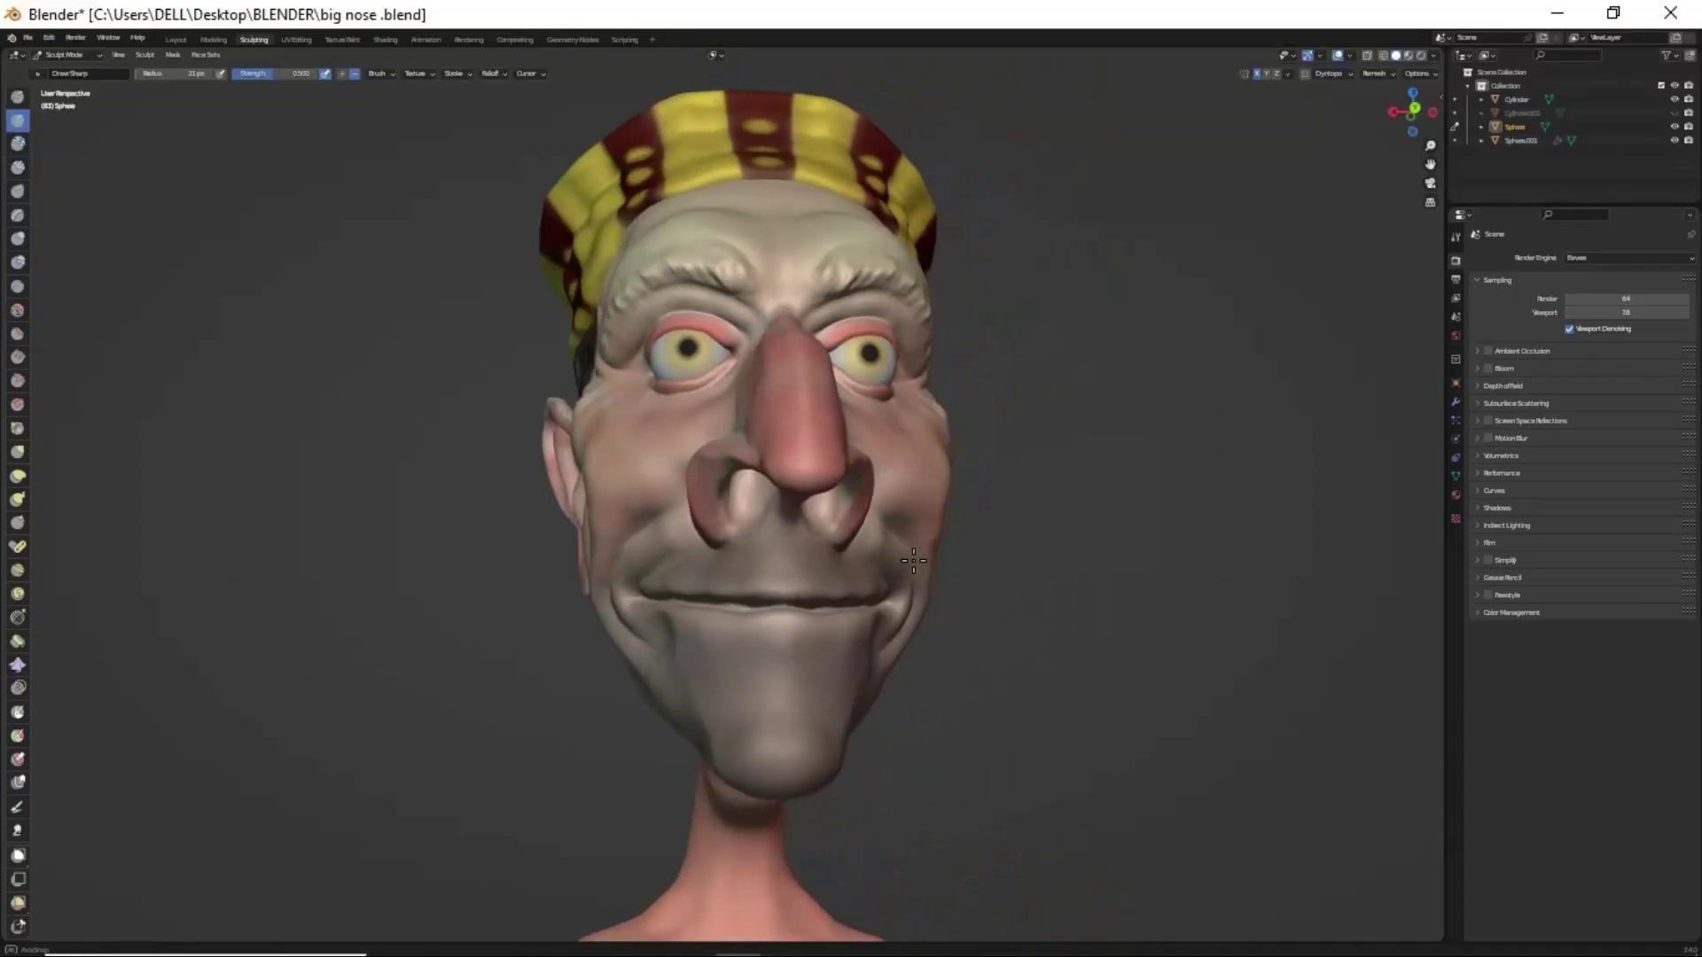
- Resize the brush and grab the lower part of the head downward into a chin
mouse_move(888, 560)
middle_down()
mouse_move(1004, 567)
mouse_move(860, 546)
mouse_move(805, 560)
mouse_move(798, 588)
mouse_move(903, 593)
middle_up()
scroll(1004, 567, up, 2)
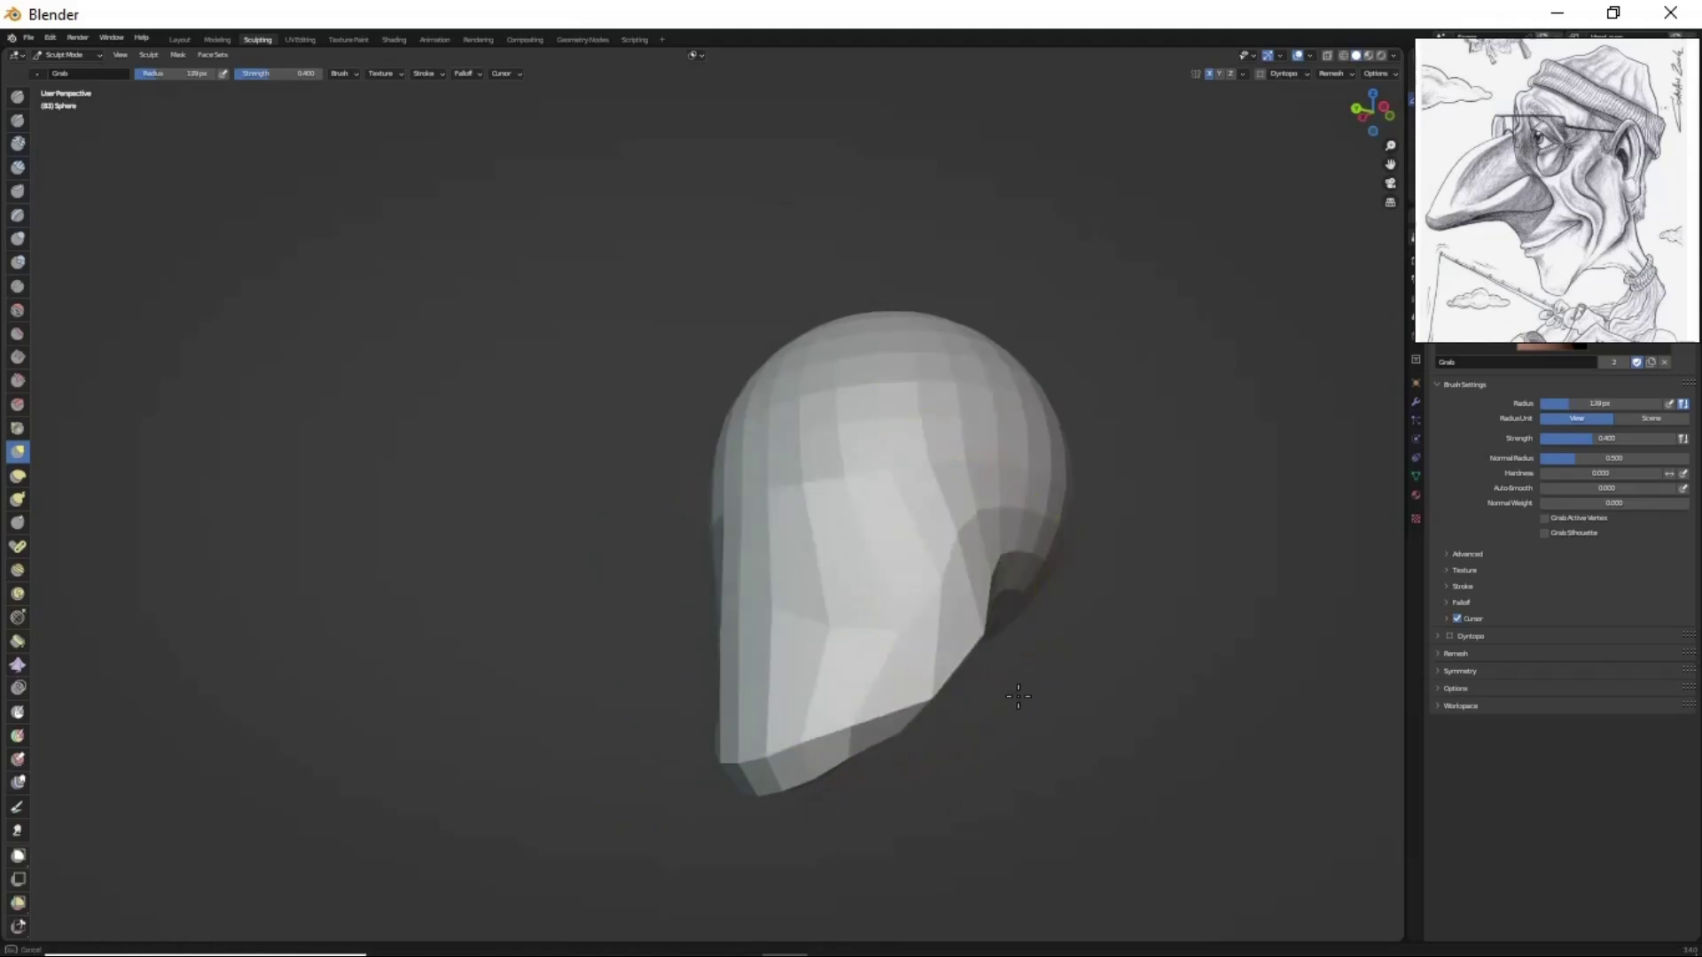
middle_drag(772, 612, 891, 585)
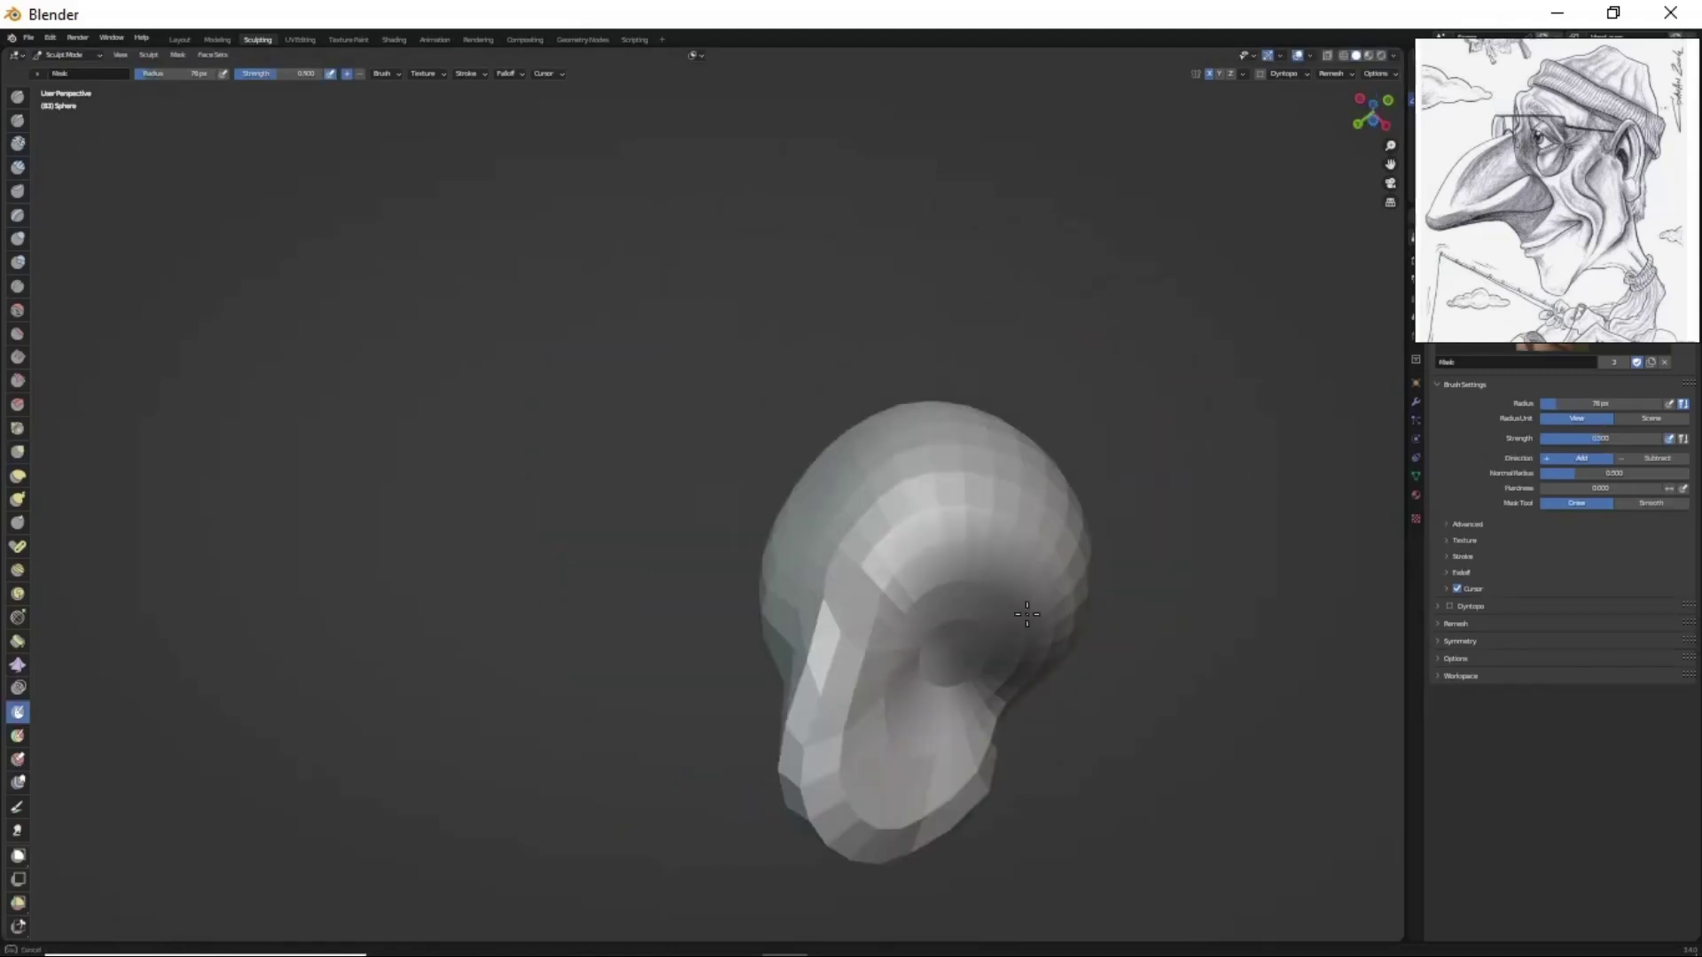
middle_drag(965, 706, 917, 606)
key(f)
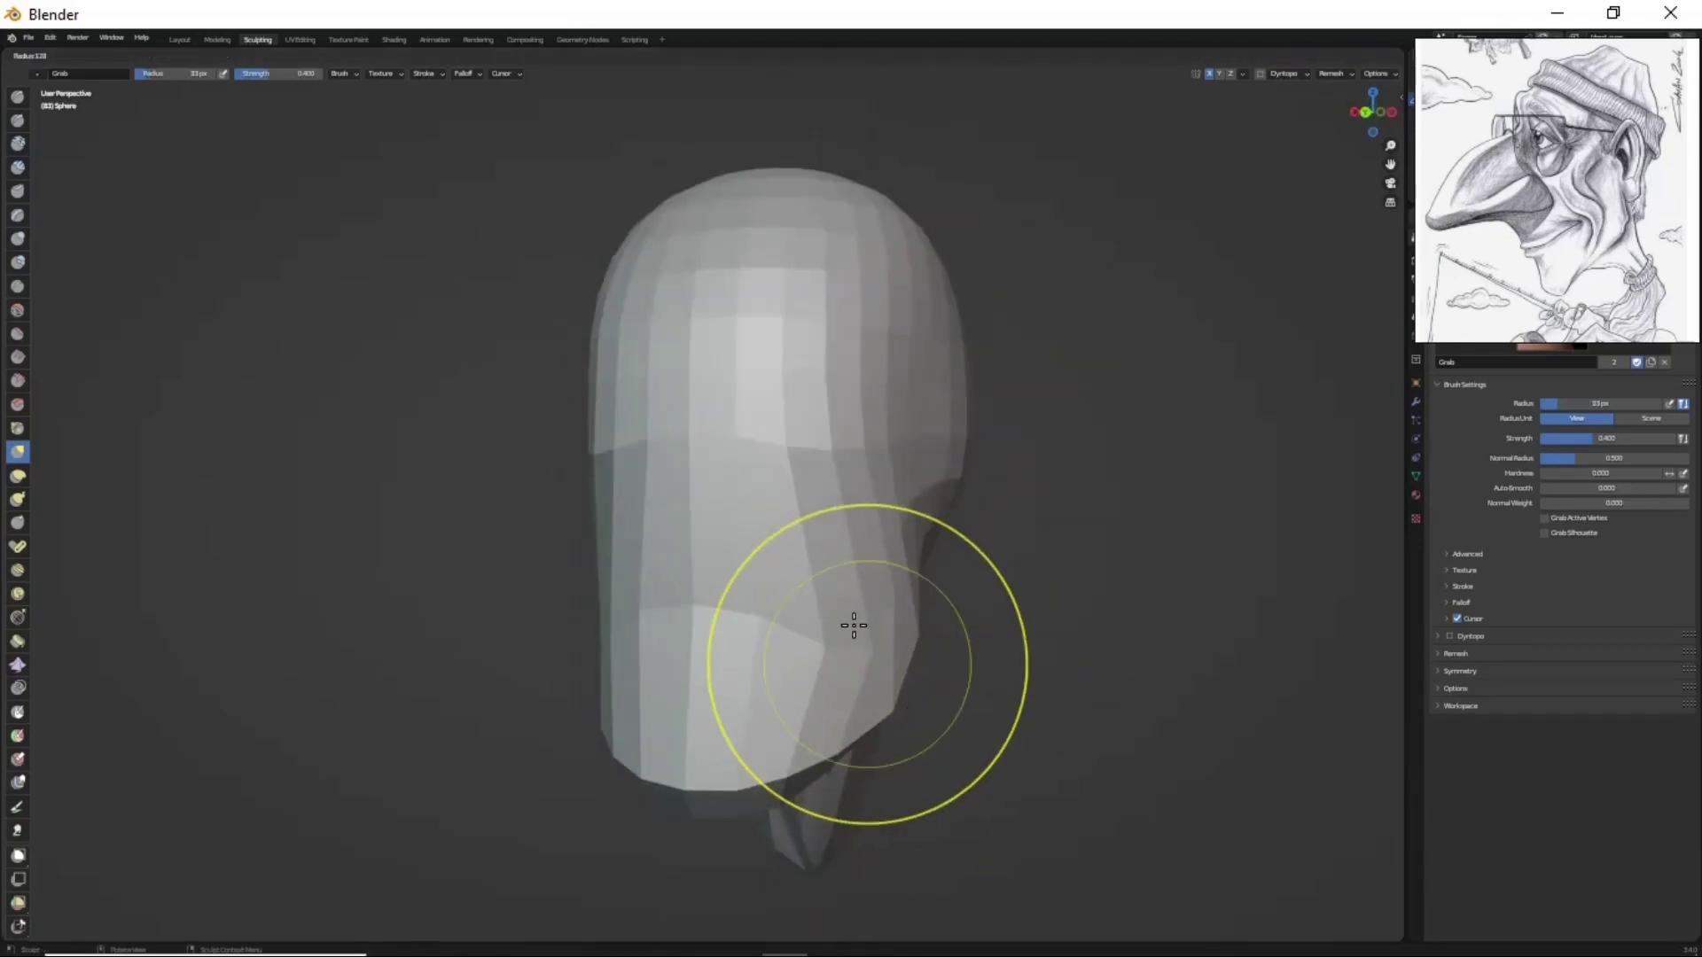
click(853, 626)
middle_drag(854, 626, 759, 721)
mouse_move(912, 638)
middle_down()
mouse_move(945, 686)
mouse_move(865, 747)
middle_up()
click(944, 686)
- Pull the neck out long and tapering
key(x)
mouse_move(838, 690)
middle_down()
mouse_move(706, 653)
mouse_move(824, 550)
mouse_move(796, 276)
mouse_move(816, 502)
mouse_move(695, 646)
mouse_move(729, 522)
middle_up()
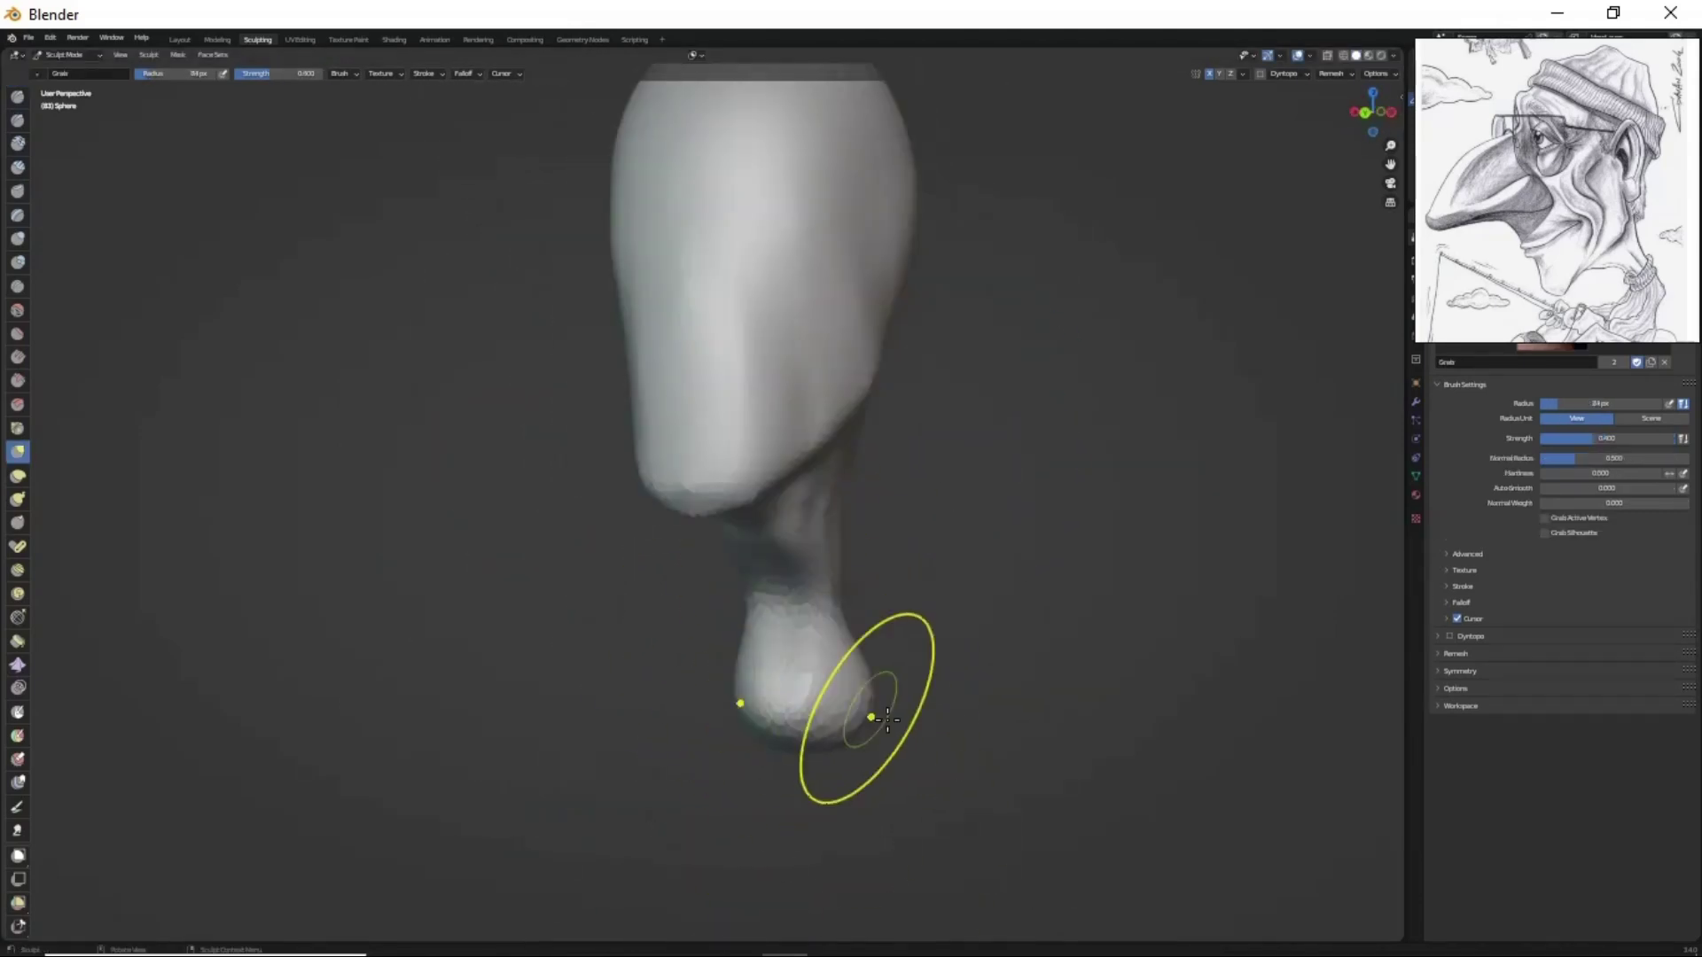
mouse_move(886, 717)
middle_down()
mouse_move(923, 494)
mouse_move(934, 513)
mouse_move(939, 581)
mouse_move(823, 516)
mouse_move(736, 585)
mouse_move(774, 615)
mouse_move(691, 220)
mouse_move(768, 509)
mouse_move(715, 540)
mouse_move(900, 470)
mouse_move(605, 532)
middle_up()
key(x)
- Grab the nose out longer and drooping downward
mouse_move(795, 456)
middle_down()
mouse_move(627, 506)
mouse_move(680, 296)
mouse_move(699, 562)
mouse_move(723, 437)
mouse_move(959, 237)
middle_up()
key(g)
mouse_move(877, 438)
middle_down()
mouse_move(794, 440)
mouse_move(656, 735)
mouse_move(509, 390)
middle_up()
key(x)
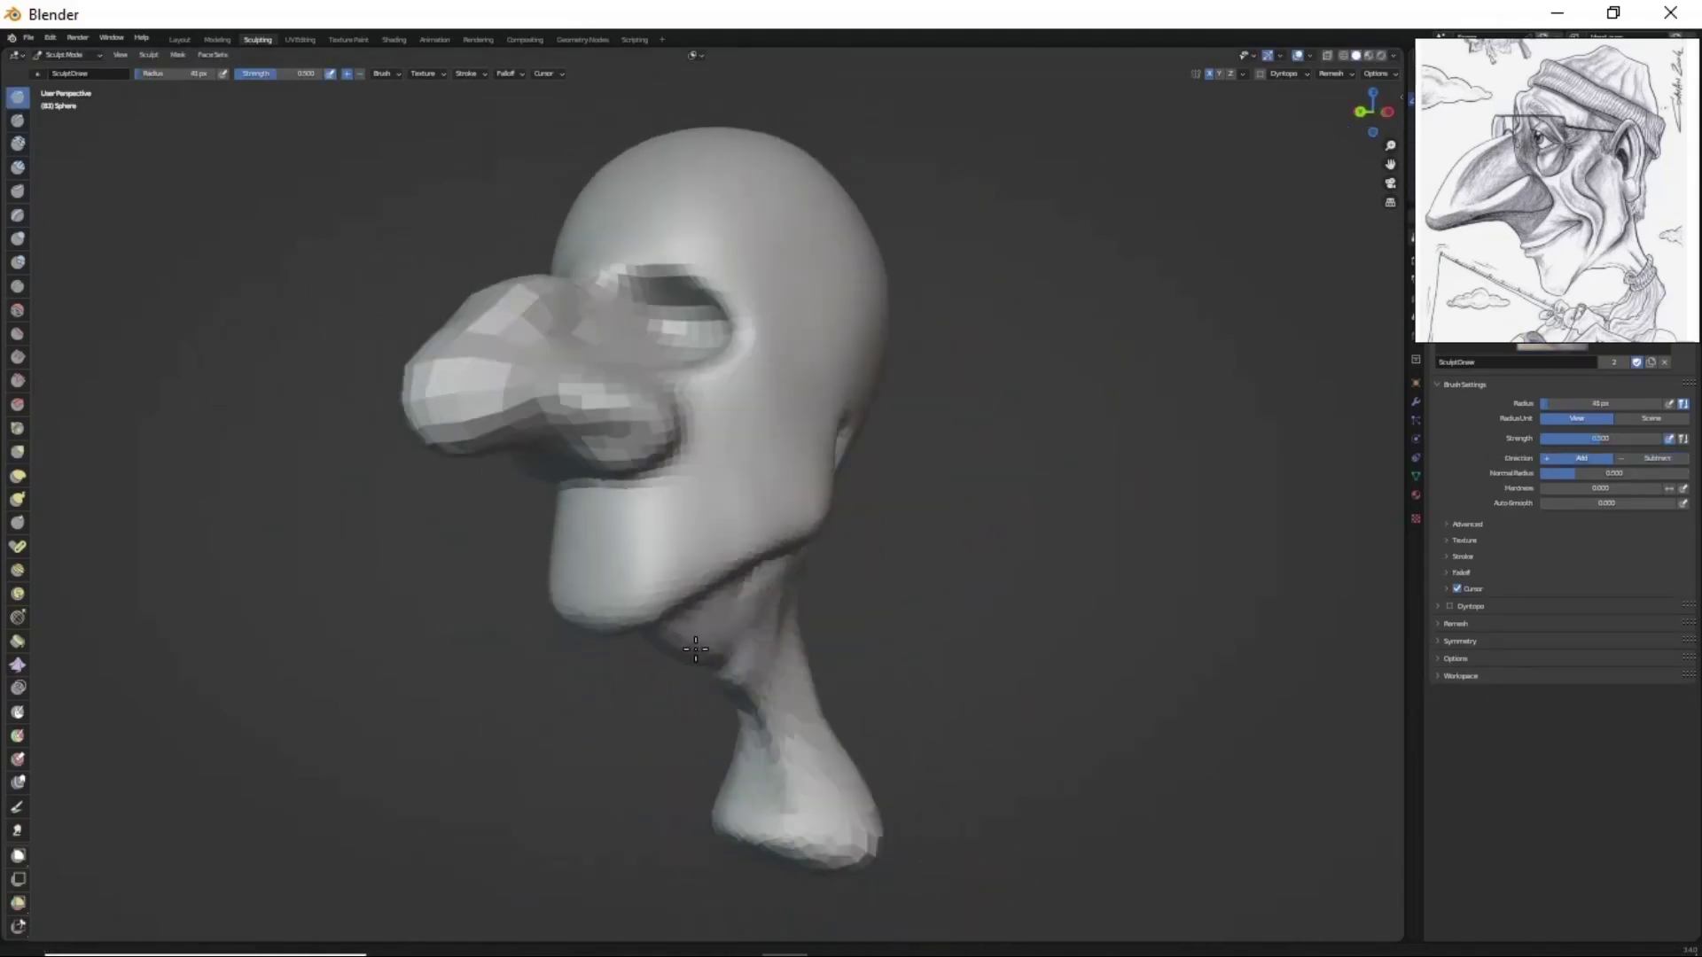
key(g)
drag(510, 390, 514, 563)
mouse_move(514, 563)
middle_down()
mouse_move(673, 353)
mouse_move(733, 482)
mouse_move(840, 596)
middle_up()
key(x)
- Mask the ear, invert the mask with Ctrl+I, grab the ear out, then clear the mask
key(m)
scroll(780, 518, up, 3)
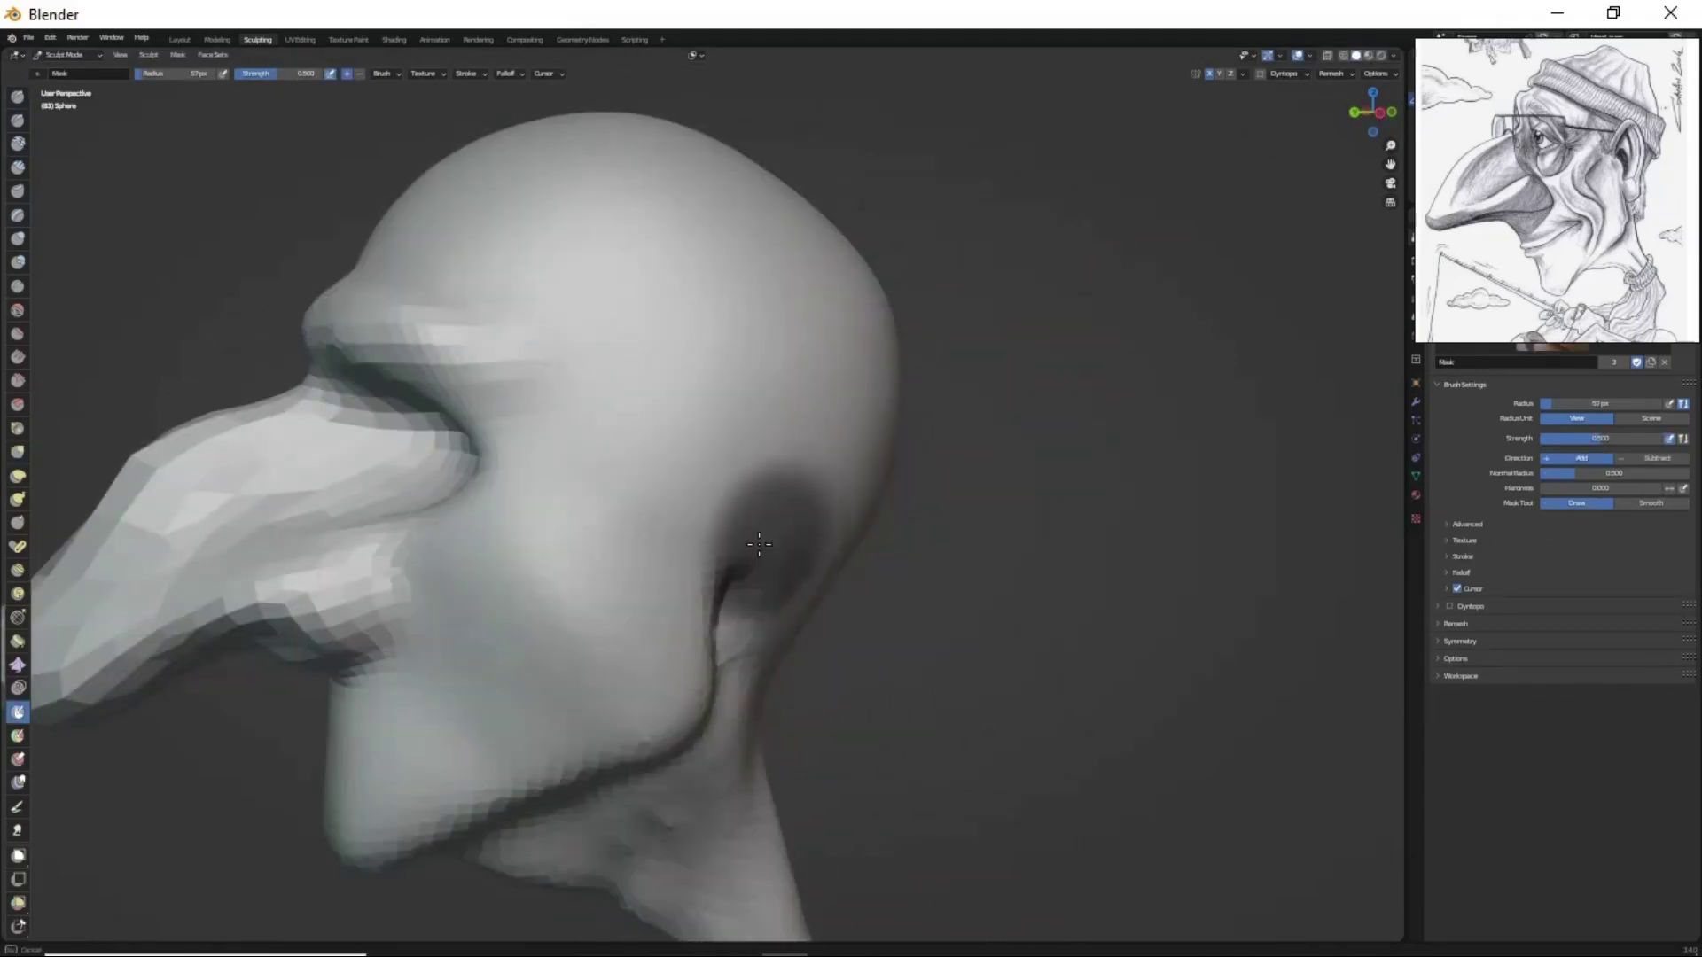
key(ctrl+i)
scroll(760, 543, down, 3)
mouse_move(760, 543)
middle_down()
mouse_move(923, 293)
mouse_move(782, 448)
mouse_move(881, 418)
mouse_move(855, 342)
middle_up()
key(g)
key(a)
click(815, 554)
- Set the Draw brush size to 48 px, viewed from the front
key(x)
scroll(734, 616, up, 3)
mouse_move(734, 616)
middle_down()
mouse_move(760, 369)
mouse_move(786, 741)
mouse_move(904, 289)
mouse_move(676, 417)
mouse_move(658, 732)
mouse_move(809, 524)
mouse_move(923, 440)
mouse_move(676, 535)
mouse_move(771, 575)
mouse_move(798, 567)
mouse_move(829, 596)
middle_up()
key(f)
click(676, 418)
- In Object Mode, add a UV sphere, then scale and move it into the eye socket
scroll(771, 574, down, 4)
key(ctrl+Page_Up)
key(ctrl+Page_Up)
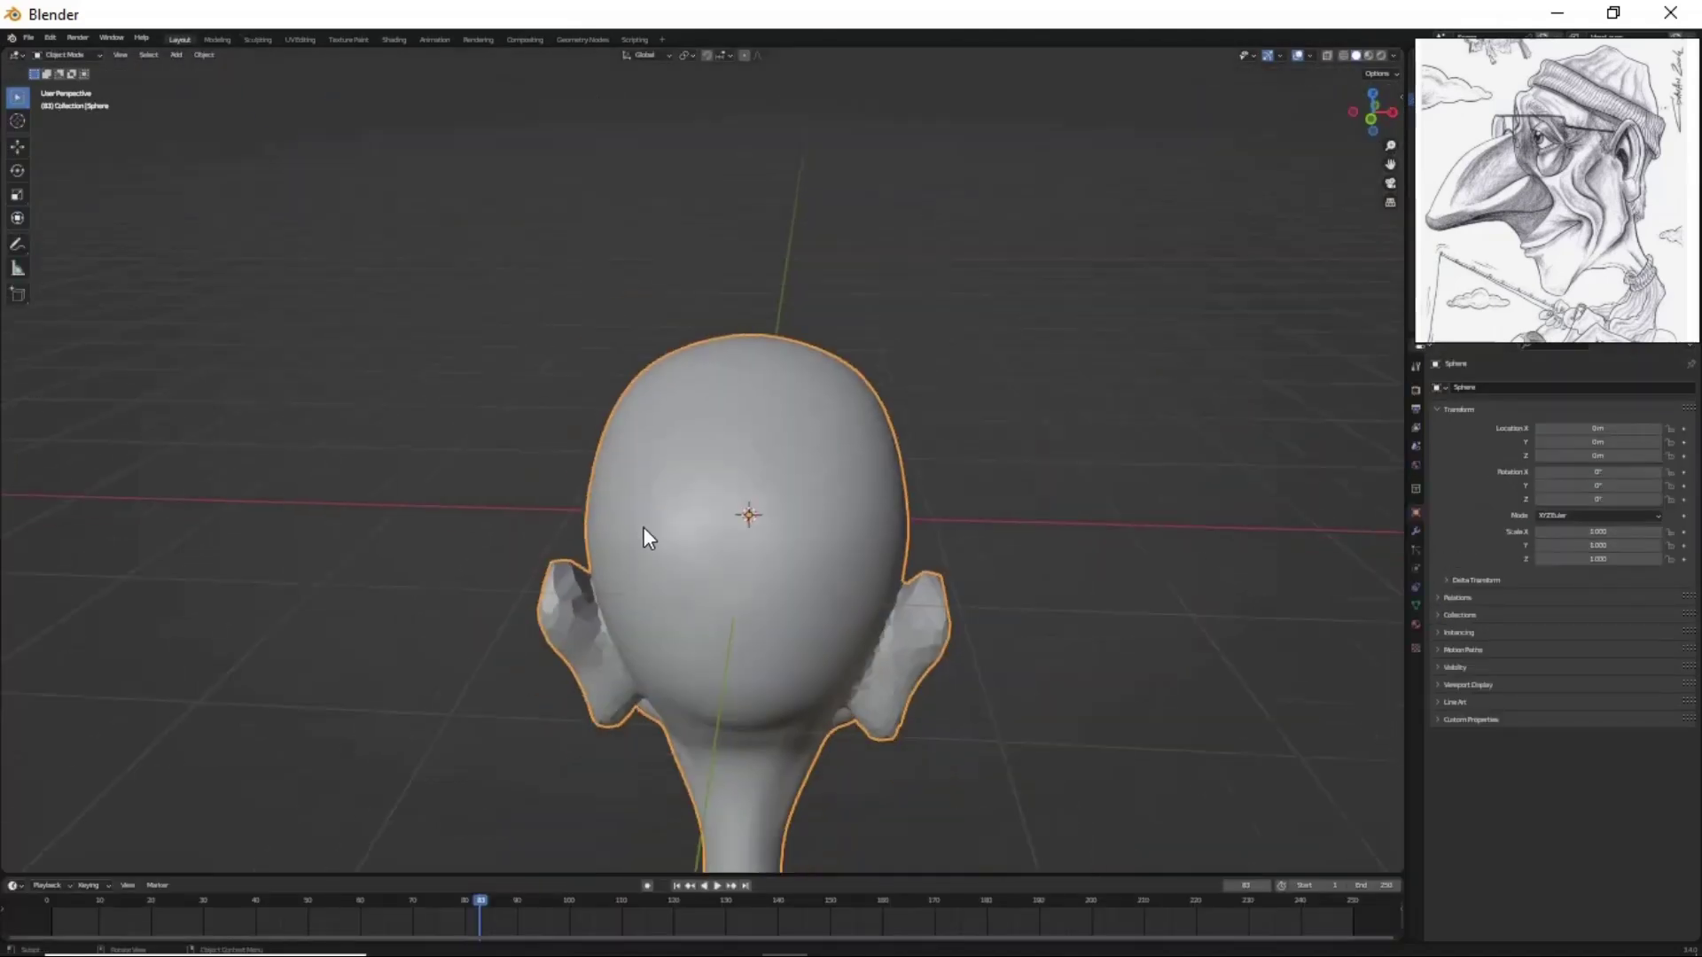
middle_drag(643, 526, 652, 605)
key(shift+a)
click(755, 646)
key(s)
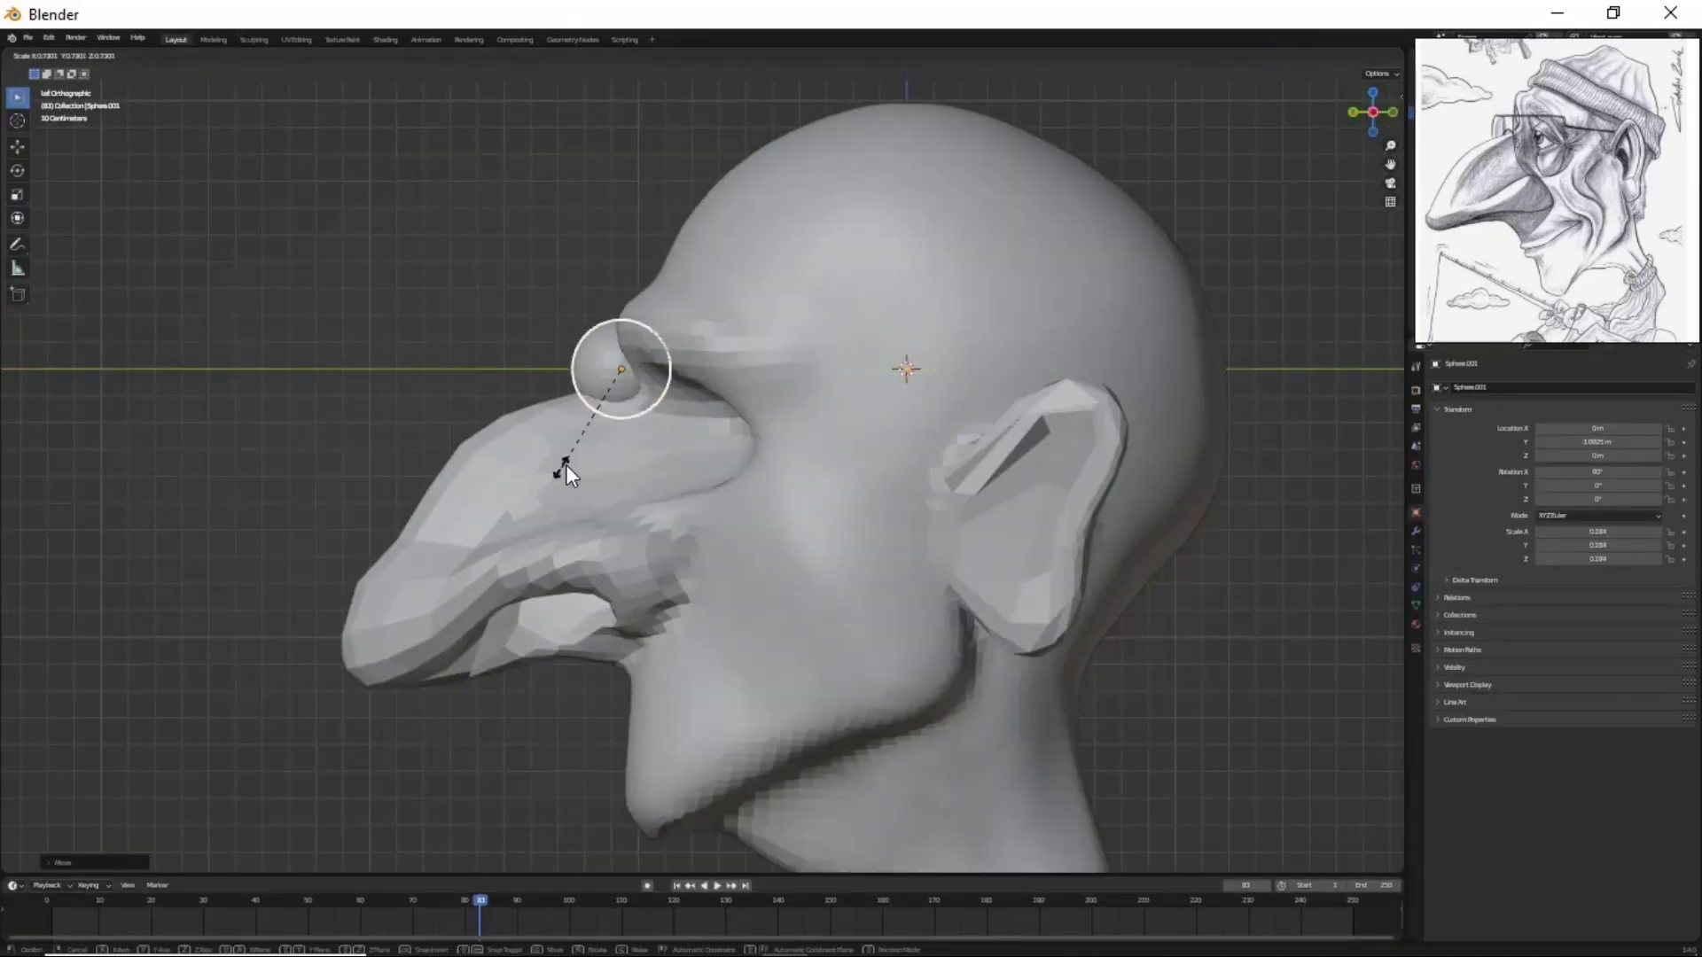
key(ctrl+KP_1)
key(ctrl+KP_3)
click(773, 759)
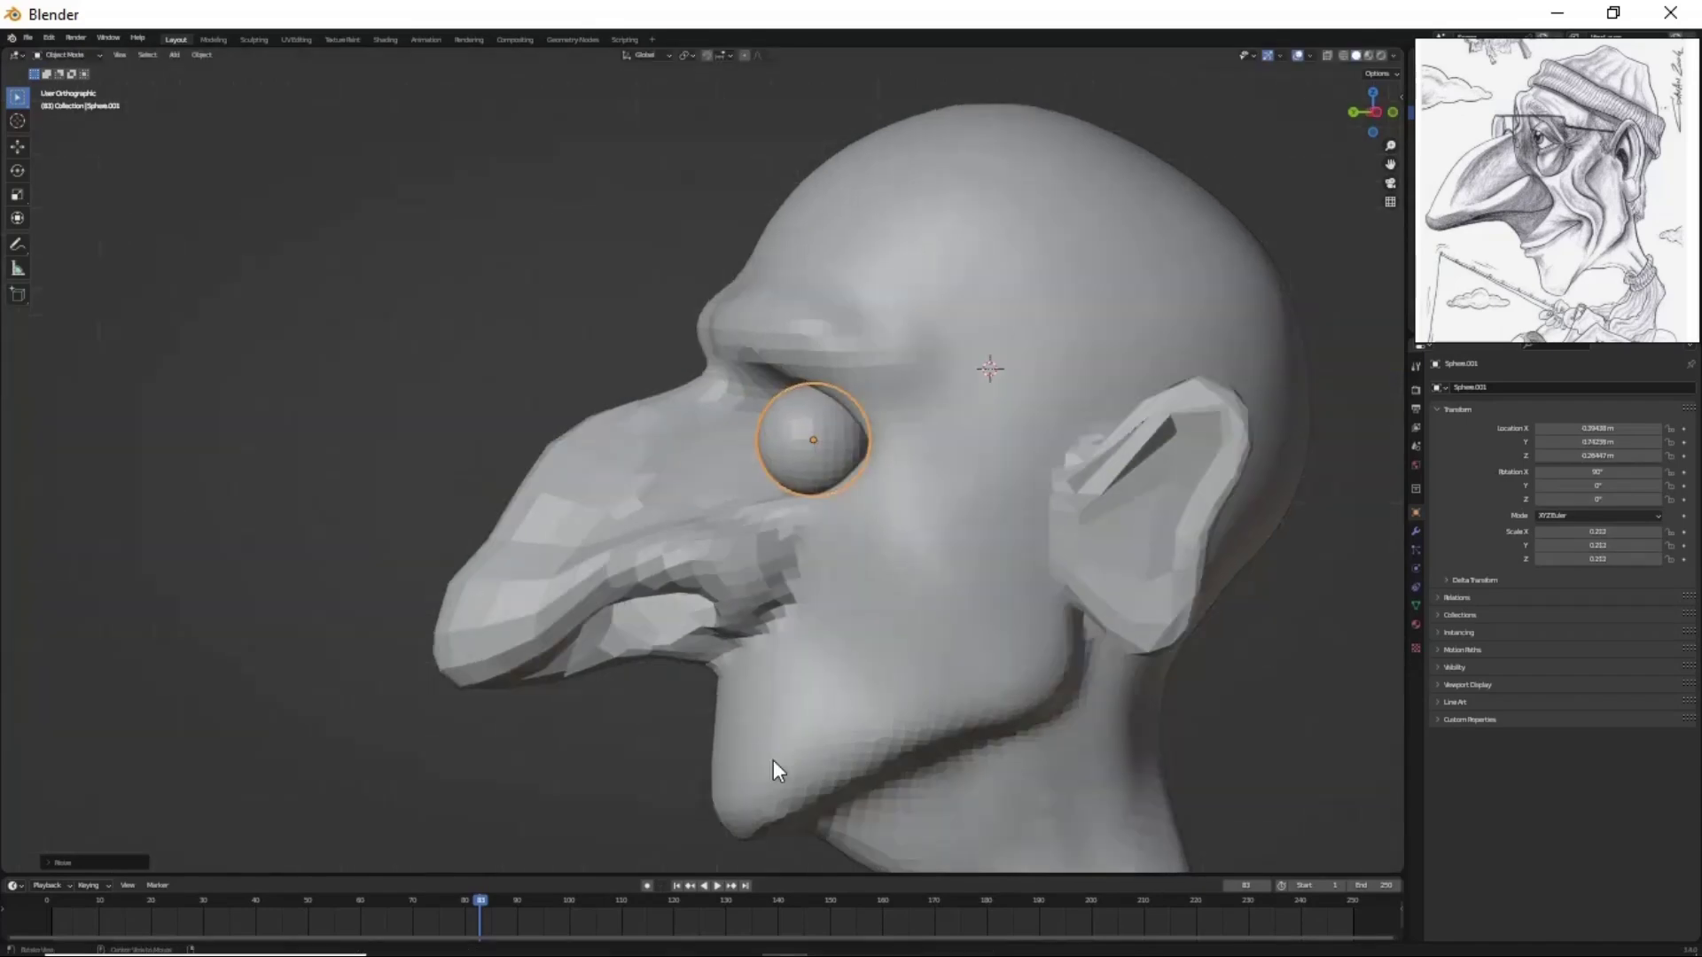
key(ctrl+KP_1)
middle_drag(821, 693, 671, 656)
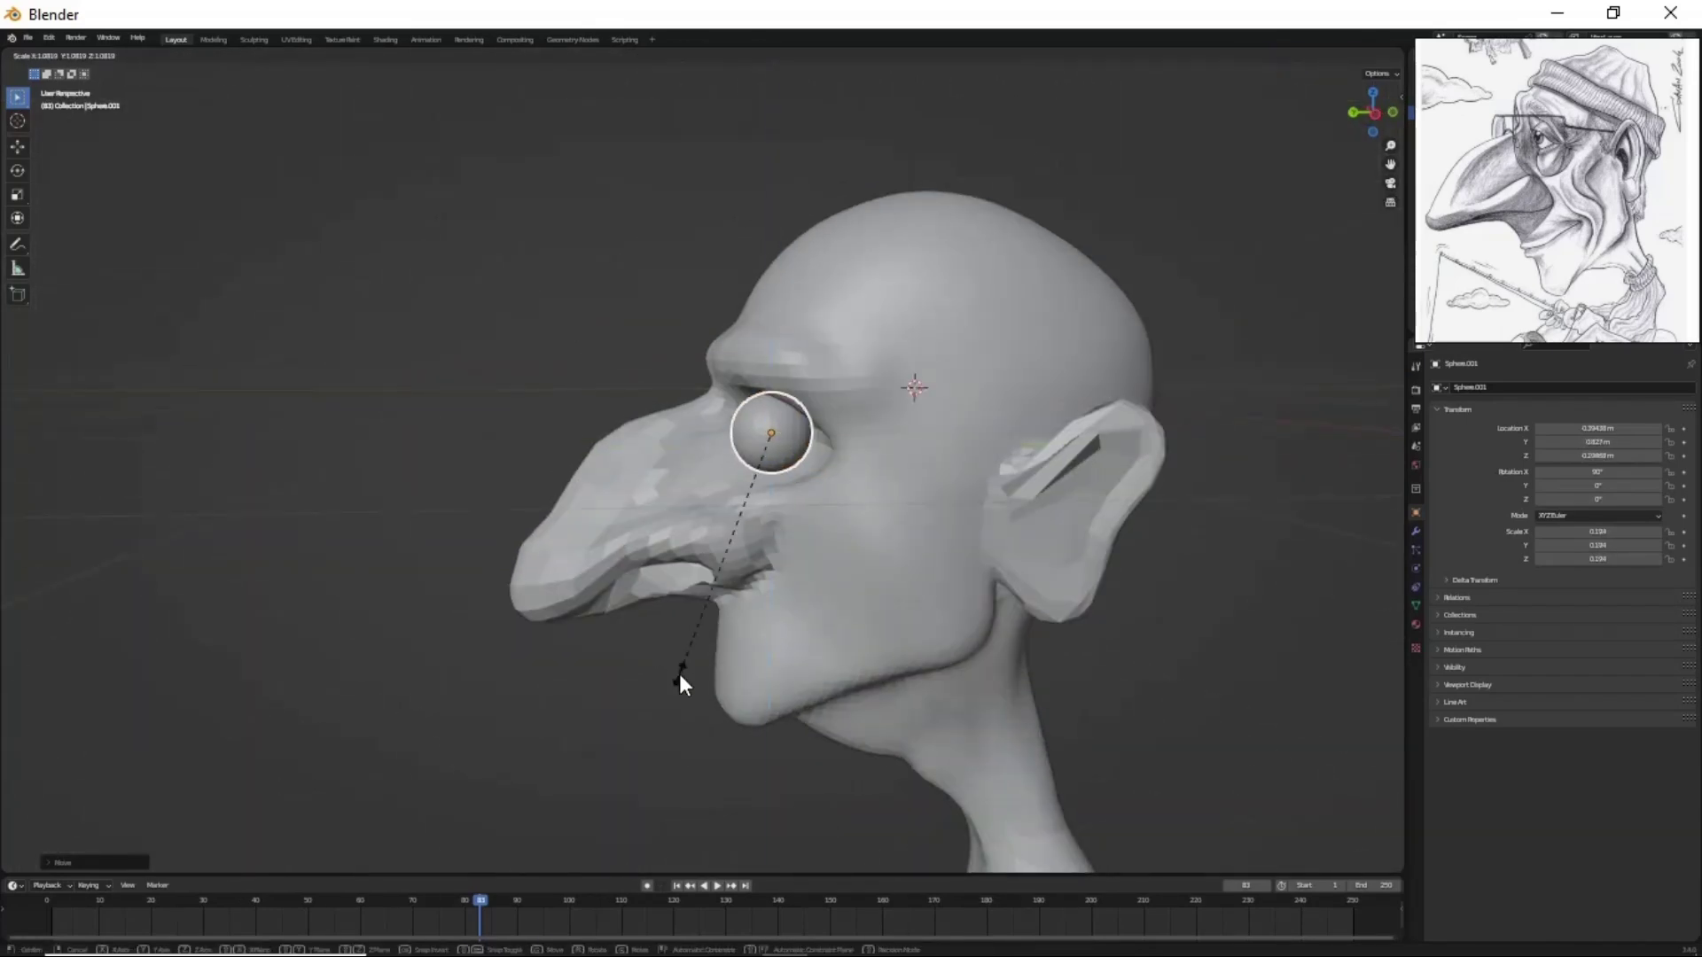
click(679, 678)
- Add a Mirror modifier to create the second eye and return to Sculpt Mode
click(1416, 530)
click(1524, 395)
click(1356, 496)
click(254, 39)
mouse_move(620, 443)
middle_down()
mouse_move(890, 654)
mouse_move(947, 386)
middle_up()
mouse_move(831, 499)
middle_down()
mouse_move(881, 570)
mouse_move(967, 472)
mouse_move(866, 475)
middle_up()
- Remesh the head at a 0.0185 m voxel size
key(r)
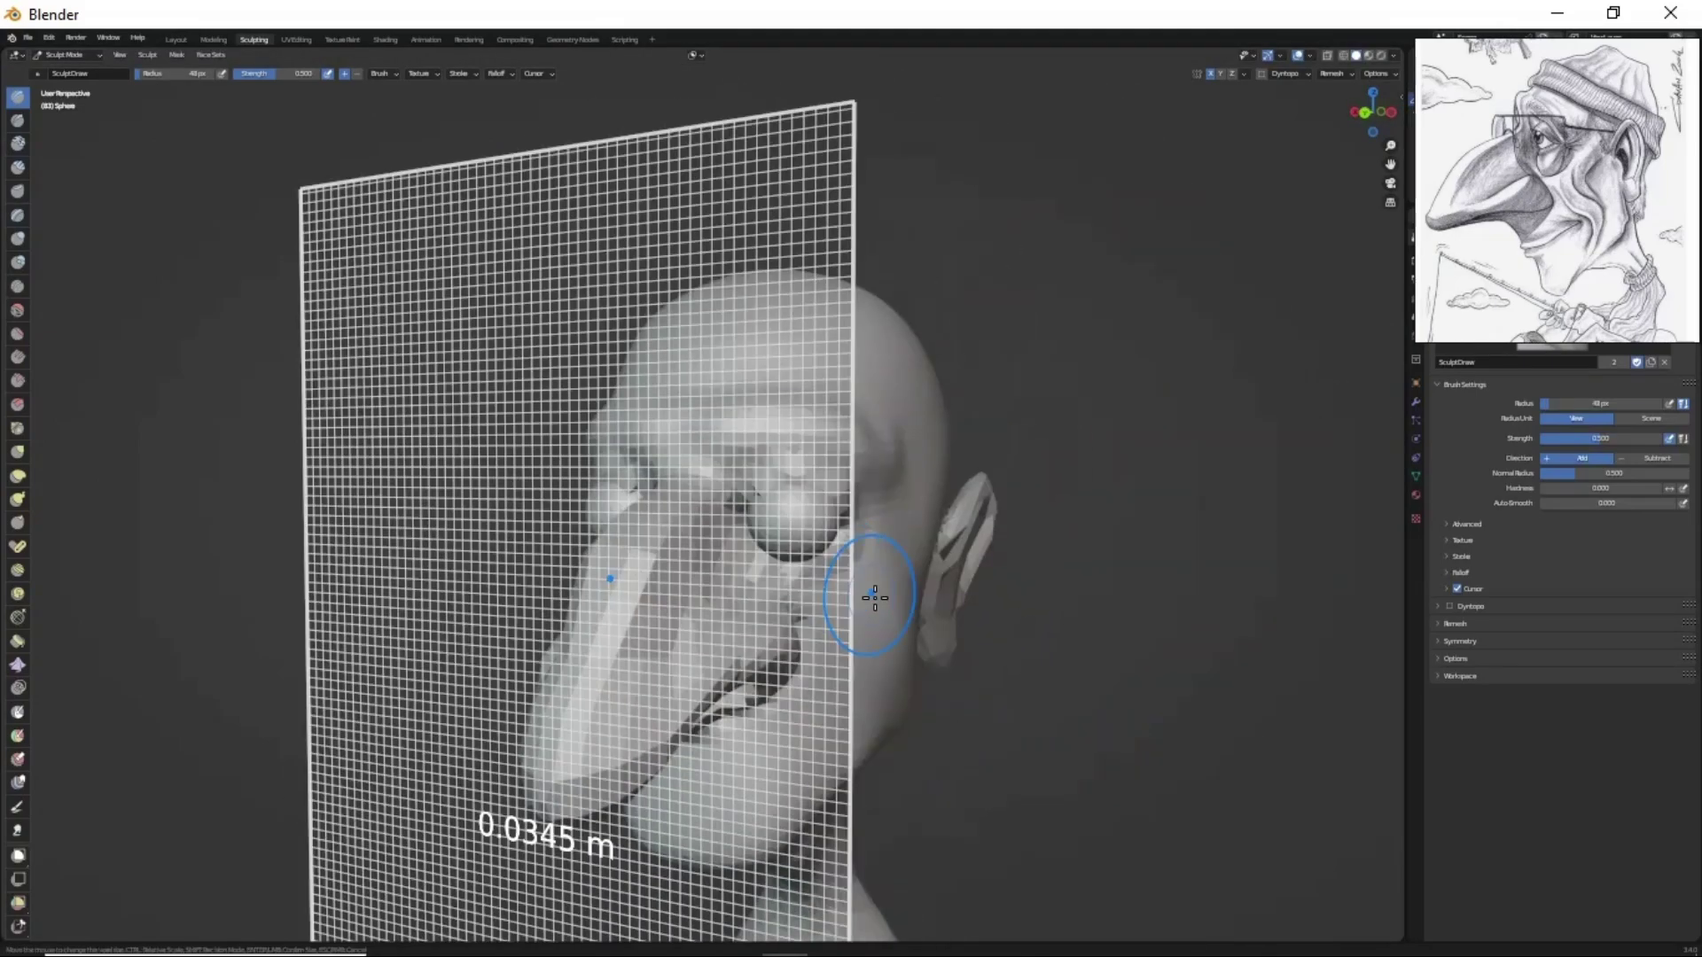
click(863, 611)
key(g)
scroll(860, 576, up, 3)
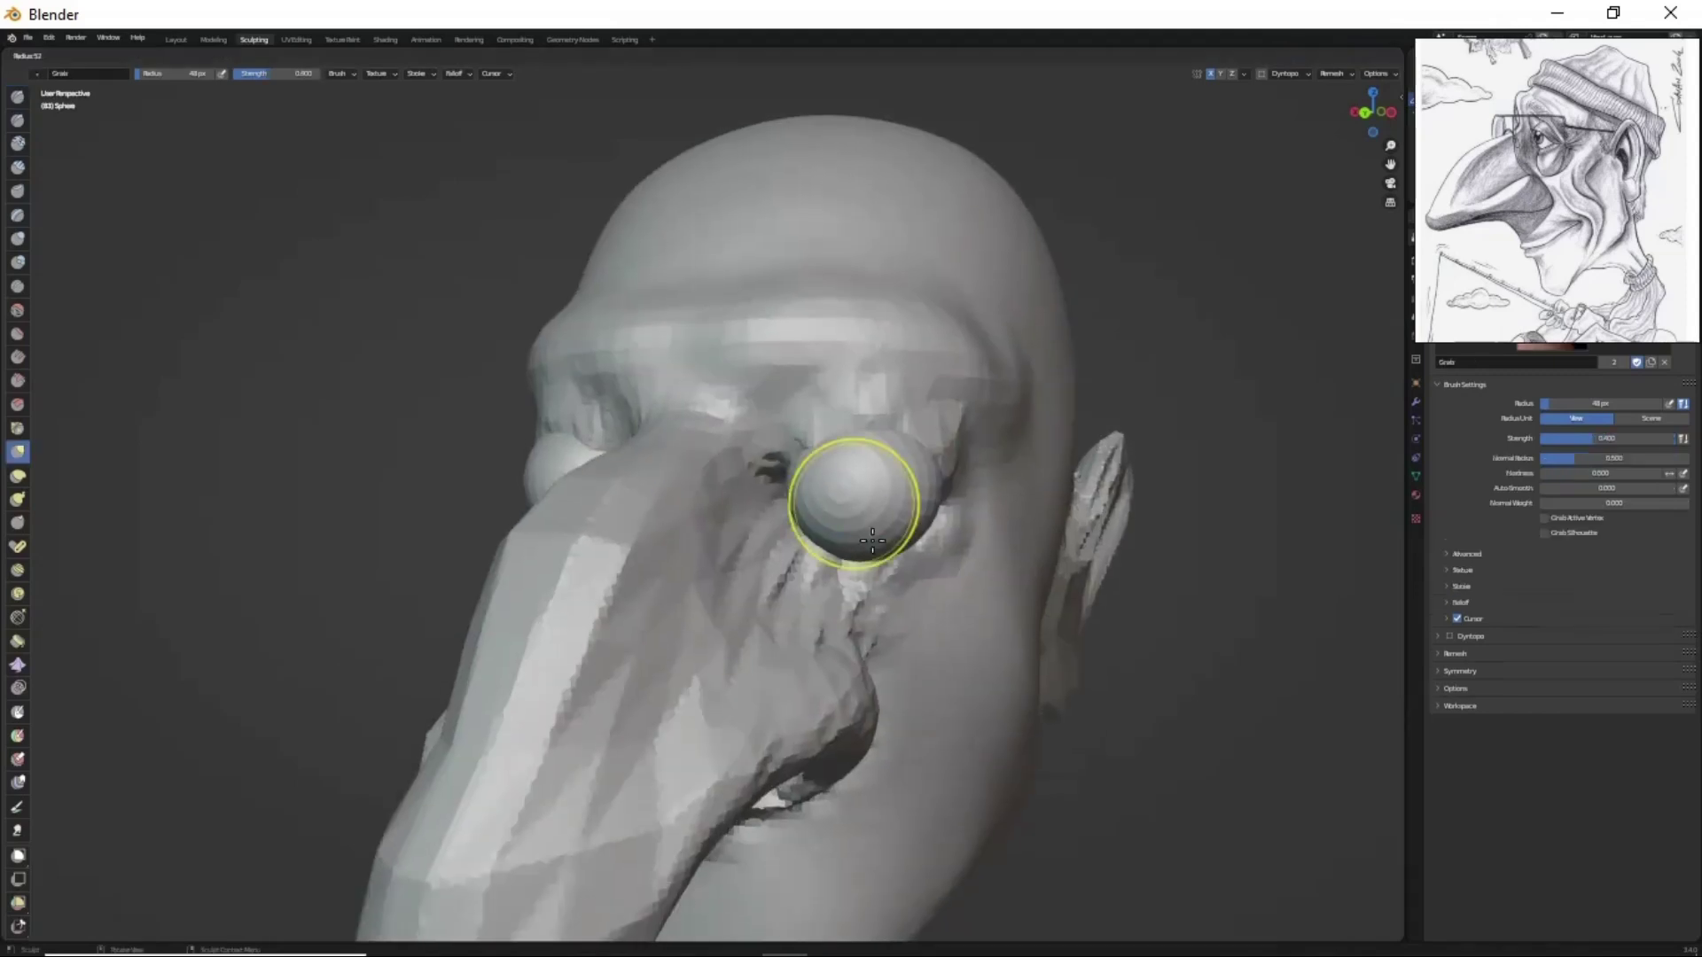
scroll(648, 637, down, 4)
- Grab the eyelids around the eyeball, working from the side round to the nose
mouse_move(722, 683)
middle_down()
mouse_move(886, 532)
mouse_move(1192, 419)
mouse_move(863, 448)
middle_up()
scroll(1192, 419, up, 2)
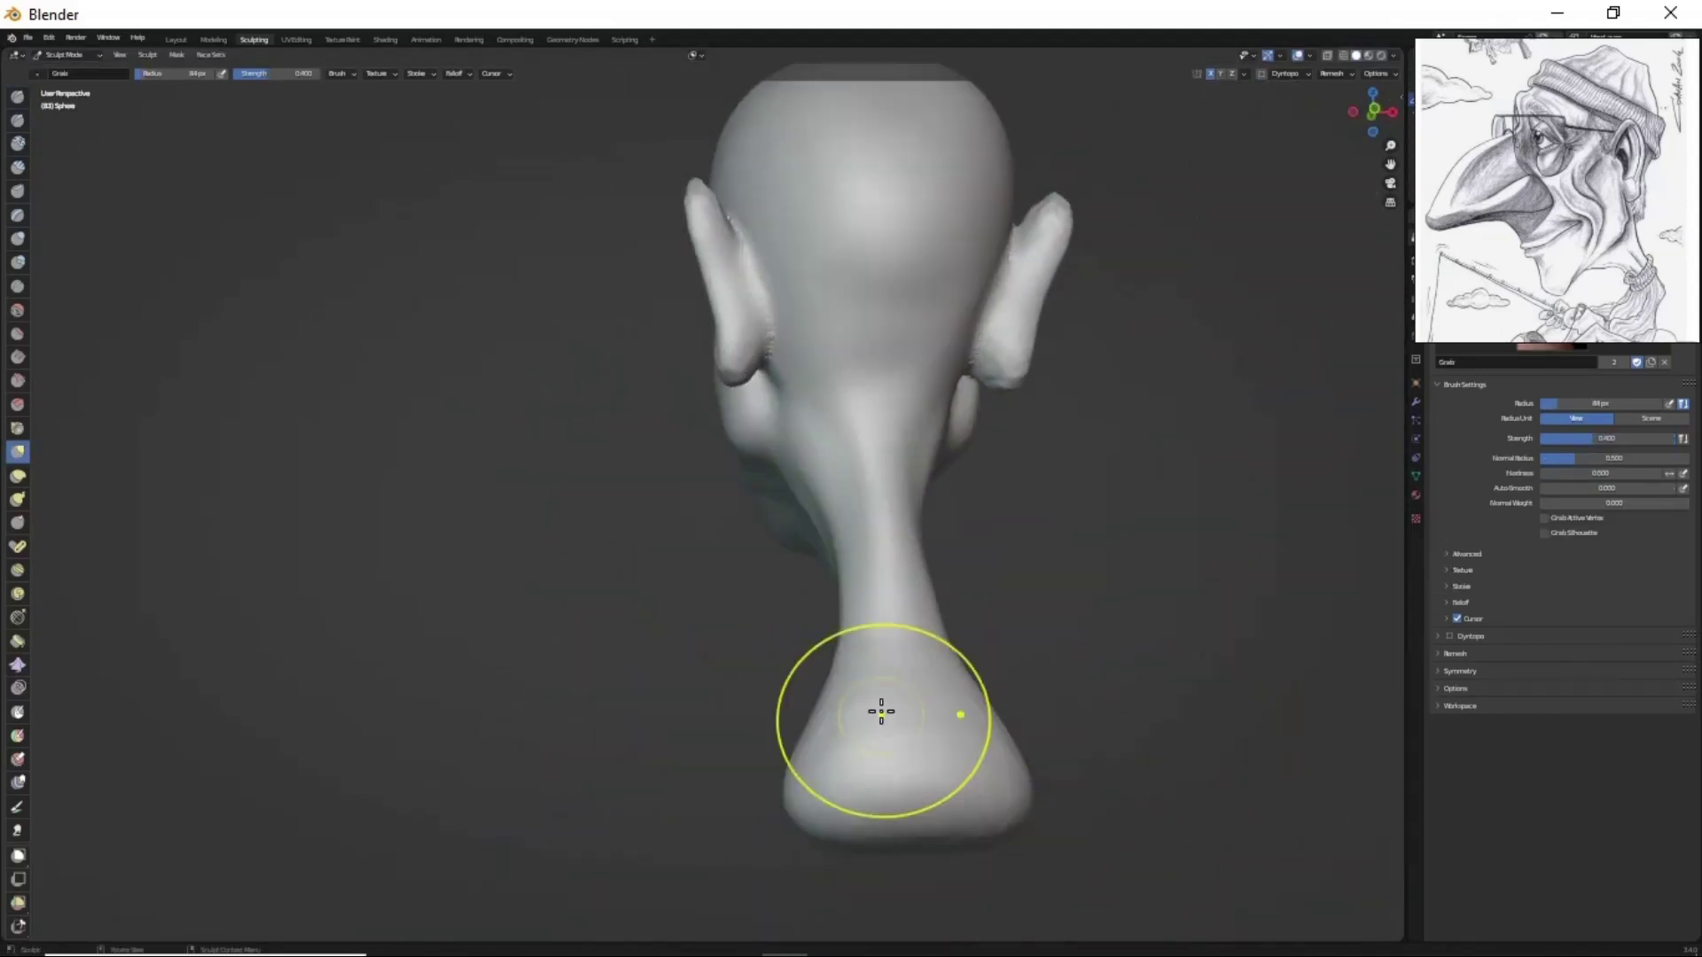
scroll(1034, 449, down, 2)
scroll(1055, 437, up, 3)
mouse_move(1033, 449)
middle_down()
mouse_move(1056, 437)
mouse_move(835, 505)
middle_up()
scroll(820, 590, up, 1)
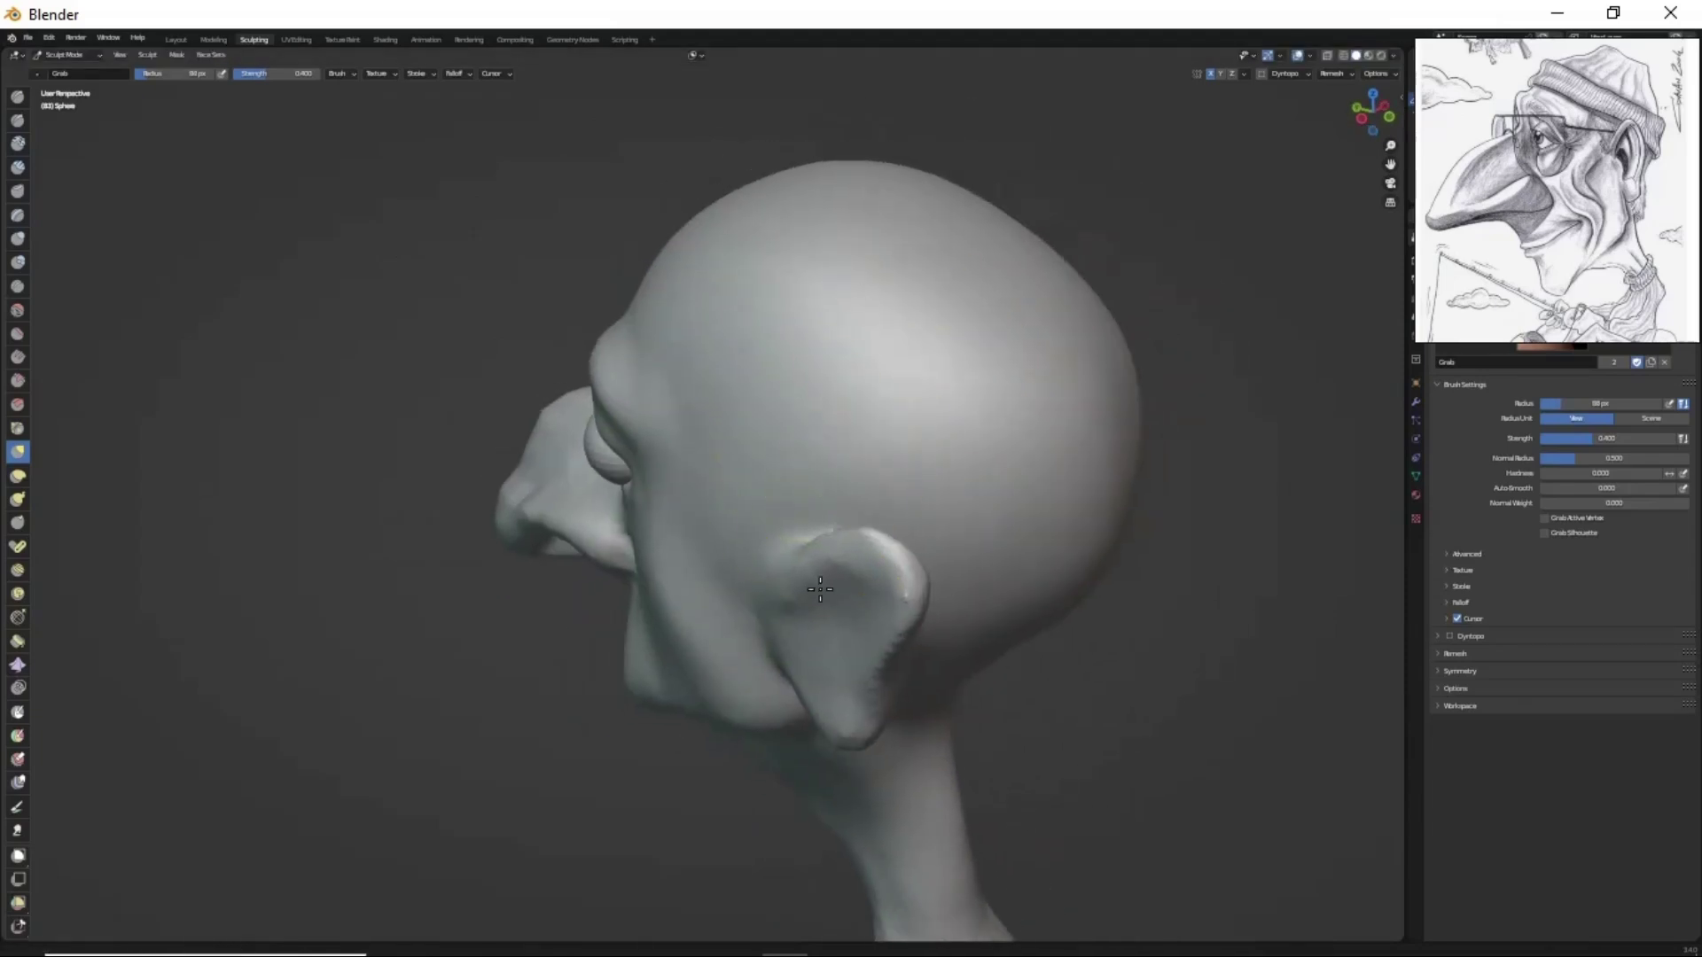
mouse_move(820, 589)
middle_down()
mouse_move(725, 828)
mouse_move(596, 418)
mouse_move(913, 674)
mouse_move(1134, 449)
mouse_move(783, 349)
mouse_move(699, 482)
mouse_move(646, 372)
mouse_move(771, 401)
mouse_move(735, 486)
mouse_move(798, 461)
mouse_move(619, 441)
middle_up()
- Refine the nose, ears and jaw with Draw and Grab brushes
key(x)
scroll(728, 504, down, 5)
mouse_move(778, 683)
middle_down()
mouse_move(810, 645)
mouse_move(754, 524)
middle_up()
key(g)
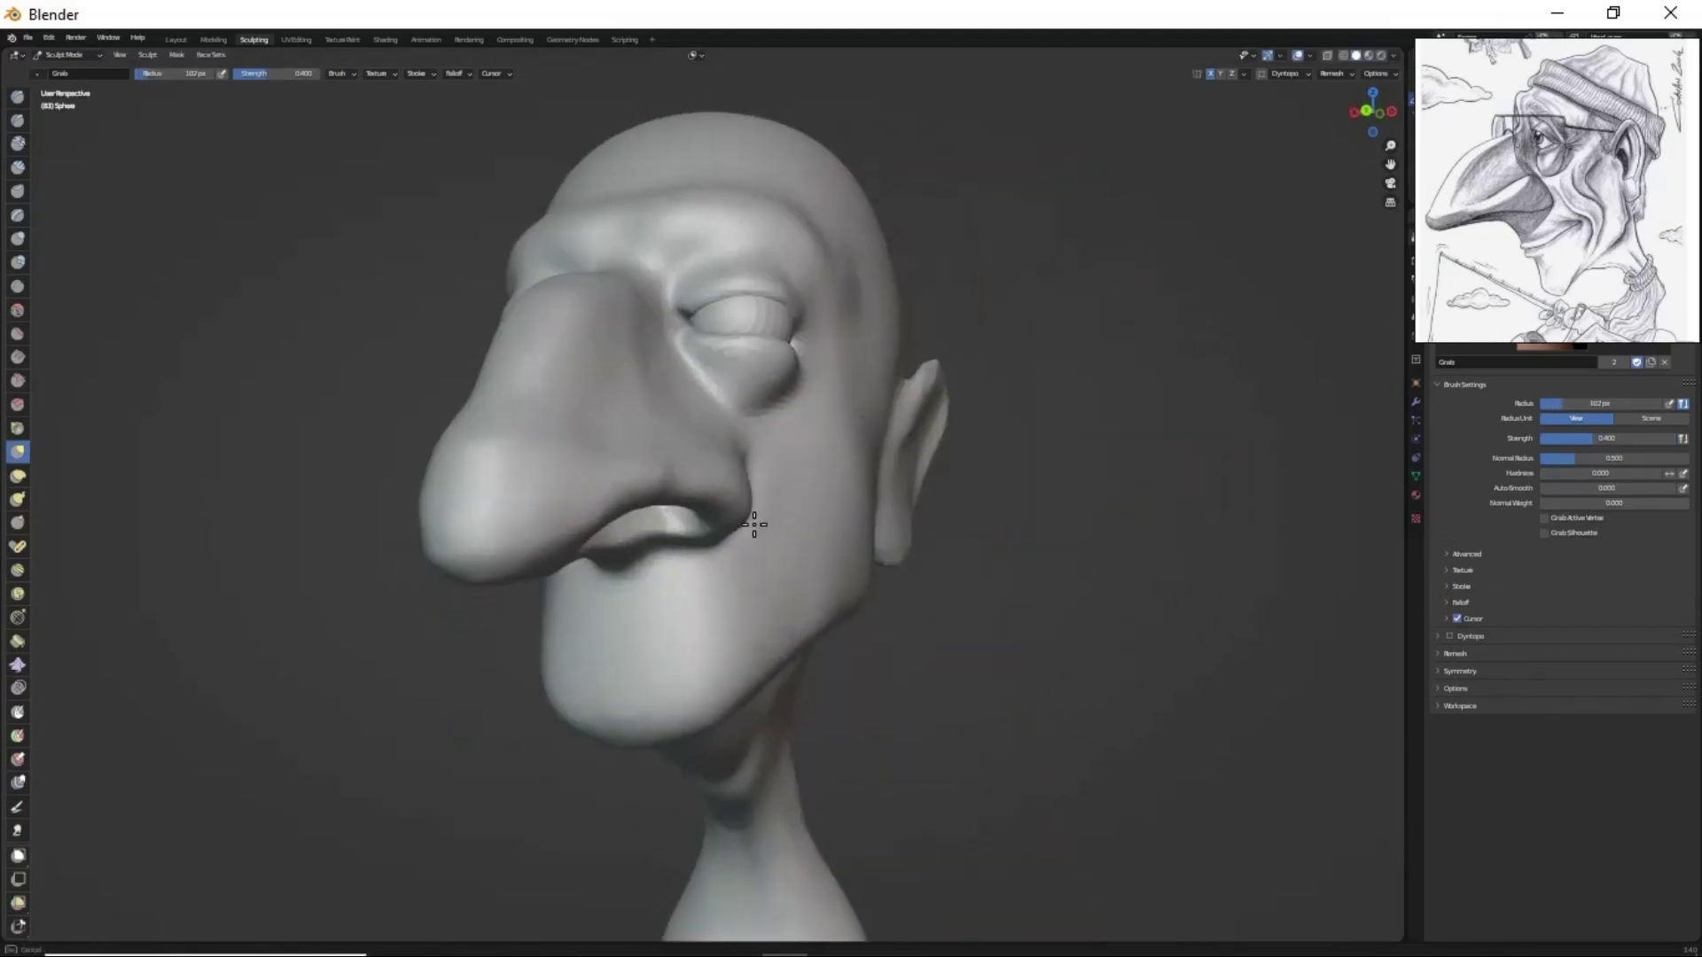
mouse_move(825, 624)
middle_down()
mouse_move(931, 673)
mouse_move(934, 775)
mouse_move(731, 735)
mouse_move(854, 703)
mouse_move(843, 730)
mouse_move(760, 706)
mouse_move(1014, 588)
mouse_move(958, 638)
mouse_move(734, 738)
mouse_move(722, 576)
middle_up()
key(x)
- Enlarge the brush to 115 px and carve a deep mouth crease out to the cheek
key(g)
key(f)
mouse_move(1006, 608)
middle_down()
mouse_move(913, 663)
mouse_move(976, 608)
mouse_move(805, 665)
mouse_move(830, 627)
middle_up()
key(shift+x)
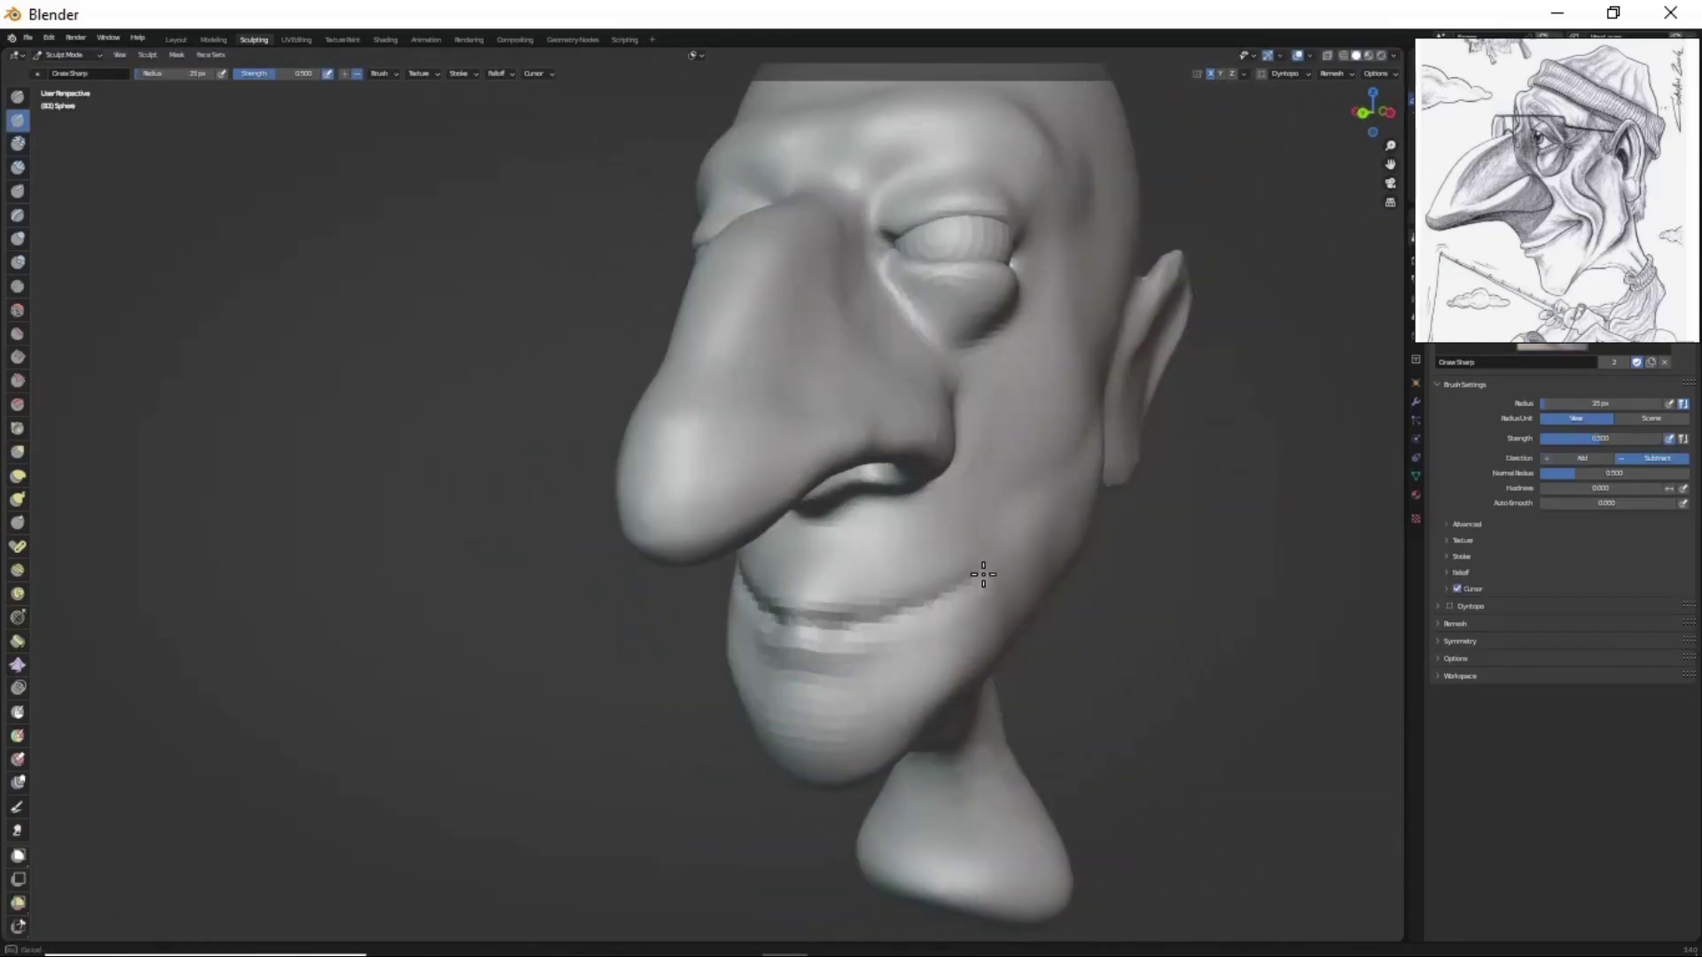
mouse_move(983, 574)
middle_down()
mouse_move(859, 646)
mouse_move(865, 624)
middle_up()
drag(864, 624, 1045, 549)
middle_drag(1046, 550, 1074, 545)
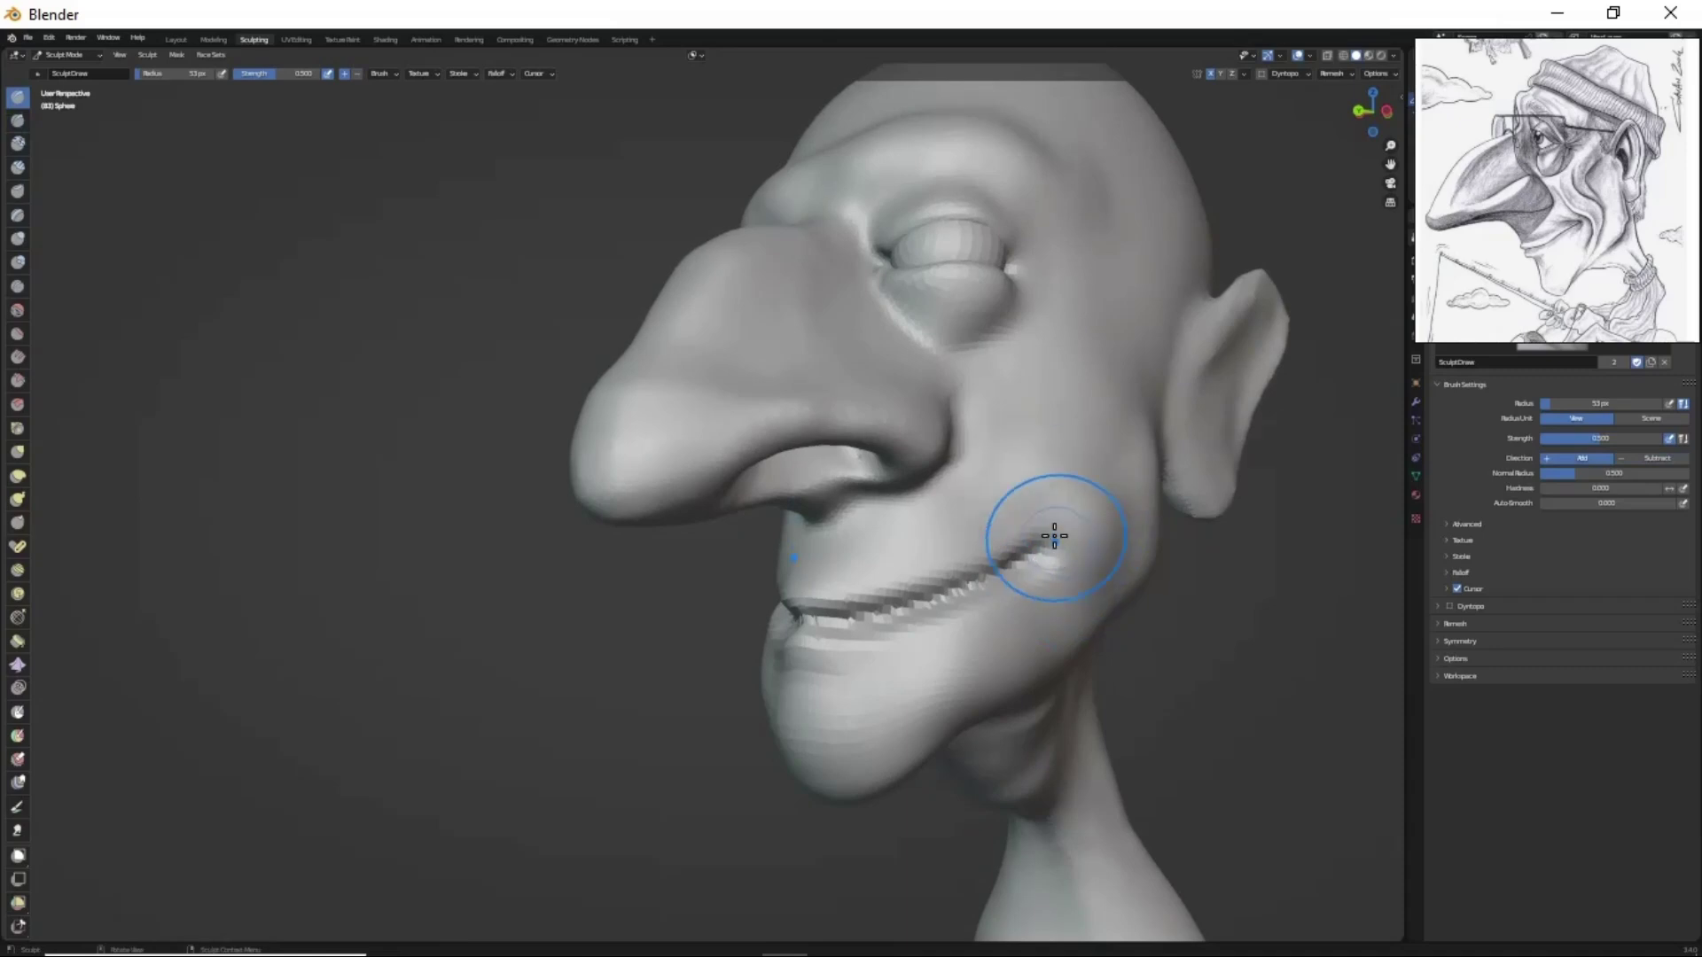
- Build up the lips and cheek folds using Draw, Grab and Draw Sharp
scroll(1090, 472, down, 1)
mouse_move(972, 475)
middle_down()
mouse_move(987, 396)
mouse_move(1115, 578)
mouse_move(915, 482)
mouse_move(836, 505)
mouse_move(957, 448)
mouse_move(987, 496)
mouse_move(1019, 479)
mouse_move(1044, 521)
middle_up()
scroll(1115, 578, up, 2)
key(x)
scroll(946, 439, up, 2)
key(g)
key(shift+x)
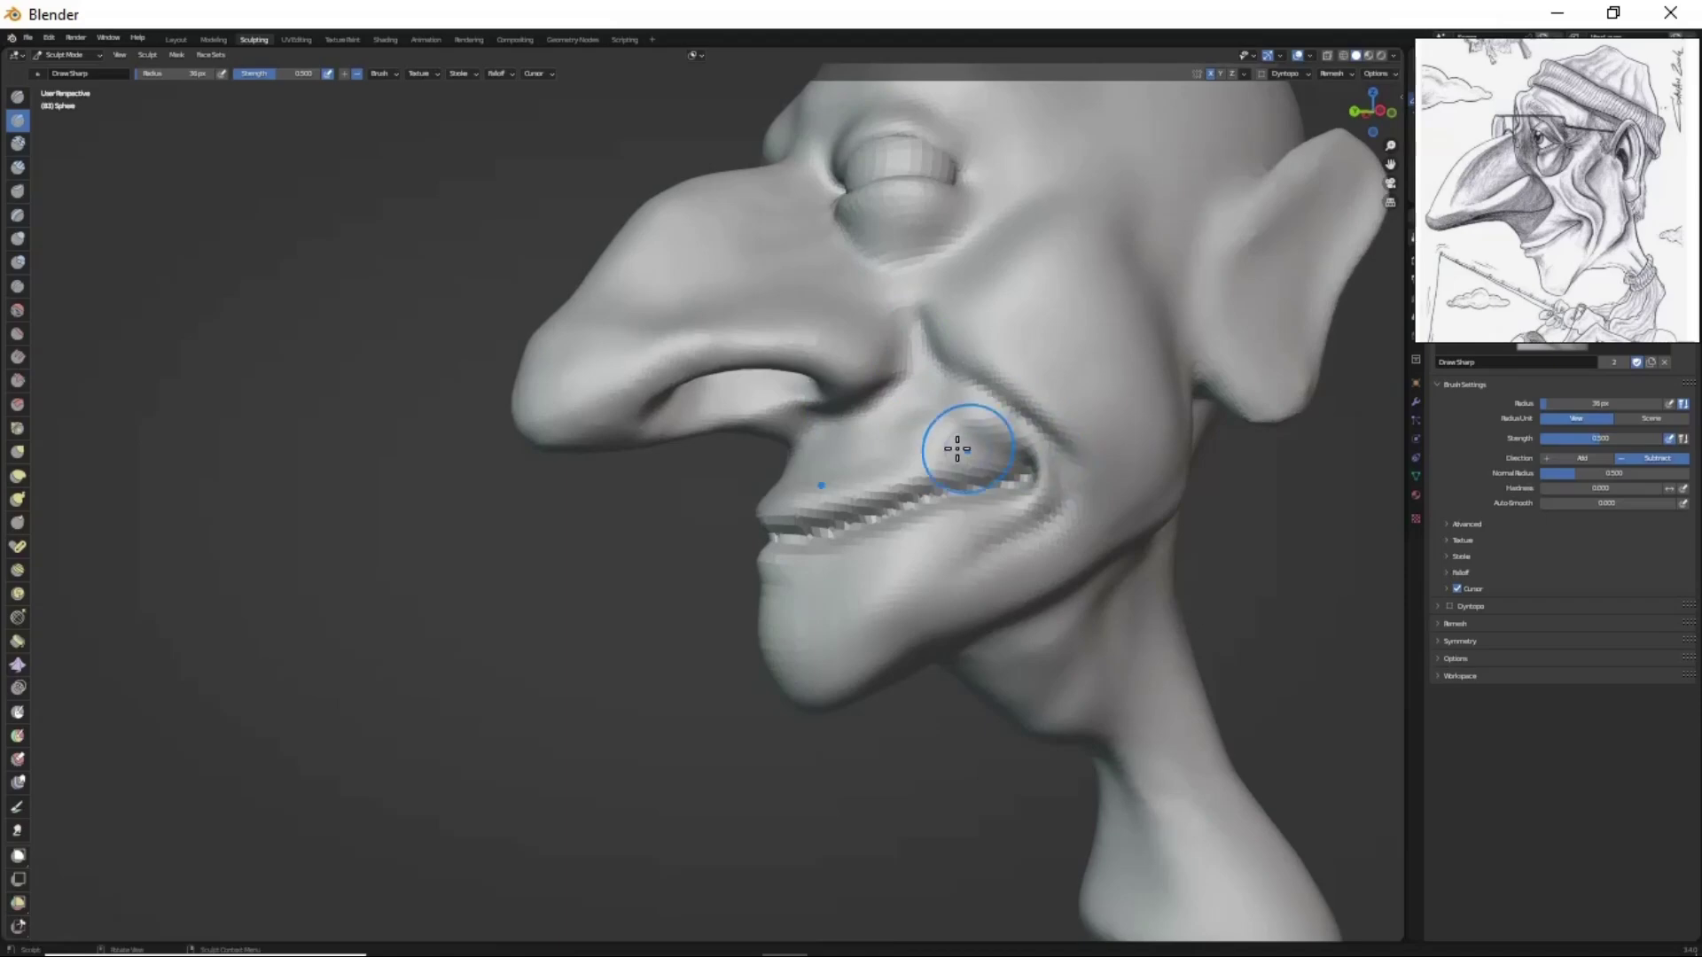
mouse_move(921, 444)
middle_down()
mouse_move(995, 577)
mouse_move(783, 446)
middle_up()
key(x)
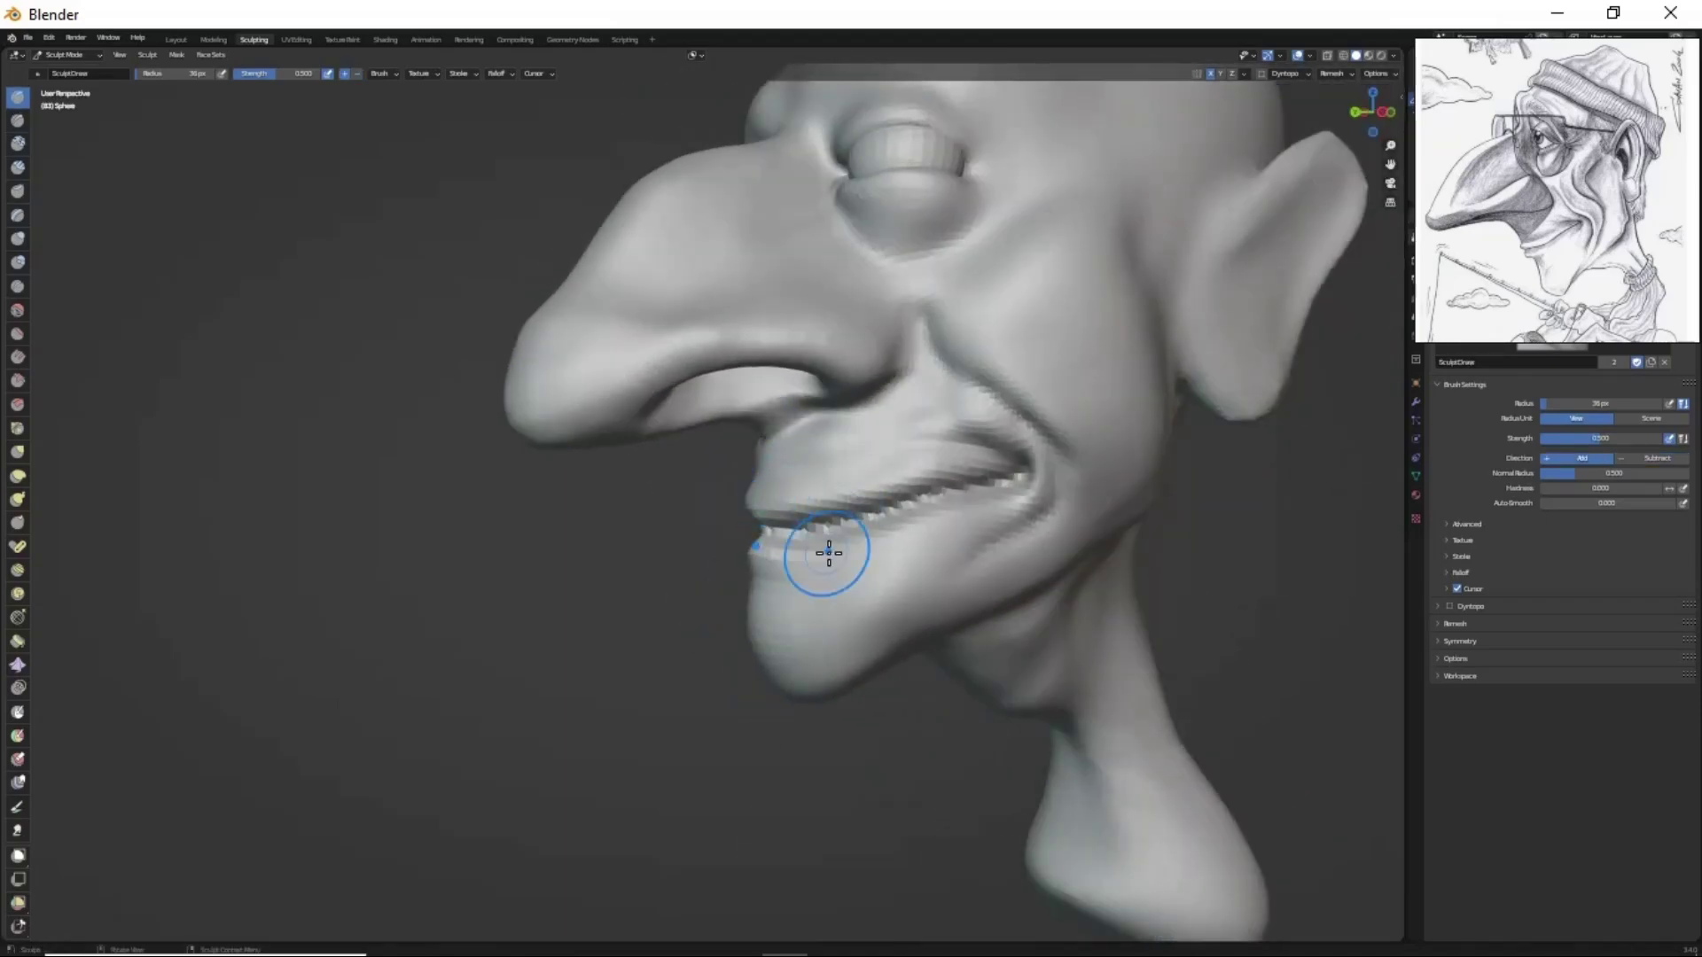
mouse_move(828, 553)
middle_down()
mouse_move(851, 496)
mouse_move(813, 463)
mouse_move(828, 620)
mouse_move(761, 591)
mouse_move(656, 448)
mouse_move(866, 505)
middle_up()
key(g)
- Grab the chin into a pointed shape
scroll(866, 505, up, 2)
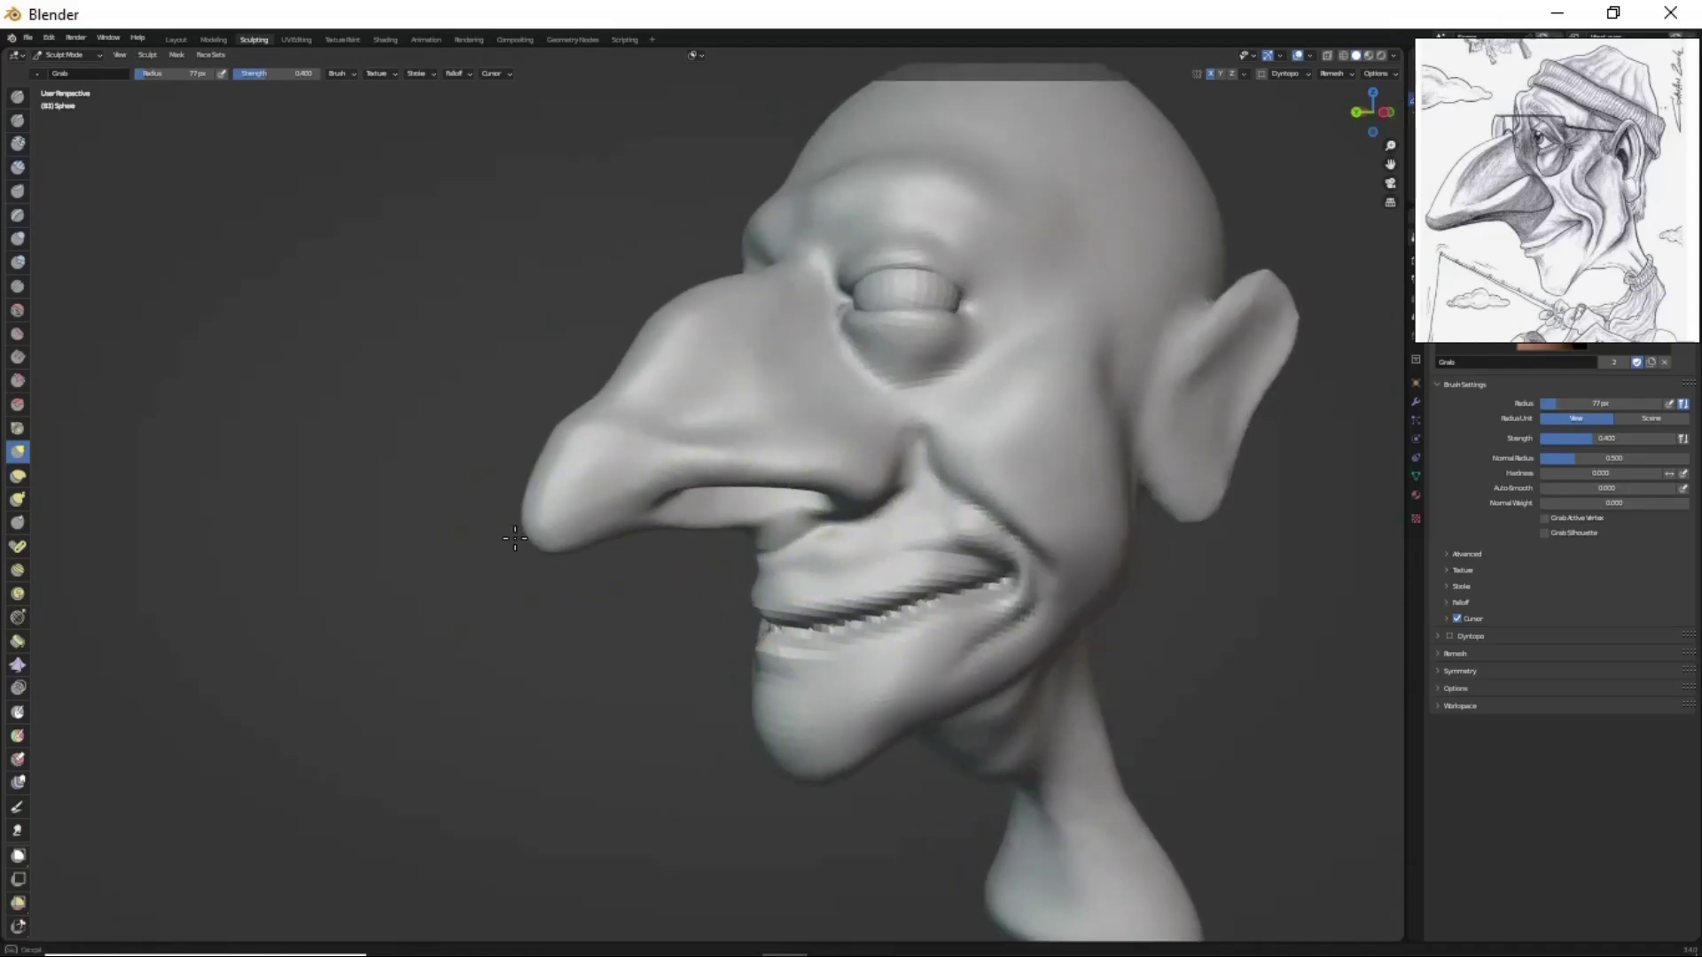
scroll(745, 498, up, 2)
scroll(746, 498, down, 4)
mouse_move(745, 498)
middle_down()
mouse_move(1010, 647)
mouse_move(1002, 620)
middle_up()
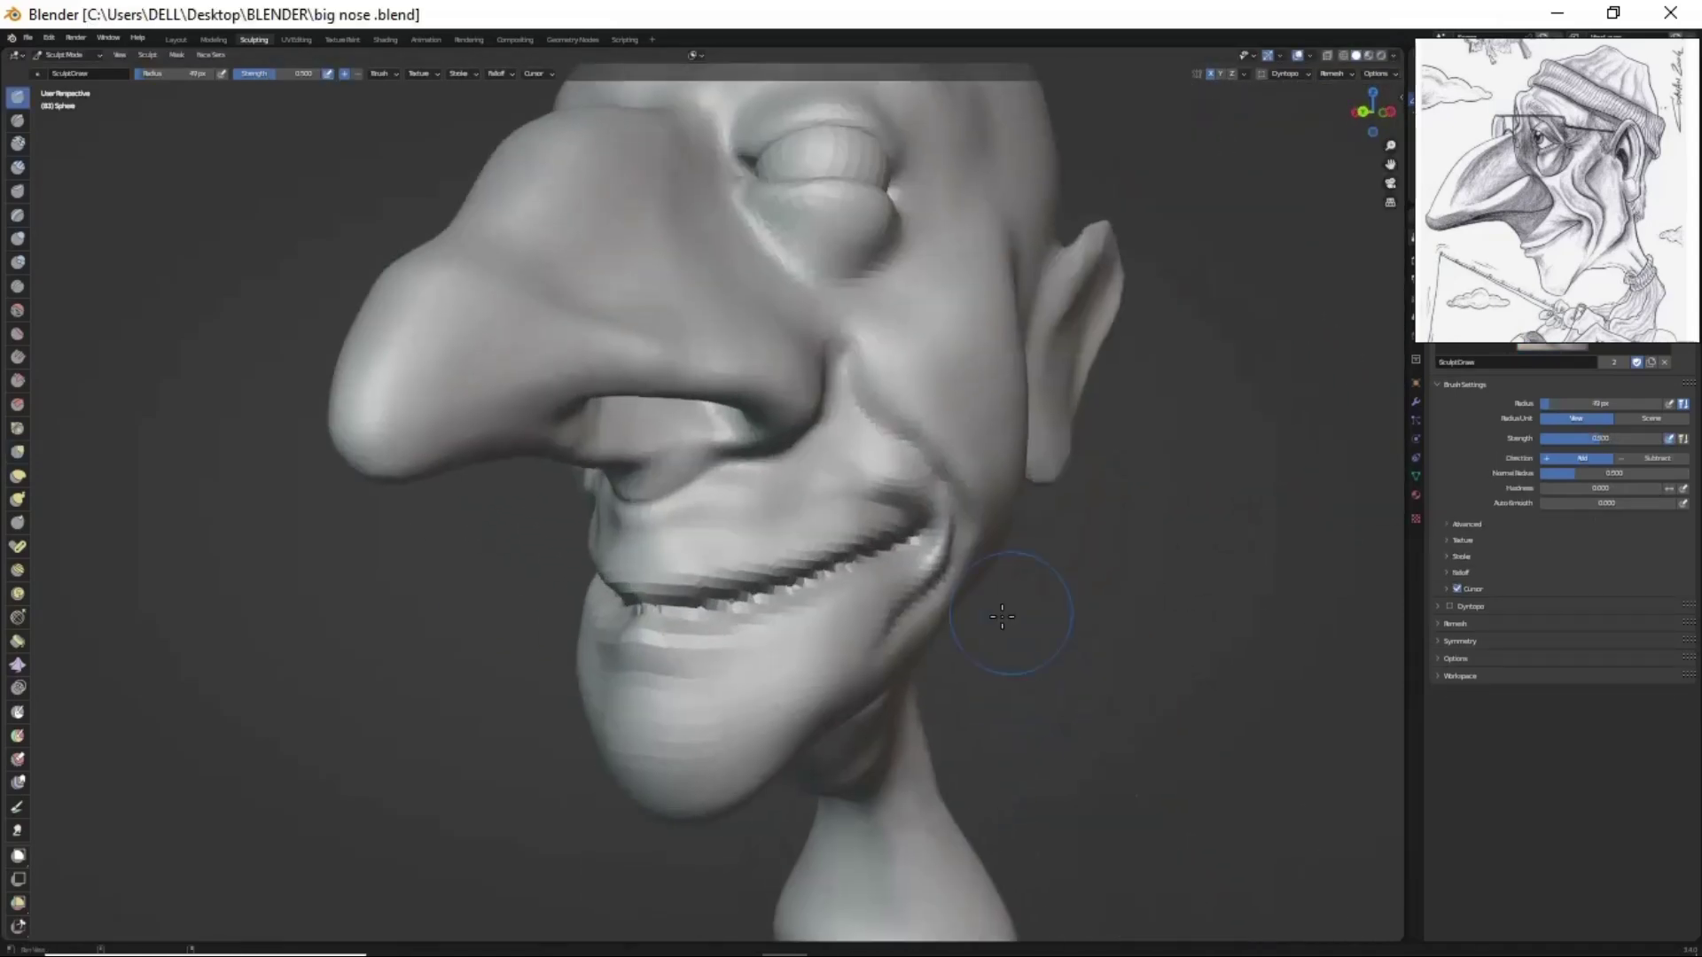
scroll(973, 514, up, 4)
key(x)
mouse_move(974, 514)
middle_down()
mouse_move(870, 600)
mouse_move(911, 634)
middle_up()
key(g)
drag(911, 633, 994, 532)
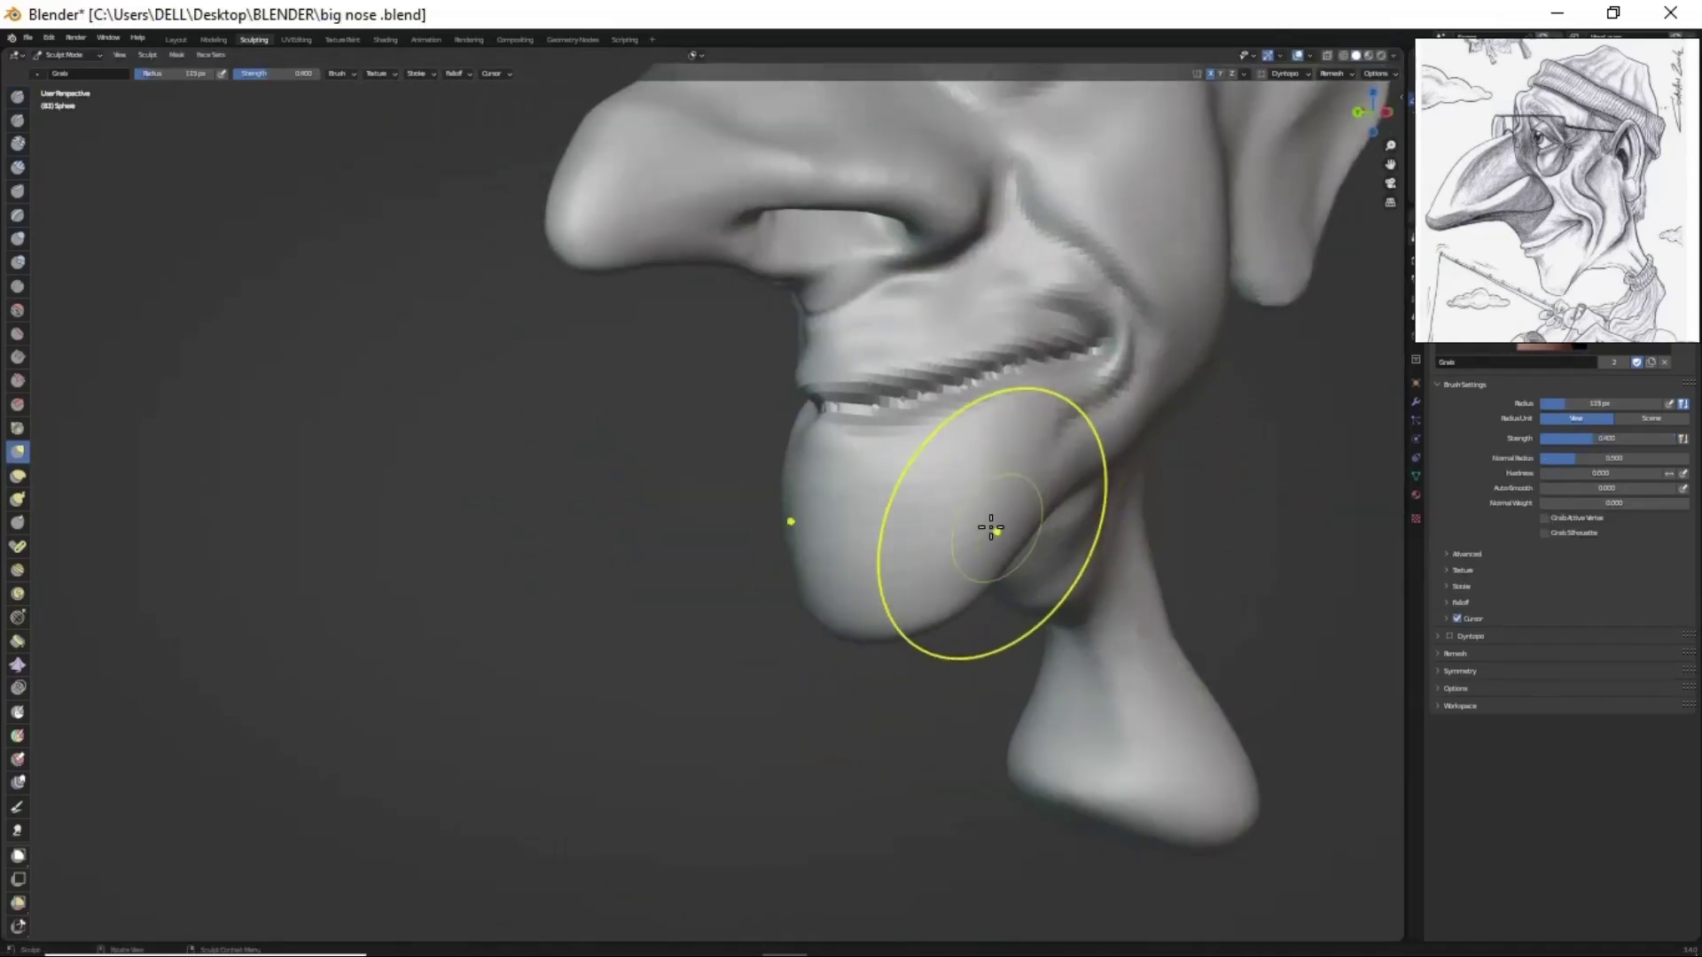
middle_drag(994, 531, 1013, 523)
- Carve finer mouth and chin details from three-quarter views
middle_drag(1057, 450, 1009, 531)
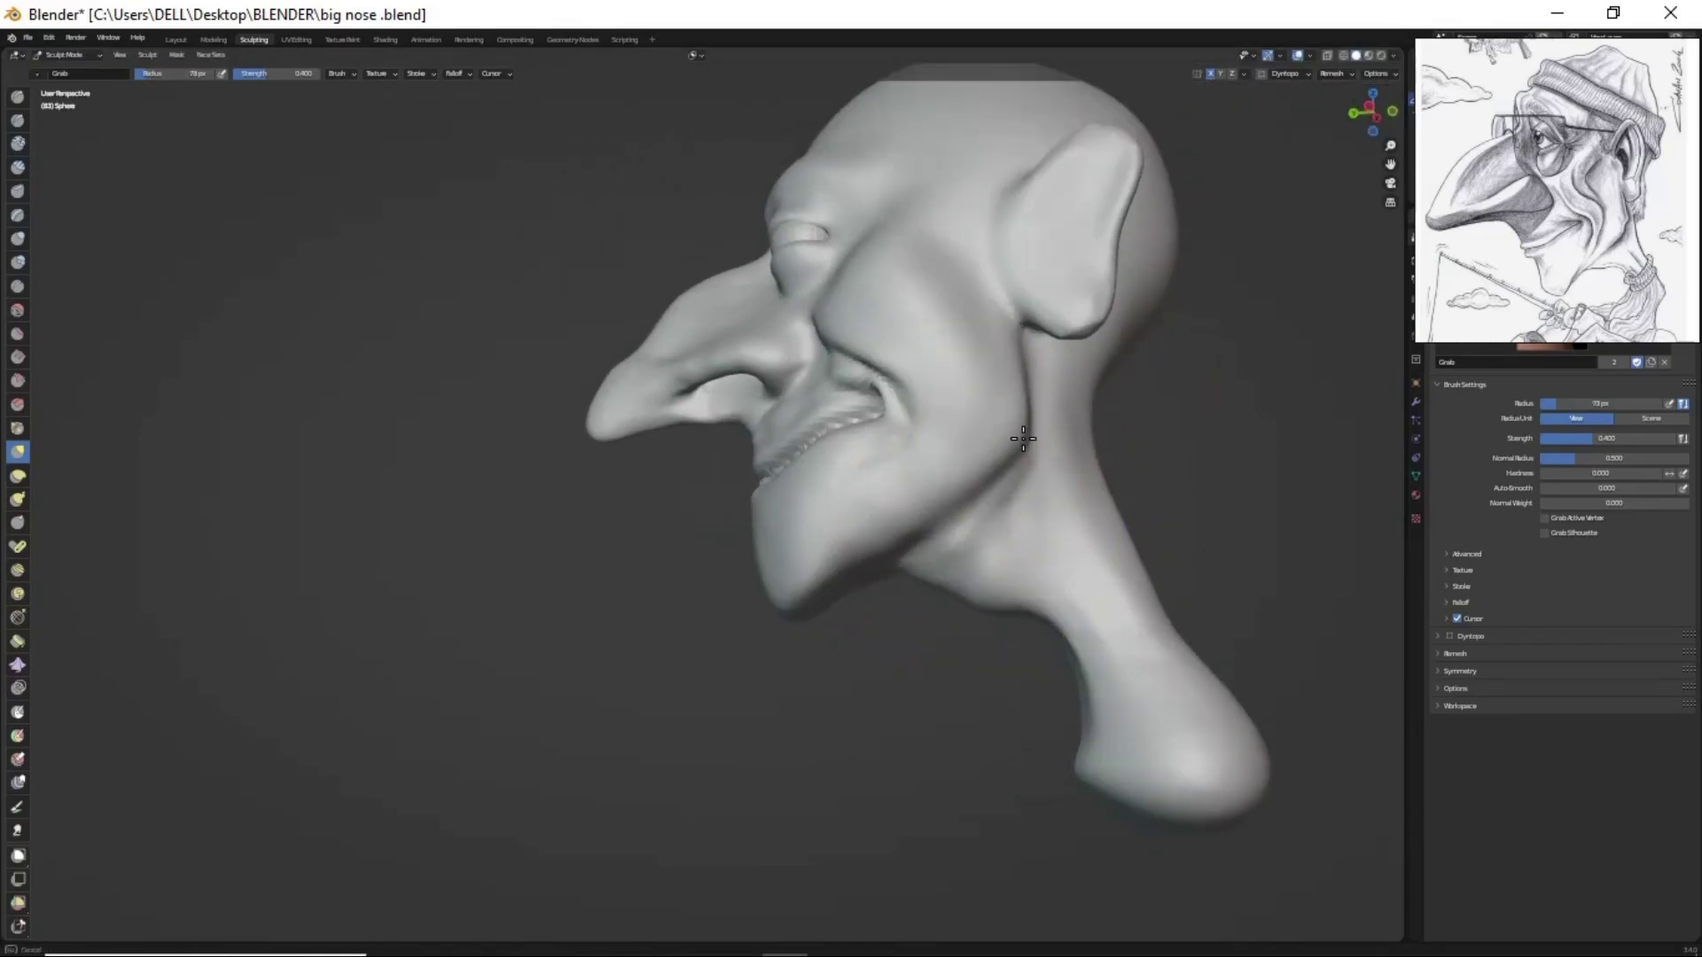
middle_drag(854, 574, 851, 668)
scroll(851, 668, up, 3)
key(x)
mouse_move(968, 570)
middle_down()
mouse_move(833, 532)
mouse_move(791, 582)
middle_up()
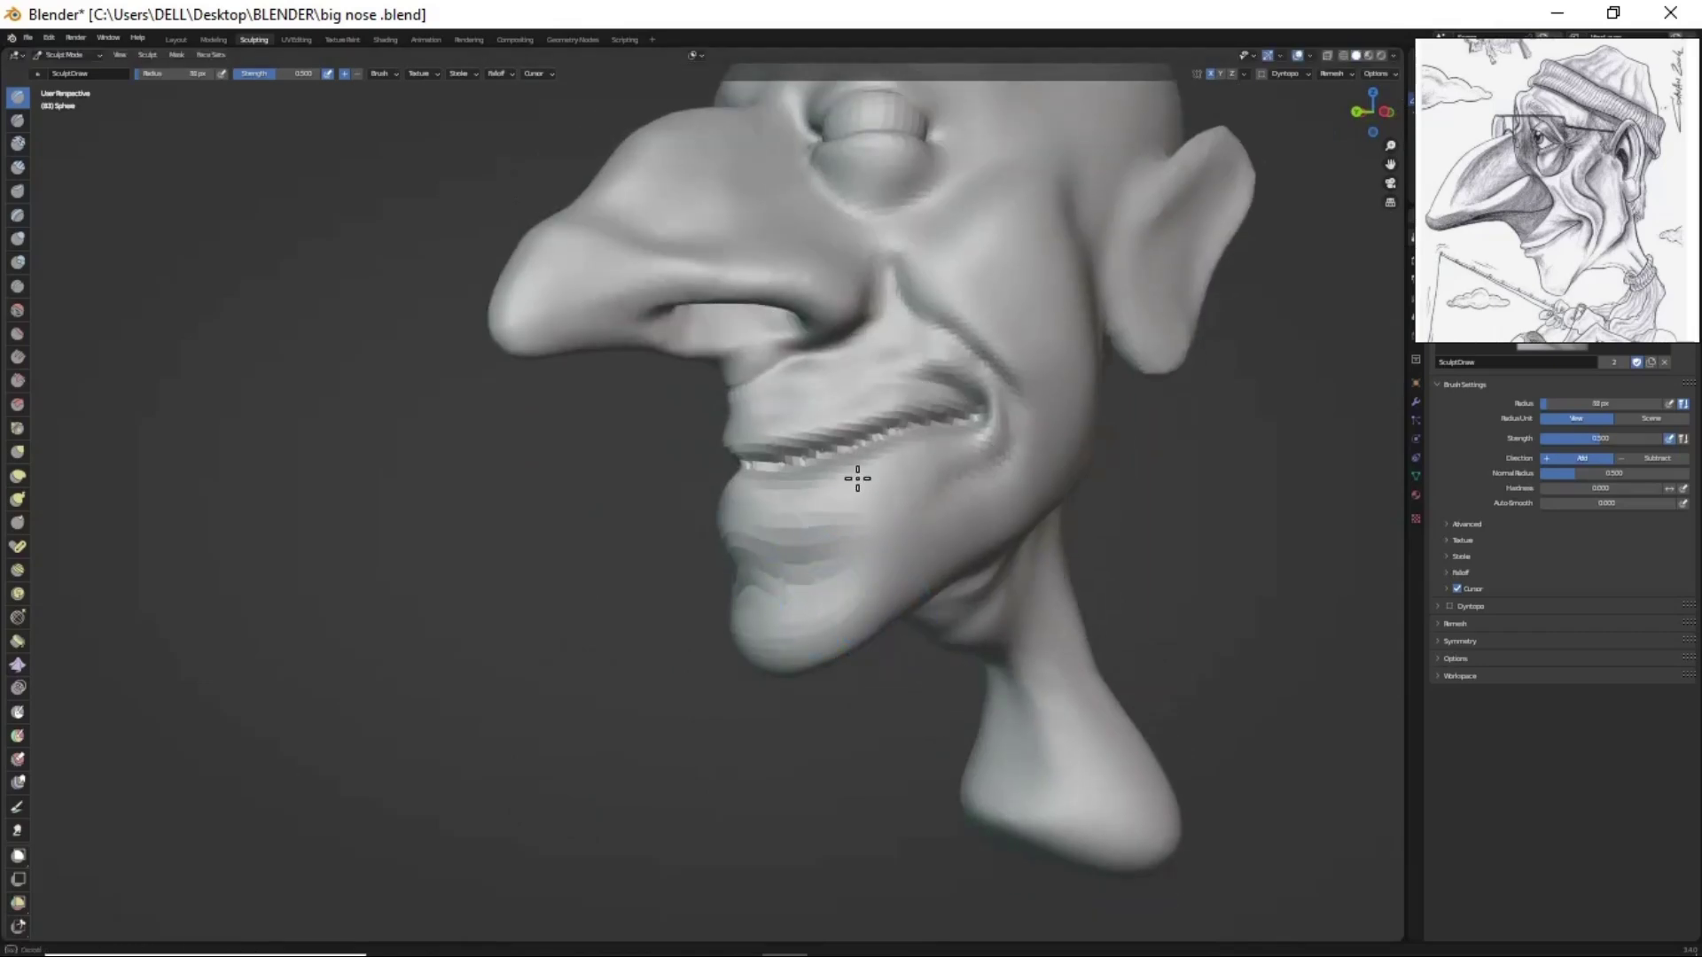
middle_drag(857, 479, 879, 493)
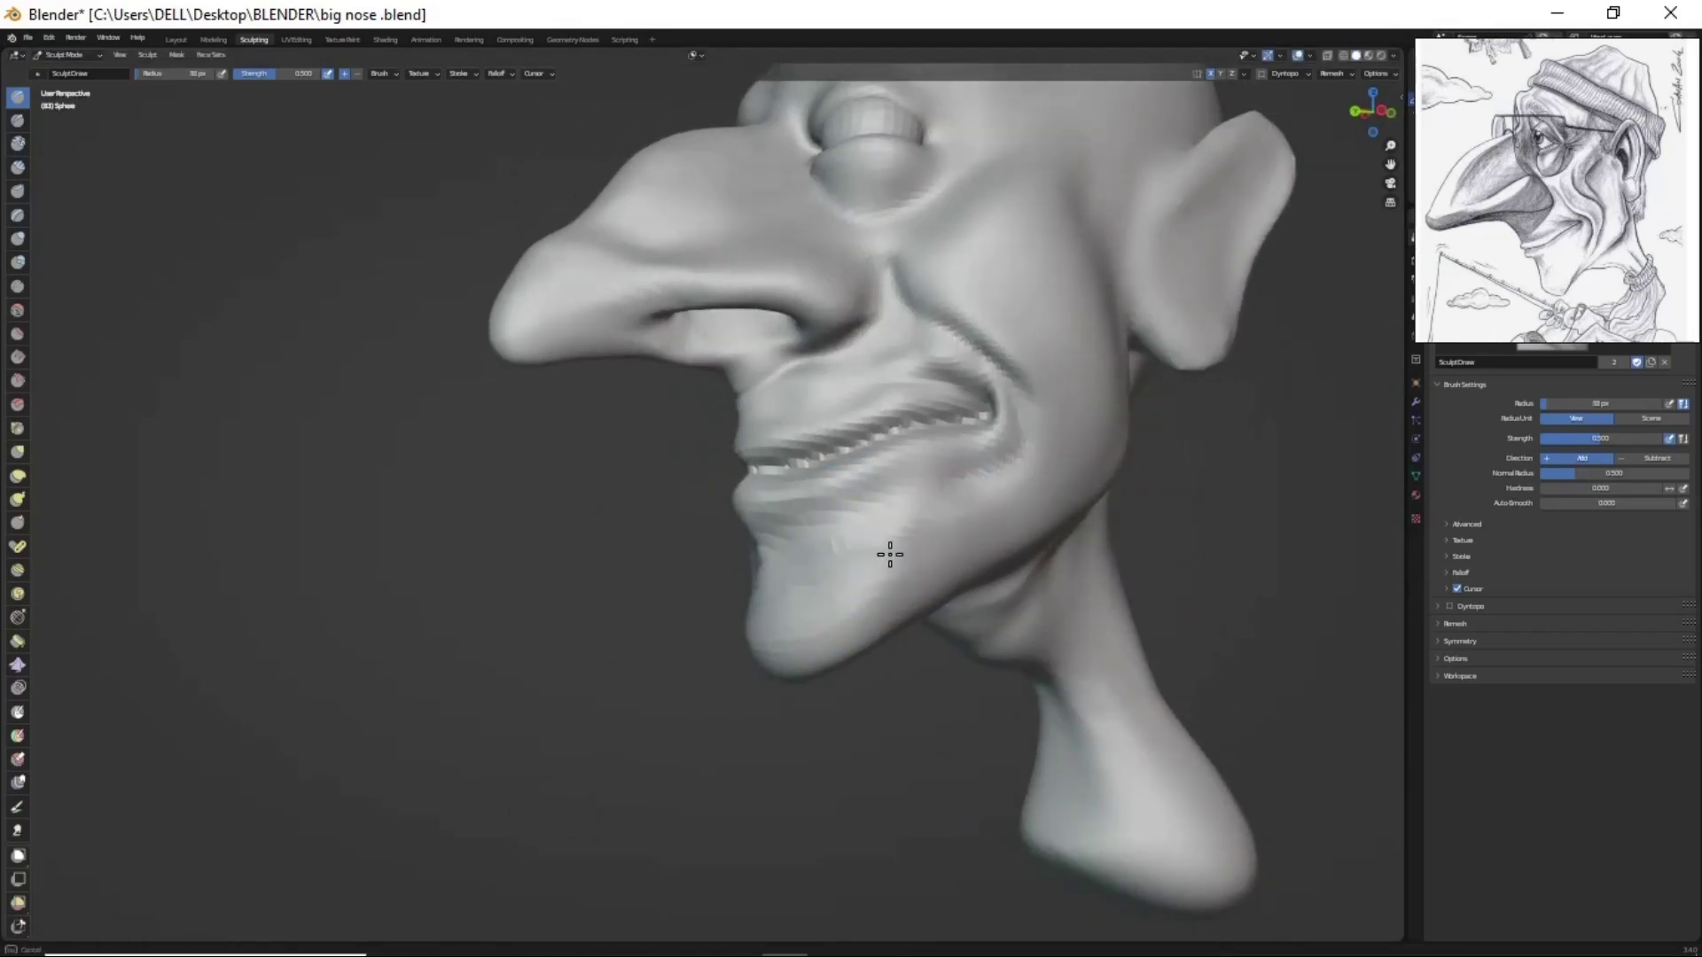
mouse_move(890, 555)
middle_down()
mouse_move(930, 646)
mouse_move(874, 597)
mouse_move(903, 624)
mouse_move(824, 656)
middle_up()
- Change the viewport focal length in the N side panel
key(g)
scroll(805, 668, down, 3)
key(n)
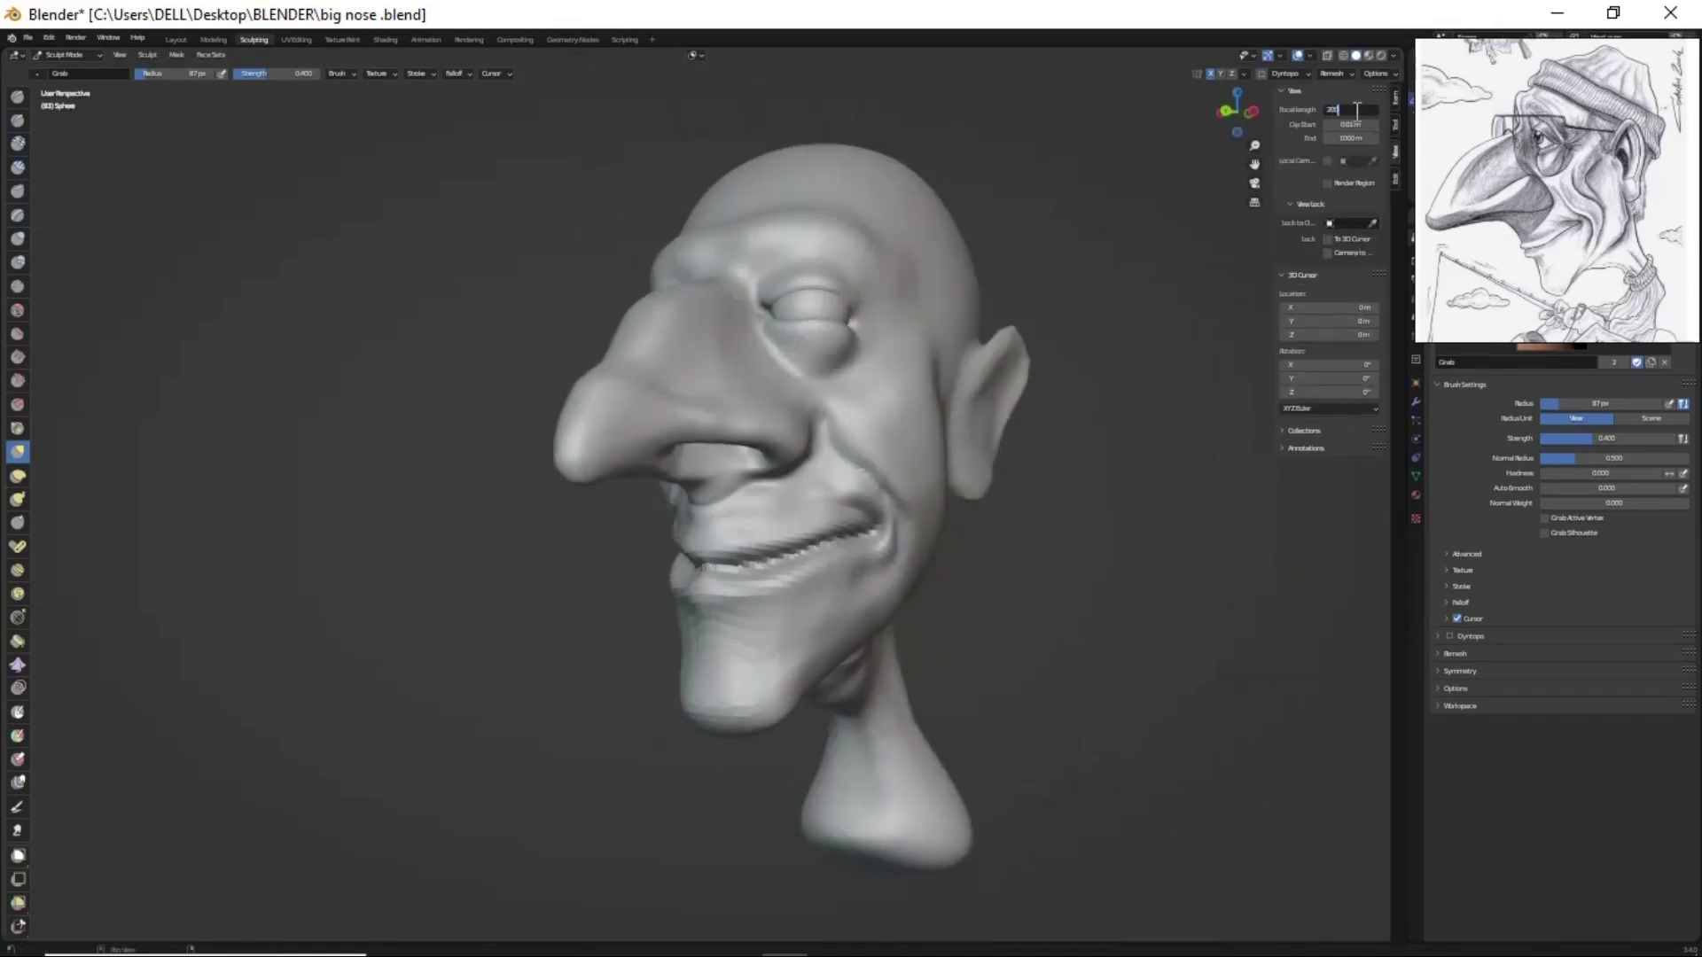
key(Return)
key(n)
scroll(957, 505, up, 3)
- Shrink the Draw brush to 44 px and work the folds under and beside the head
key(x)
middle_drag(741, 779, 773, 842)
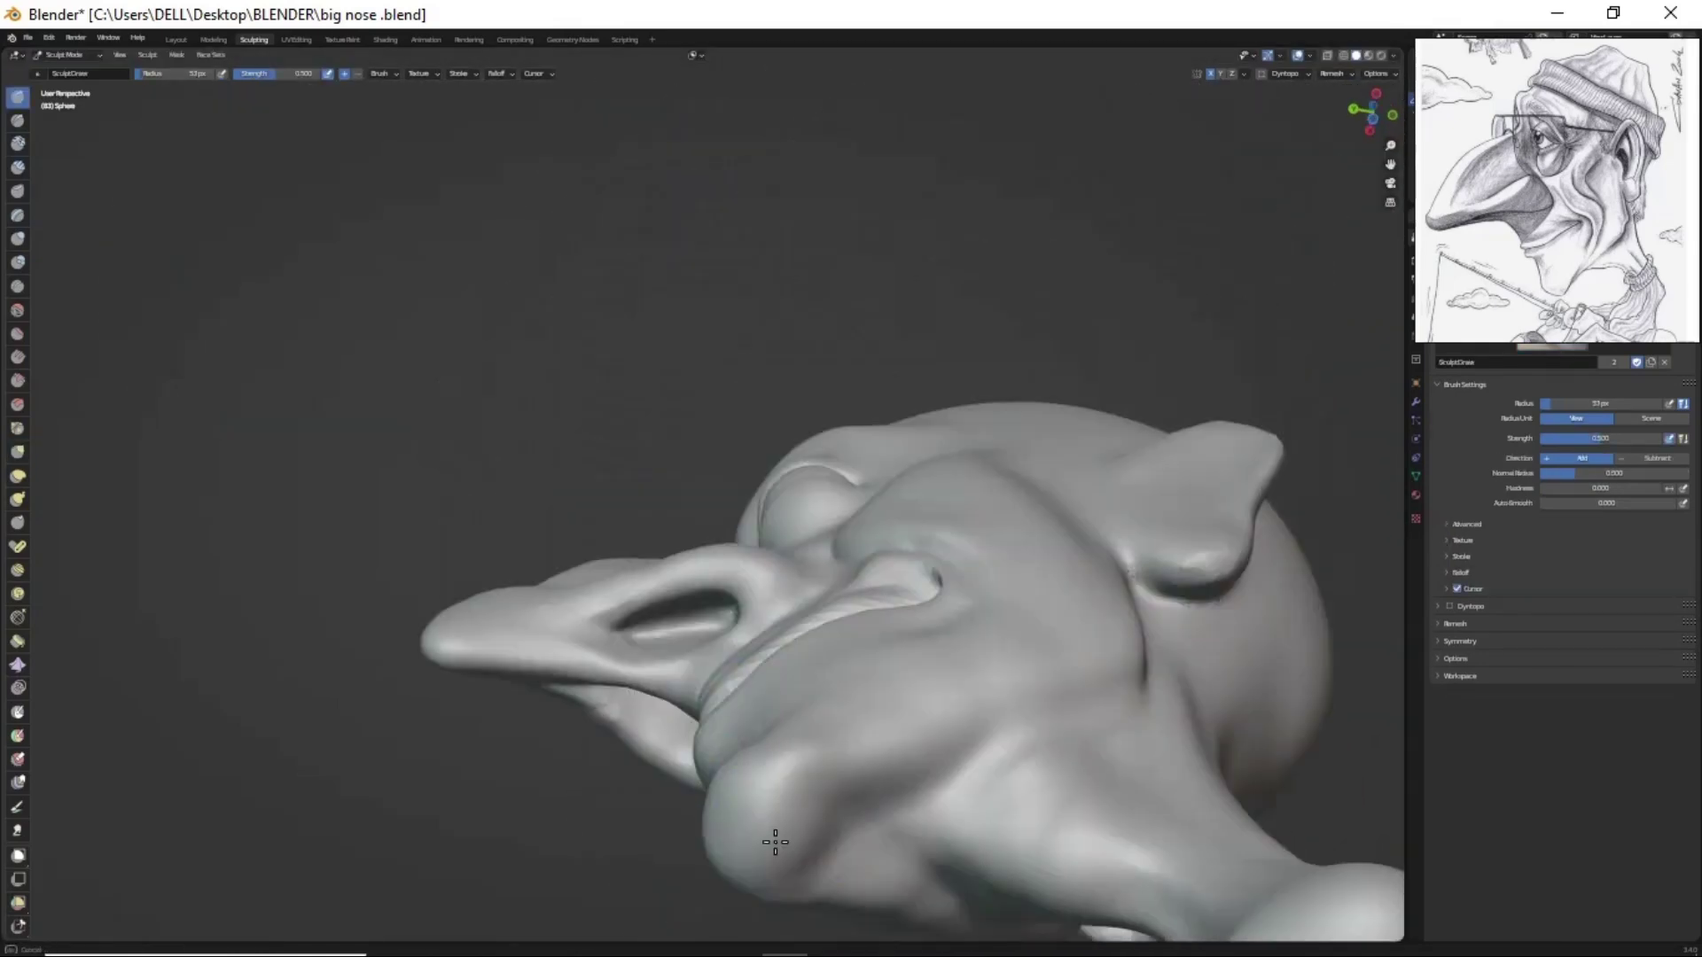
middle_drag(1119, 668, 1015, 814)
scroll(832, 513, up, 2)
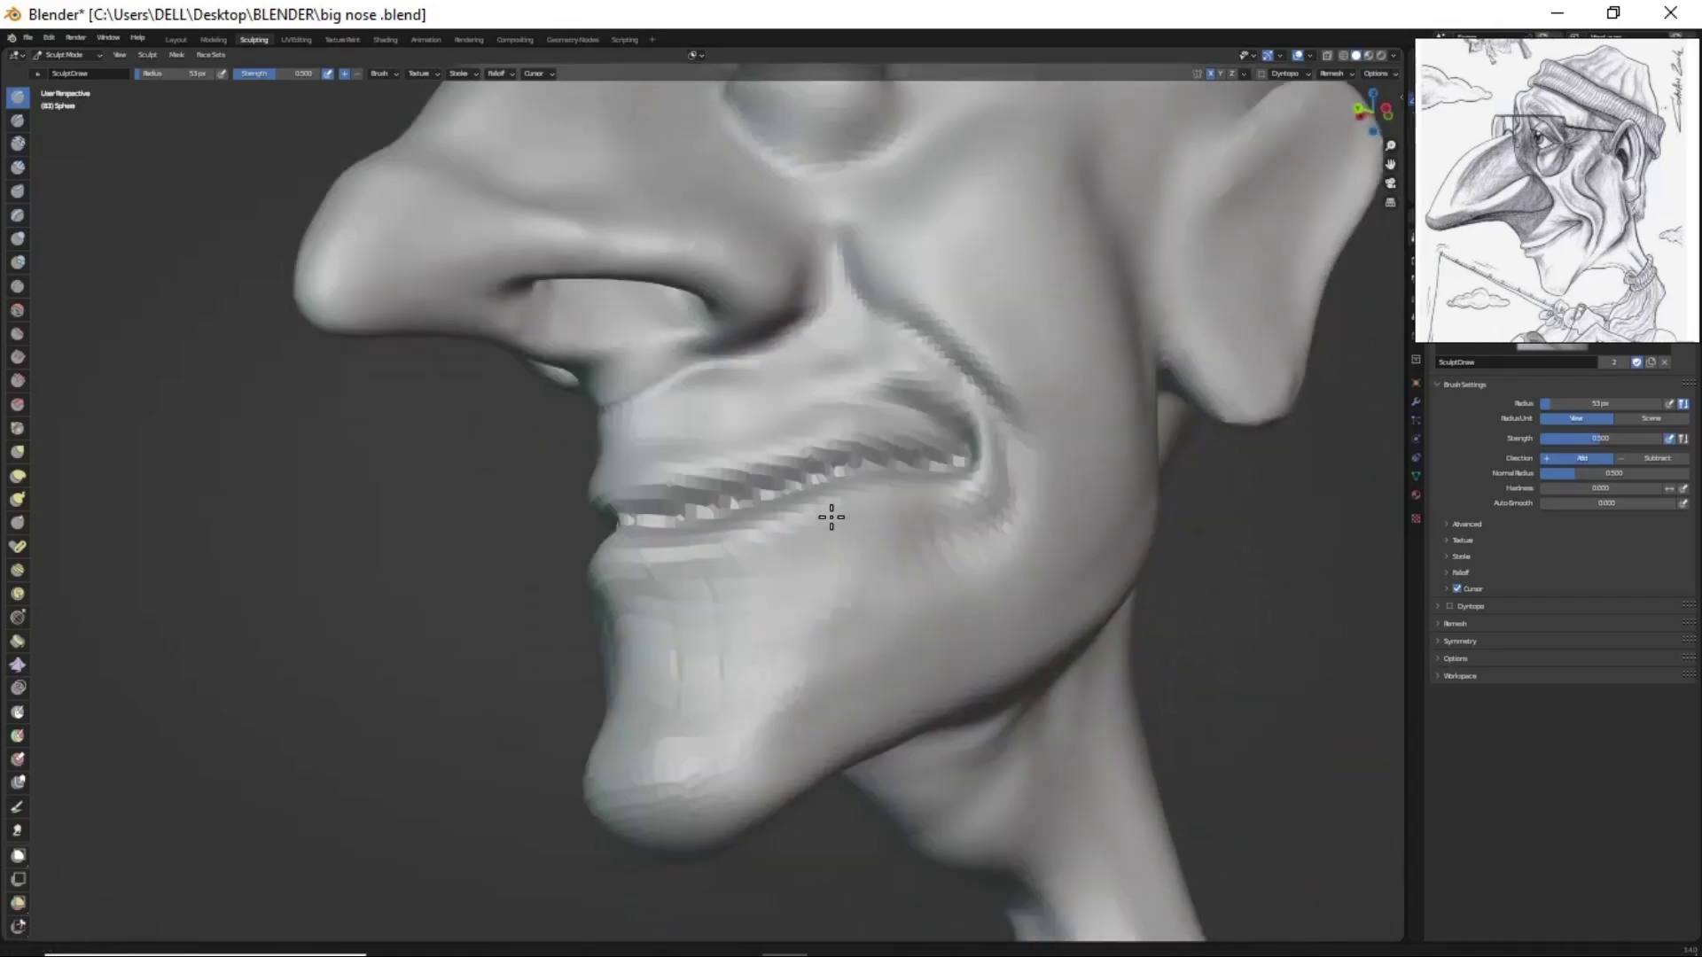
scroll(872, 618, up, 2)
key(f)
click(959, 459)
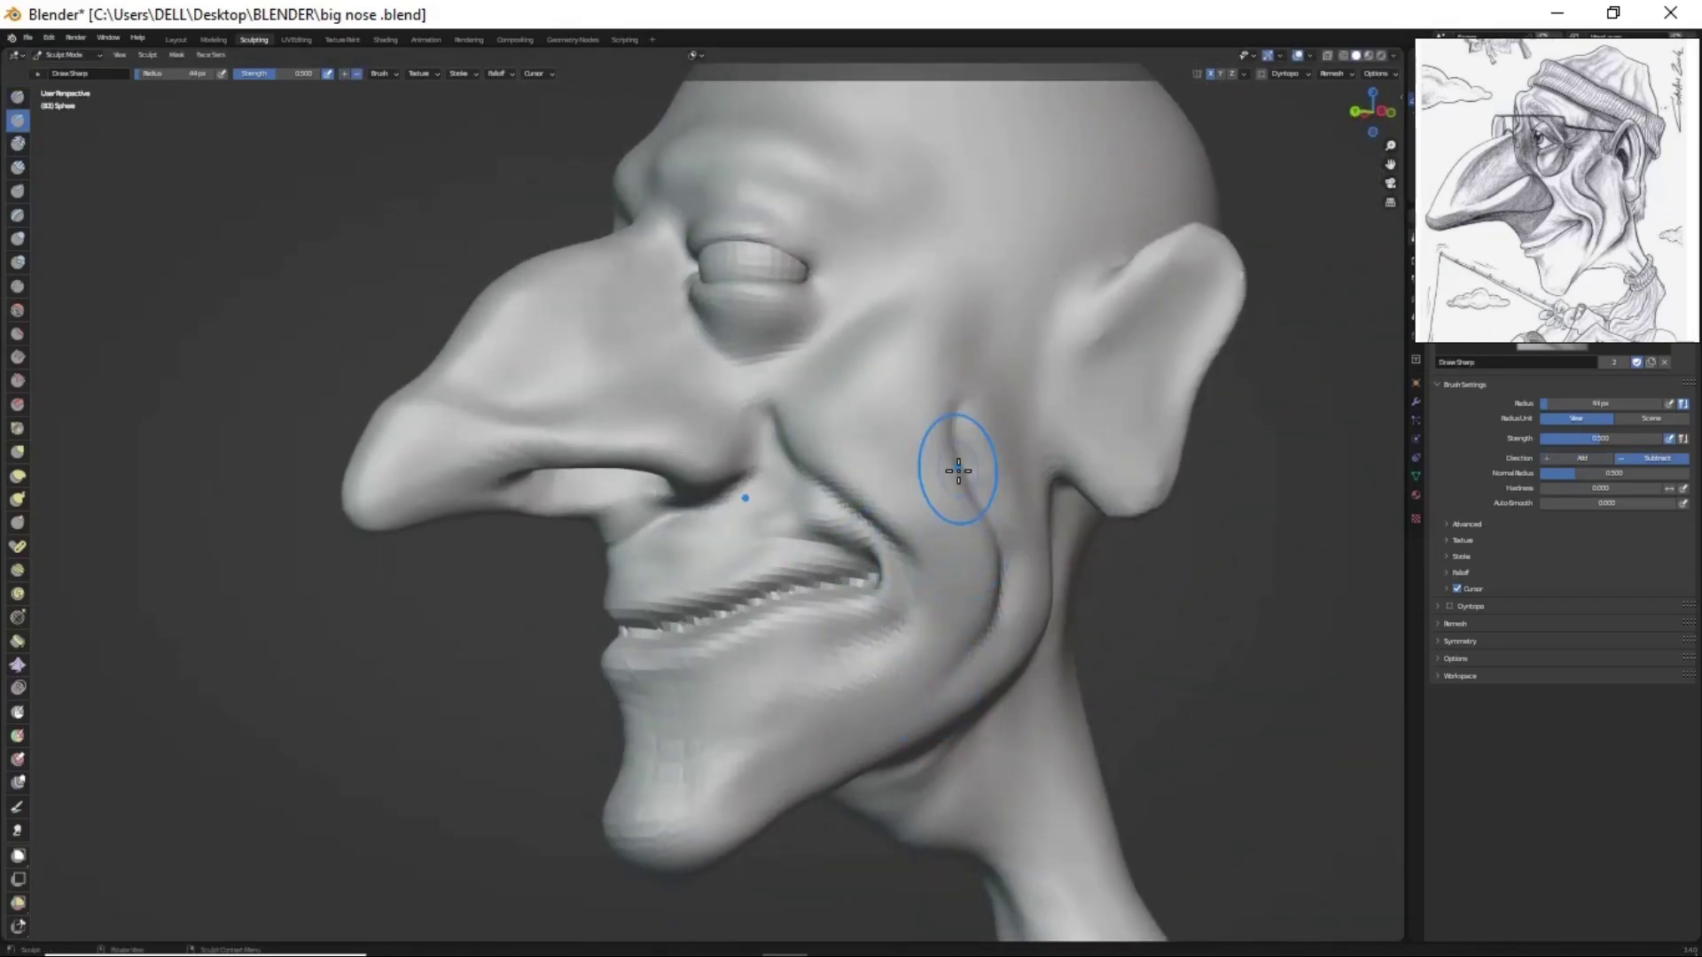
- Deepen the cheek folds, grin lines and forehead wrinkles around the eye and brow
mouse_move(958, 471)
middle_down()
mouse_move(942, 638)
mouse_move(921, 445)
middle_up()
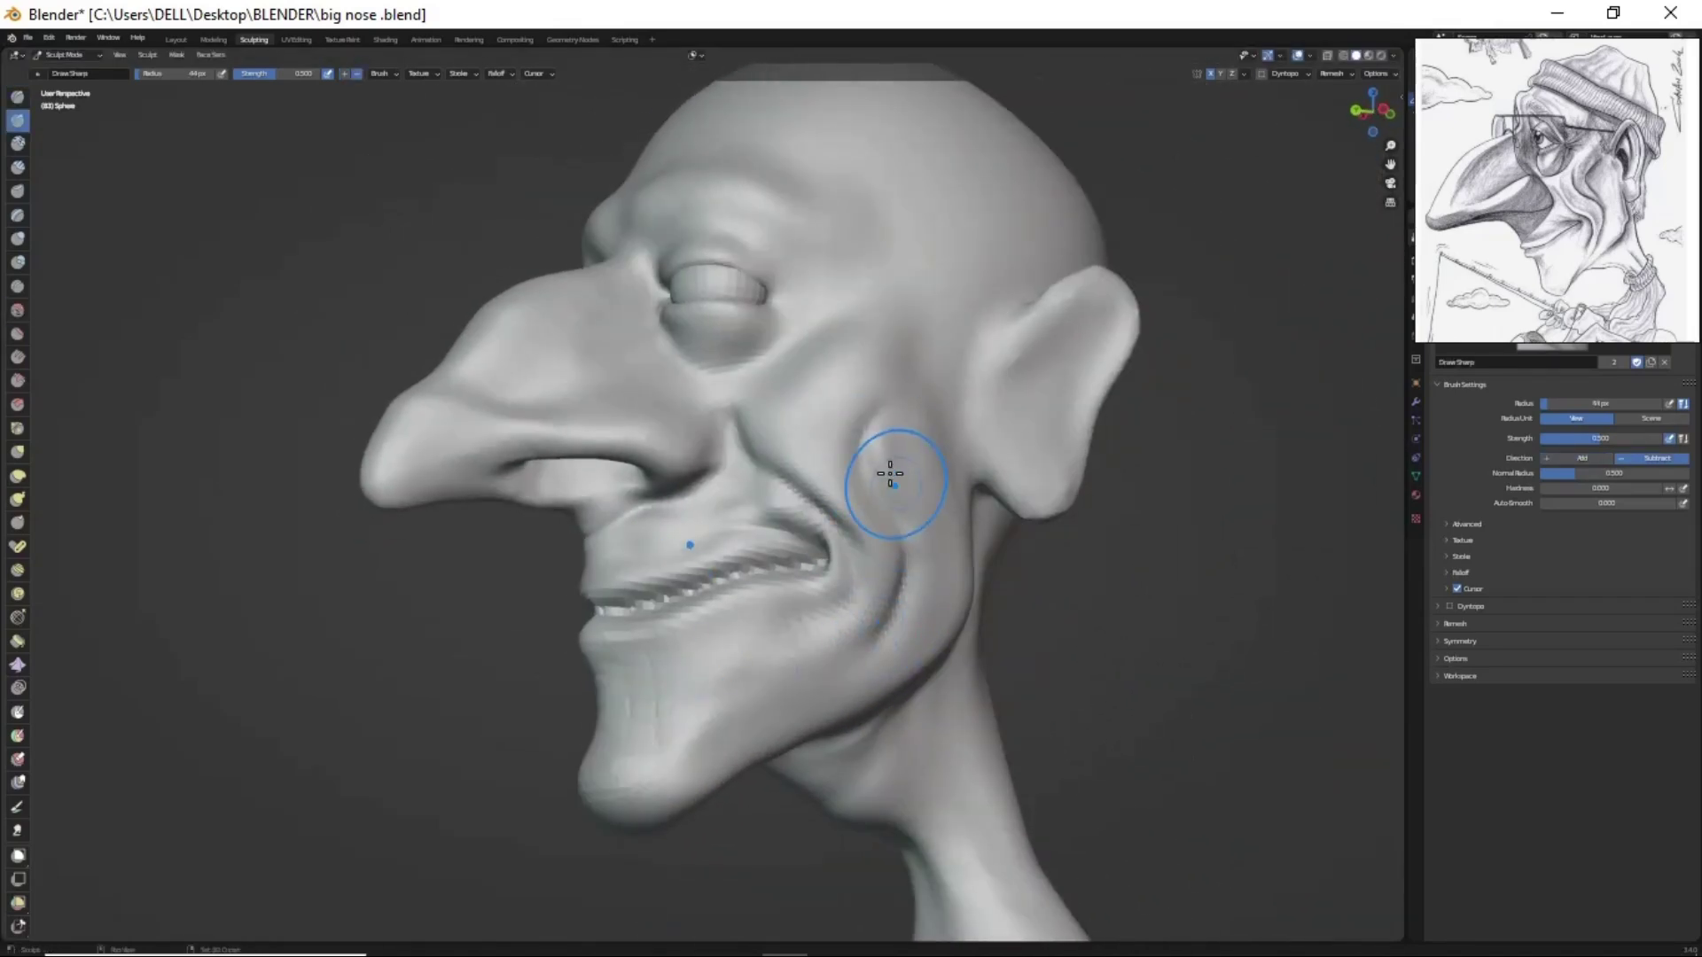
middle_drag(817, 355, 753, 427)
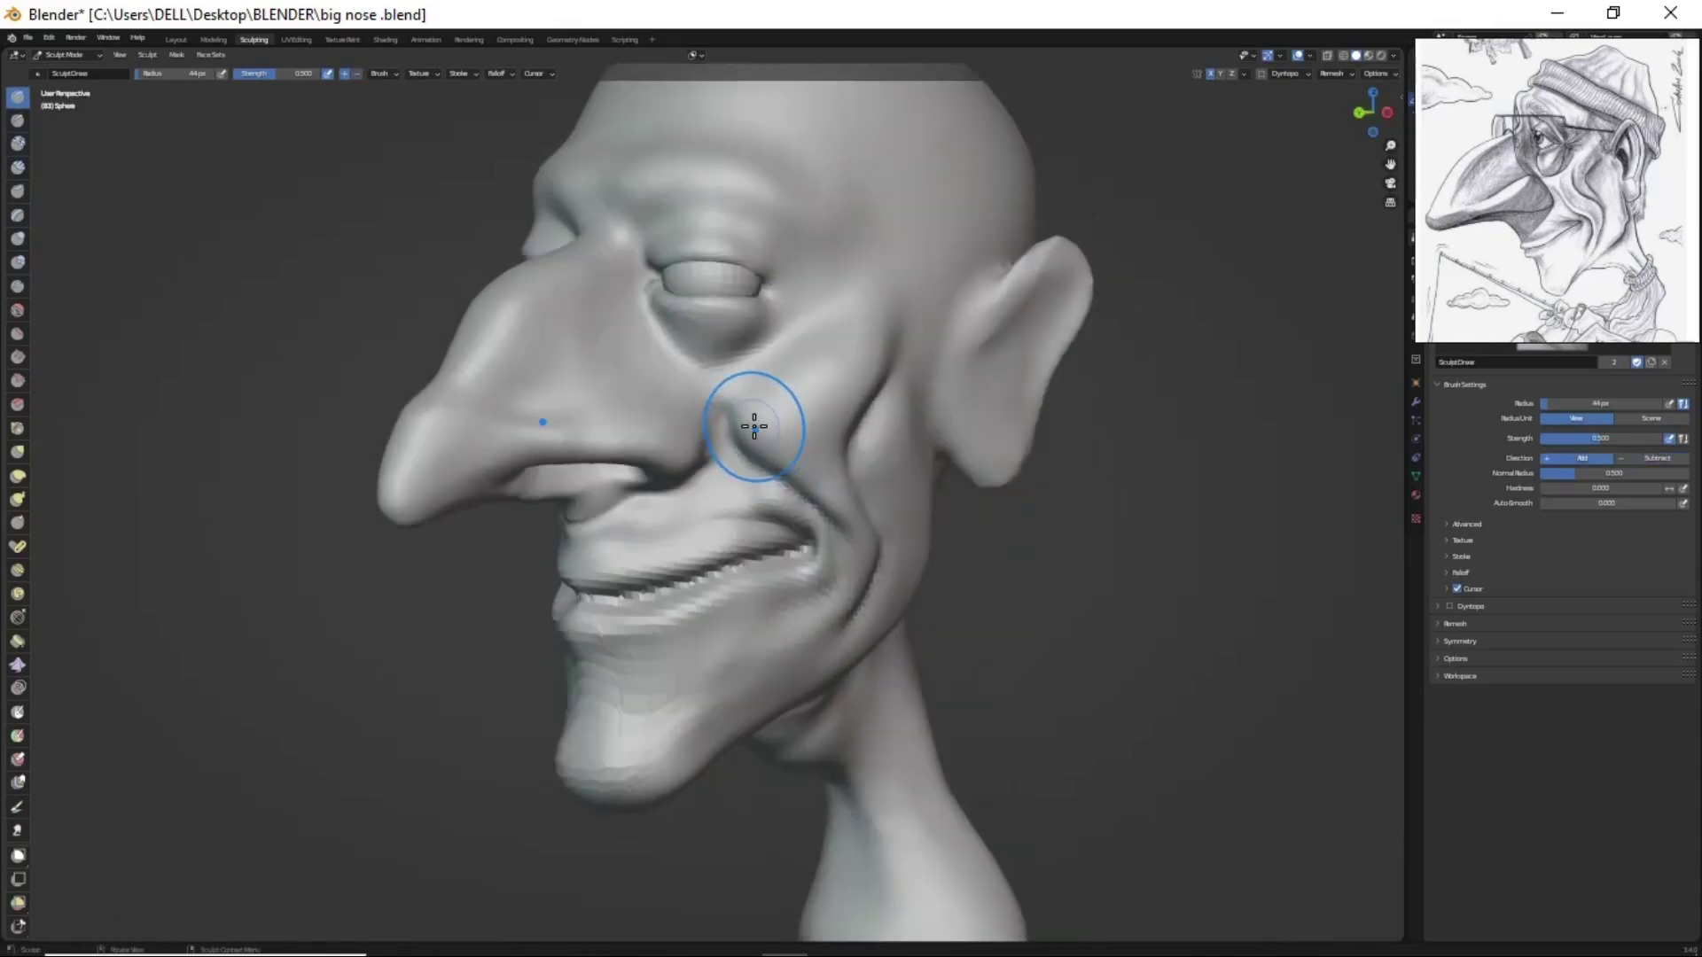
mouse_move(853, 595)
middle_down()
mouse_move(863, 646)
mouse_move(874, 497)
middle_up()
scroll(862, 646, up, 2)
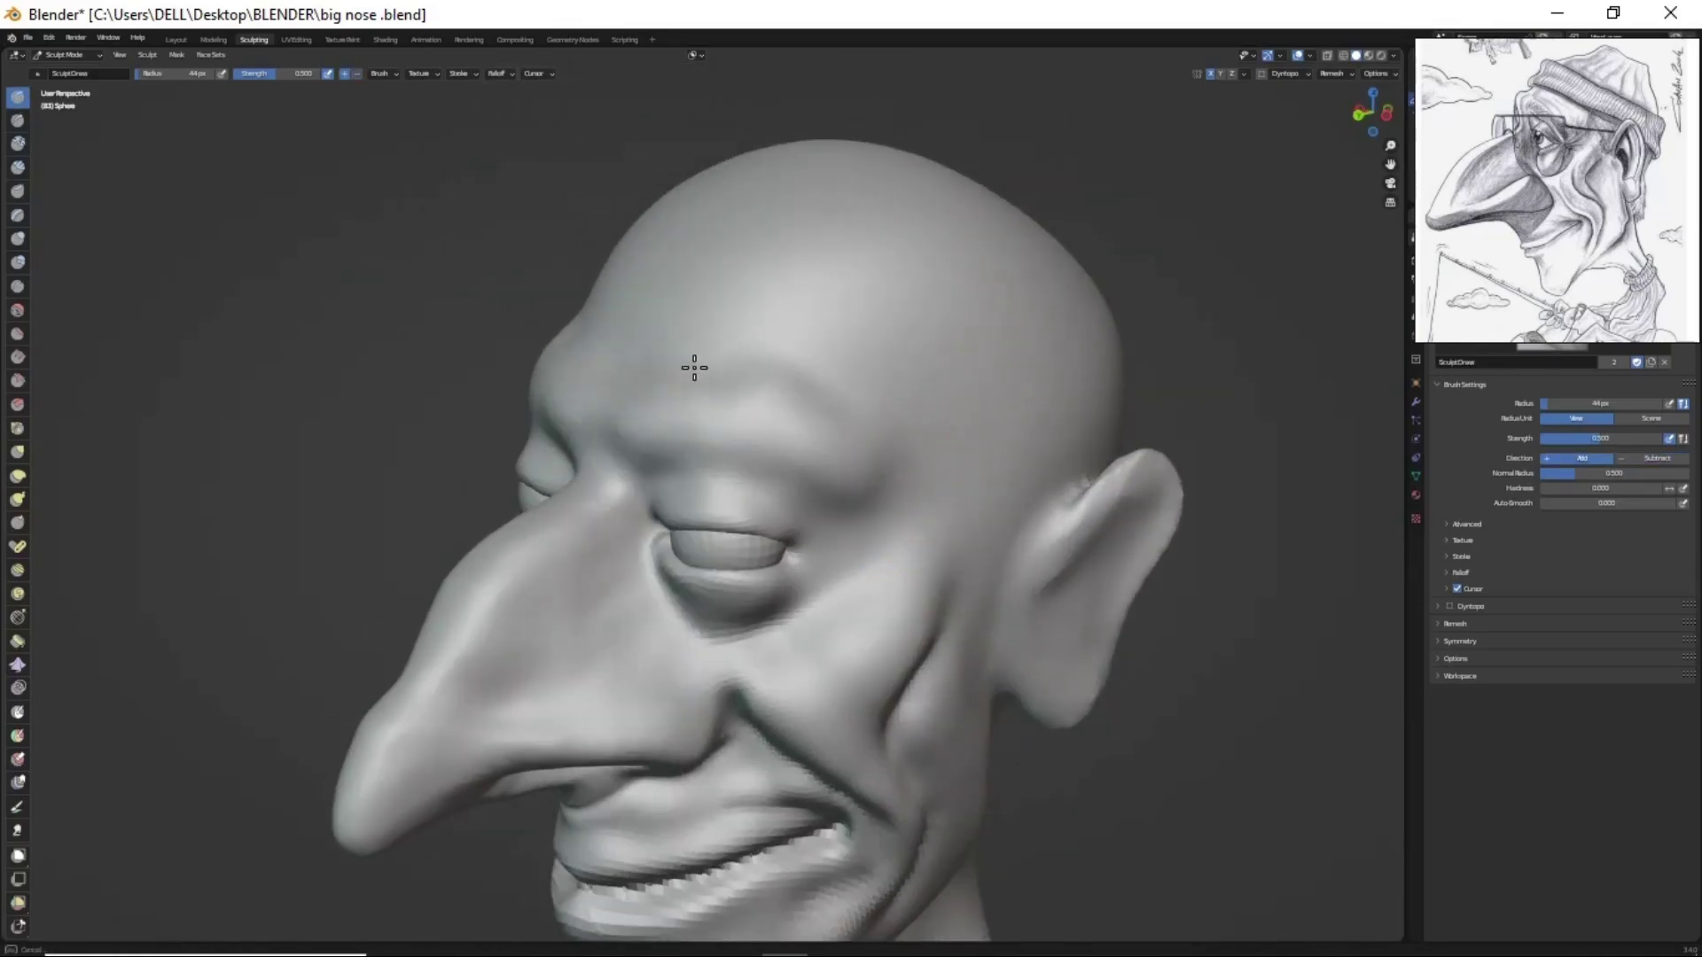
mouse_move(949, 574)
middle_down()
mouse_move(870, 288)
mouse_move(983, 360)
middle_up()
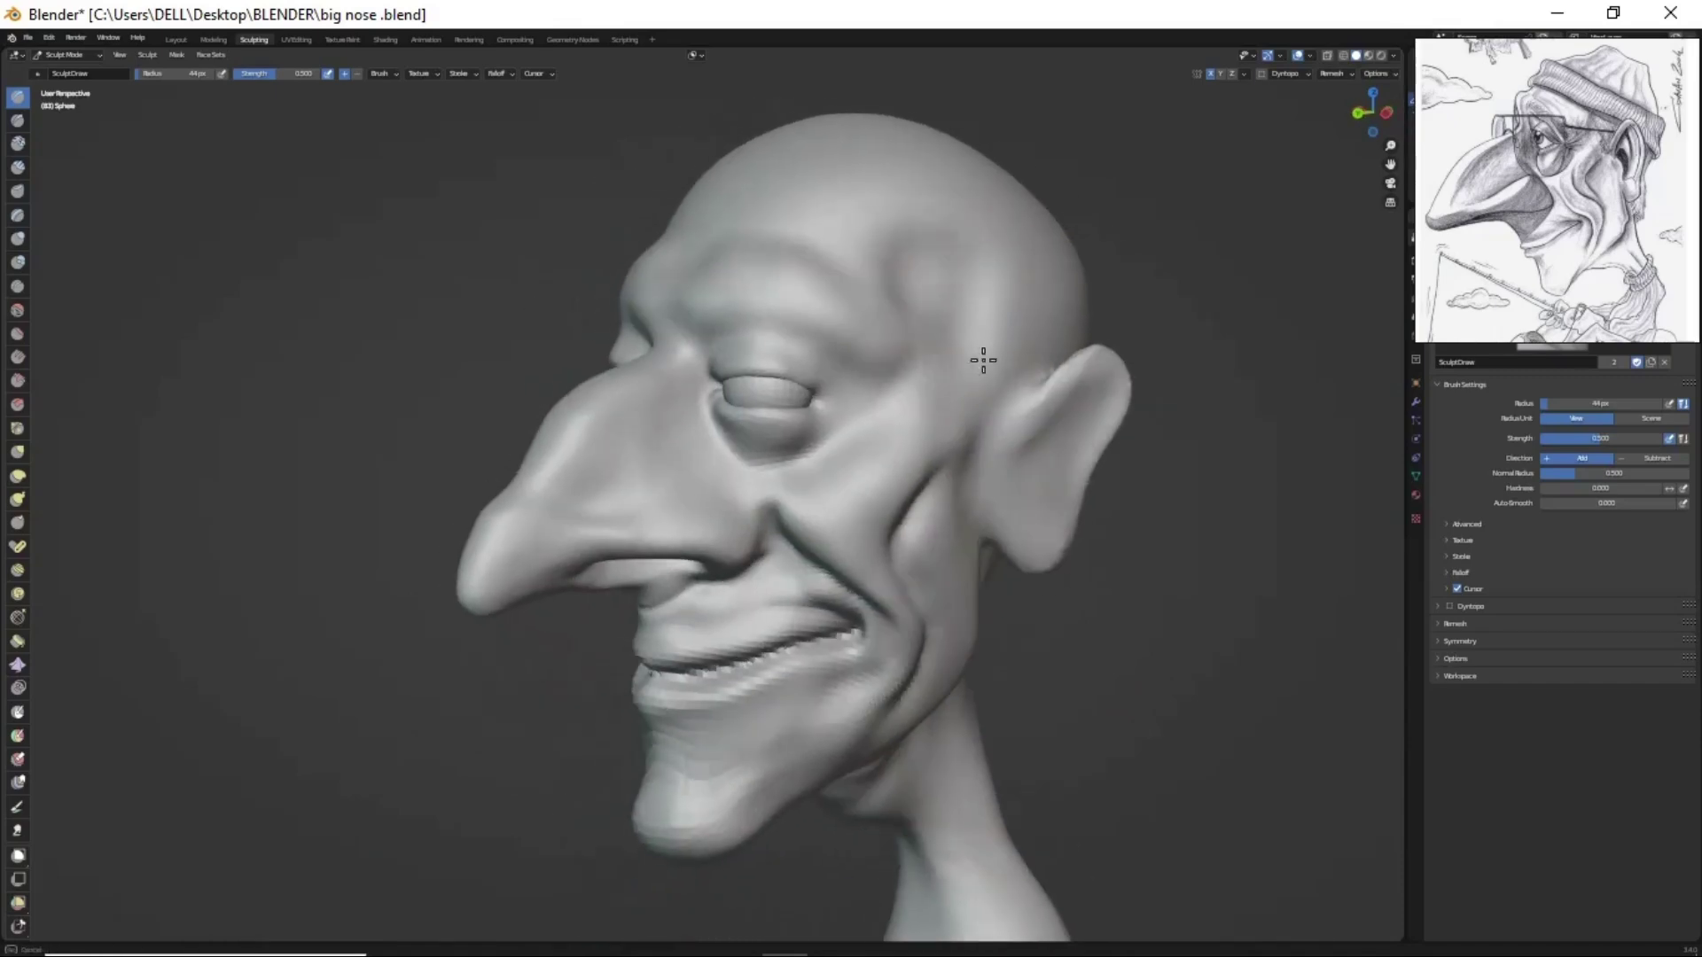
scroll(979, 279, down, 3)
mouse_move(1045, 589)
middle_down()
mouse_move(672, 334)
mouse_move(759, 562)
middle_up()
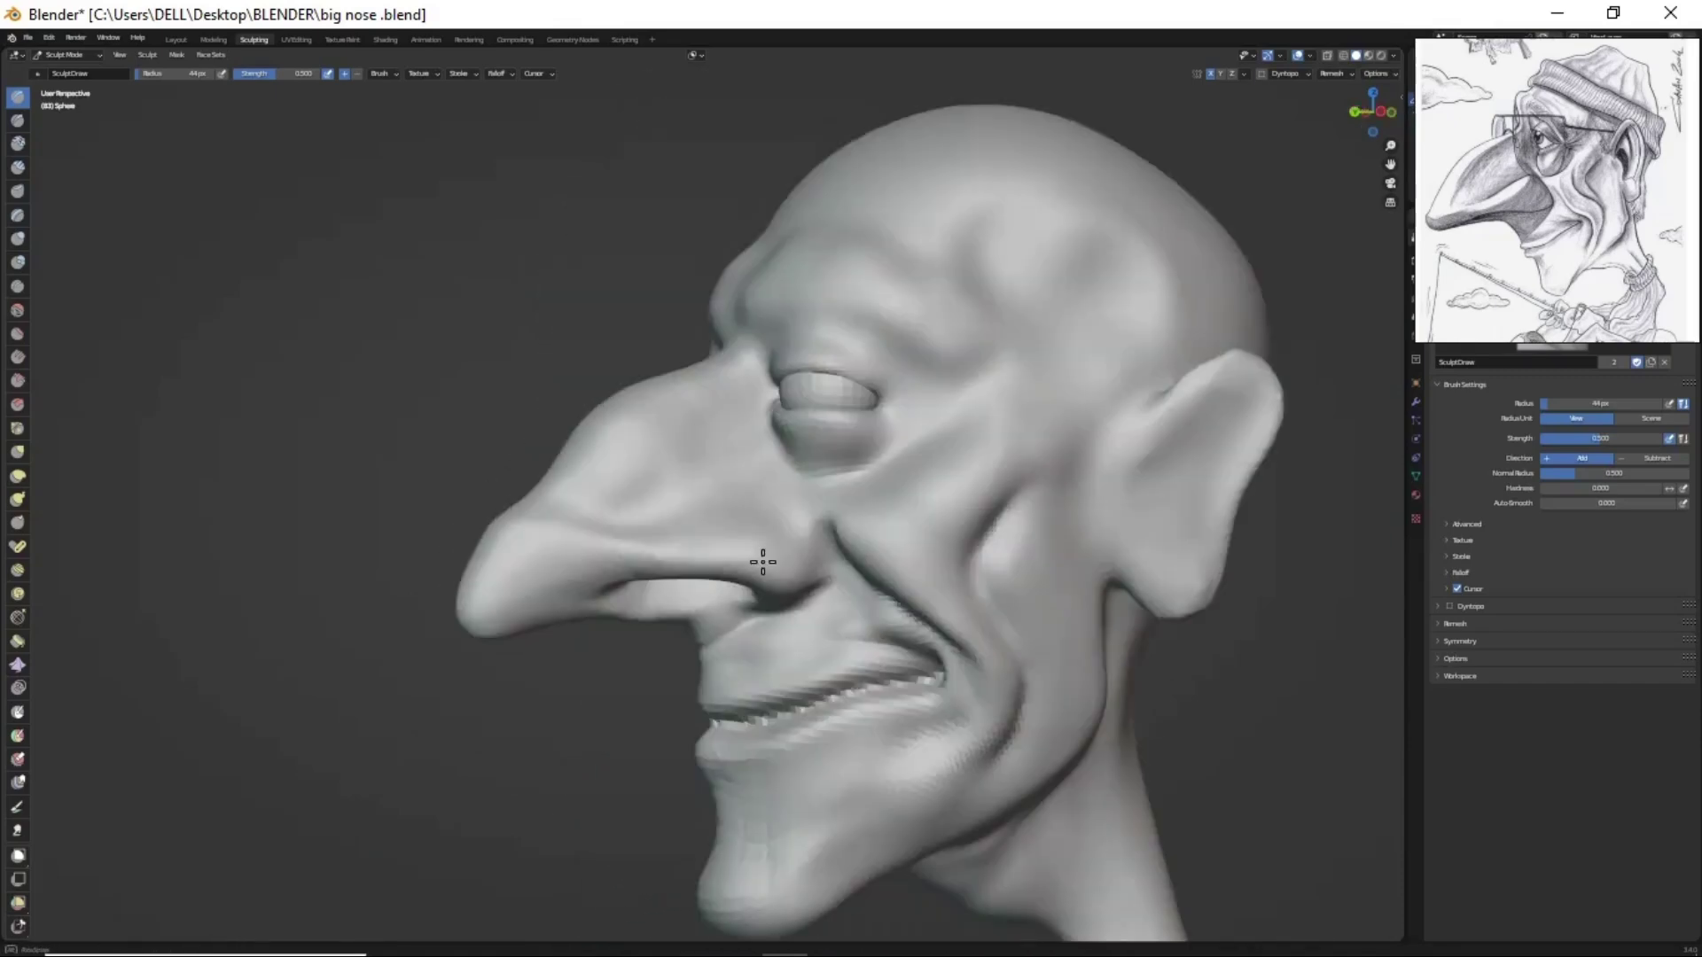
scroll(921, 517, up, 4)
scroll(922, 516, down, 5)
scroll(922, 516, up, 1)
- Carve a deep hollow into the ear with Draw Sharp in Subtract mode
middle_drag(922, 517, 855, 702)
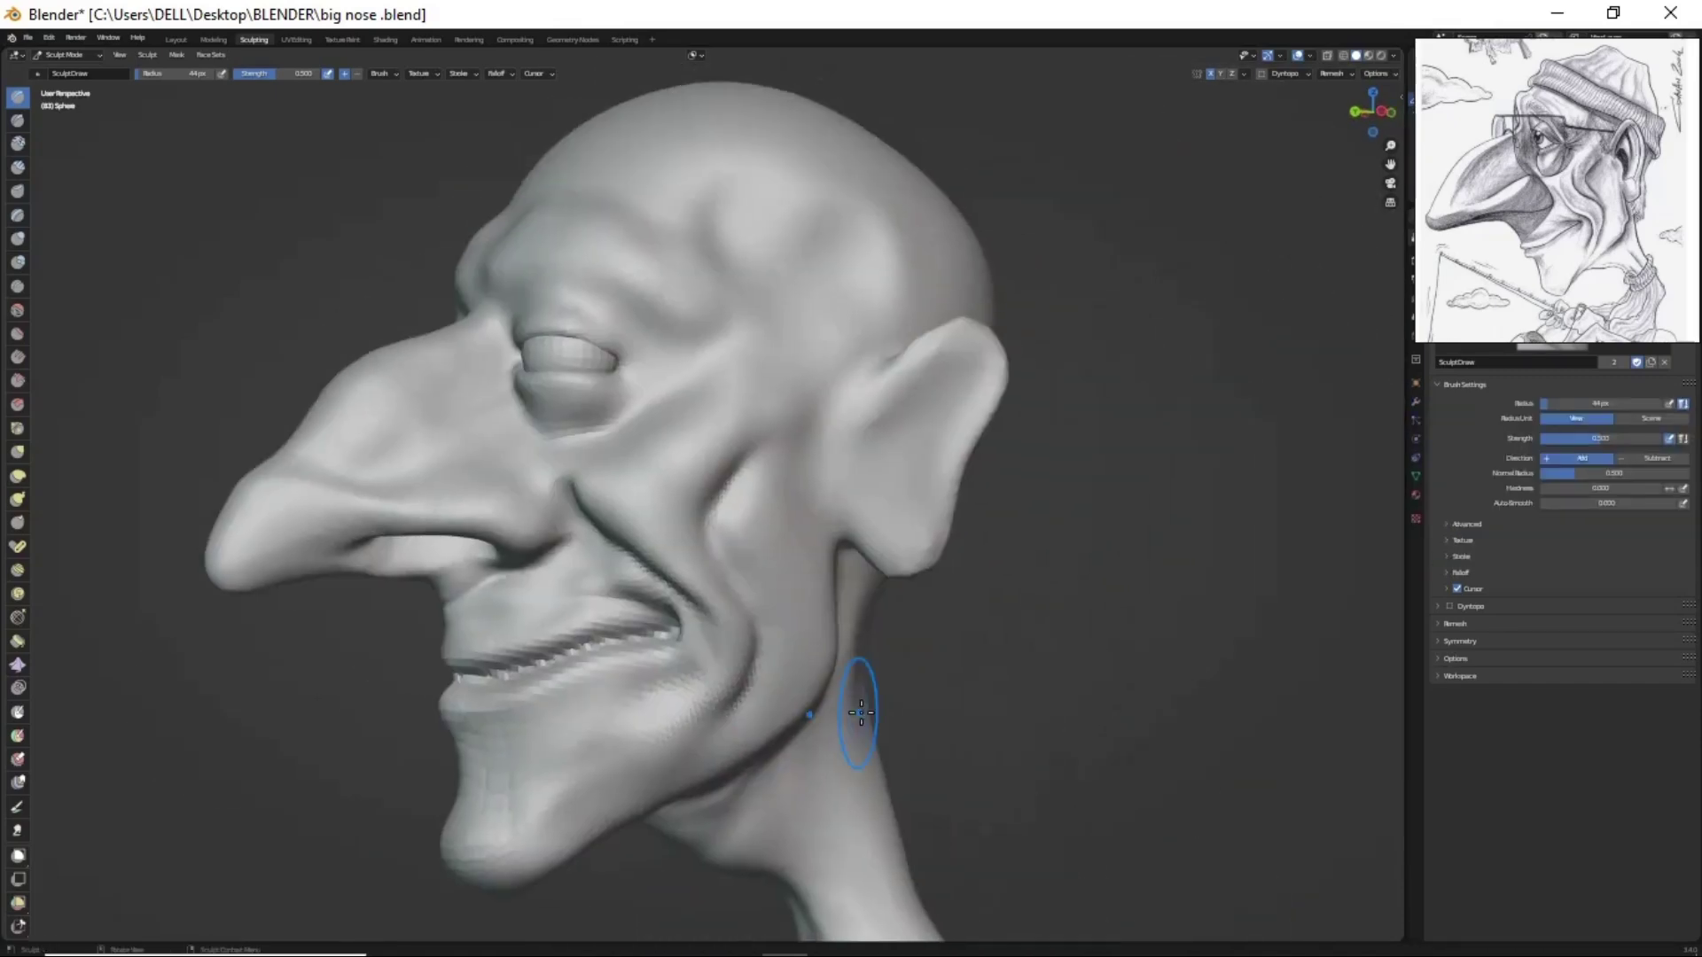
scroll(802, 542, up, 3)
middle_drag(802, 543, 825, 611)
scroll(825, 611, up, 2)
drag(931, 571, 914, 531)
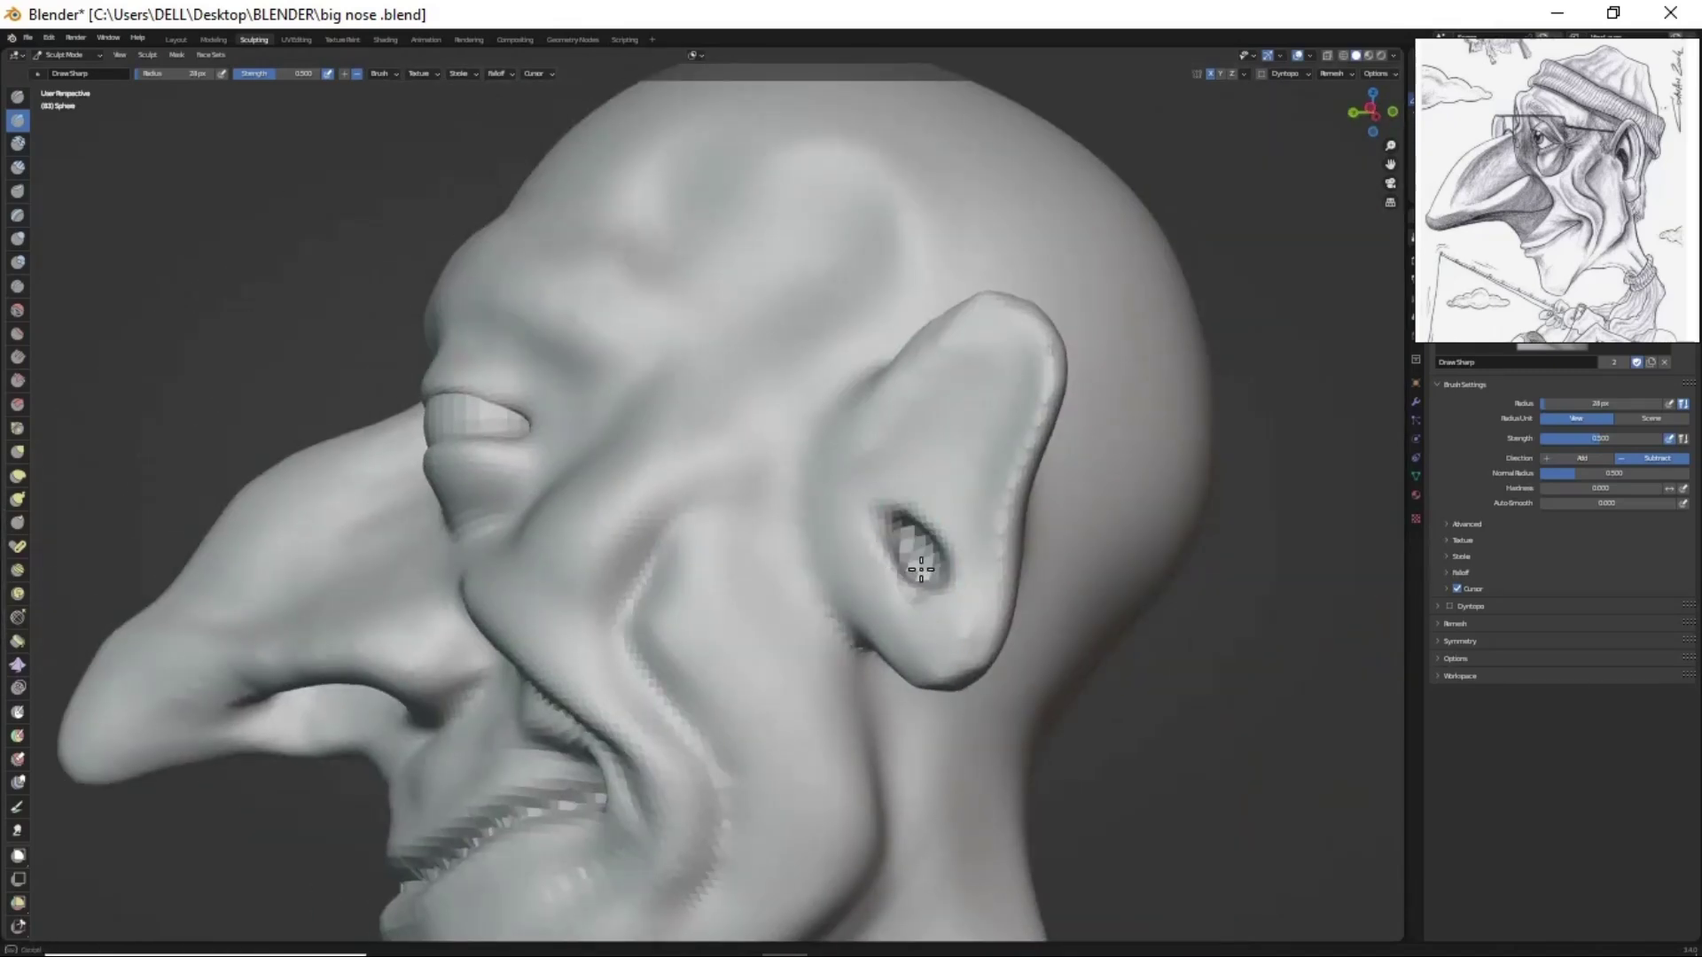
- Pull the ear's outer rim into shape with a 60 px Grab brush
middle_drag(963, 535, 941, 423)
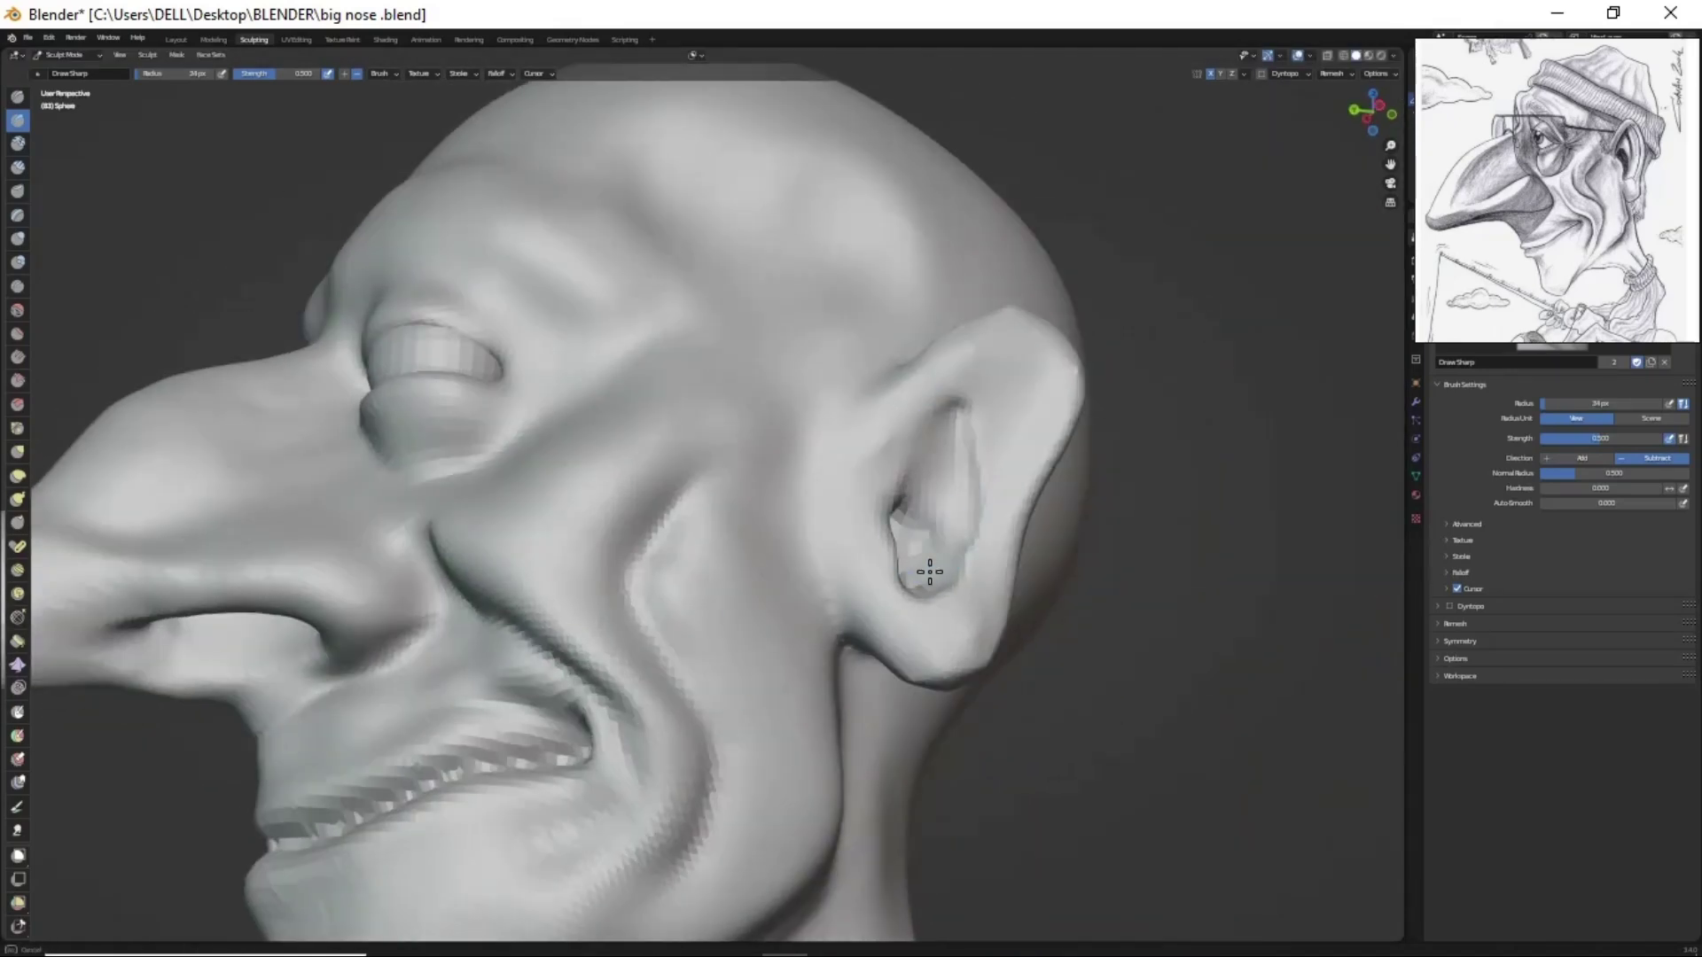
middle_drag(922, 492, 951, 416)
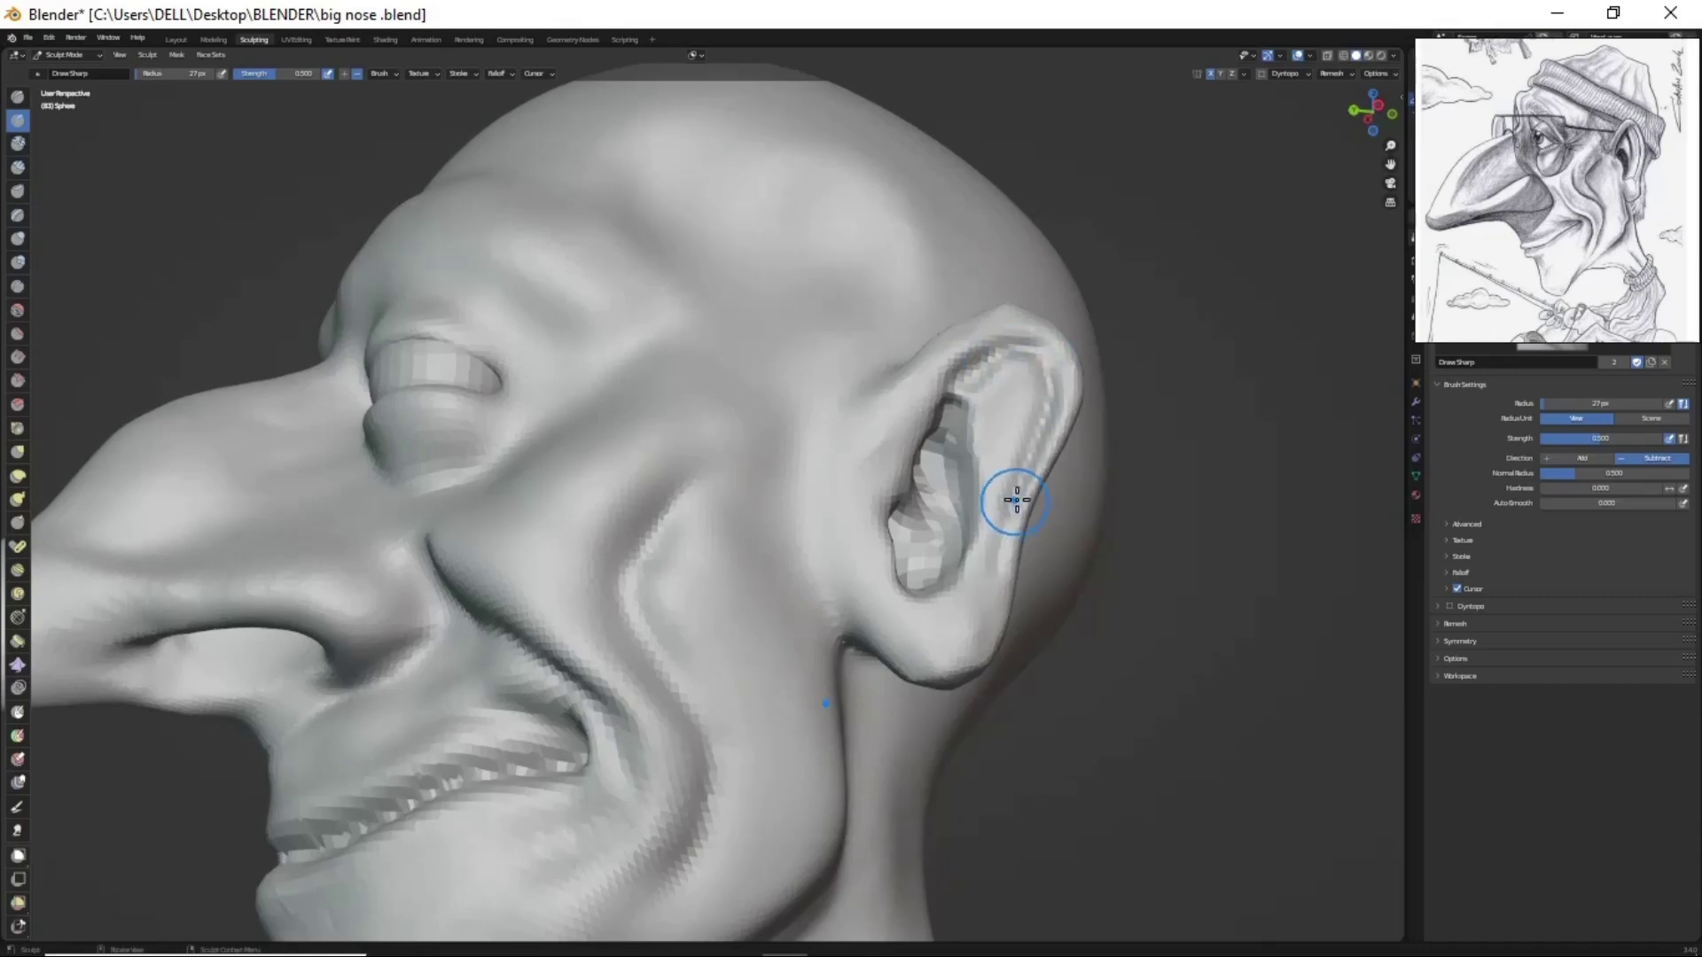
mouse_move(938, 560)
middle_down()
mouse_move(949, 465)
mouse_move(875, 520)
mouse_move(884, 462)
middle_up()
key(g)
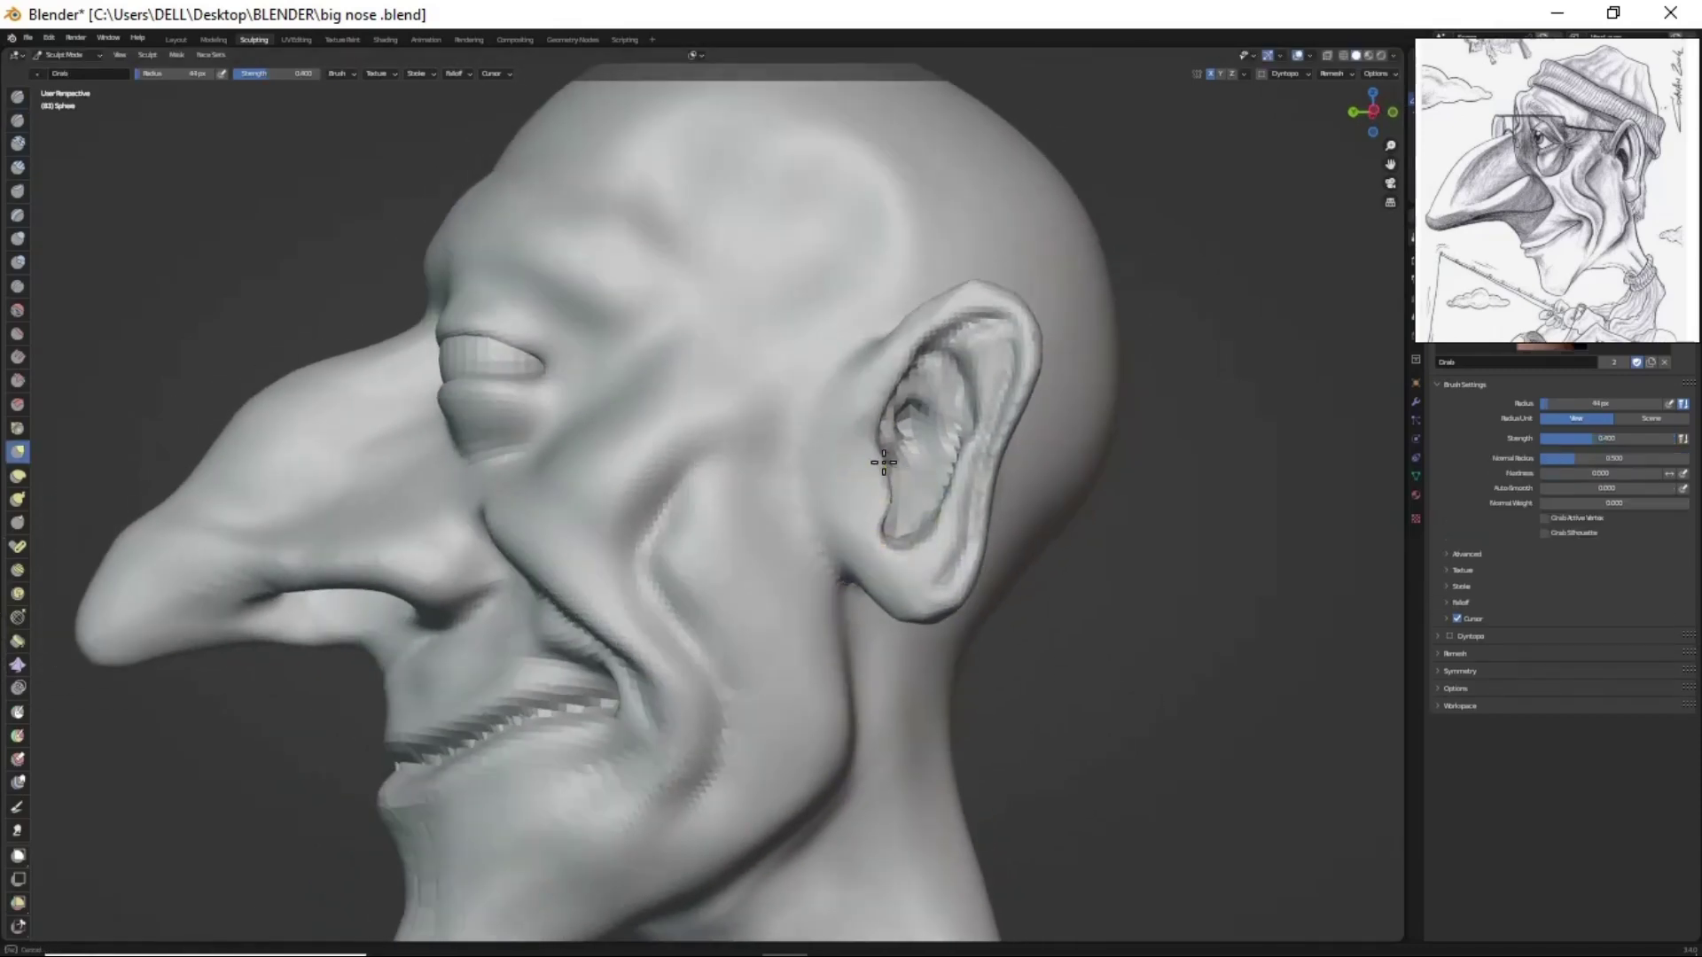
click(945, 608)
middle_drag(945, 608, 824, 615)
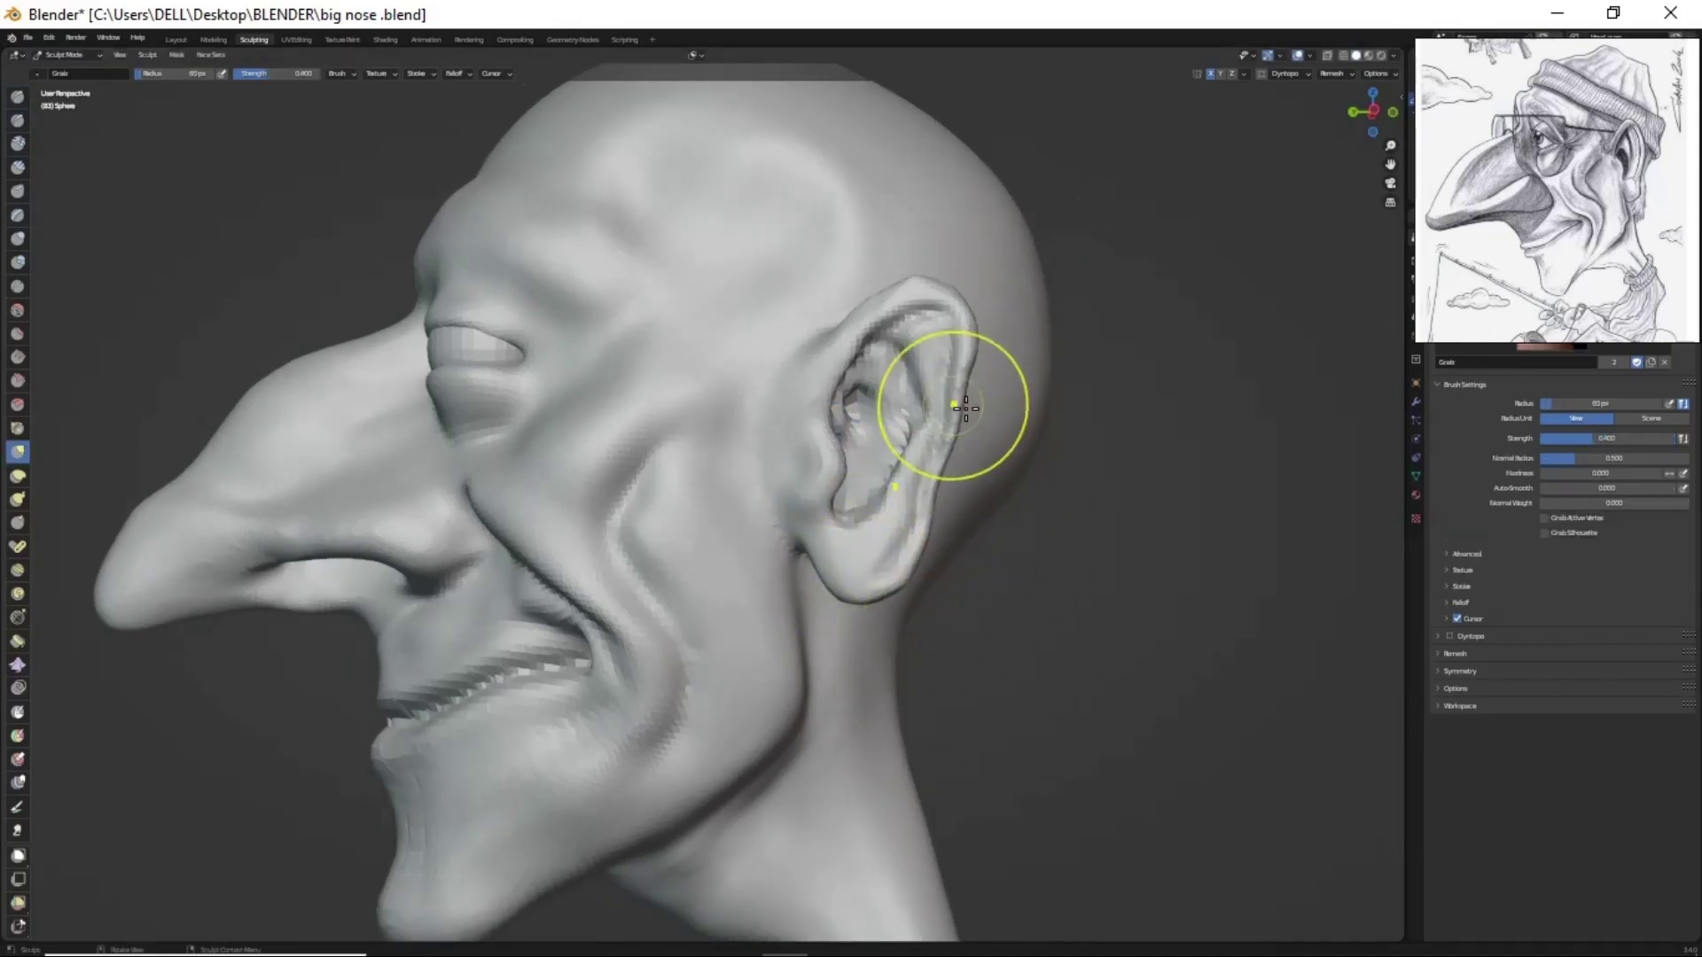
middle_drag(978, 524, 980, 635)
scroll(900, 600, up, 3)
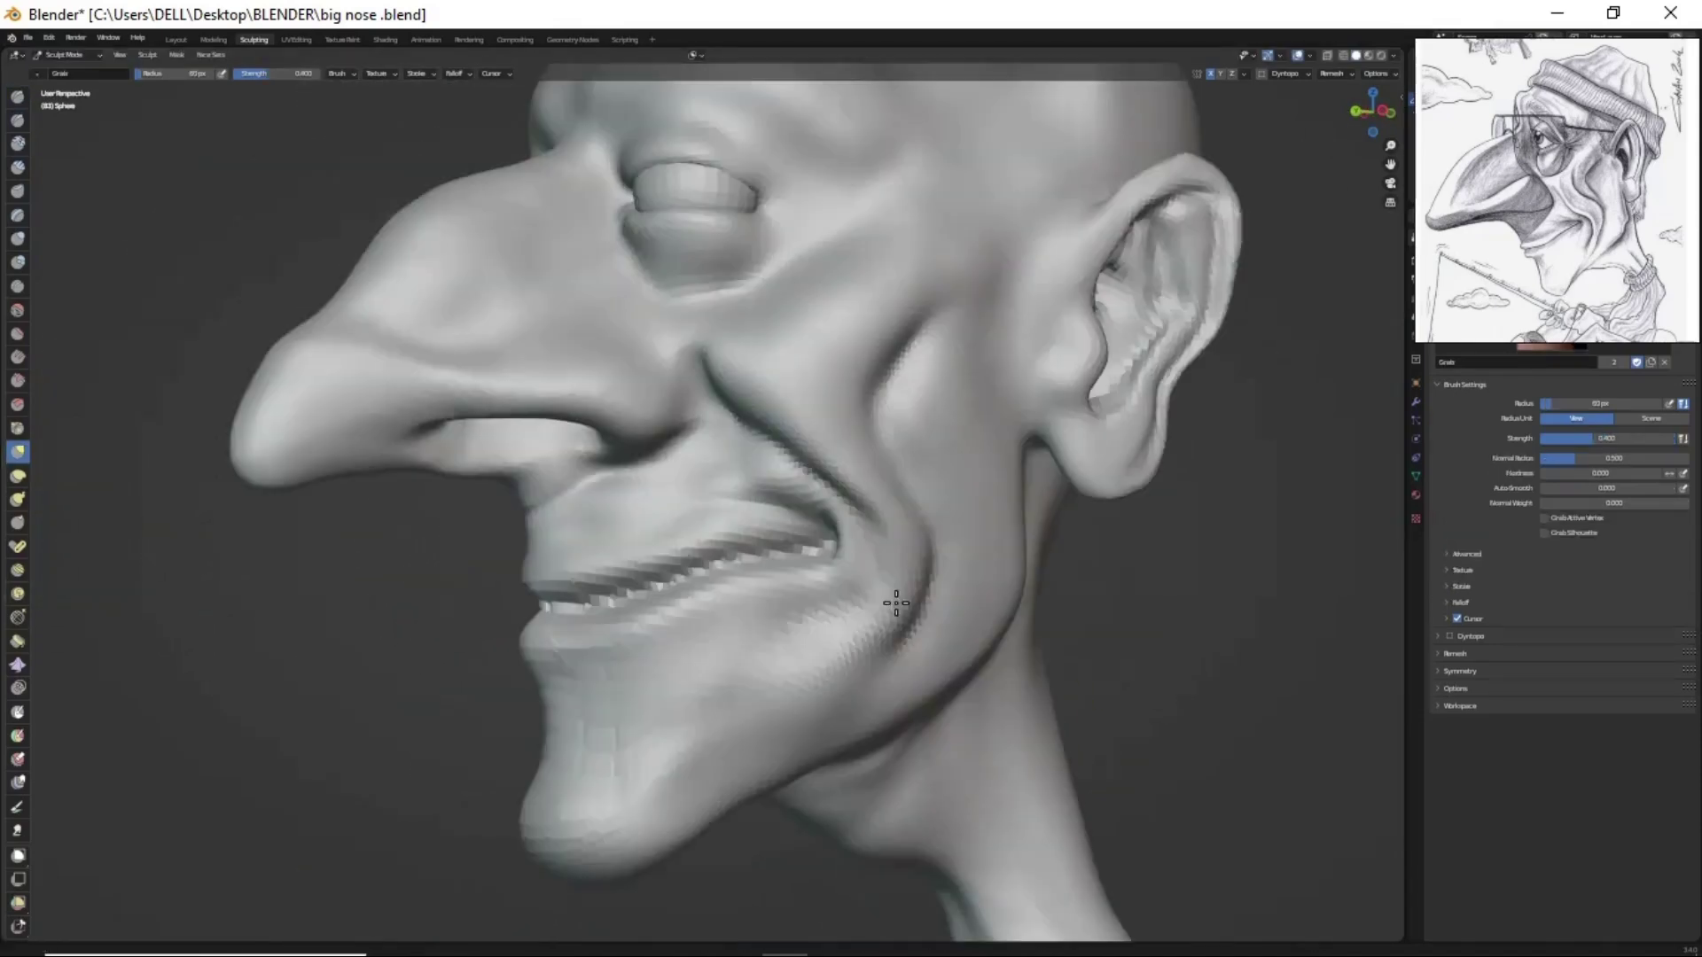
- Return to Draw Sharp at a smaller radius to cut the inner ear folds
key(shift+x)
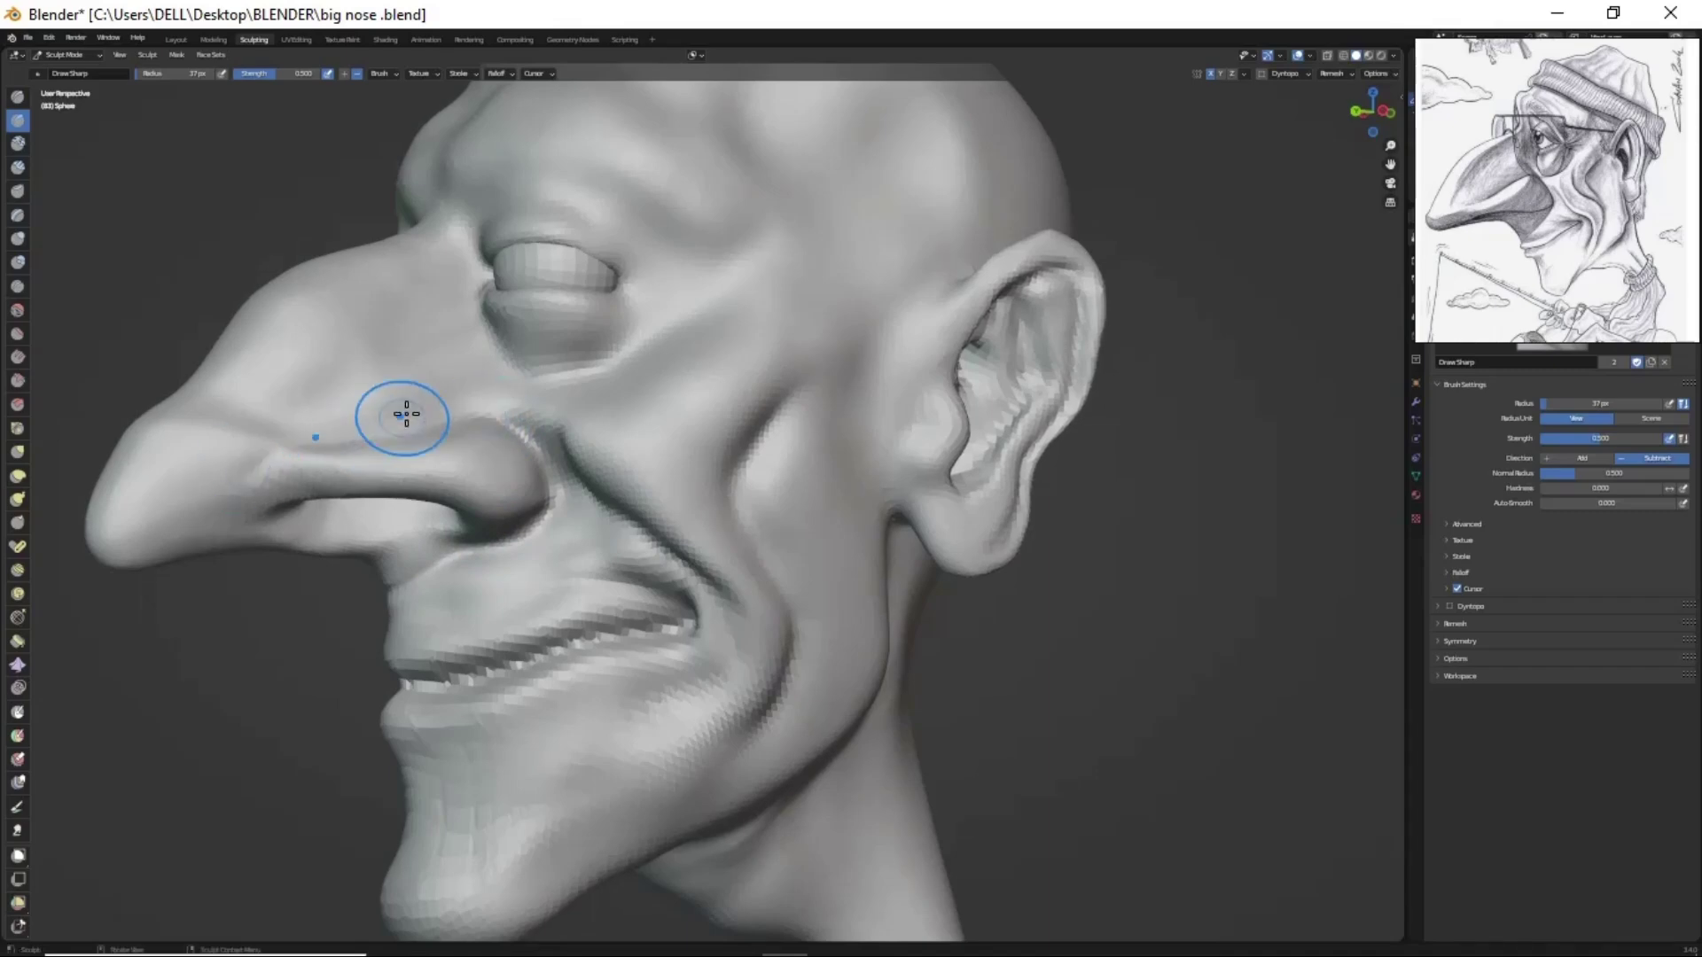
scroll(245, 465, down, 3)
mouse_move(245, 465)
middle_down()
mouse_move(902, 479)
mouse_move(912, 520)
mouse_move(863, 416)
mouse_move(875, 441)
middle_up()
scroll(902, 478, up, 3)
key(f)
click(903, 479)
- Carve the ear-canal opening and inner creases, checking from low three-quarter angles
mouse_move(901, 530)
middle_down()
mouse_move(949, 608)
mouse_move(881, 475)
mouse_move(885, 448)
mouse_move(845, 447)
mouse_move(827, 489)
mouse_move(908, 414)
middle_up()
mouse_move(930, 612)
middle_down()
mouse_move(865, 380)
mouse_move(901, 444)
mouse_move(930, 275)
mouse_move(892, 479)
mouse_move(953, 425)
mouse_move(1007, 179)
middle_up()
key(shift+space)
middle_drag(1090, 238, 989, 324)
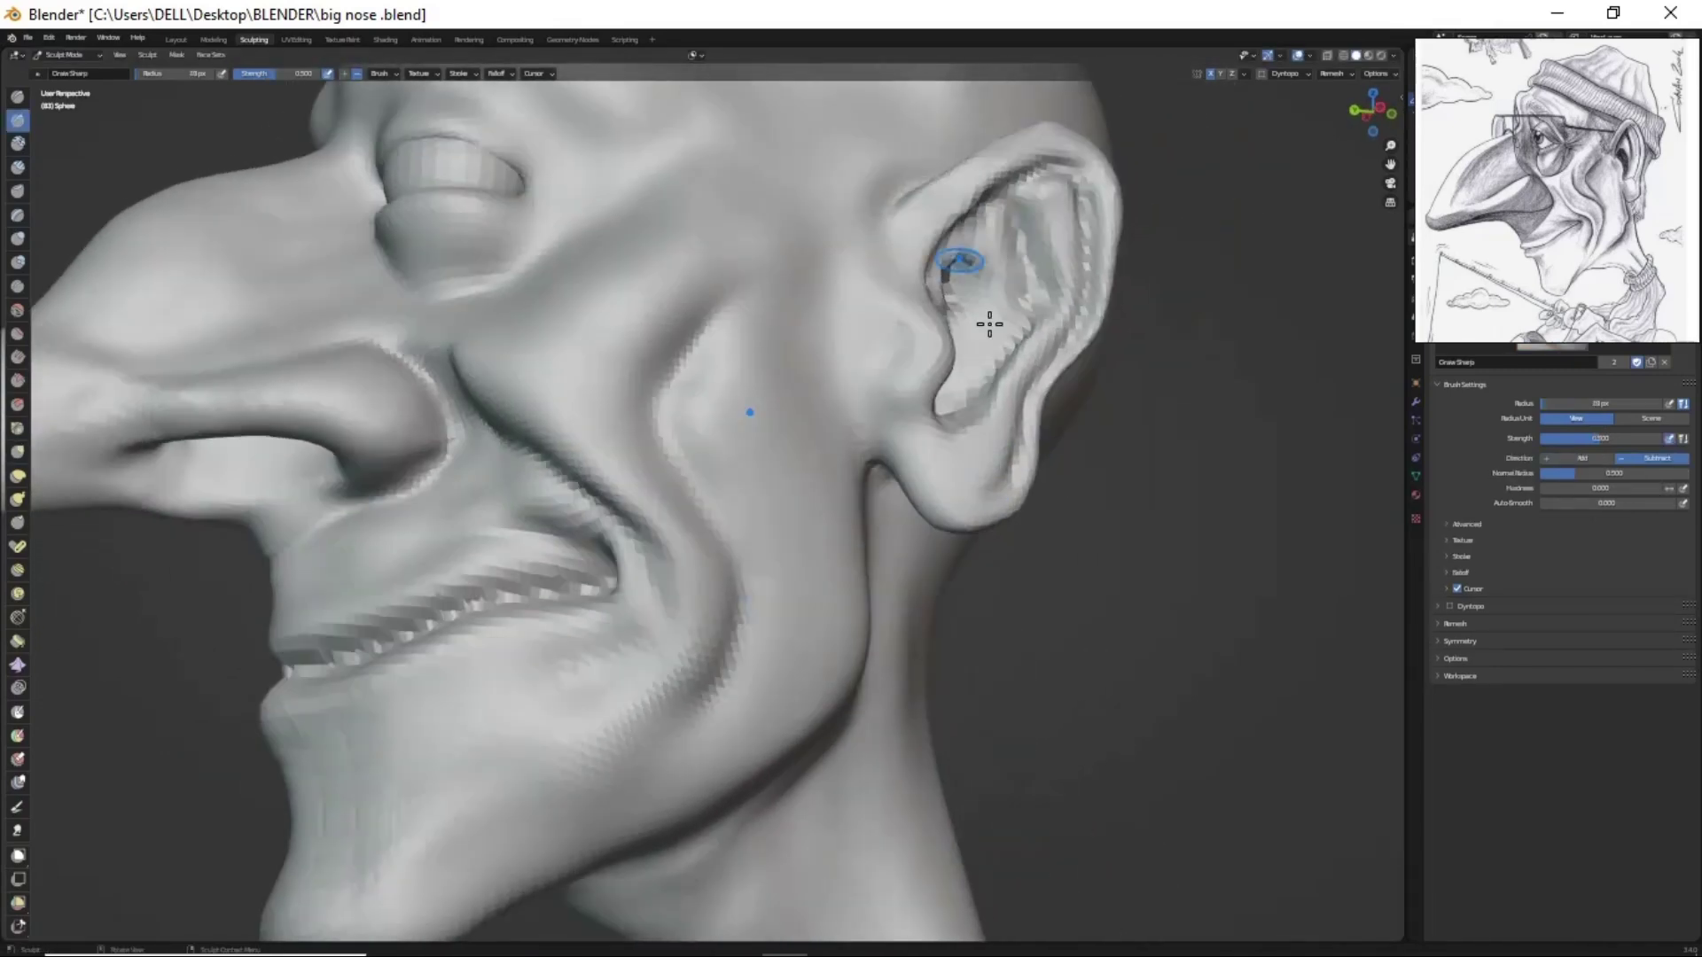
mouse_move(993, 244)
middle_down()
mouse_move(942, 406)
mouse_move(1018, 449)
mouse_move(1063, 213)
middle_up()
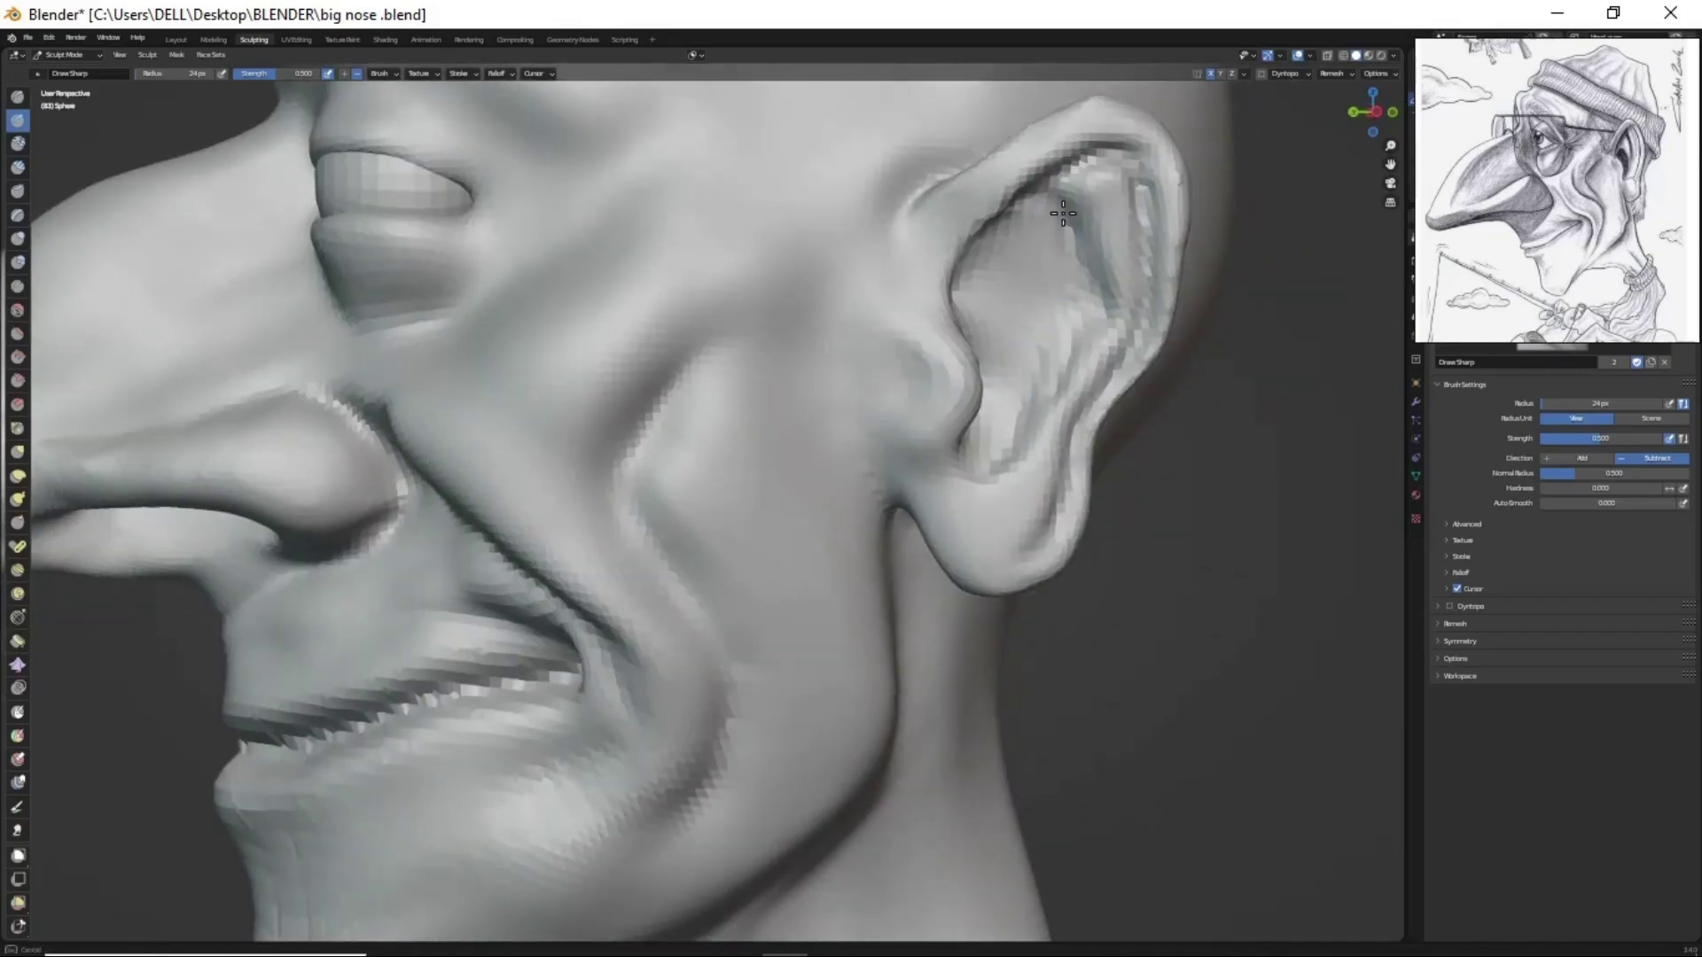
mouse_move(978, 435)
middle_down()
mouse_move(1004, 360)
mouse_move(1006, 443)
middle_up()
scroll(1006, 496, down, 6)
- Orbit around the head to inspect the nose, lips and brow from several sides
middle_drag(1006, 532, 1000, 579)
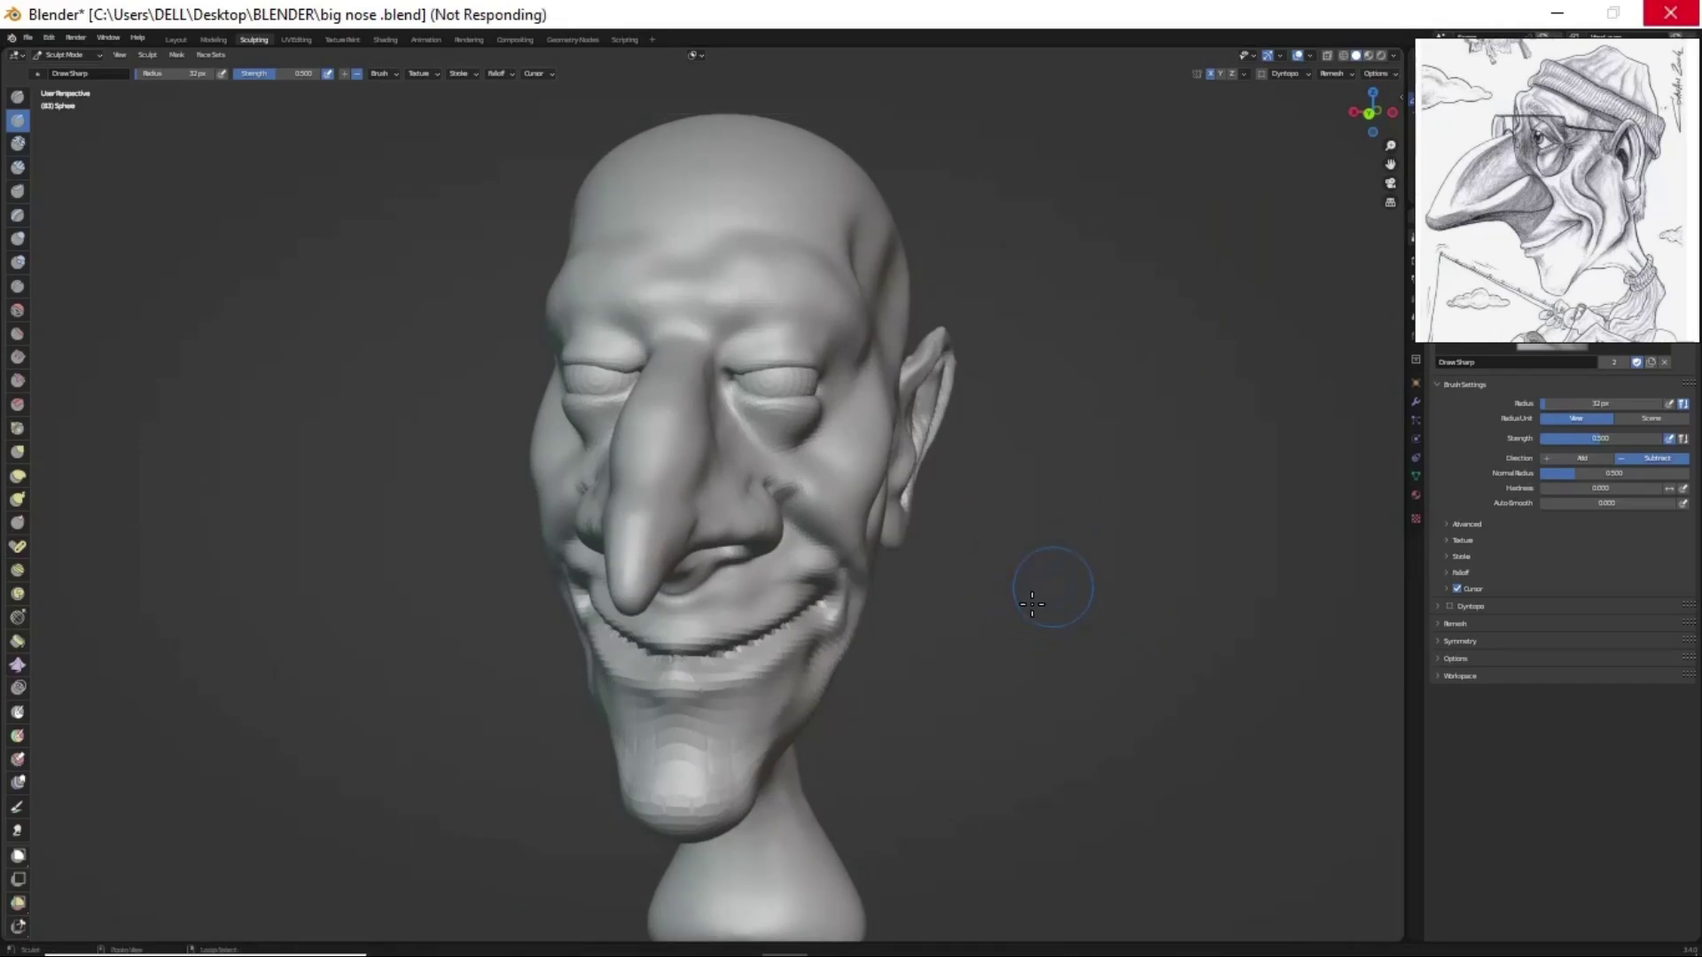
middle_drag(1050, 609, 902, 569)
scroll(902, 569, up, 4)
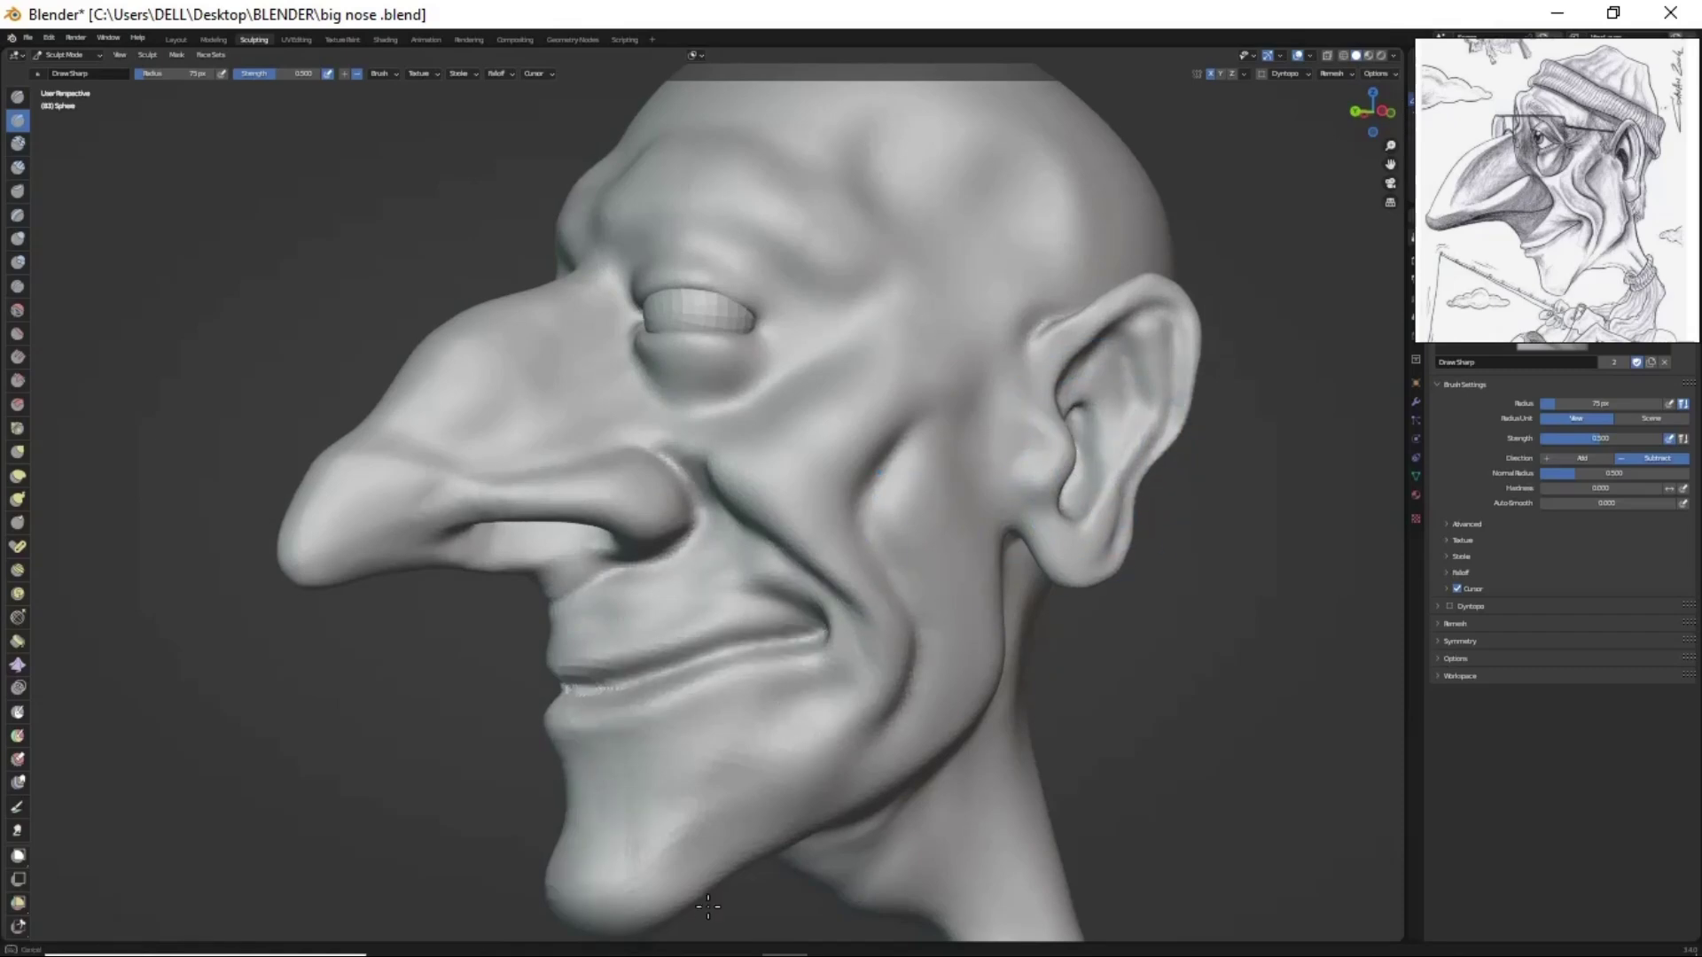
middle_drag(708, 905, 995, 282)
mouse_move(1216, 712)
middle_down()
mouse_move(1060, 443)
mouse_move(1019, 271)
mouse_move(958, 616)
mouse_move(1105, 504)
mouse_move(1038, 456)
middle_up()
scroll(1043, 430, up, 3)
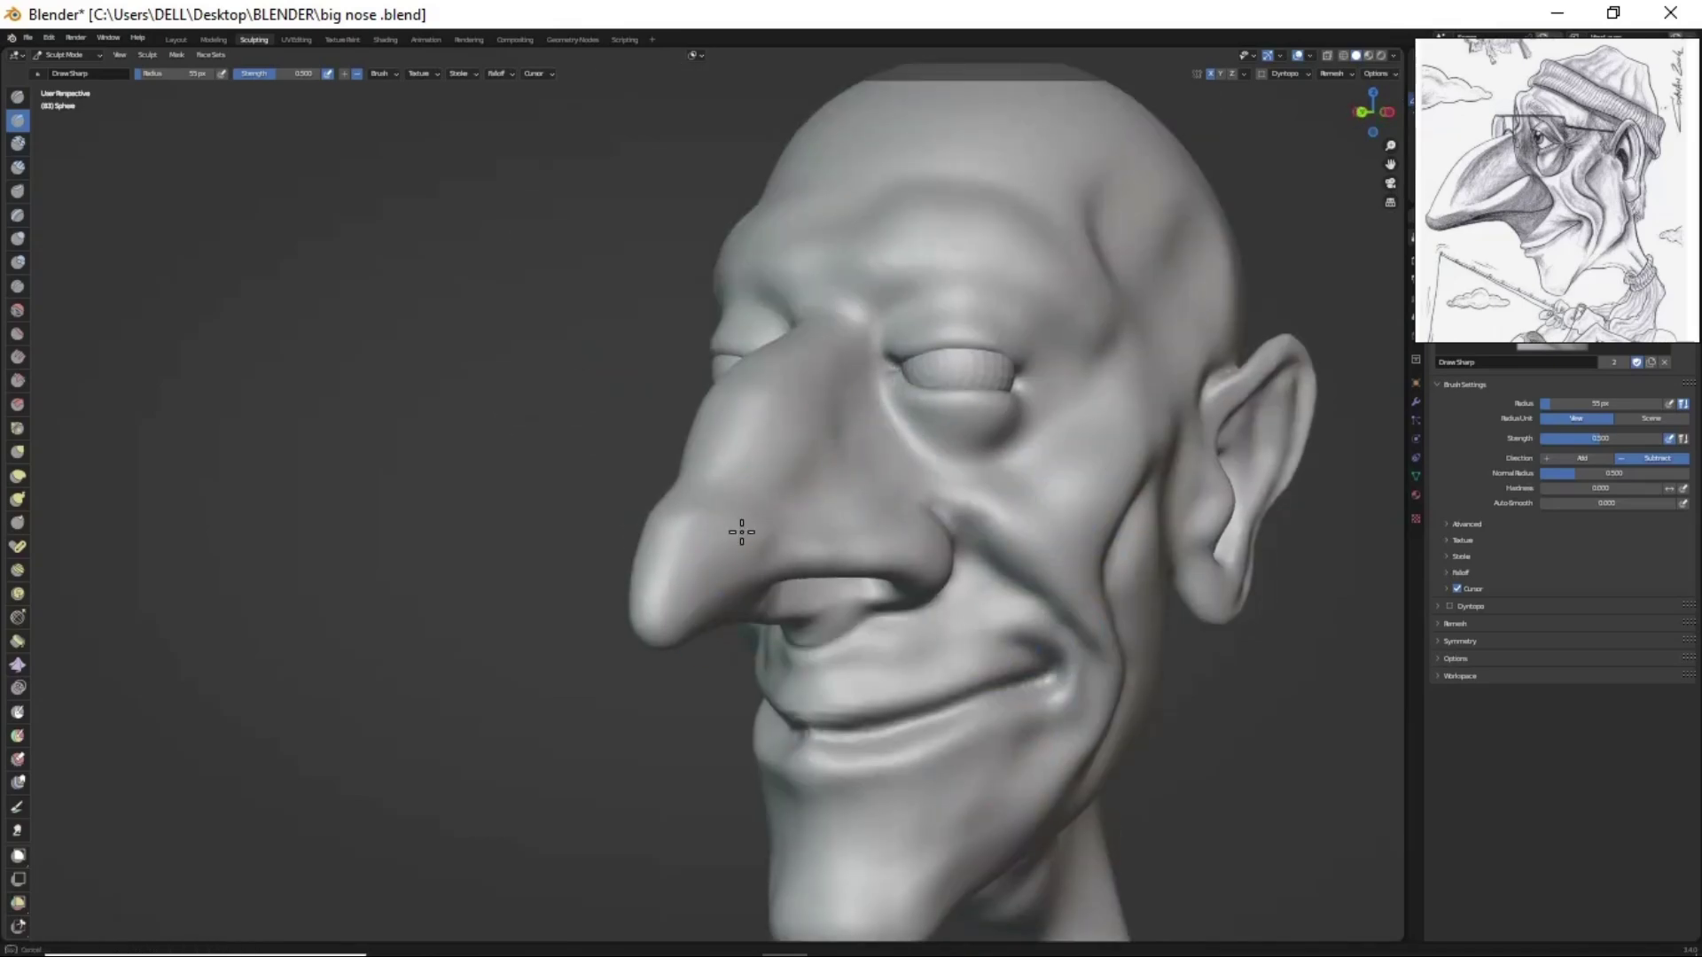
mouse_move(1077, 288)
middle_down()
mouse_move(949, 212)
mouse_move(987, 550)
middle_up()
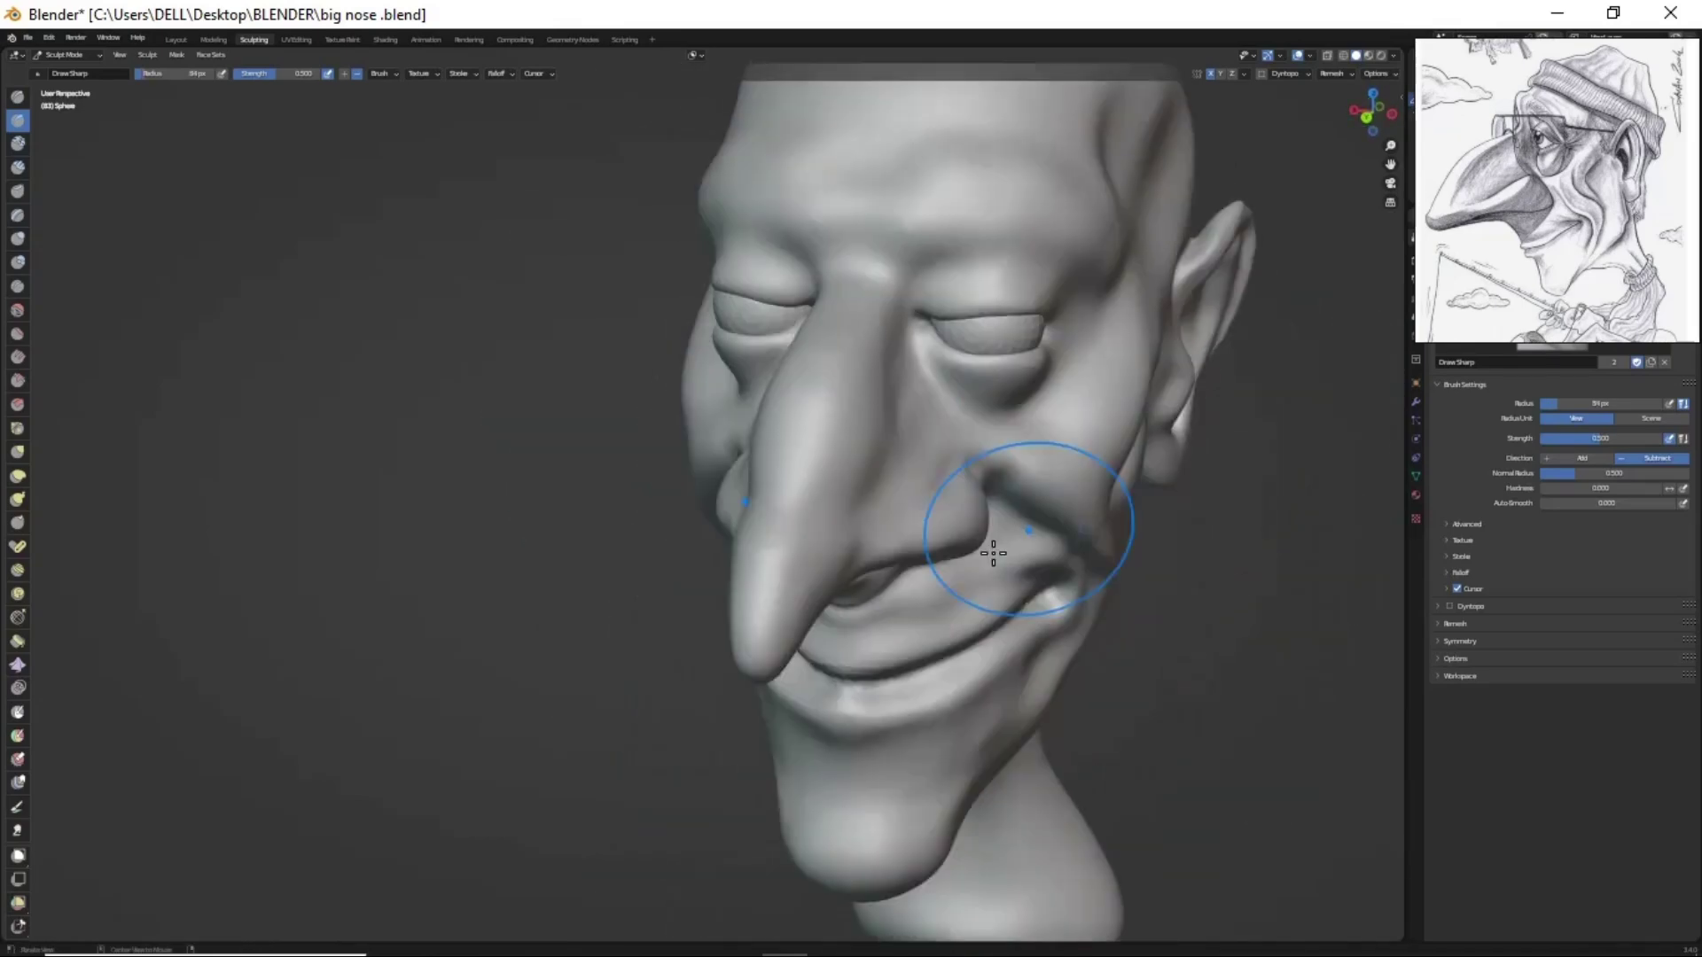
scroll(920, 585, up, 3)
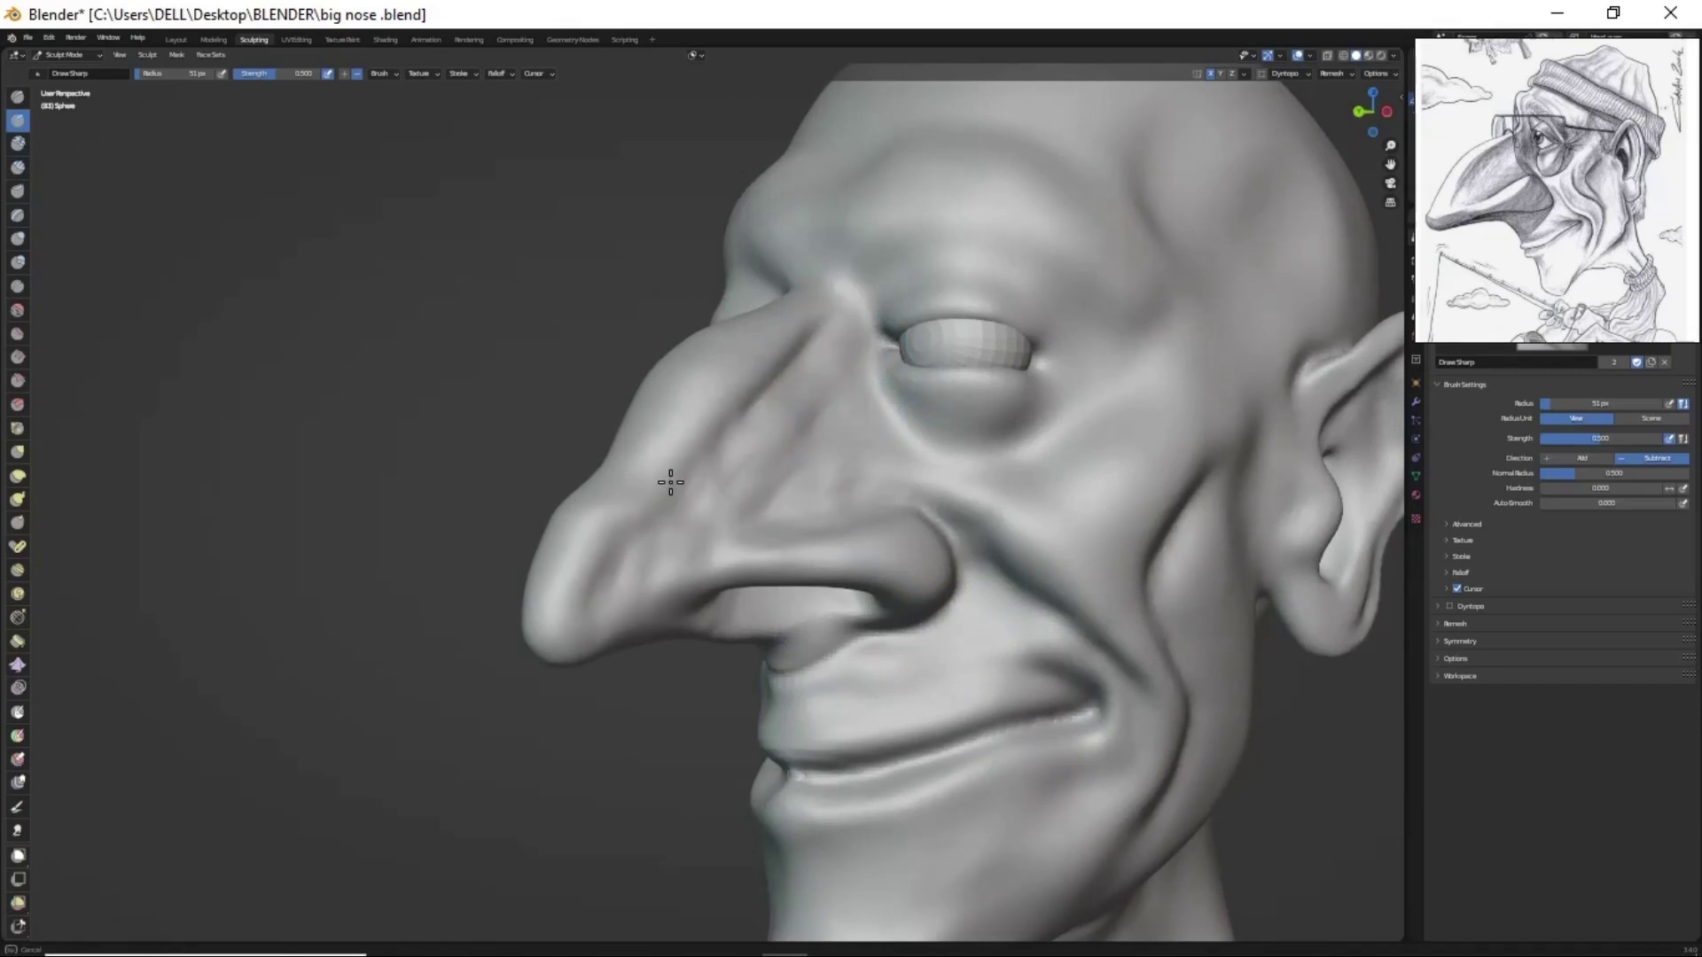
scroll(671, 482, down, 3)
mouse_move(819, 467)
middle_down()
mouse_move(1101, 683)
mouse_move(909, 660)
middle_up()
scroll(910, 660, up, 3)
- Pull the nose tip outward with the Grab brush from a three-quarter view
key(g)
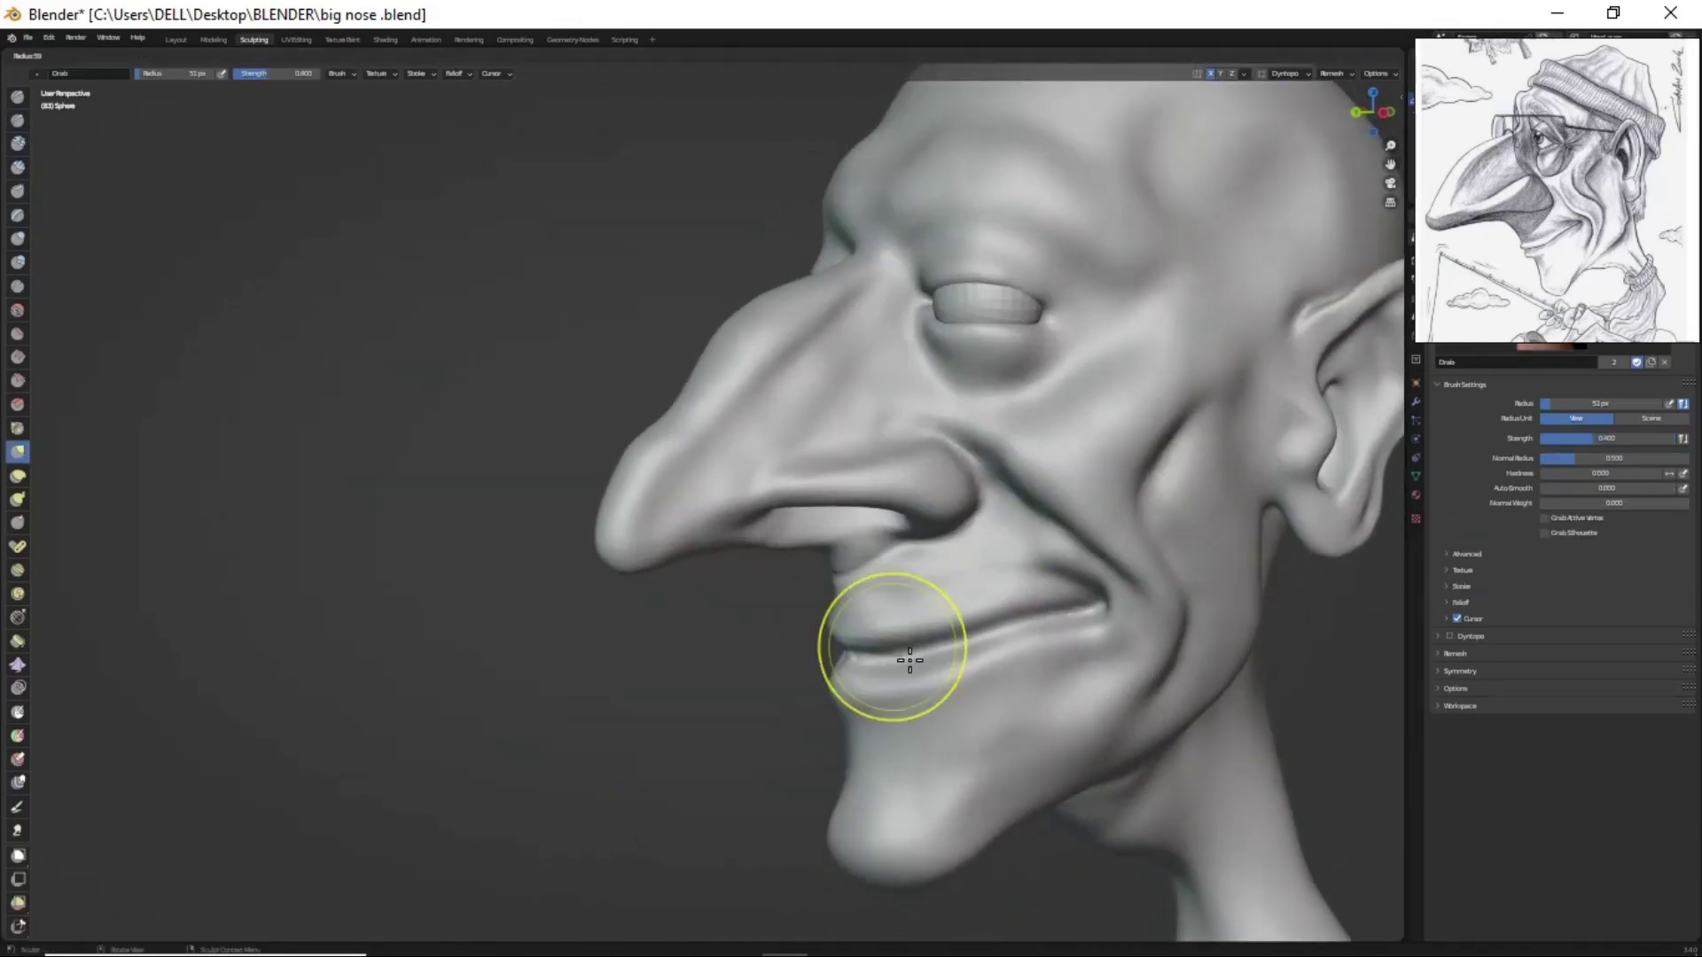
mouse_move(771, 311)
middle_down()
mouse_move(940, 621)
mouse_move(889, 555)
middle_up()
scroll(952, 643, down, 2)
scroll(754, 434, up, 2)
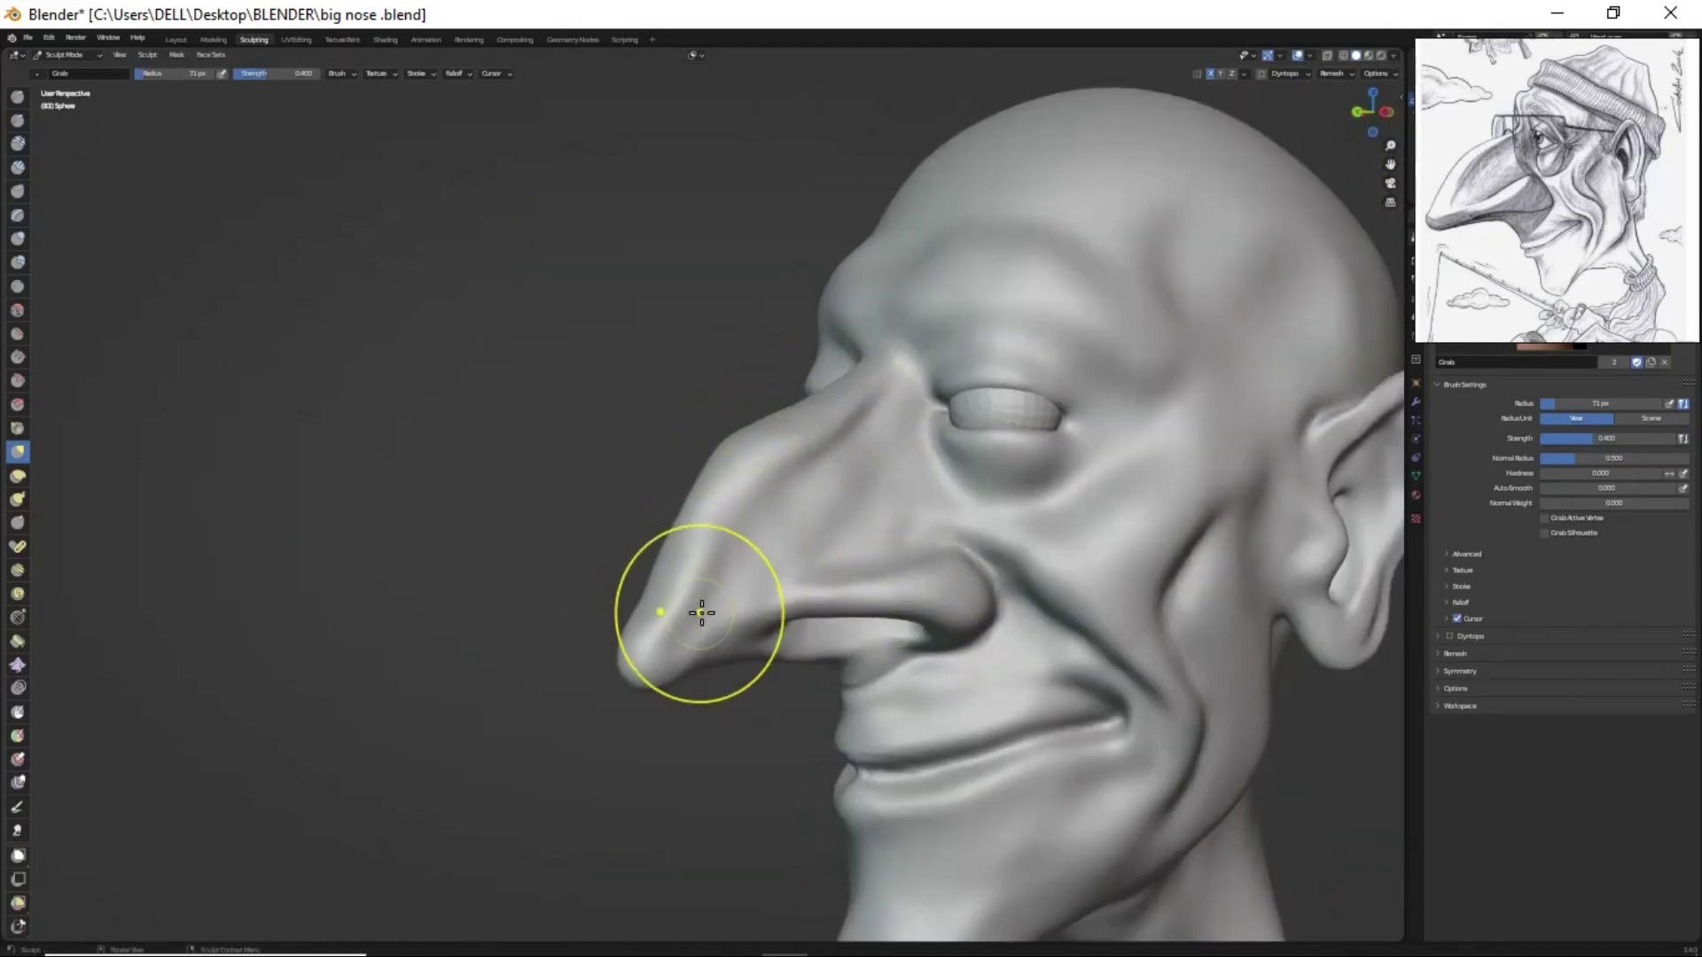
mouse_move(701, 612)
middle_down()
mouse_move(777, 588)
mouse_move(881, 638)
middle_up()
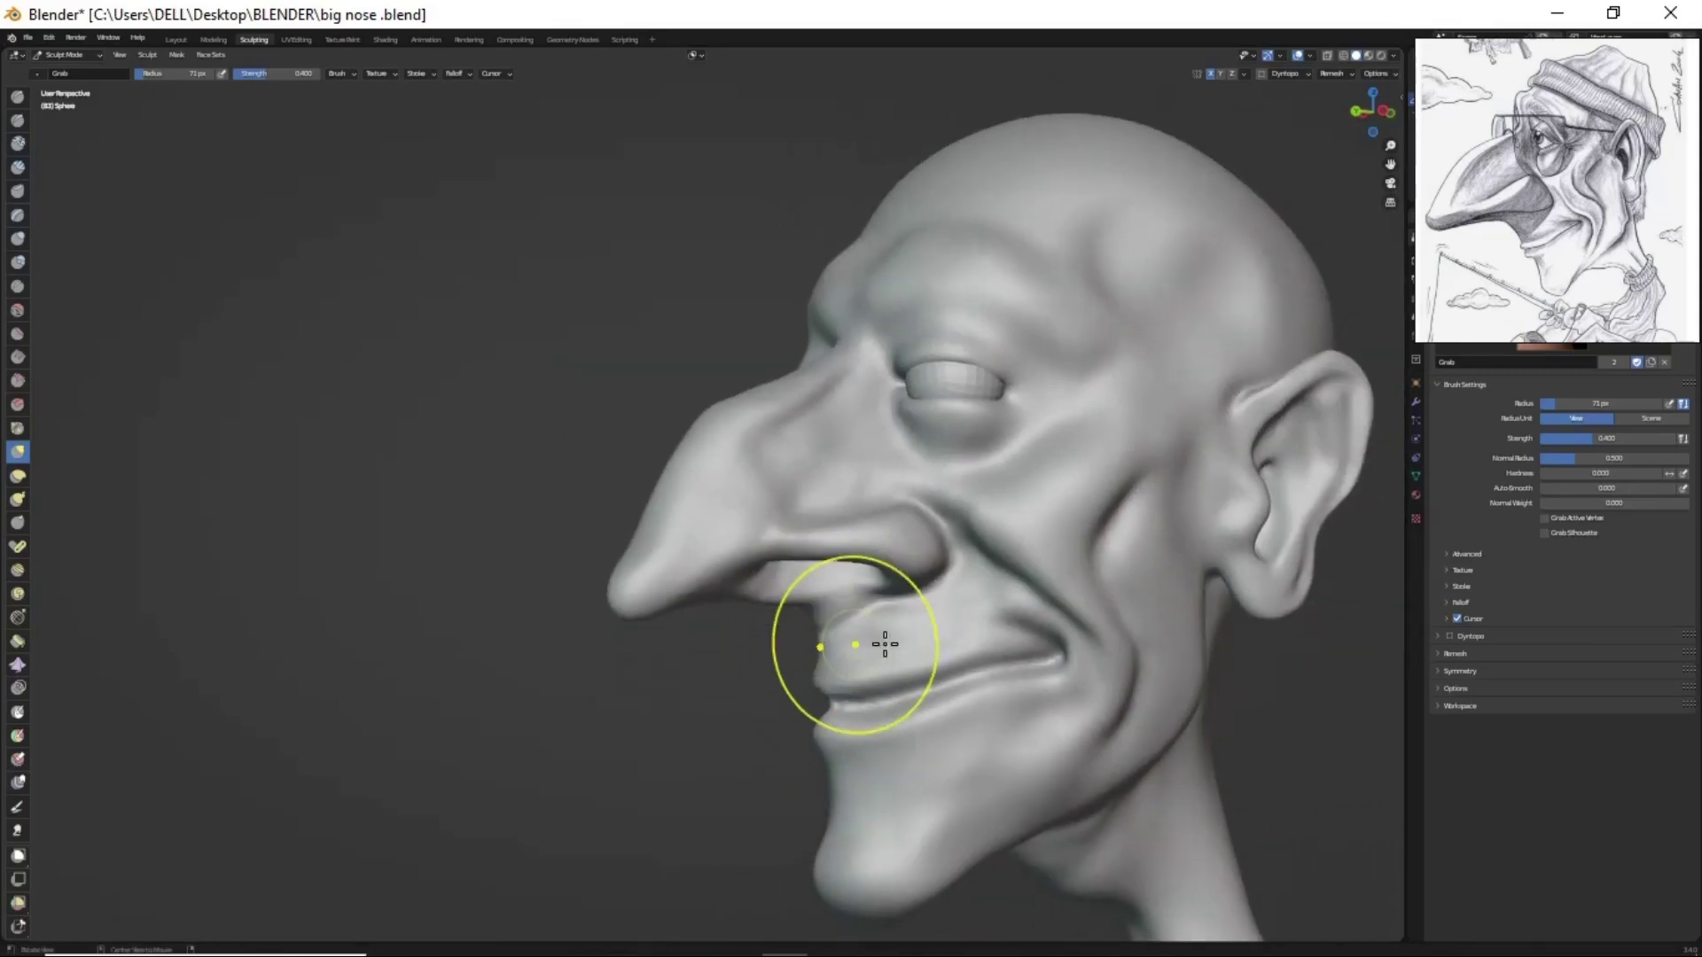
scroll(640, 596, up, 2)
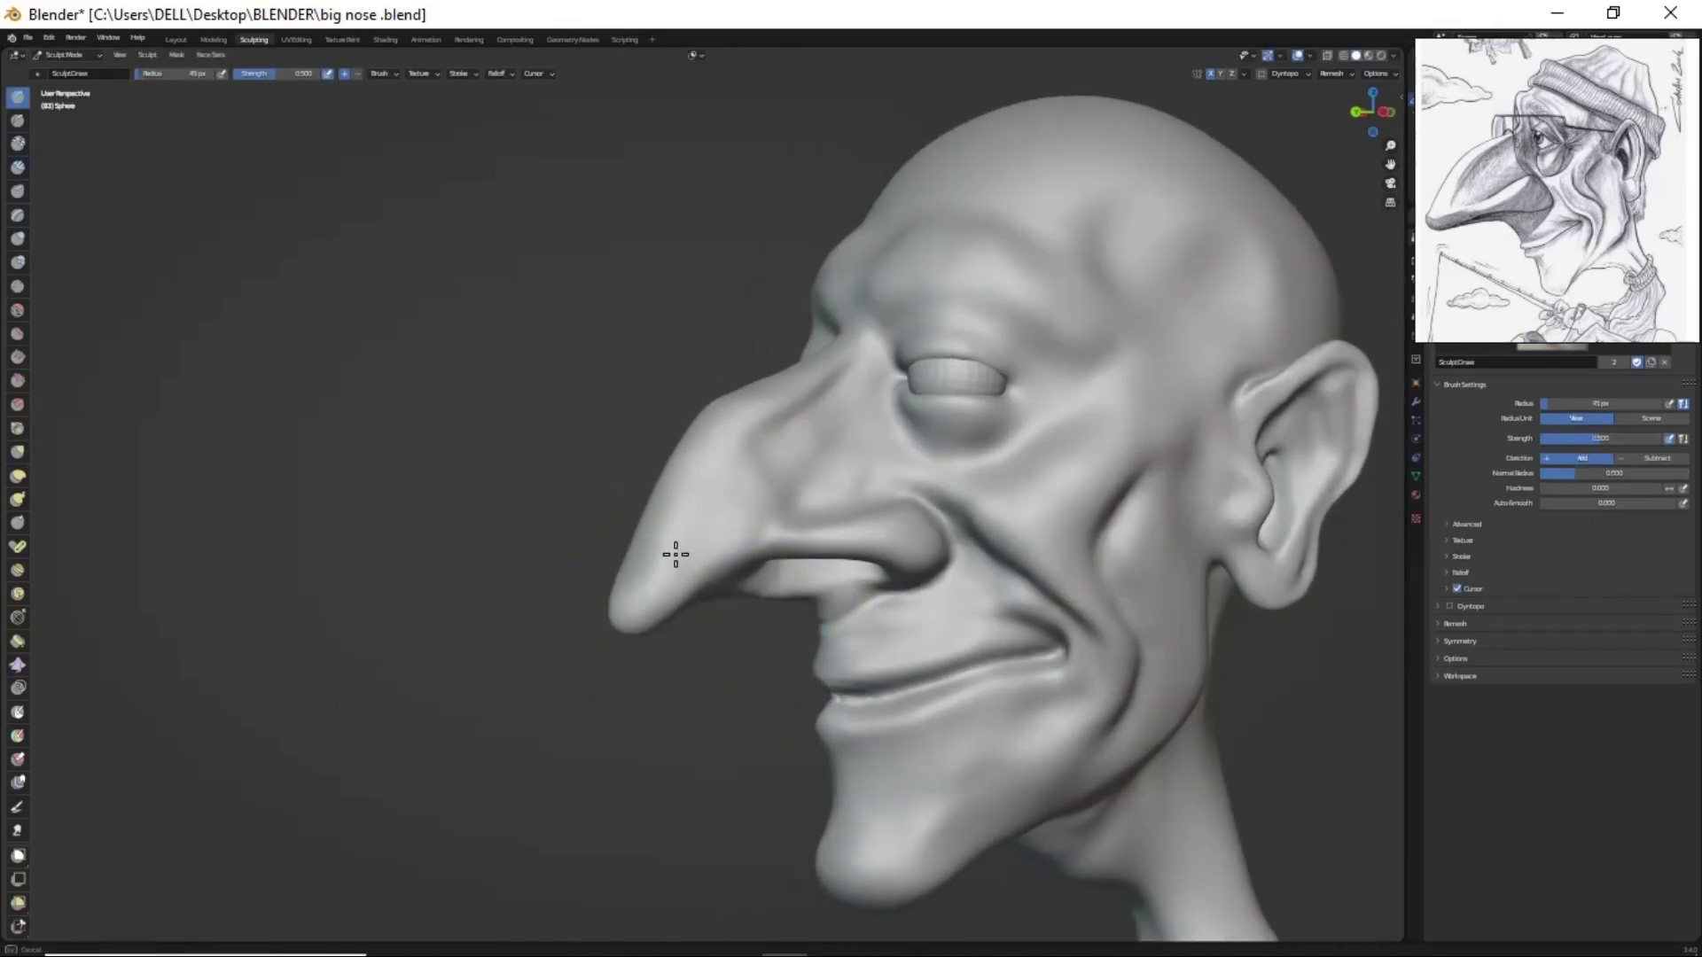
- Reshape the upper lip and grin with the Grab brush at about 33 px, then 40 px
mouse_move(675, 554)
middle_down()
mouse_move(677, 608)
mouse_move(802, 676)
mouse_move(835, 623)
mouse_move(890, 599)
middle_up()
key(f)
click(677, 608)
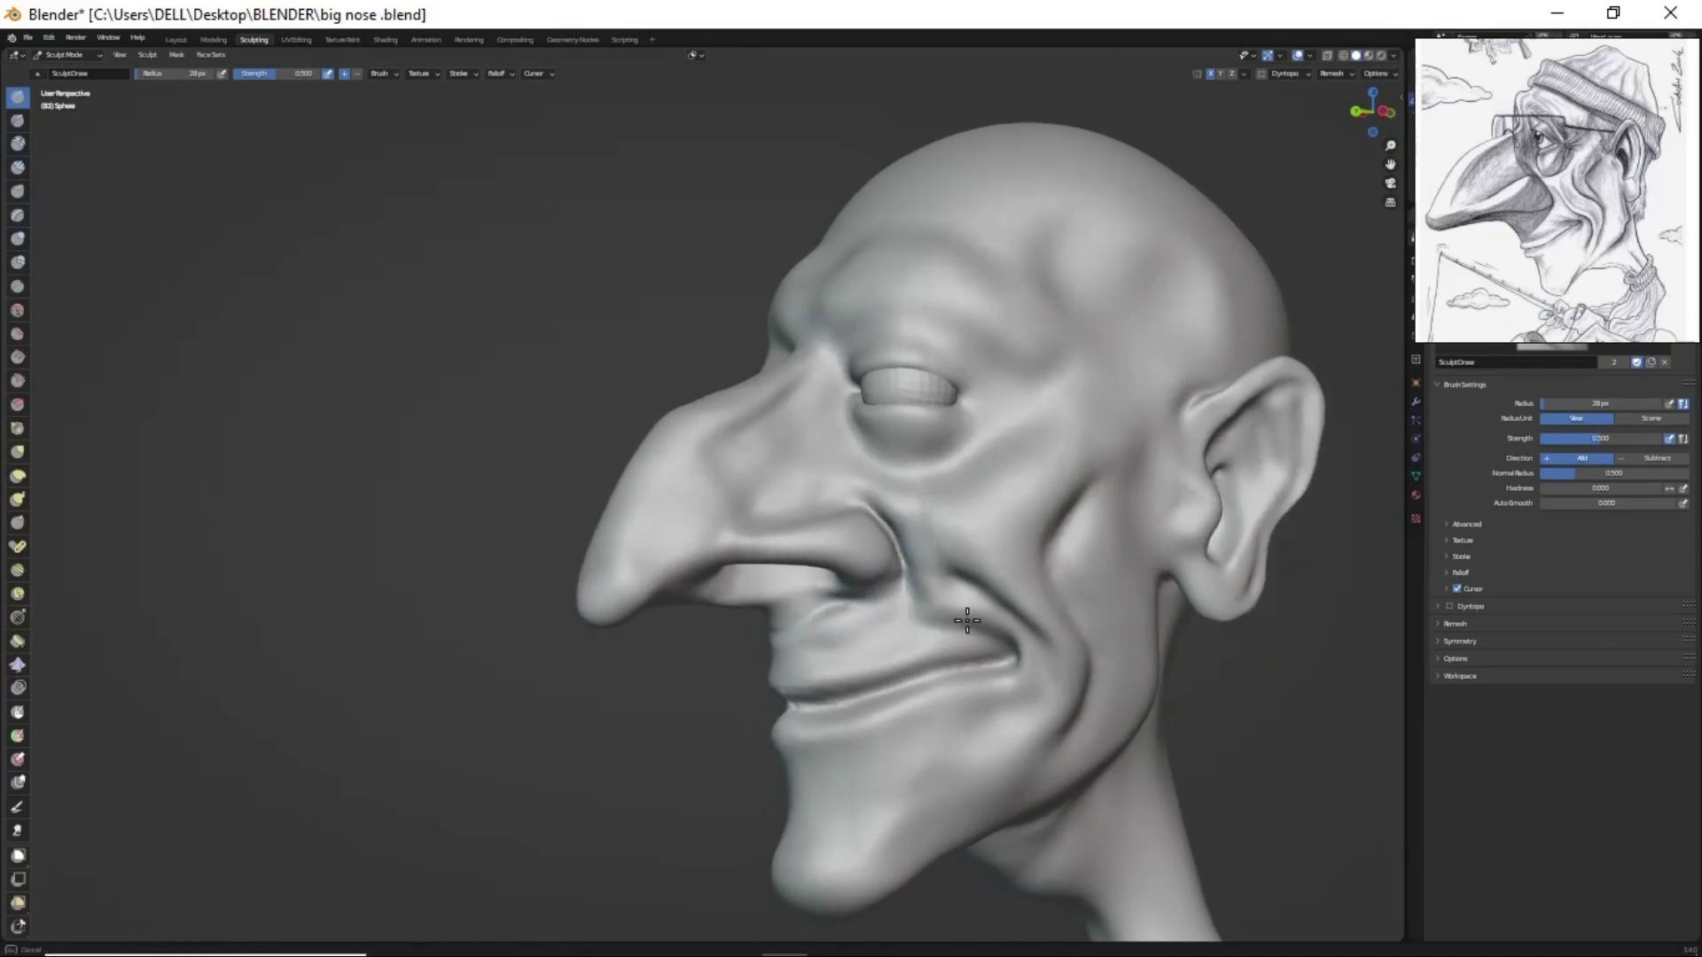
mouse_move(691, 554)
middle_down()
mouse_move(797, 567)
mouse_move(887, 497)
middle_up()
key(f)
click(915, 471)
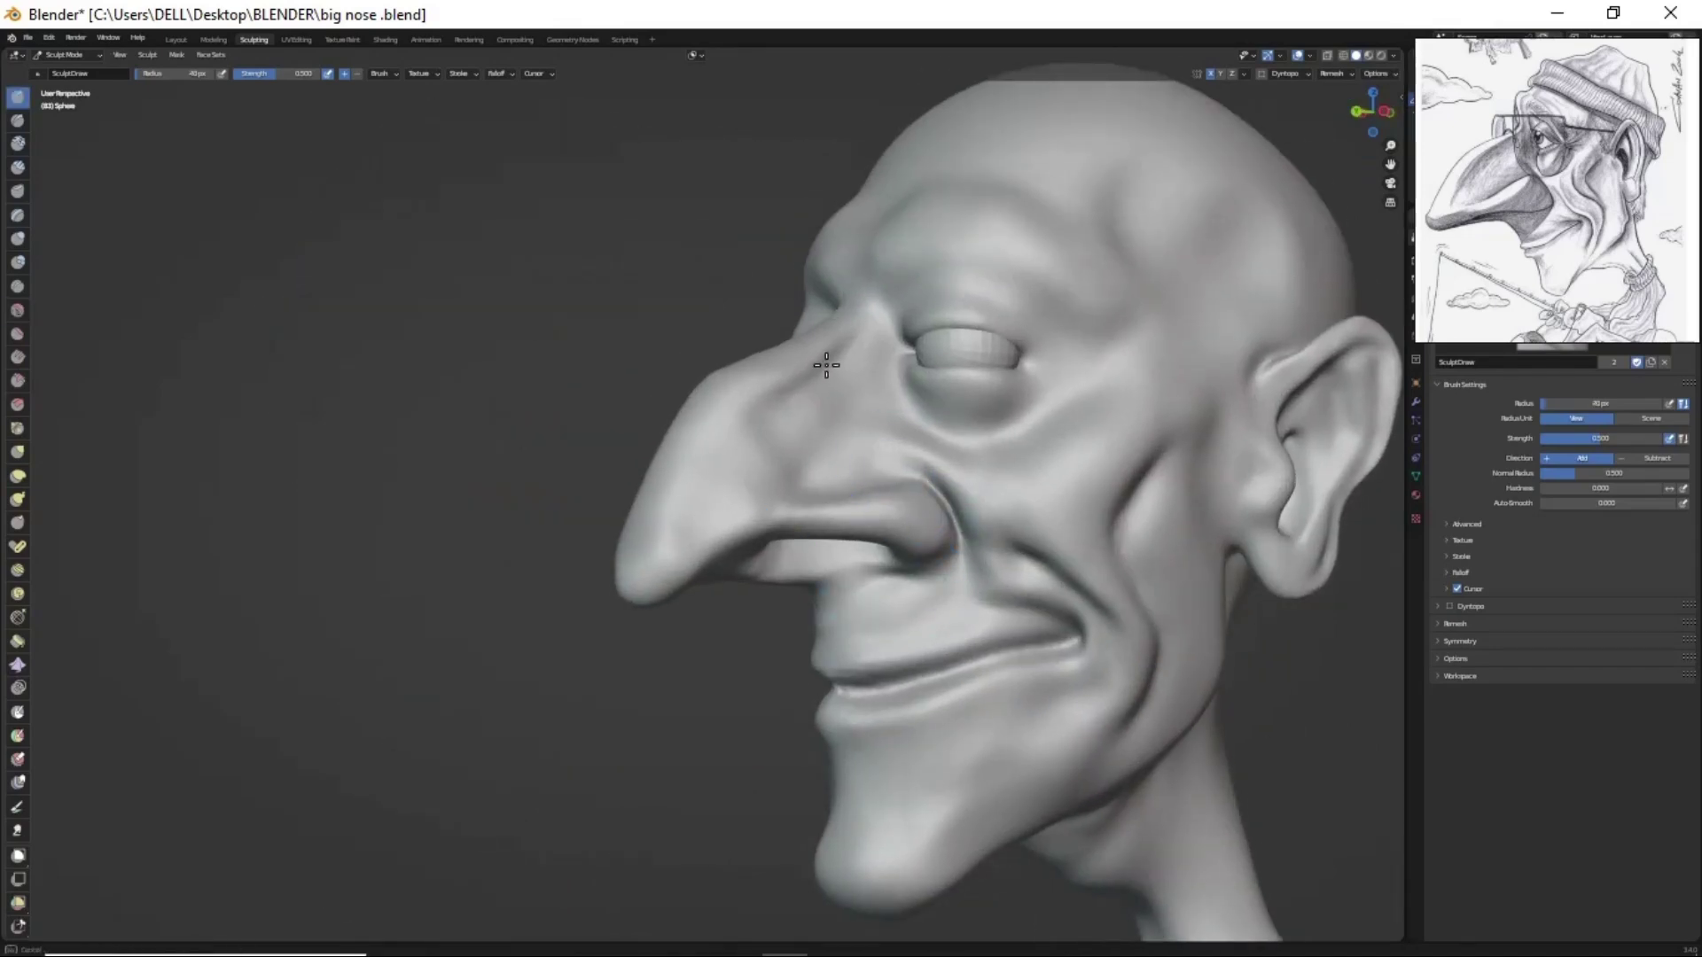
- Pull the upper eyelid lower over the eyeball with a 29 px Grab brush
middle_drag(826, 364, 886, 443)
scroll(886, 443, up, 3)
key(f)
click(1023, 461)
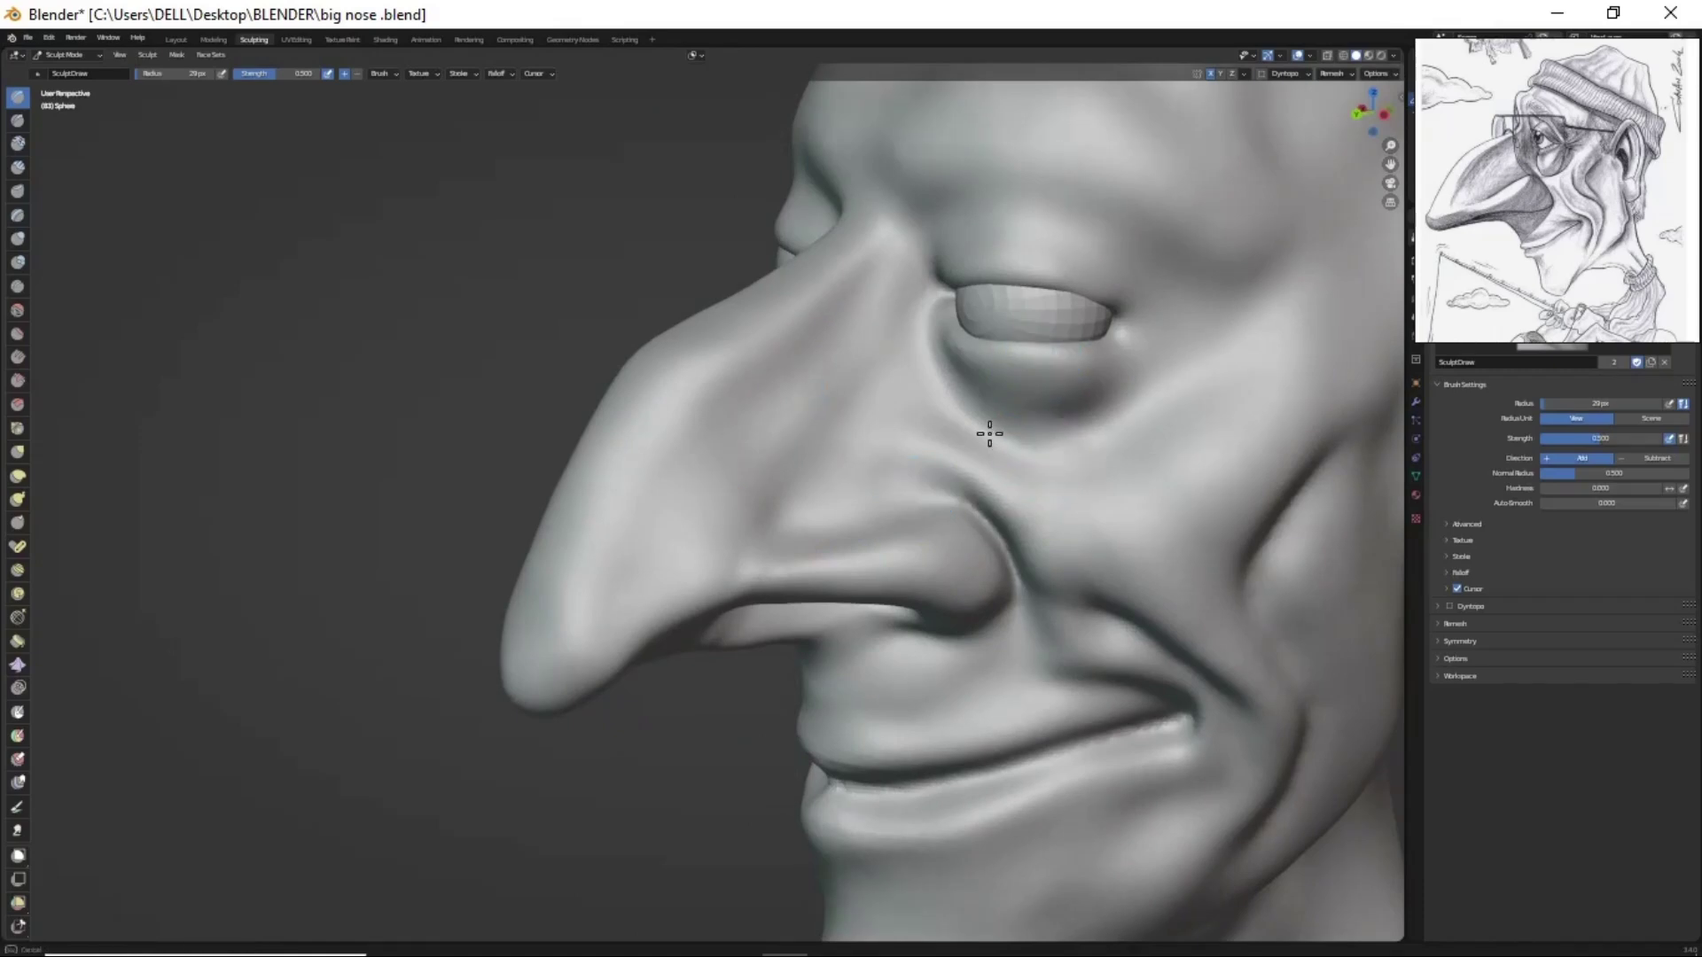
key(g)
mouse_move(1056, 476)
middle_down()
mouse_move(1002, 415)
mouse_move(1040, 455)
mouse_move(965, 320)
mouse_move(930, 305)
middle_up()
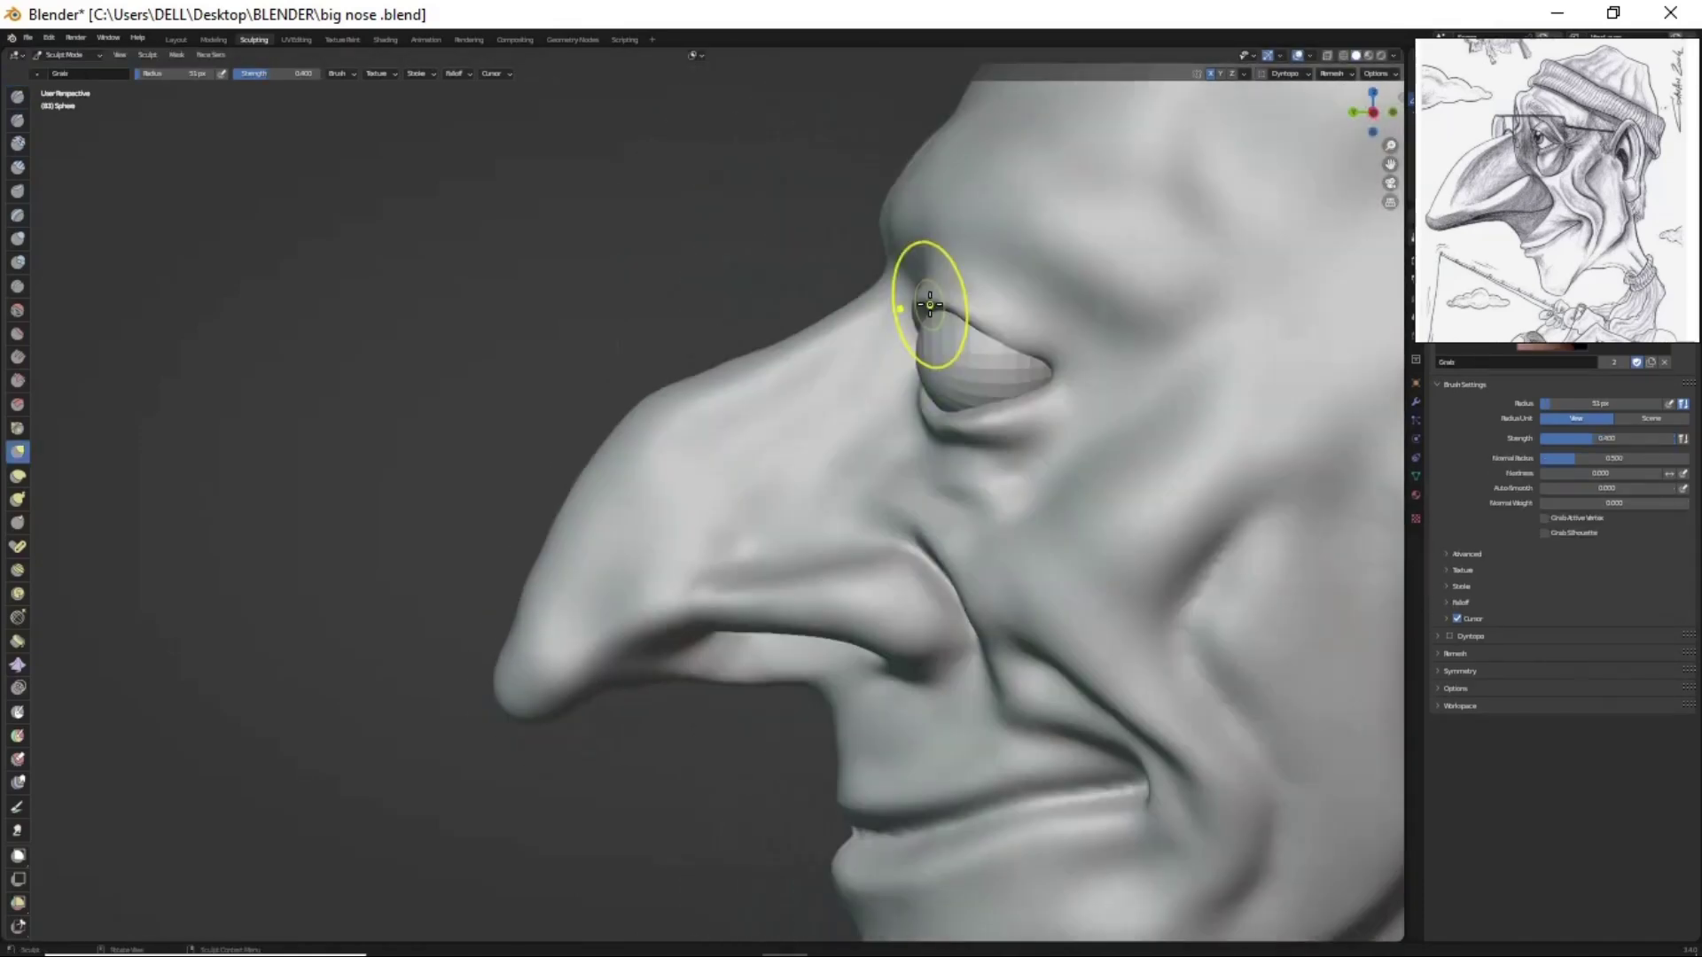
- Build up the upper eyelid with the Draw brush from a close left three-quarter view
scroll(966, 409, down, 5)
mouse_move(966, 409)
middle_down()
mouse_move(741, 627)
mouse_move(687, 284)
mouse_move(823, 382)
middle_up()
mouse_move(832, 449)
middle_down()
mouse_move(703, 459)
mouse_move(520, 336)
middle_up()
scroll(710, 537, down, 3)
scroll(710, 537, up, 3)
mouse_move(710, 537)
middle_down()
mouse_move(816, 482)
mouse_move(699, 506)
mouse_move(737, 654)
middle_up()
scroll(699, 506, up, 2)
key(x)
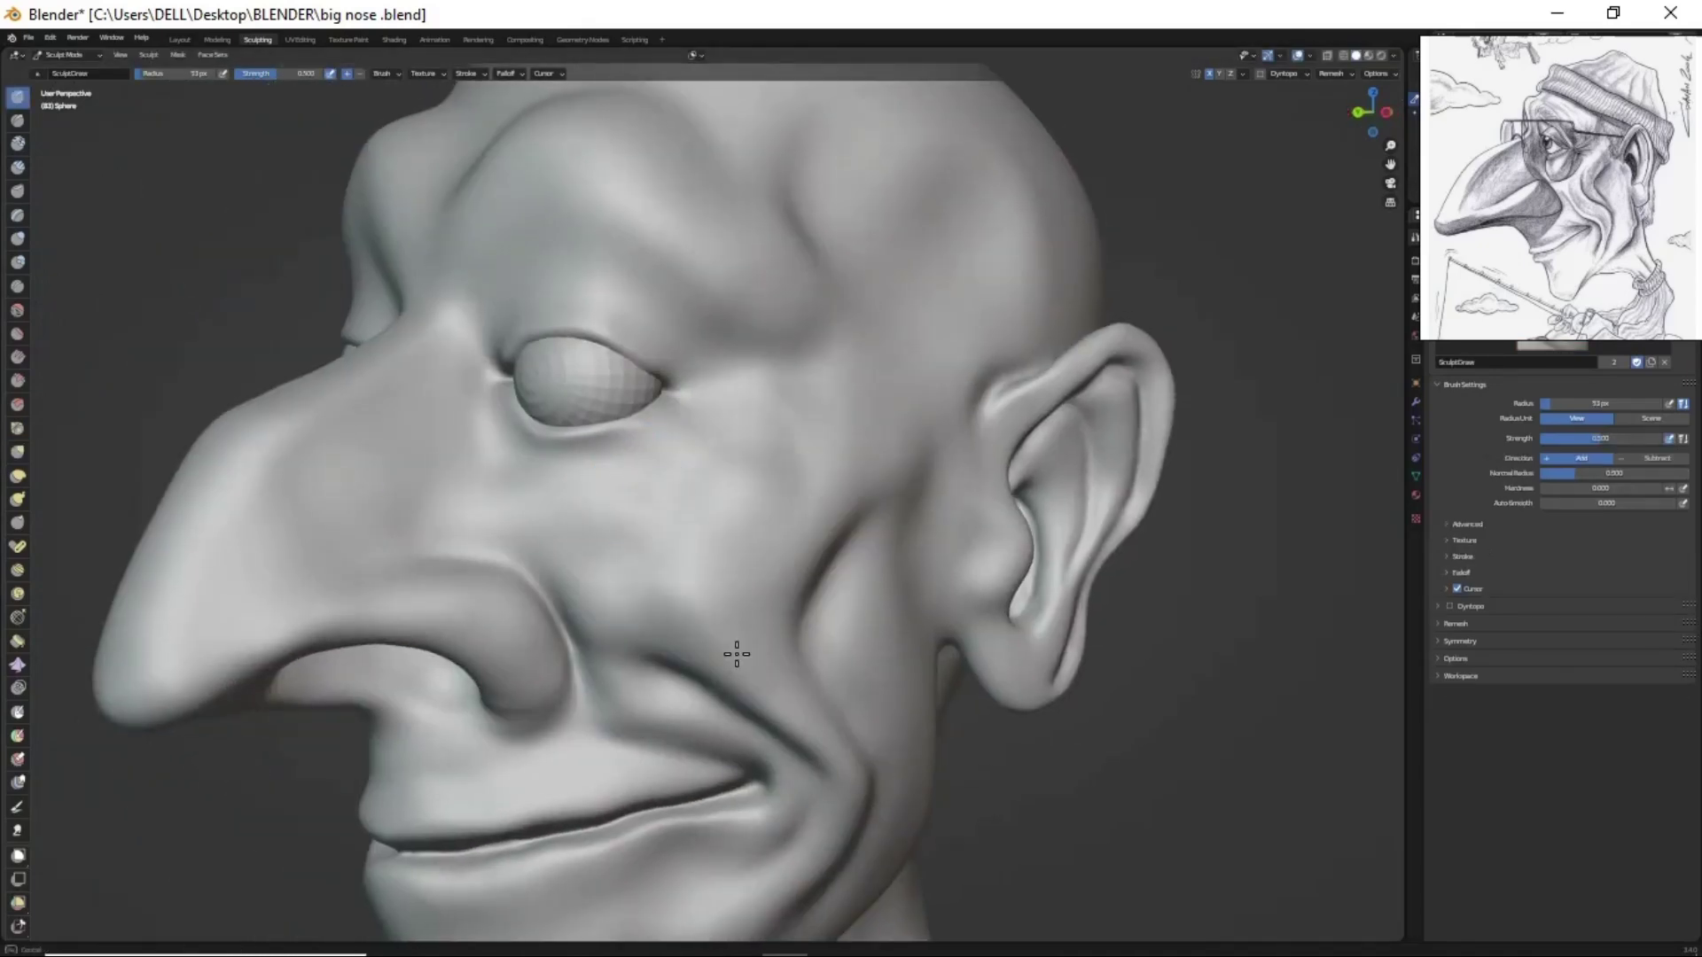
mouse_move(685, 560)
middle_down()
mouse_move(741, 502)
mouse_move(730, 551)
mouse_move(676, 471)
middle_up()
scroll(676, 471, up, 3)
scroll(598, 470, up, 3)
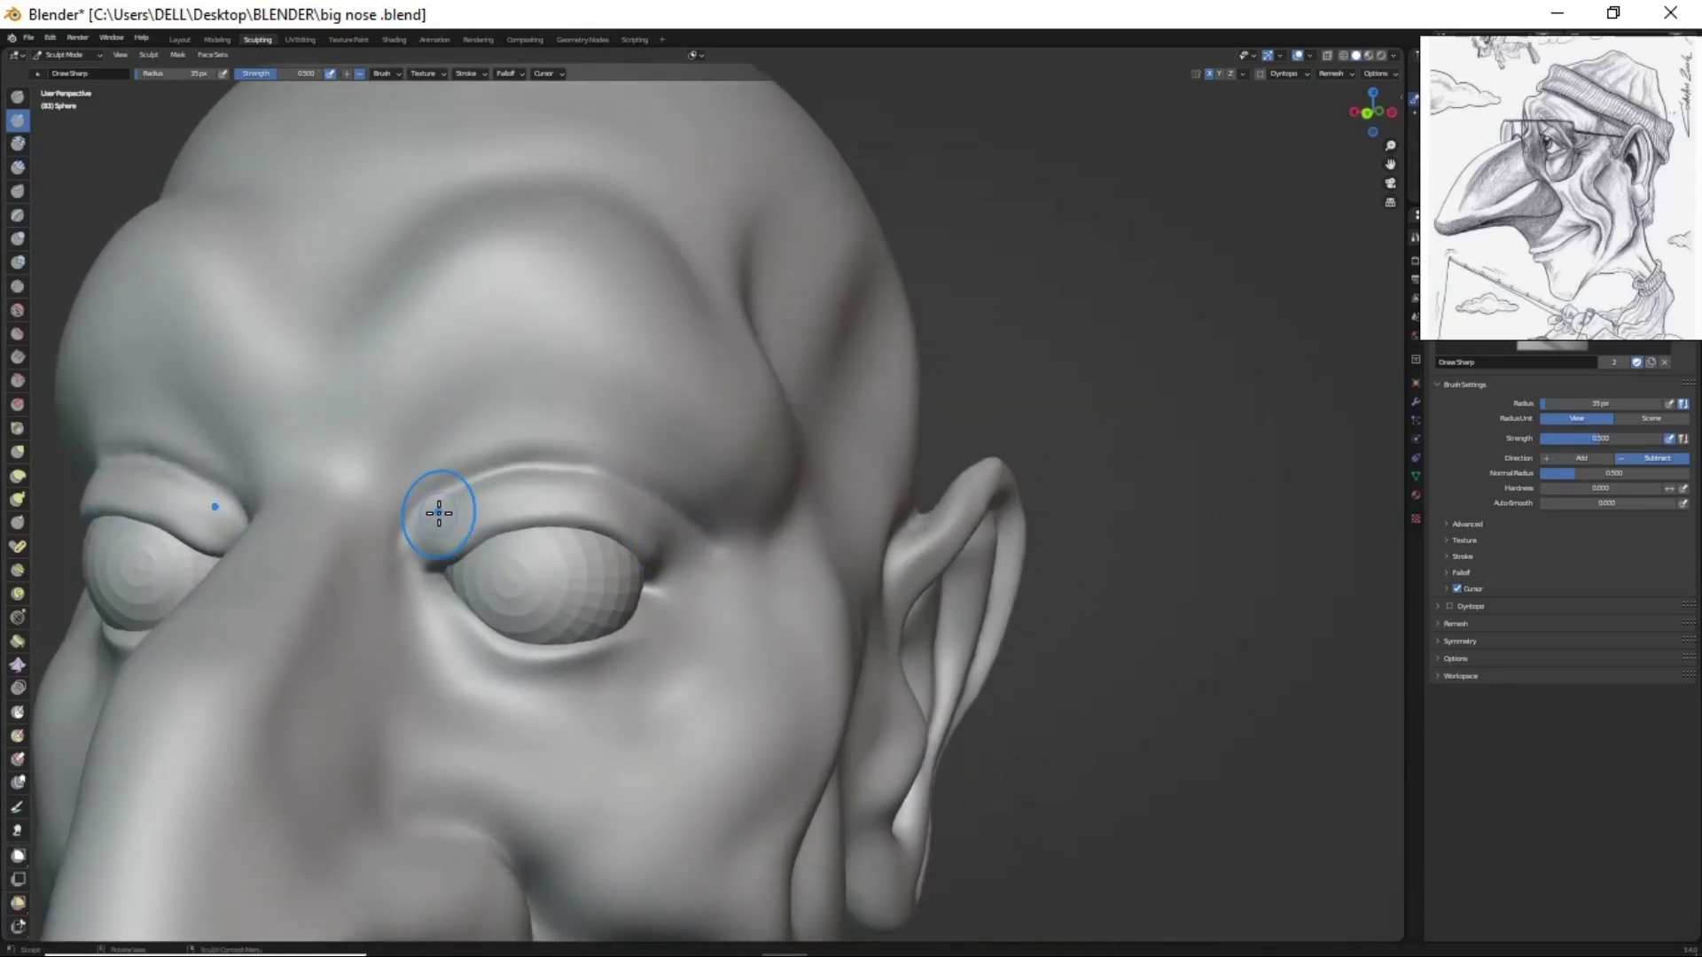
- Pinch a sharp crease line along the eyelid with the Crease brush
key(shift+c)
middle_drag(439, 513, 627, 513)
mouse_move(518, 461)
middle_down()
mouse_move(558, 570)
mouse_move(618, 494)
mouse_move(592, 422)
mouse_move(701, 565)
middle_up()
scroll(619, 494, down, 4)
scroll(592, 422, up, 4)
- Add under-eye volume with the Draw brush, checking the eyes from front and side
key(x)
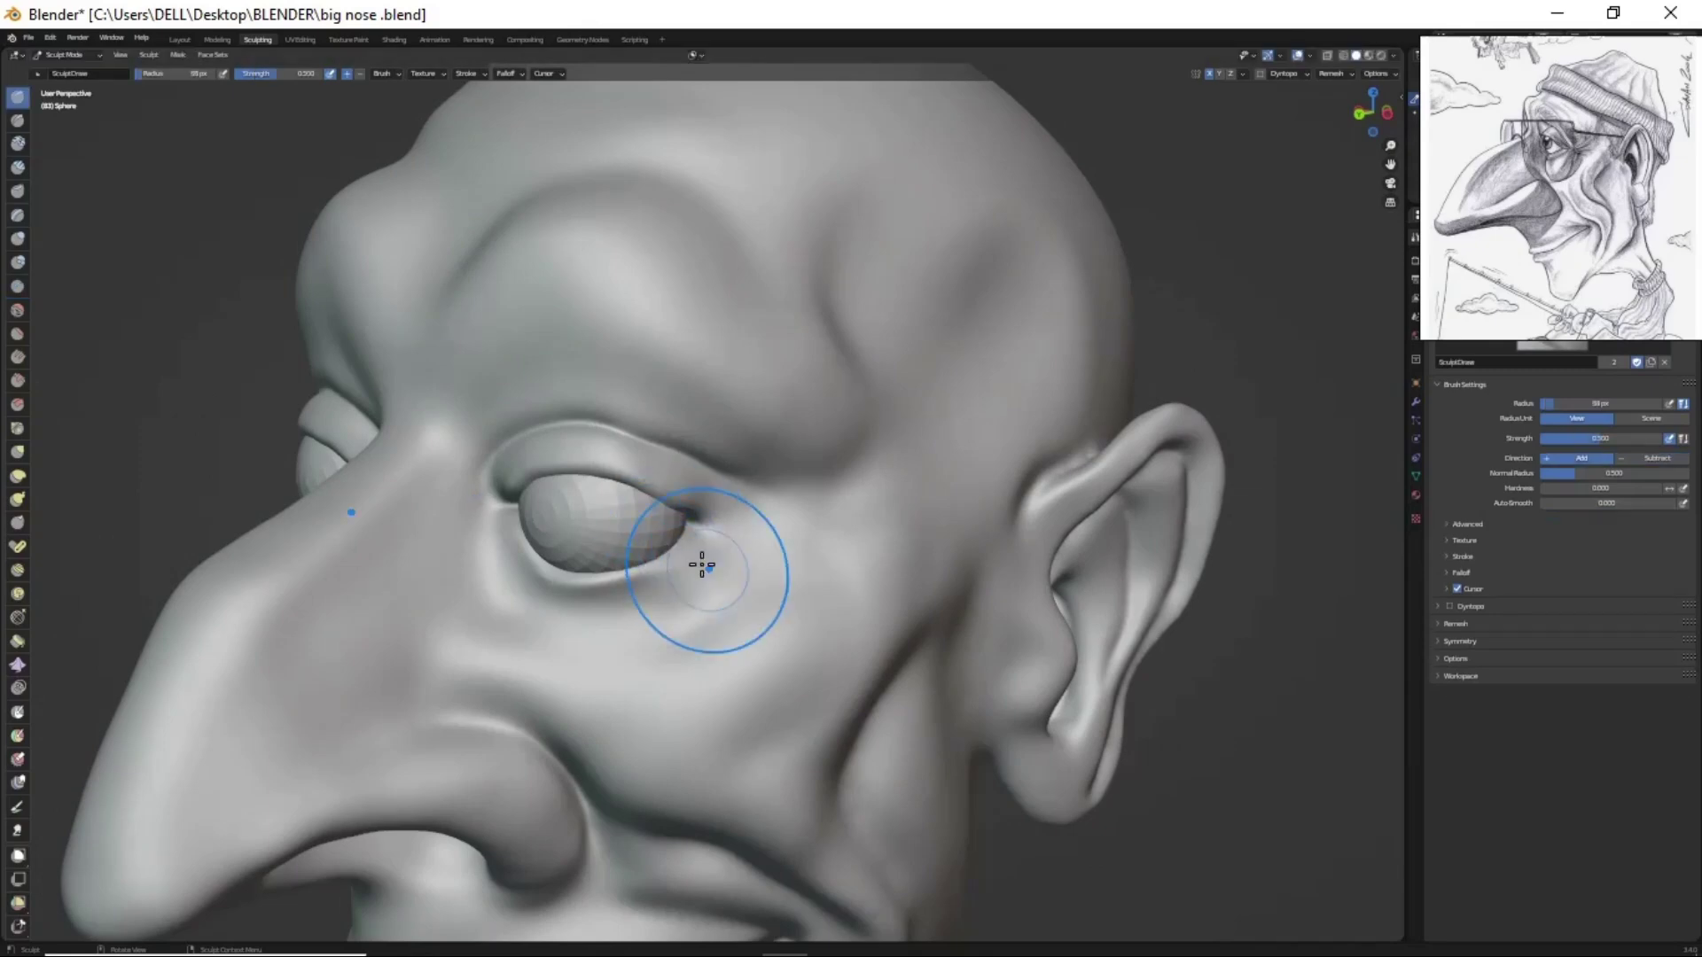
scroll(654, 357, down, 3)
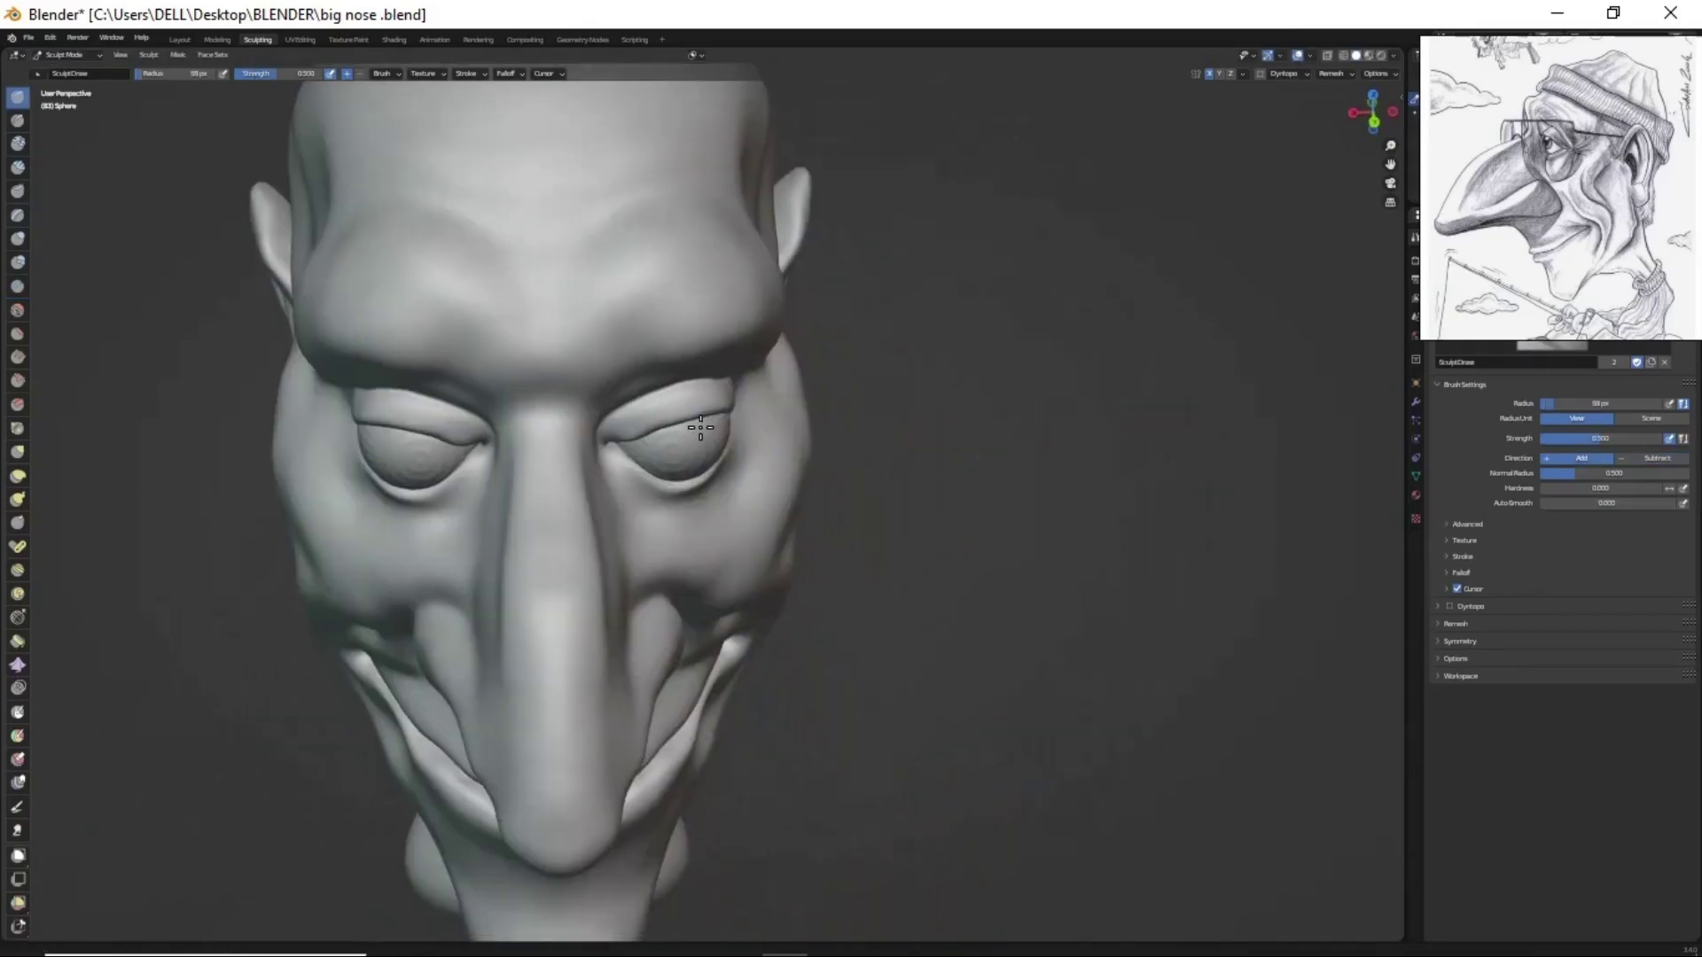
mouse_move(654, 357)
middle_down()
mouse_move(638, 379)
mouse_move(755, 367)
middle_up()
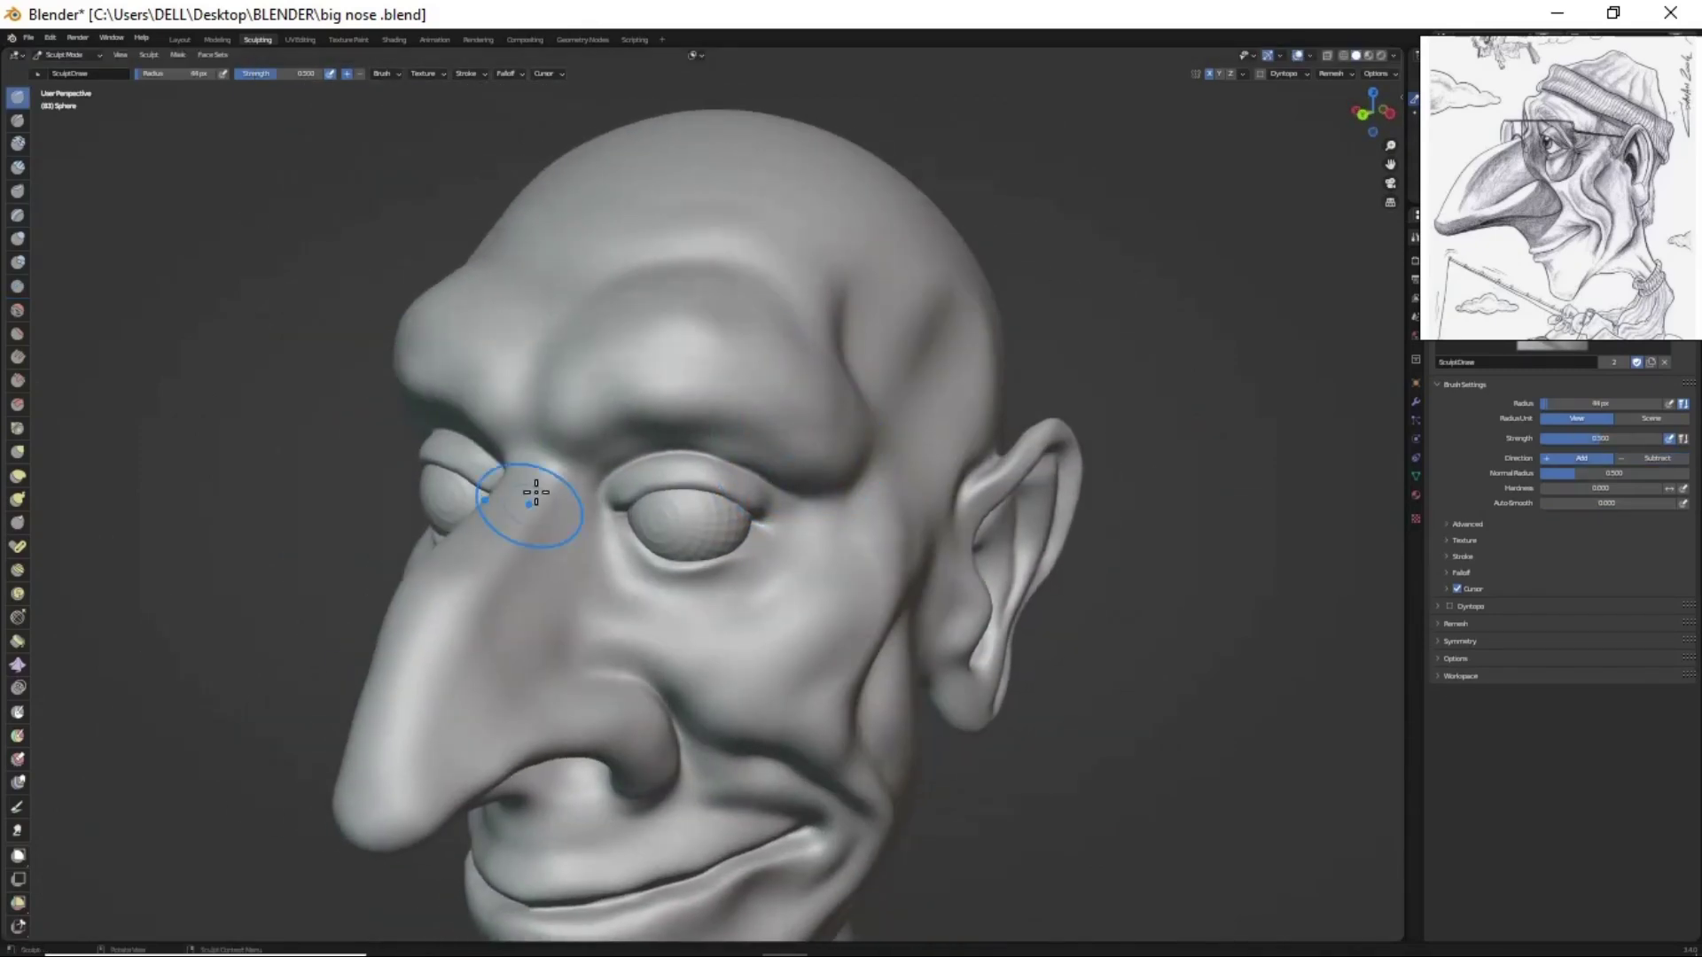
scroll(536, 493, down, 2)
mouse_move(536, 493)
middle_down()
mouse_move(722, 475)
mouse_move(714, 611)
mouse_move(726, 582)
mouse_move(755, 680)
middle_up()
scroll(755, 680, down, 1)
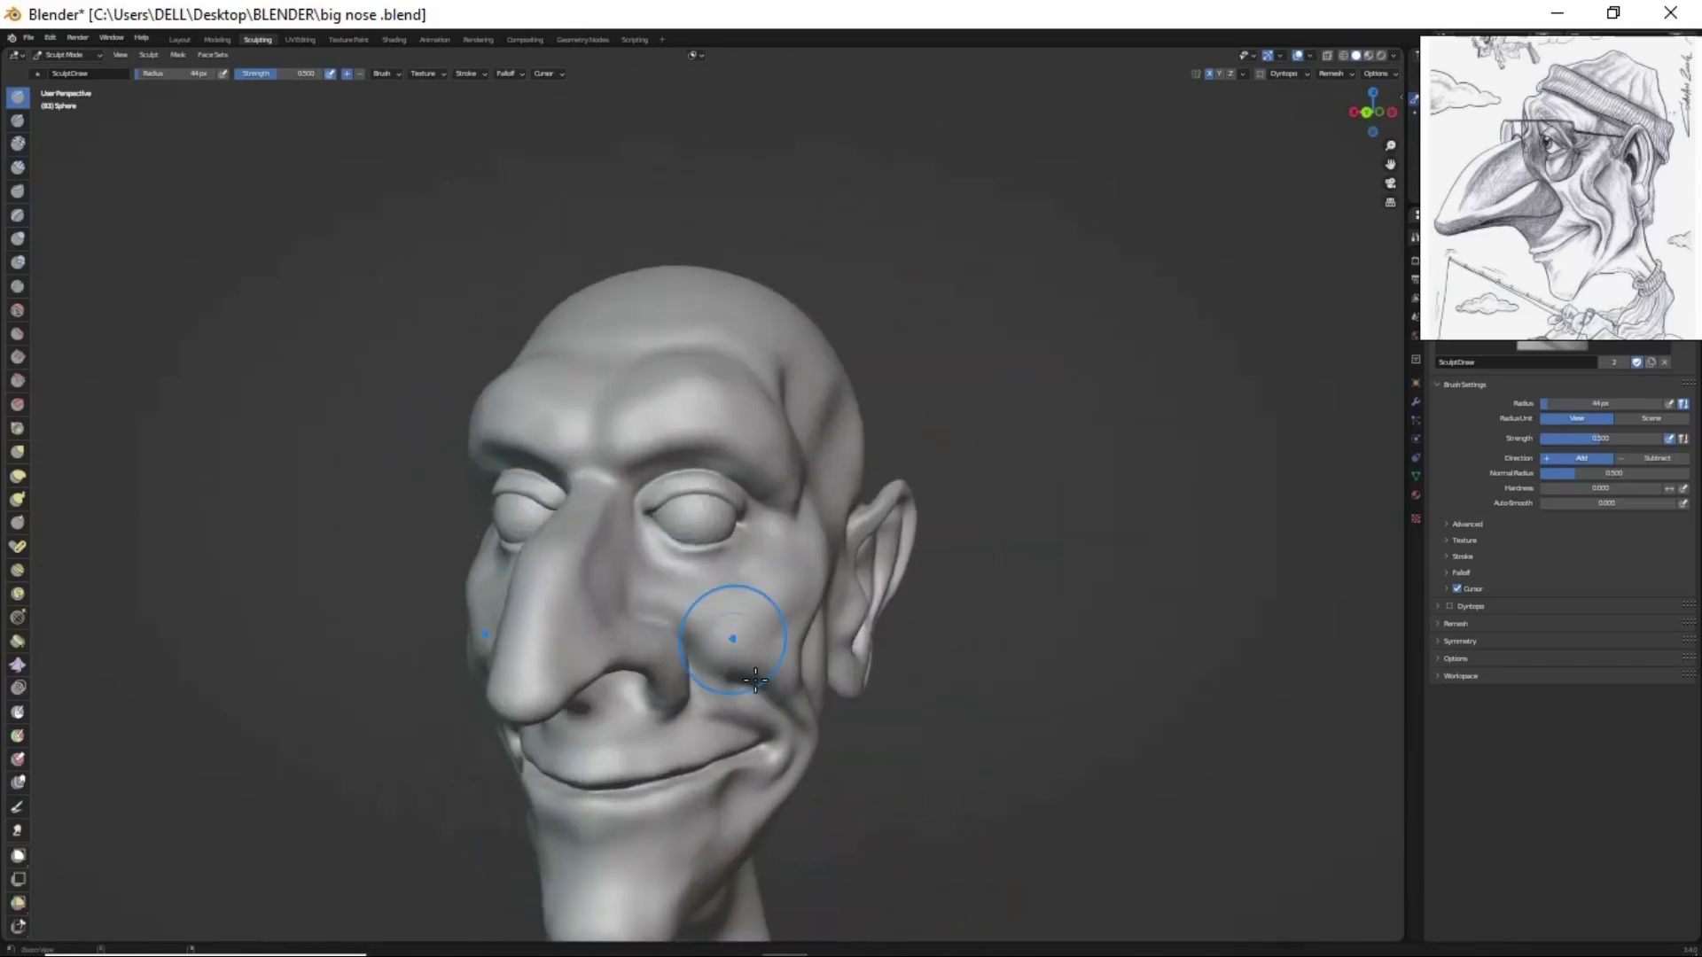
scroll(755, 680, up, 2)
middle_drag(810, 429, 710, 619)
scroll(710, 619, up, 3)
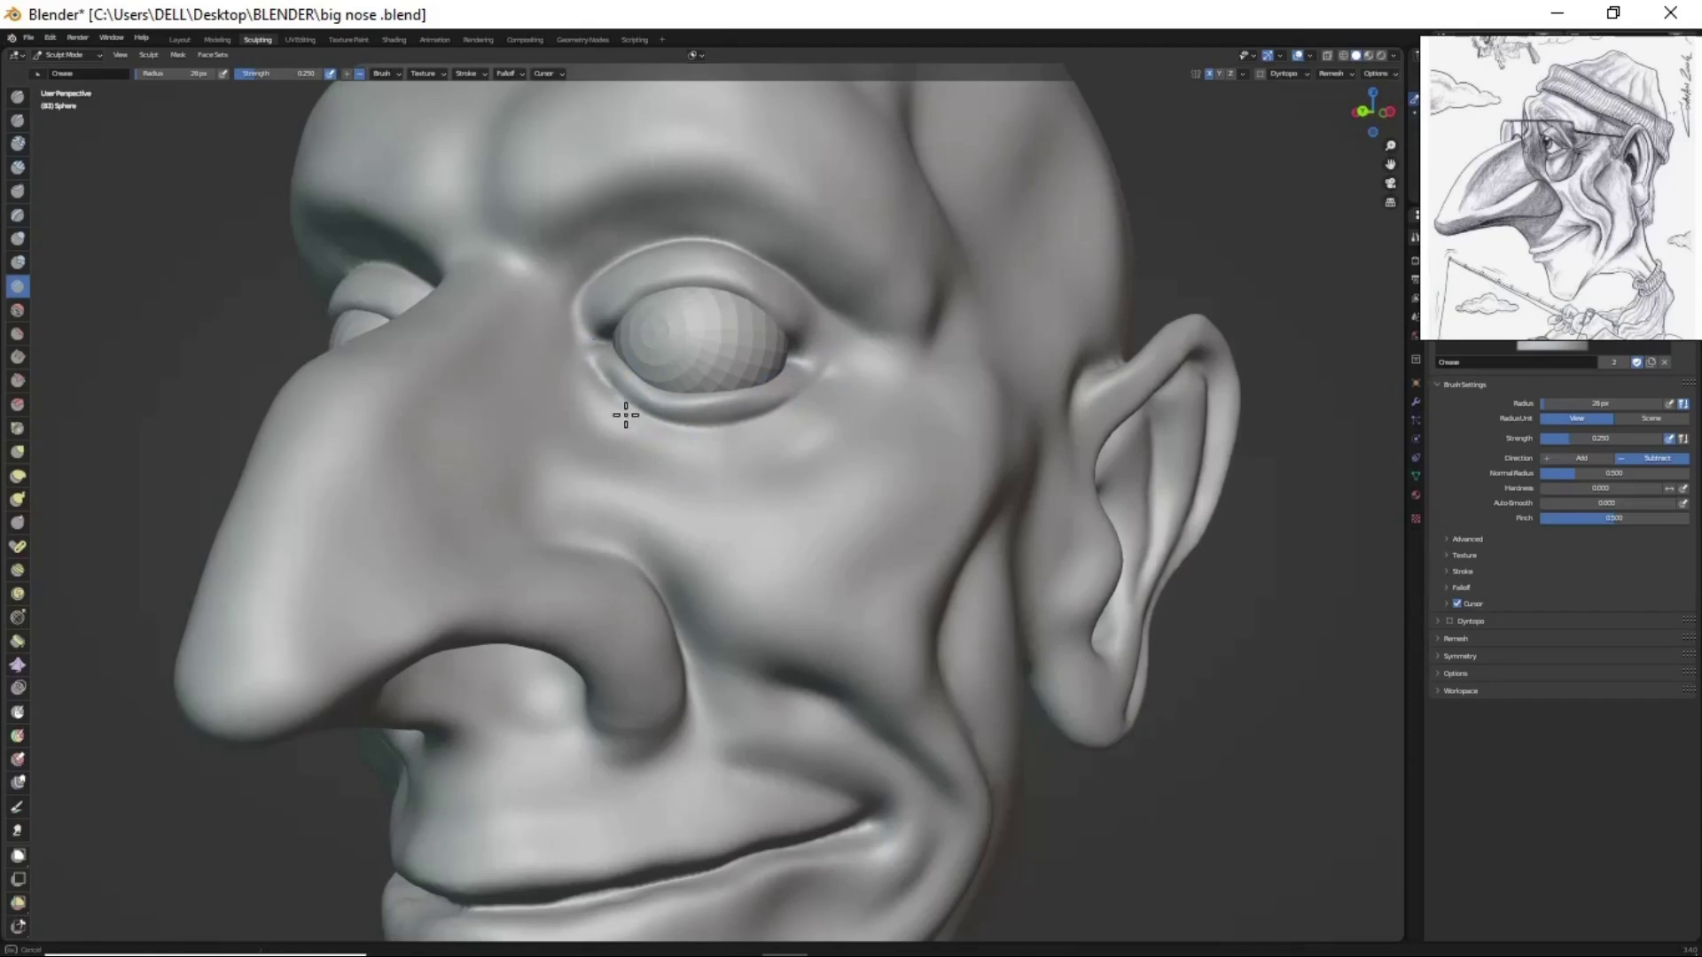
- Build up the nostril wing with the Draw brush from side and frontal views
scroll(626, 415, down, 3)
scroll(615, 390, up, 3)
key(x)
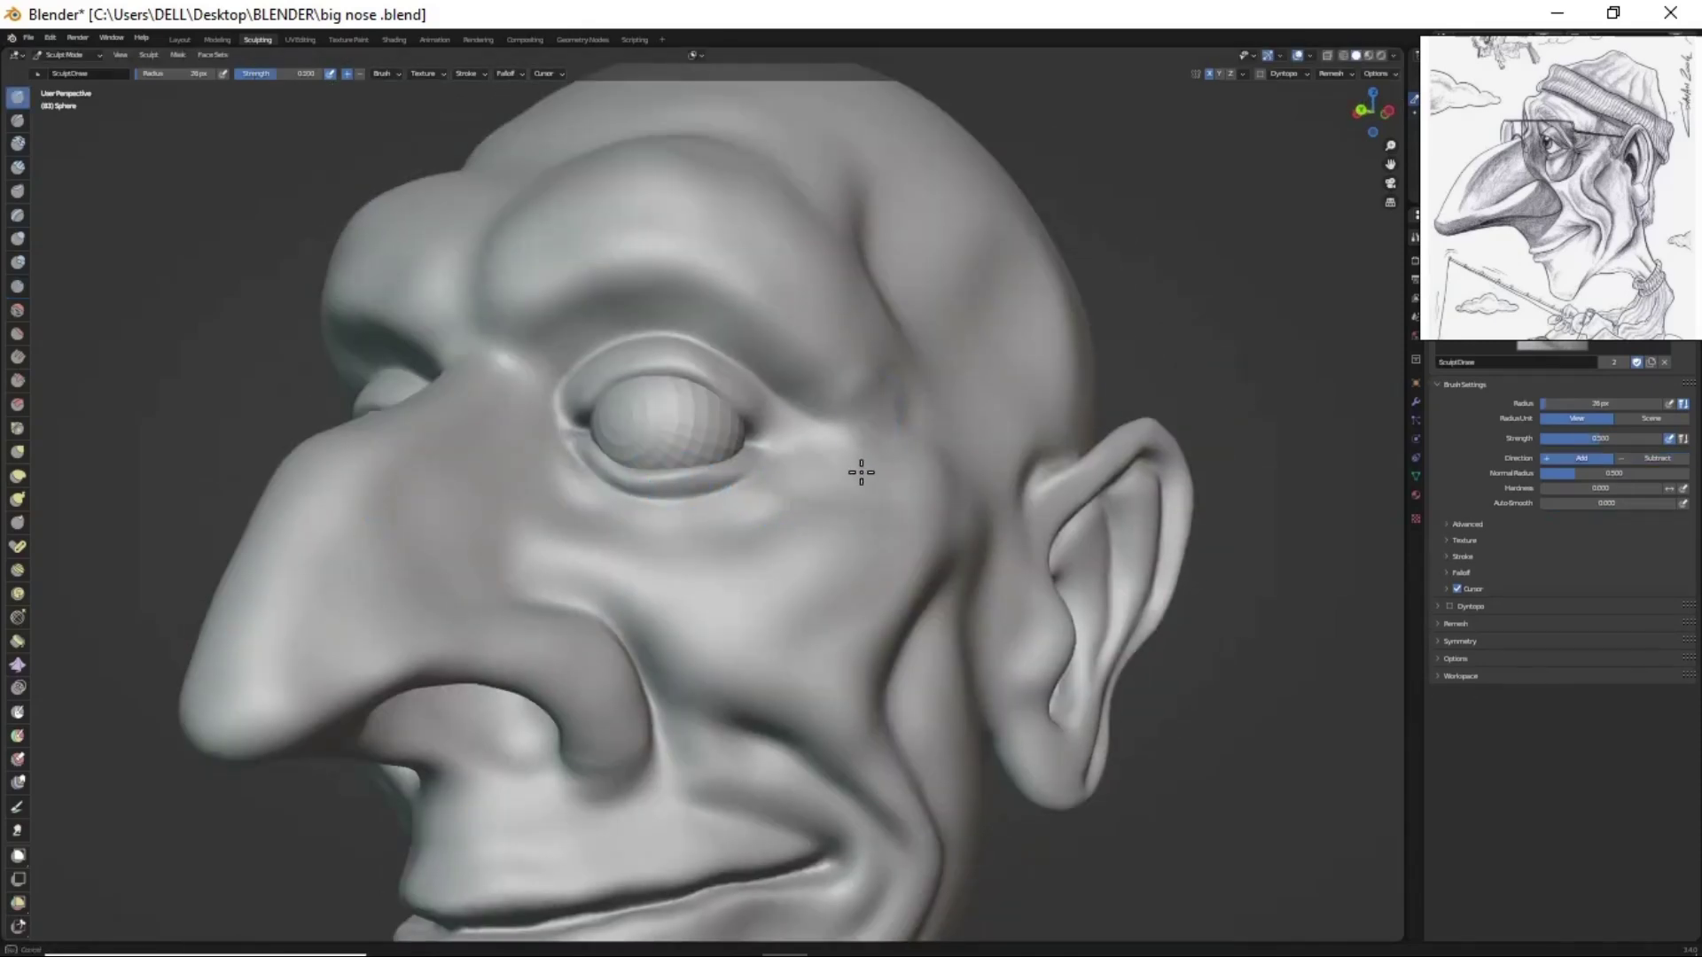
scroll(860, 473, down, 2)
mouse_move(759, 532)
middle_down()
mouse_move(733, 398)
mouse_move(683, 475)
middle_up()
scroll(684, 475, up, 2)
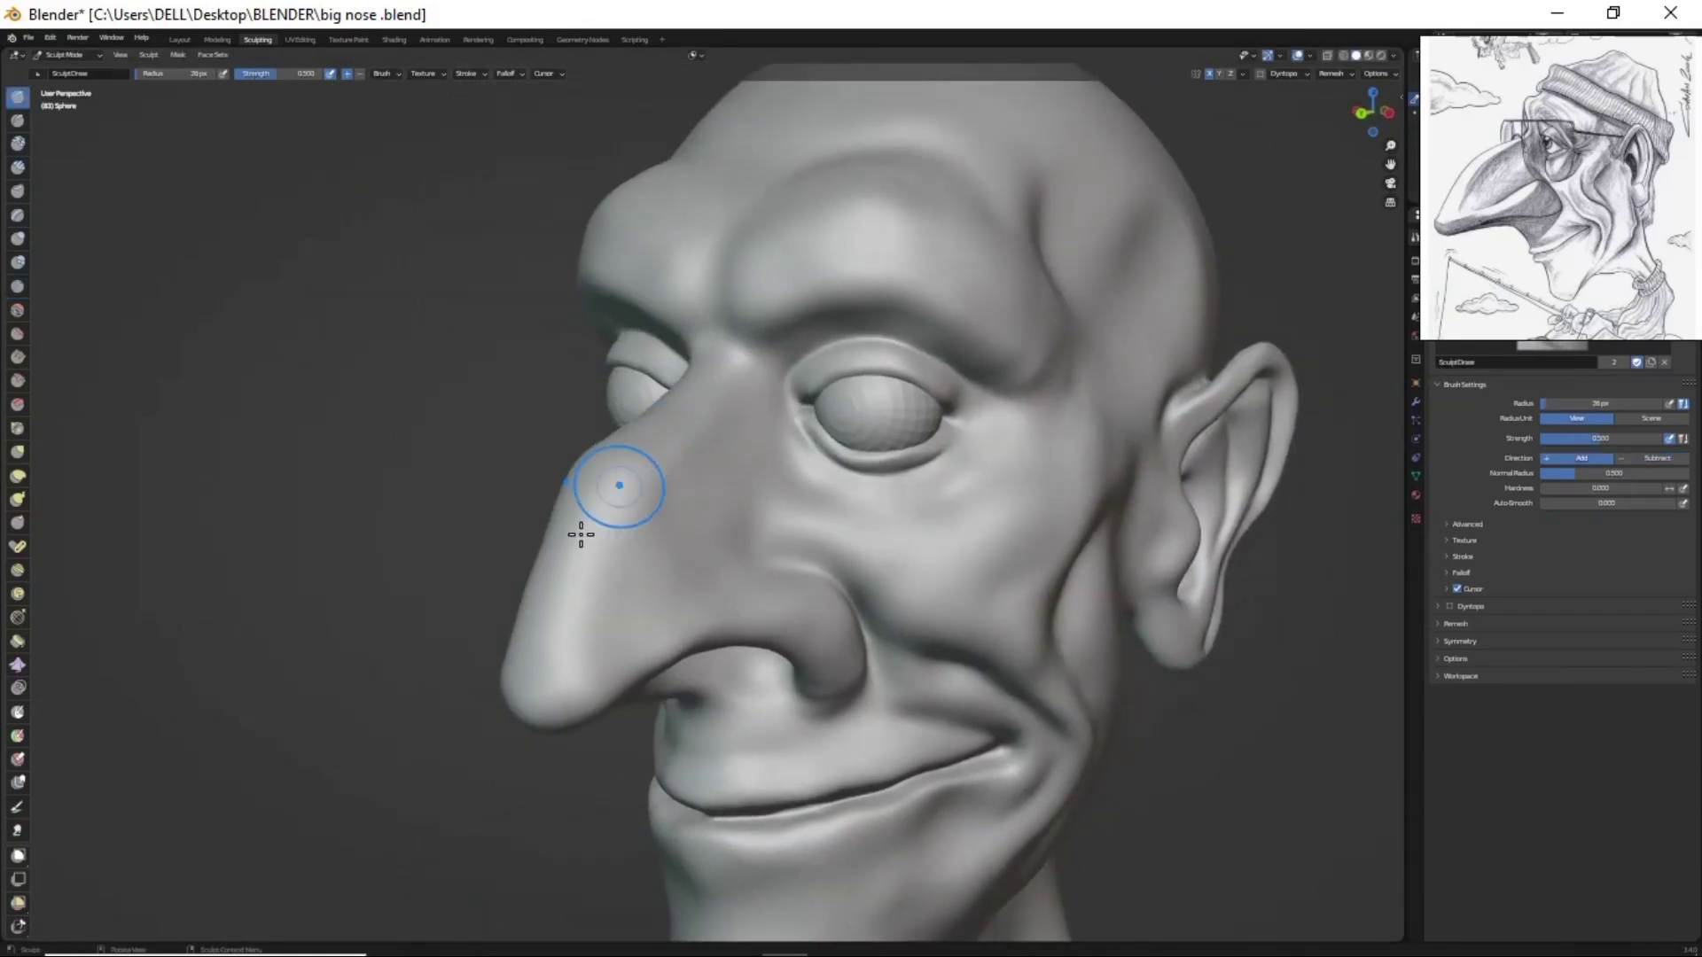
scroll(581, 533, down, 3)
middle_drag(581, 533, 779, 664)
scroll(803, 600, up, 3)
- Cut the nostril crease with the Crease brush and pull it into shape with Grab
key(shift+c)
scroll(546, 504, up, 2)
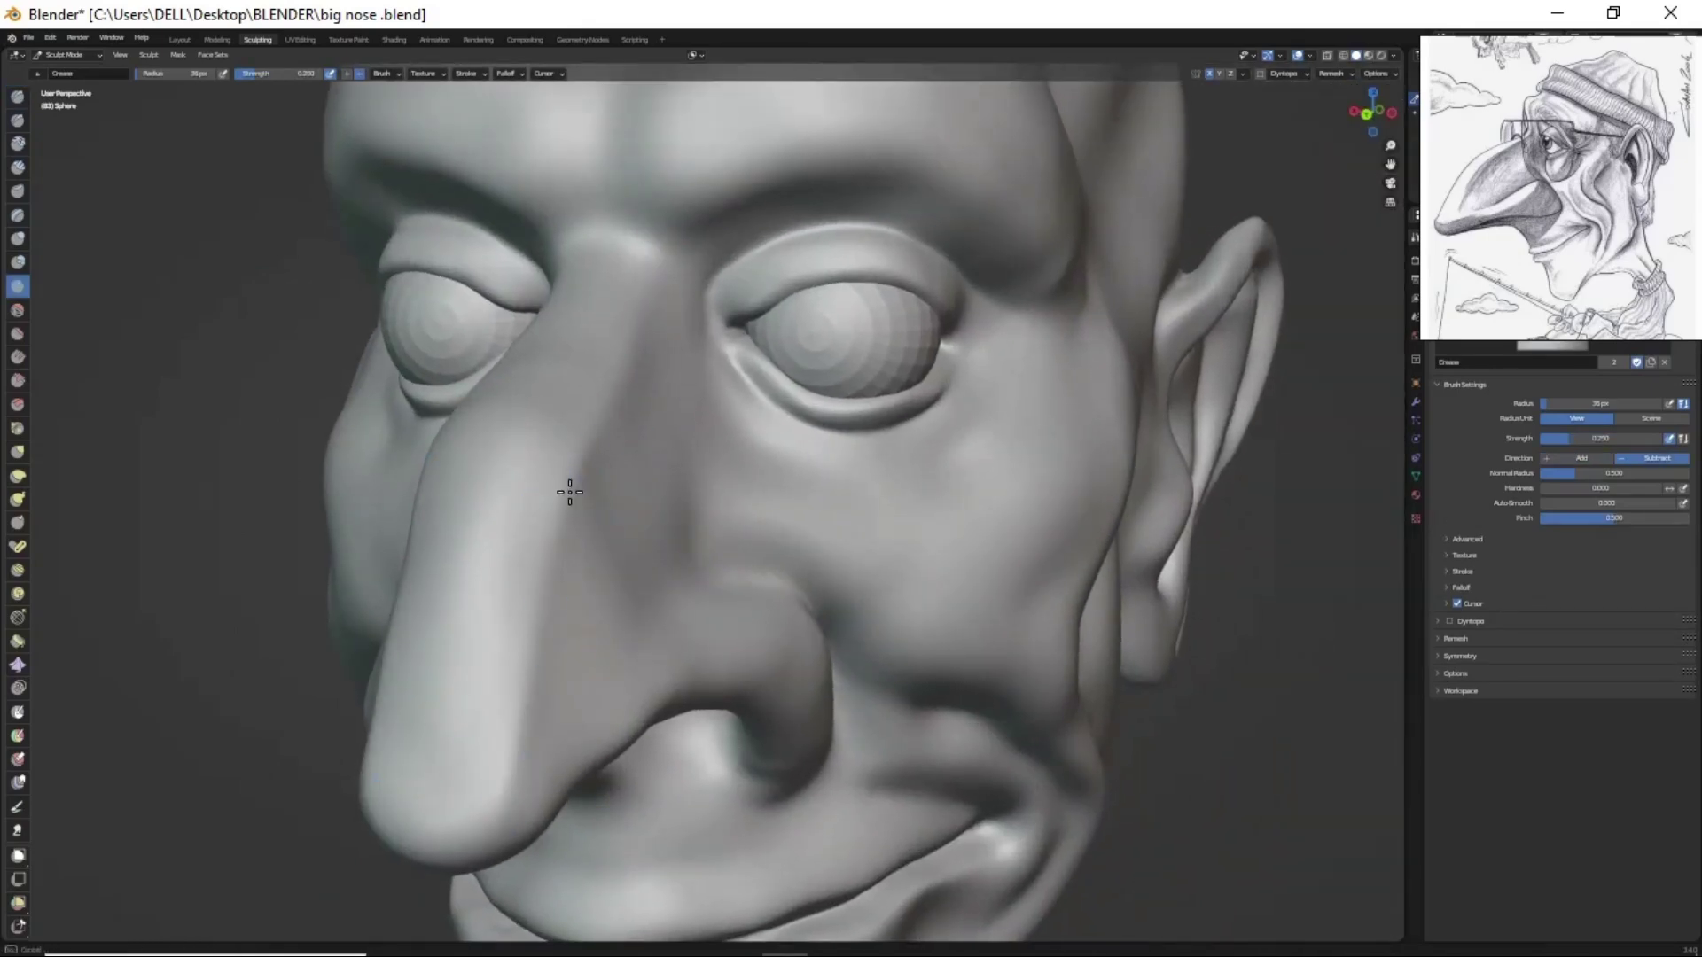
scroll(580, 435, down, 2)
mouse_move(677, 619)
middle_down()
mouse_move(756, 471)
mouse_move(750, 312)
mouse_move(747, 622)
mouse_move(835, 508)
middle_up()
scroll(756, 471, up, 3)
key(g)
scroll(737, 505, up, 2)
scroll(630, 493, up, 1)
- Deepen the nasolabial fold with the Crease brush, checking from front and three-quarter views
key(shift+c)
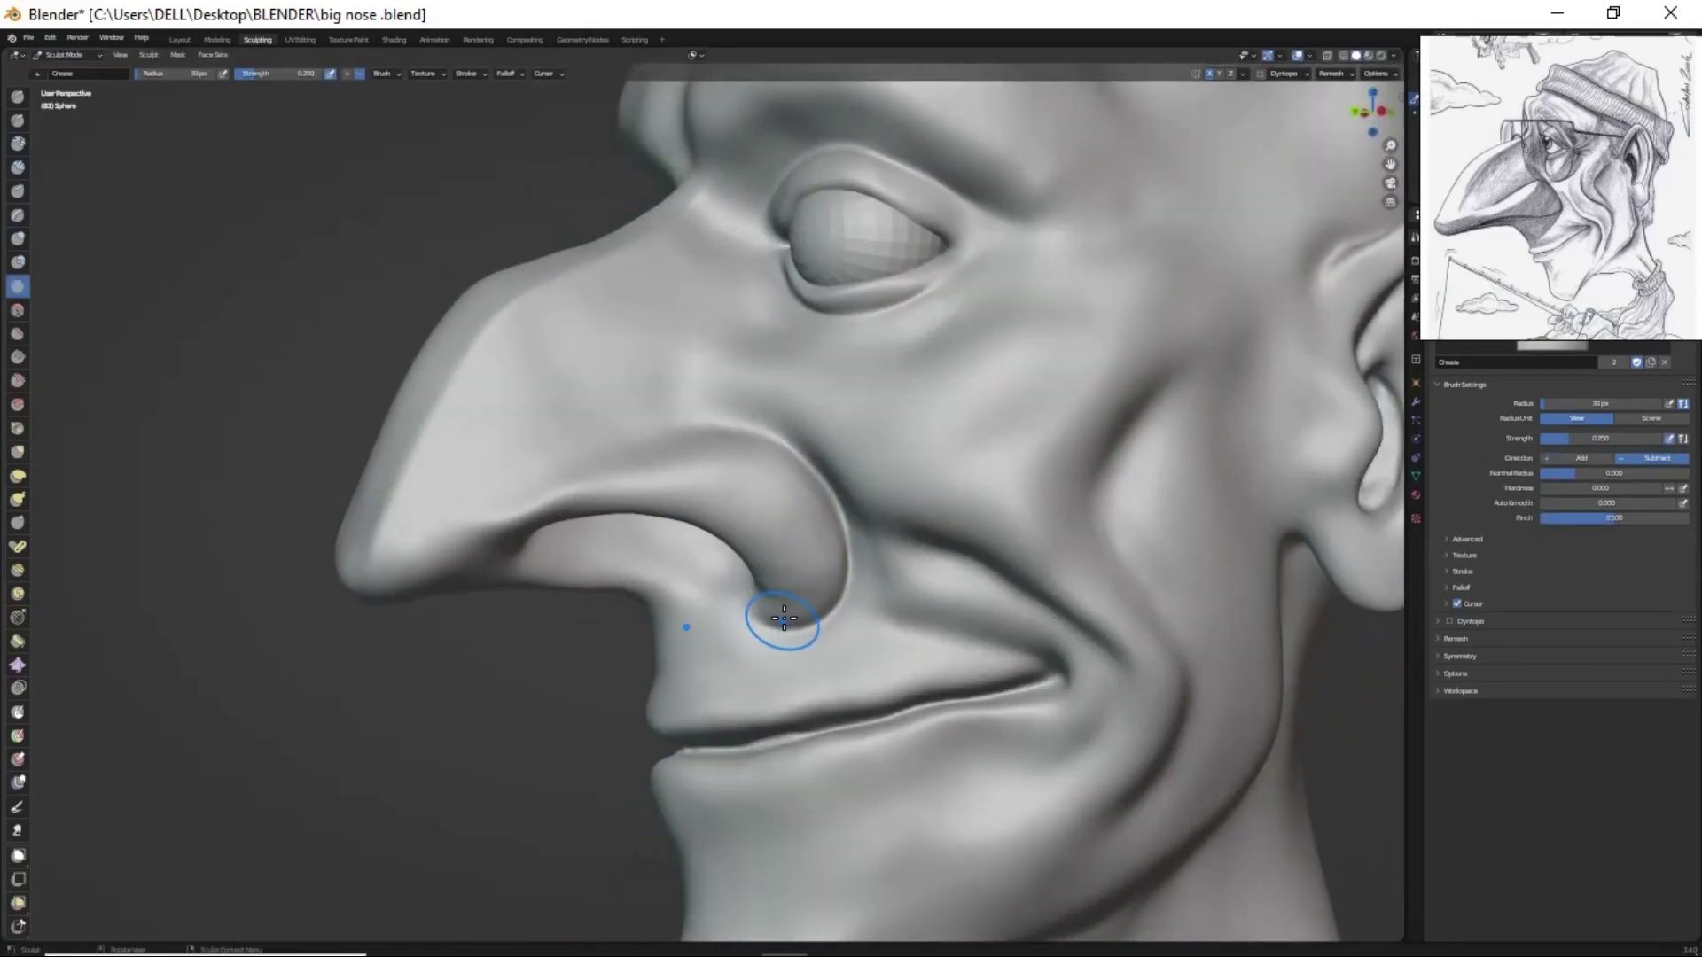
middle_drag(784, 617, 809, 515)
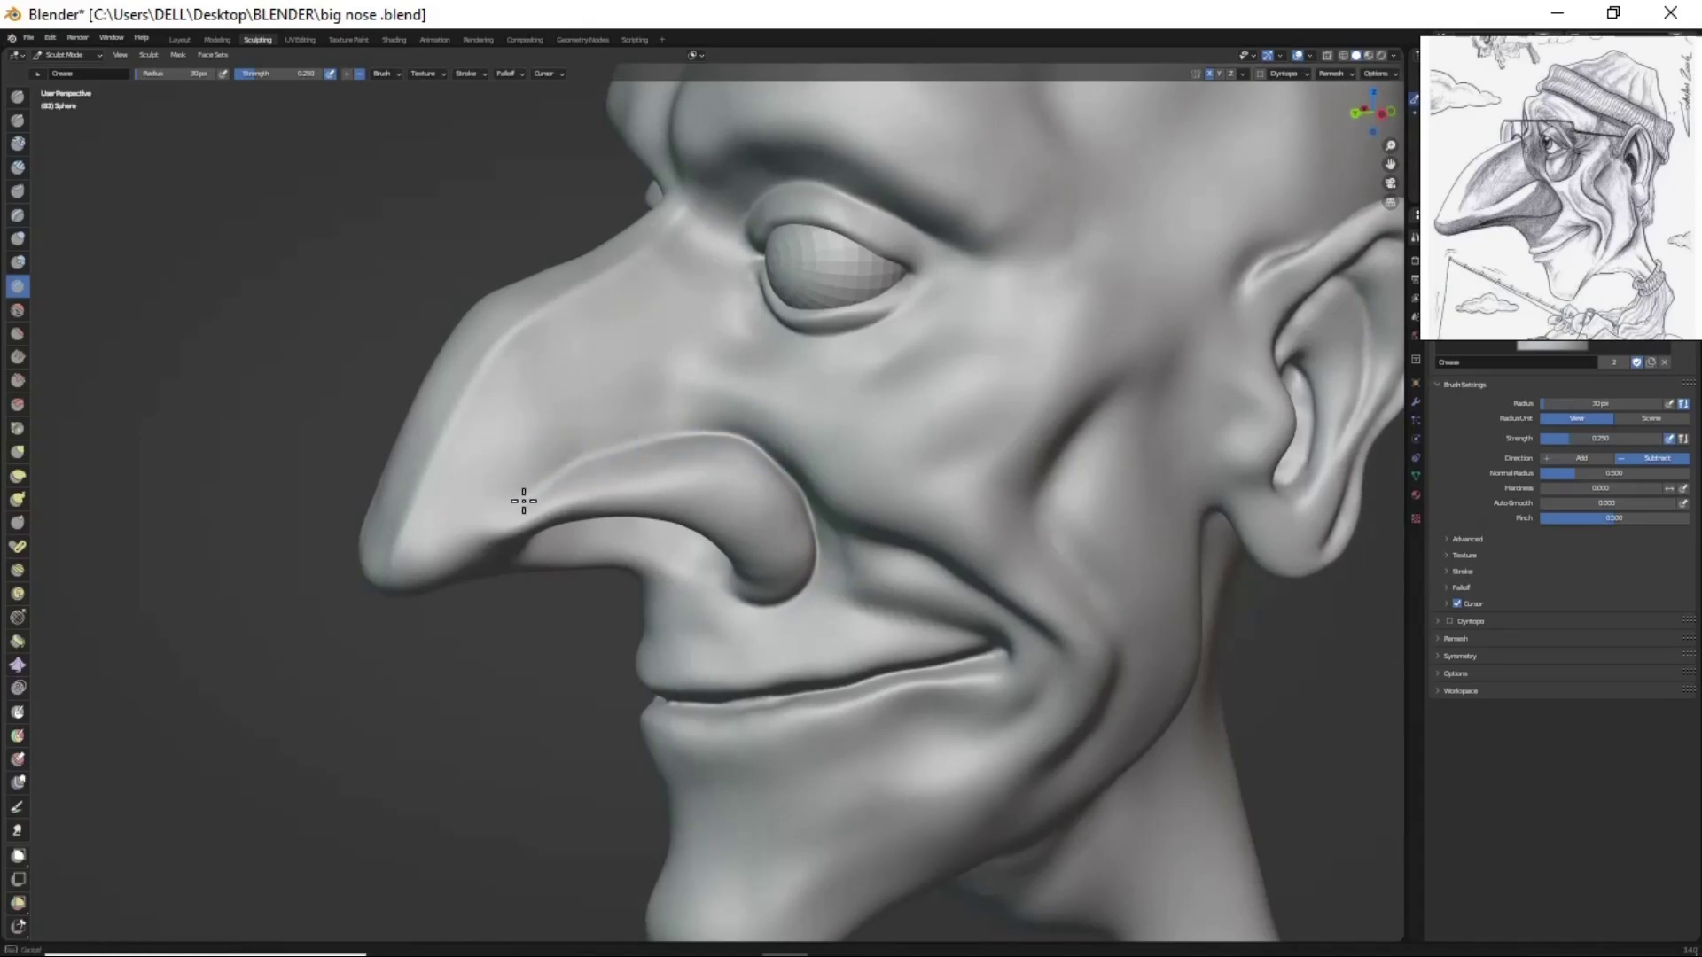
scroll(524, 500, down, 2)
mouse_move(634, 448)
middle_down()
mouse_move(820, 490)
mouse_move(760, 589)
middle_up()
scroll(581, 608, up, 3)
mouse_move(582, 608)
middle_down()
mouse_move(649, 584)
mouse_move(551, 425)
mouse_move(588, 493)
mouse_move(532, 482)
middle_up()
scroll(650, 584, down, 3)
scroll(611, 481, up, 3)
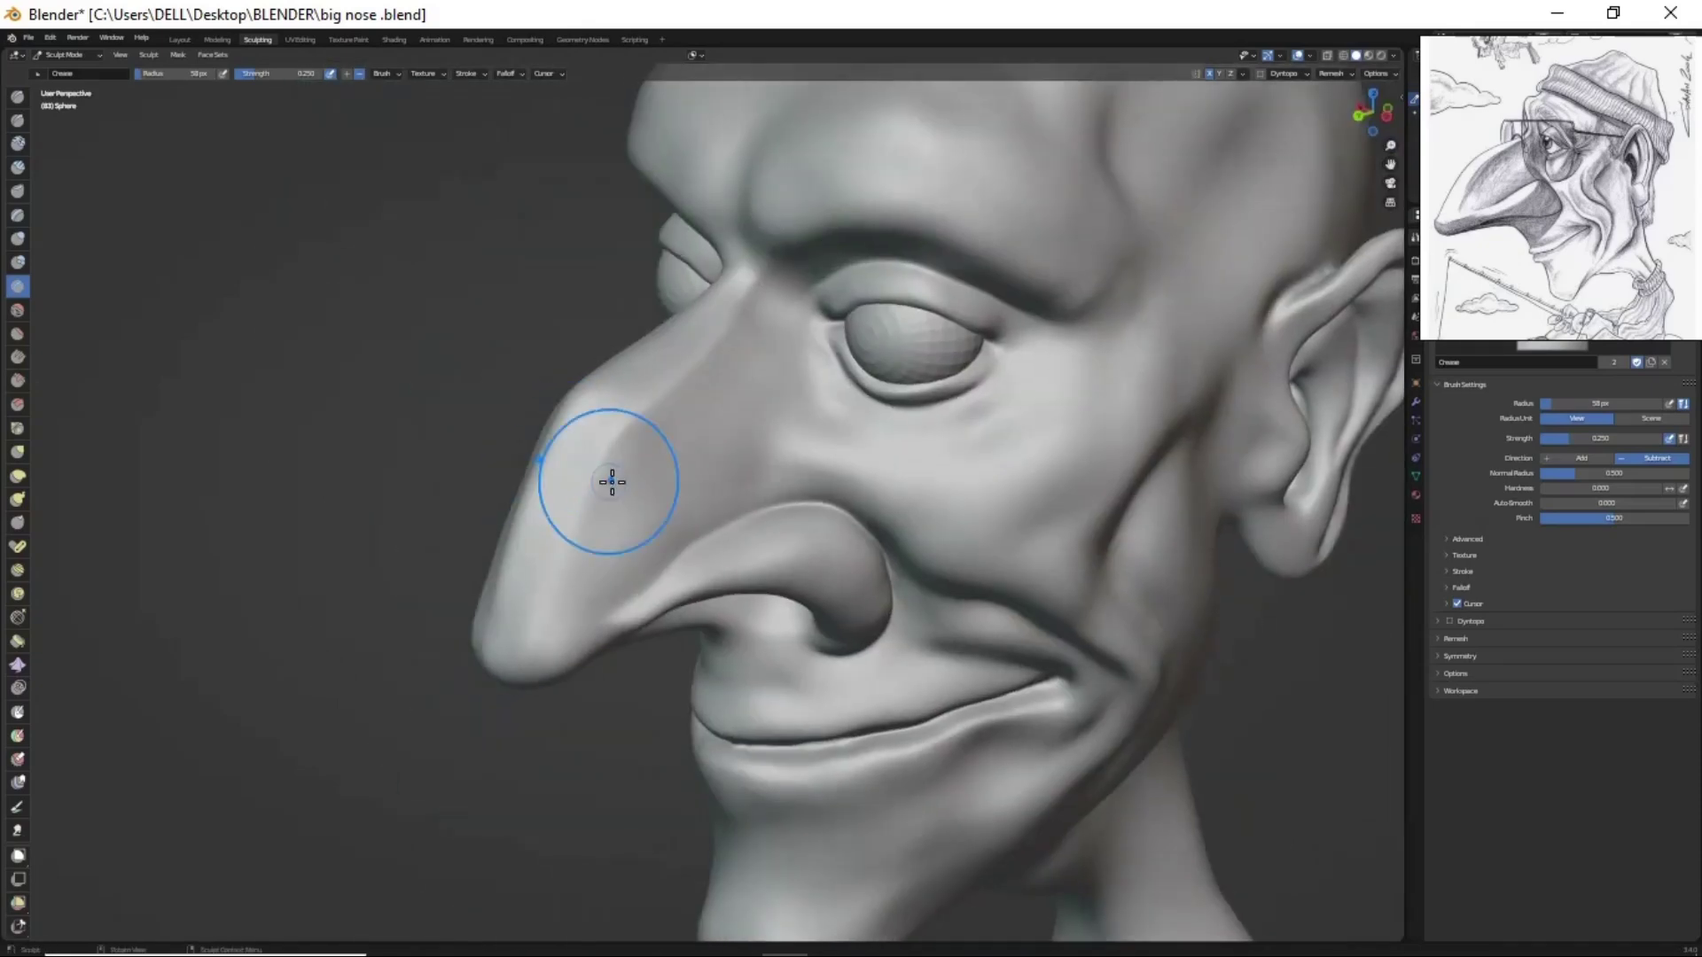
scroll(611, 481, down, 3)
mouse_move(645, 437)
middle_down()
mouse_move(626, 399)
mouse_move(709, 460)
mouse_move(776, 554)
mouse_move(741, 364)
mouse_move(703, 455)
mouse_move(745, 479)
mouse_move(695, 531)
mouse_move(748, 596)
mouse_move(734, 516)
middle_up()
scroll(626, 399, up, 3)
- Resize the brush and alternate Grab and Crease to sharpen the smile-line creases
key(f)
click(776, 554)
key(g)
key(shift+c)
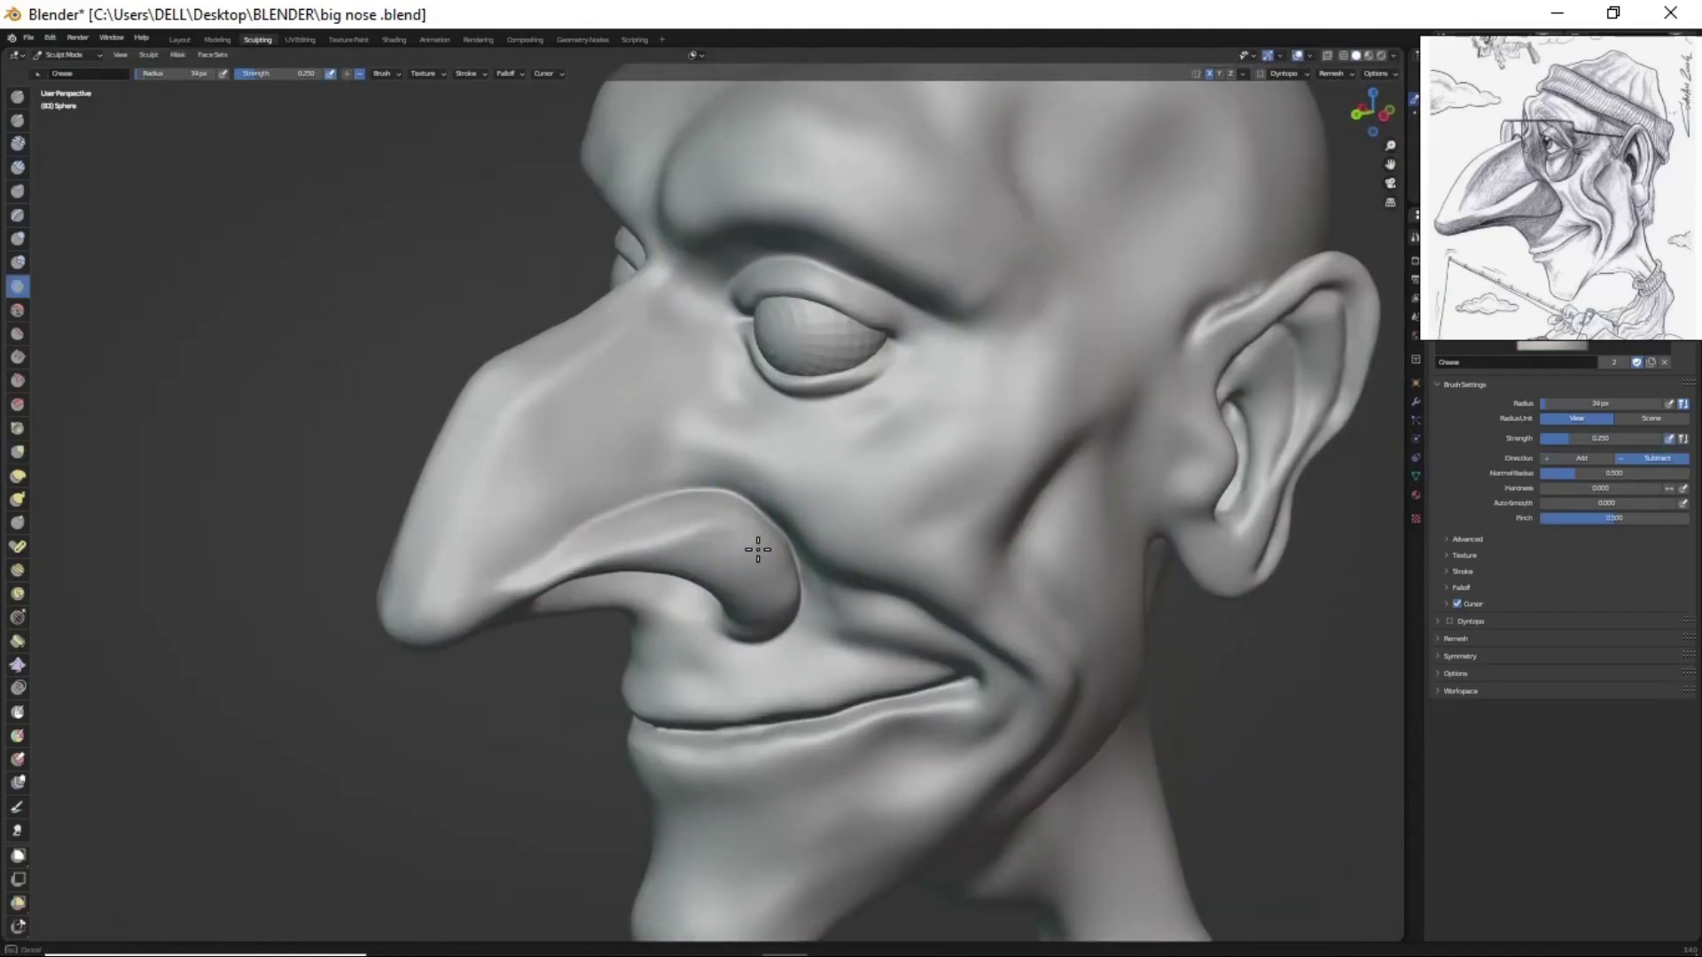
middle_drag(760, 587, 690, 643)
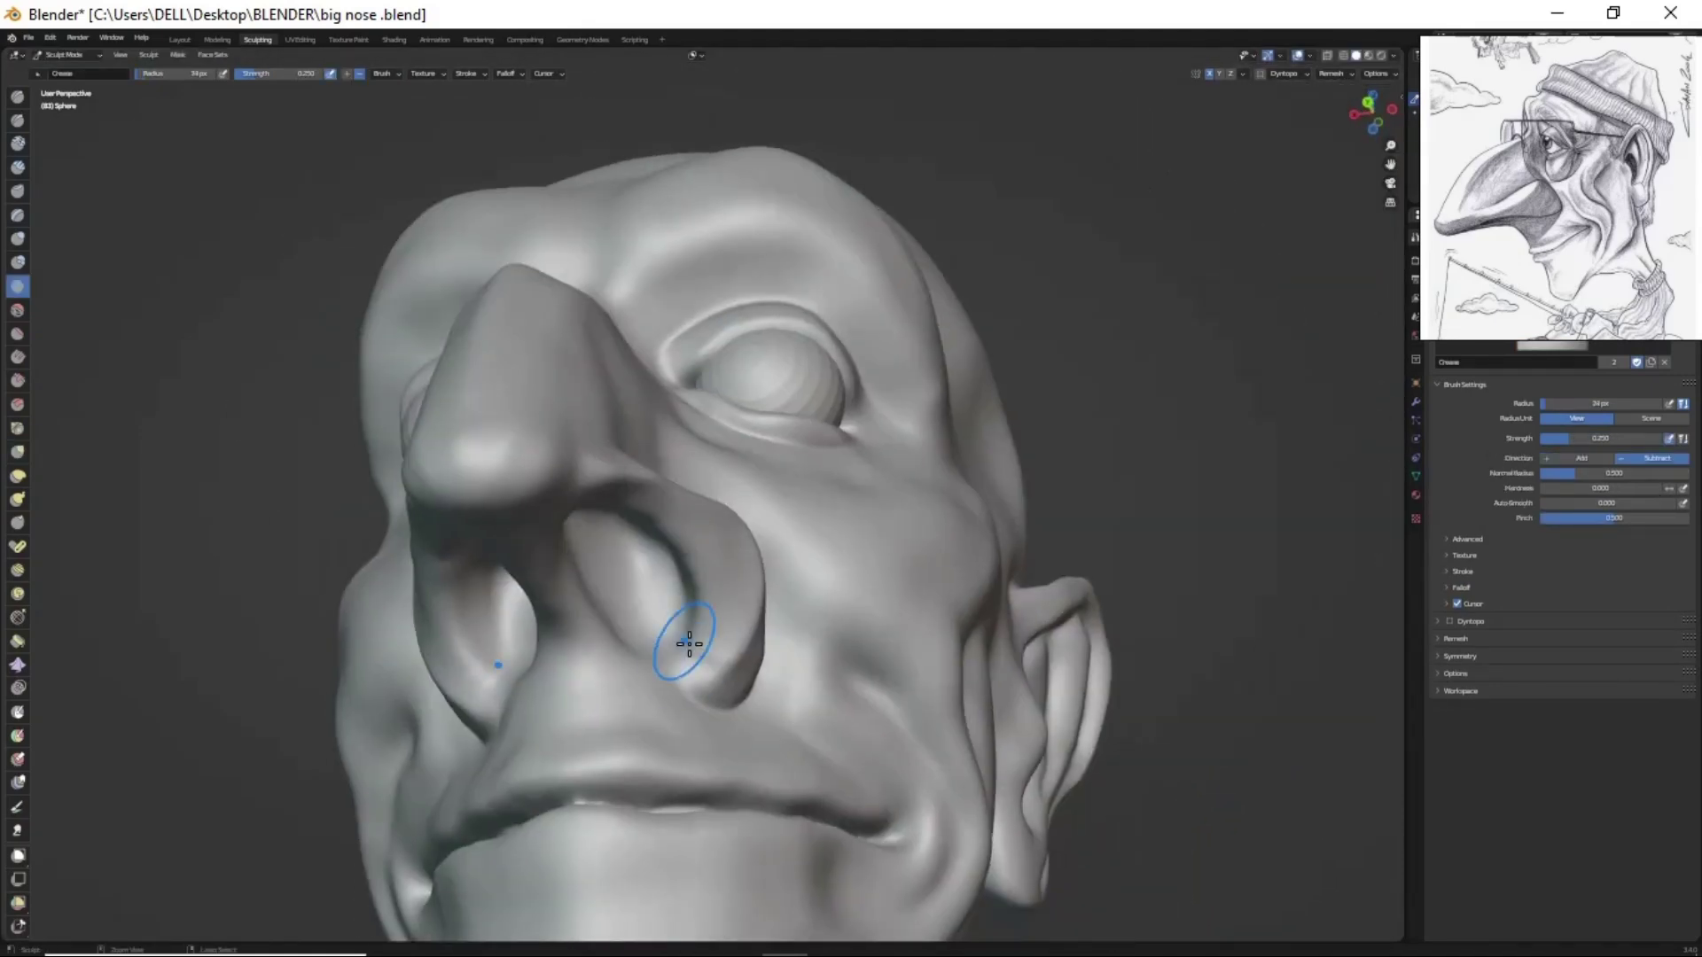
mouse_move(577, 638)
middle_down()
mouse_move(665, 521)
mouse_move(711, 505)
mouse_move(801, 624)
mouse_move(763, 615)
mouse_move(824, 709)
mouse_move(789, 542)
middle_up()
- Add a cylinder over the head and stretch it taller along Z
key(g)
key(shift+a)
click(709, 695)
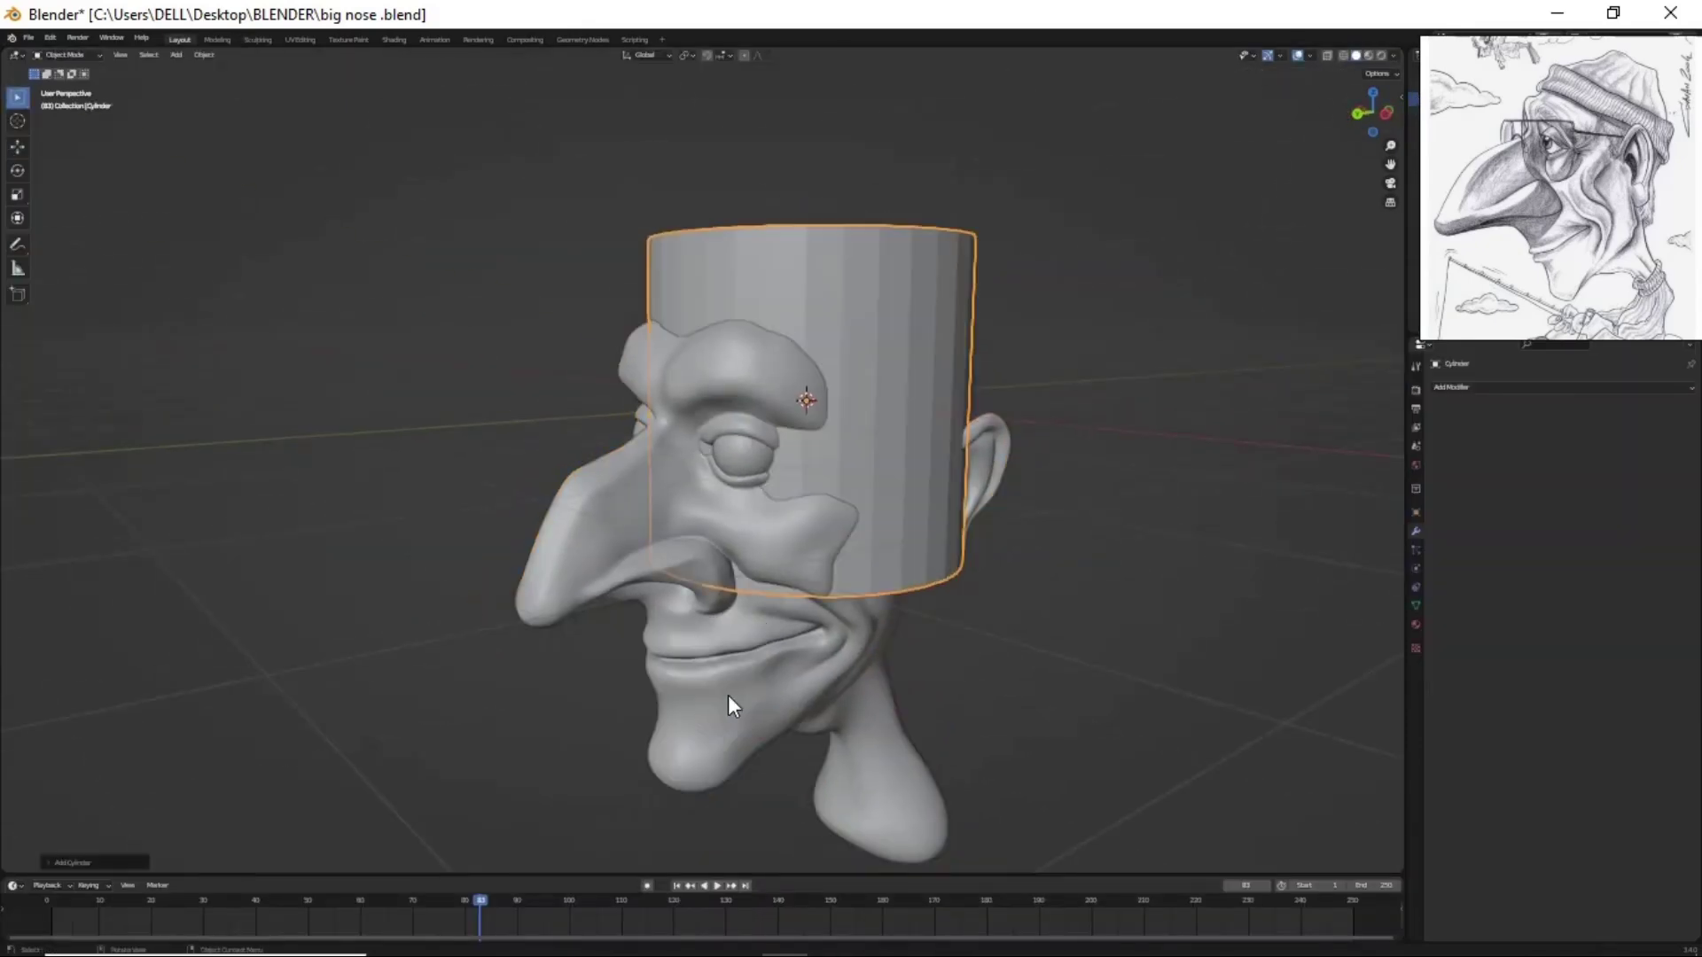
middle_drag(727, 695, 752, 644)
key(s)
key(z)
click(743, 516)
middle_drag(742, 516, 734, 422)
- Keep the cylinder upright and add a horizontal loop cut in Edit Mode
key(r)
key(x)
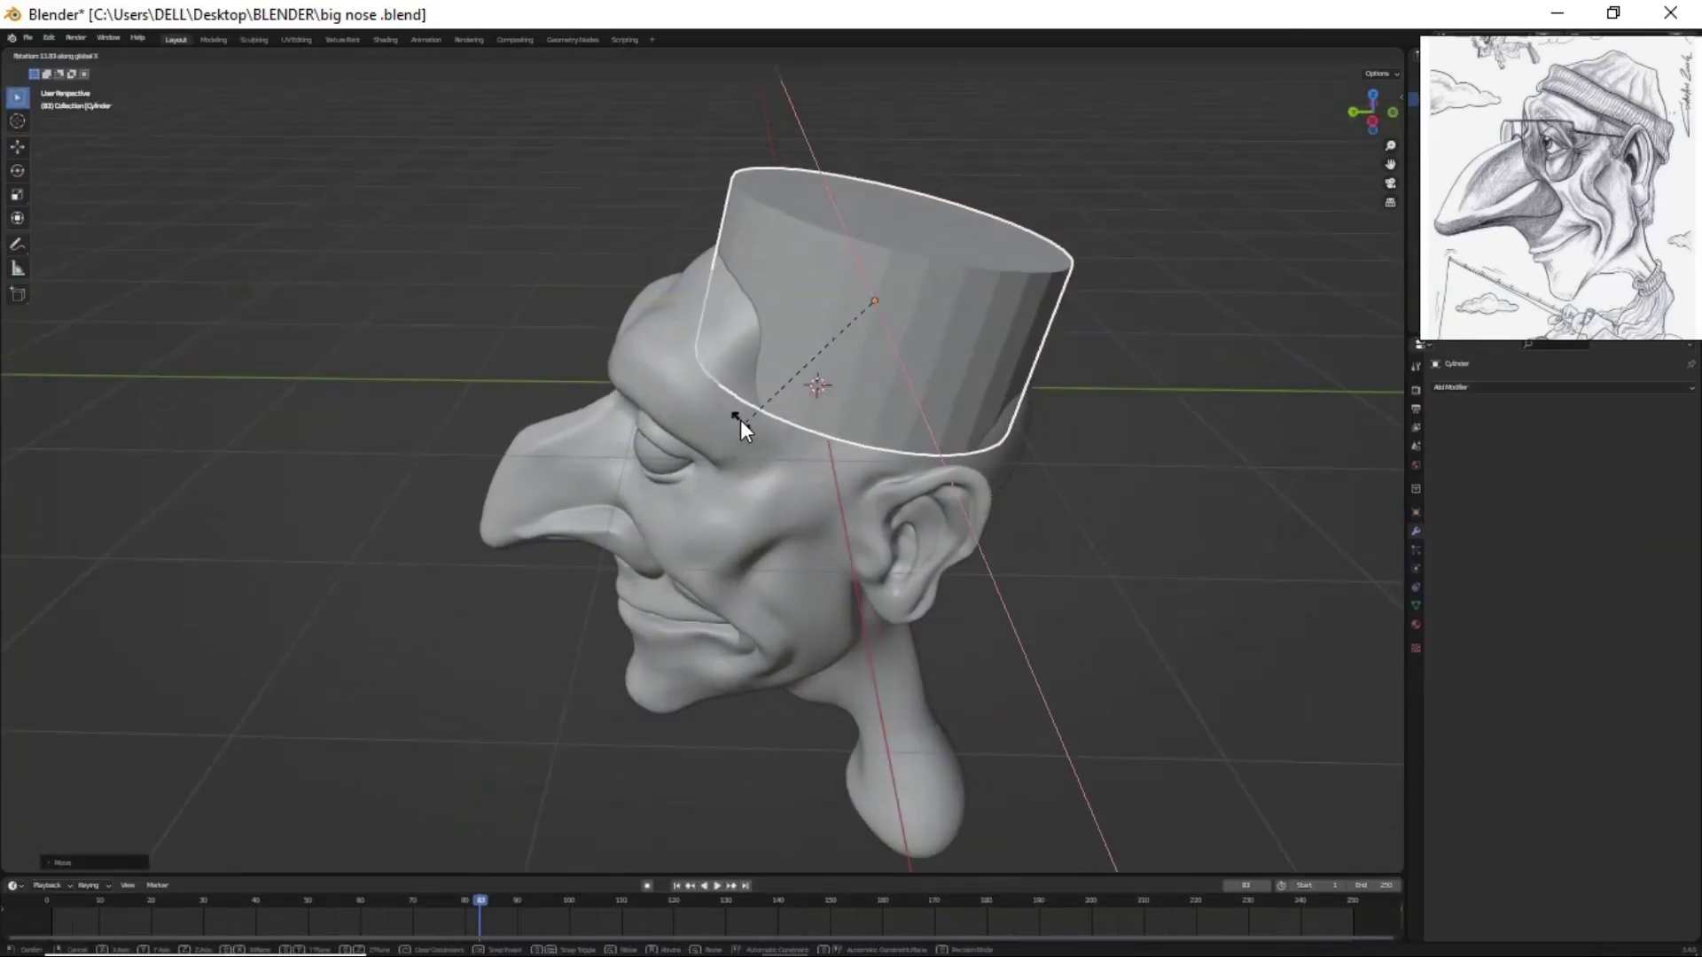
right_click(810, 373)
mouse_move(810, 372)
middle_down()
mouse_move(848, 530)
mouse_move(848, 359)
mouse_move(707, 437)
middle_up()
key(Tab)
key(ctrl+r)
click(843, 480)
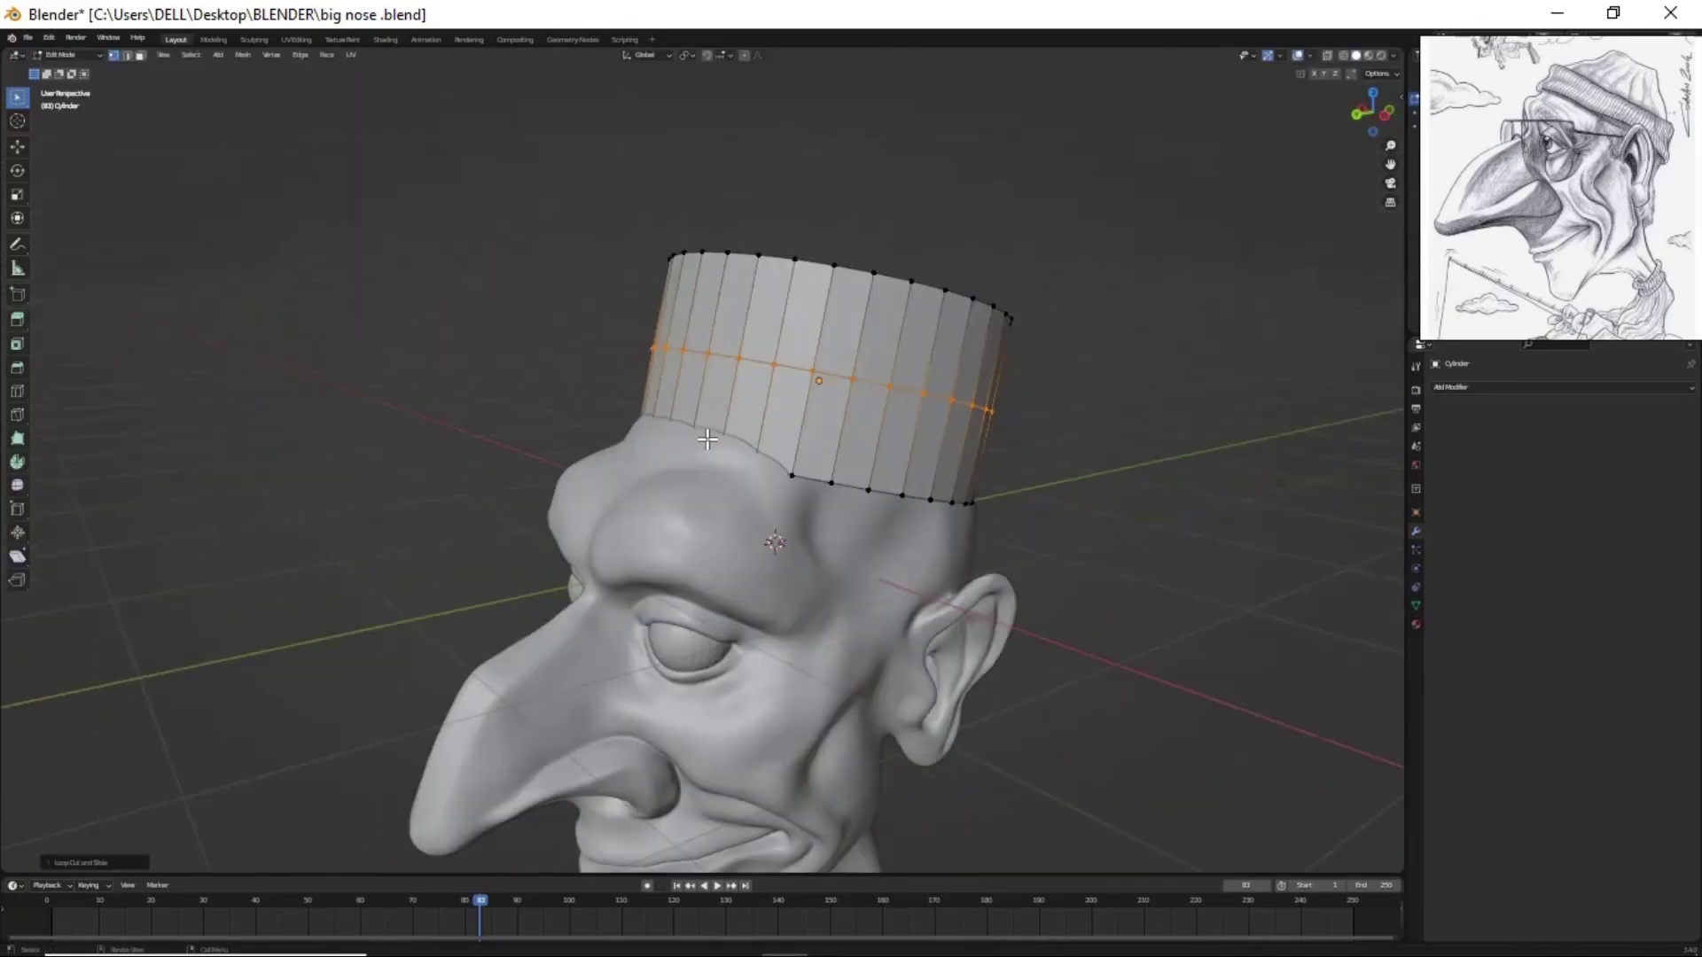
- Scale the cylinder's top inward to taper it into a cone
click(49, 38)
click(88, 226)
middle_drag(797, 399, 892, 331)
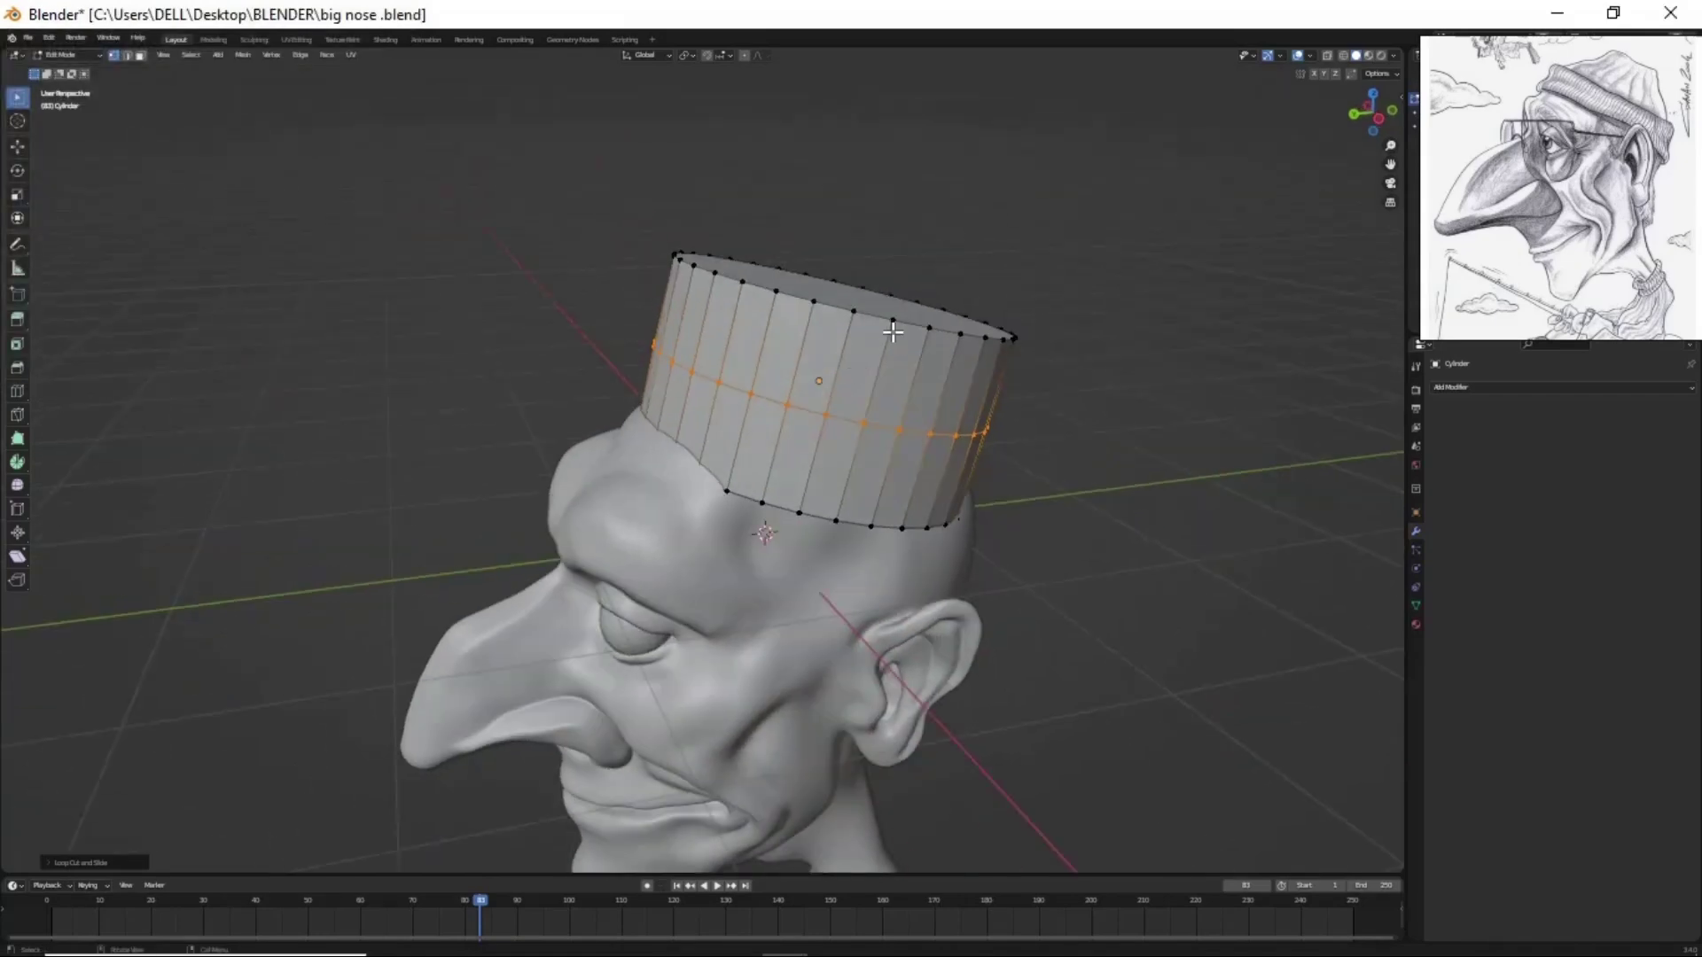
middle_drag(693, 736, 911, 675)
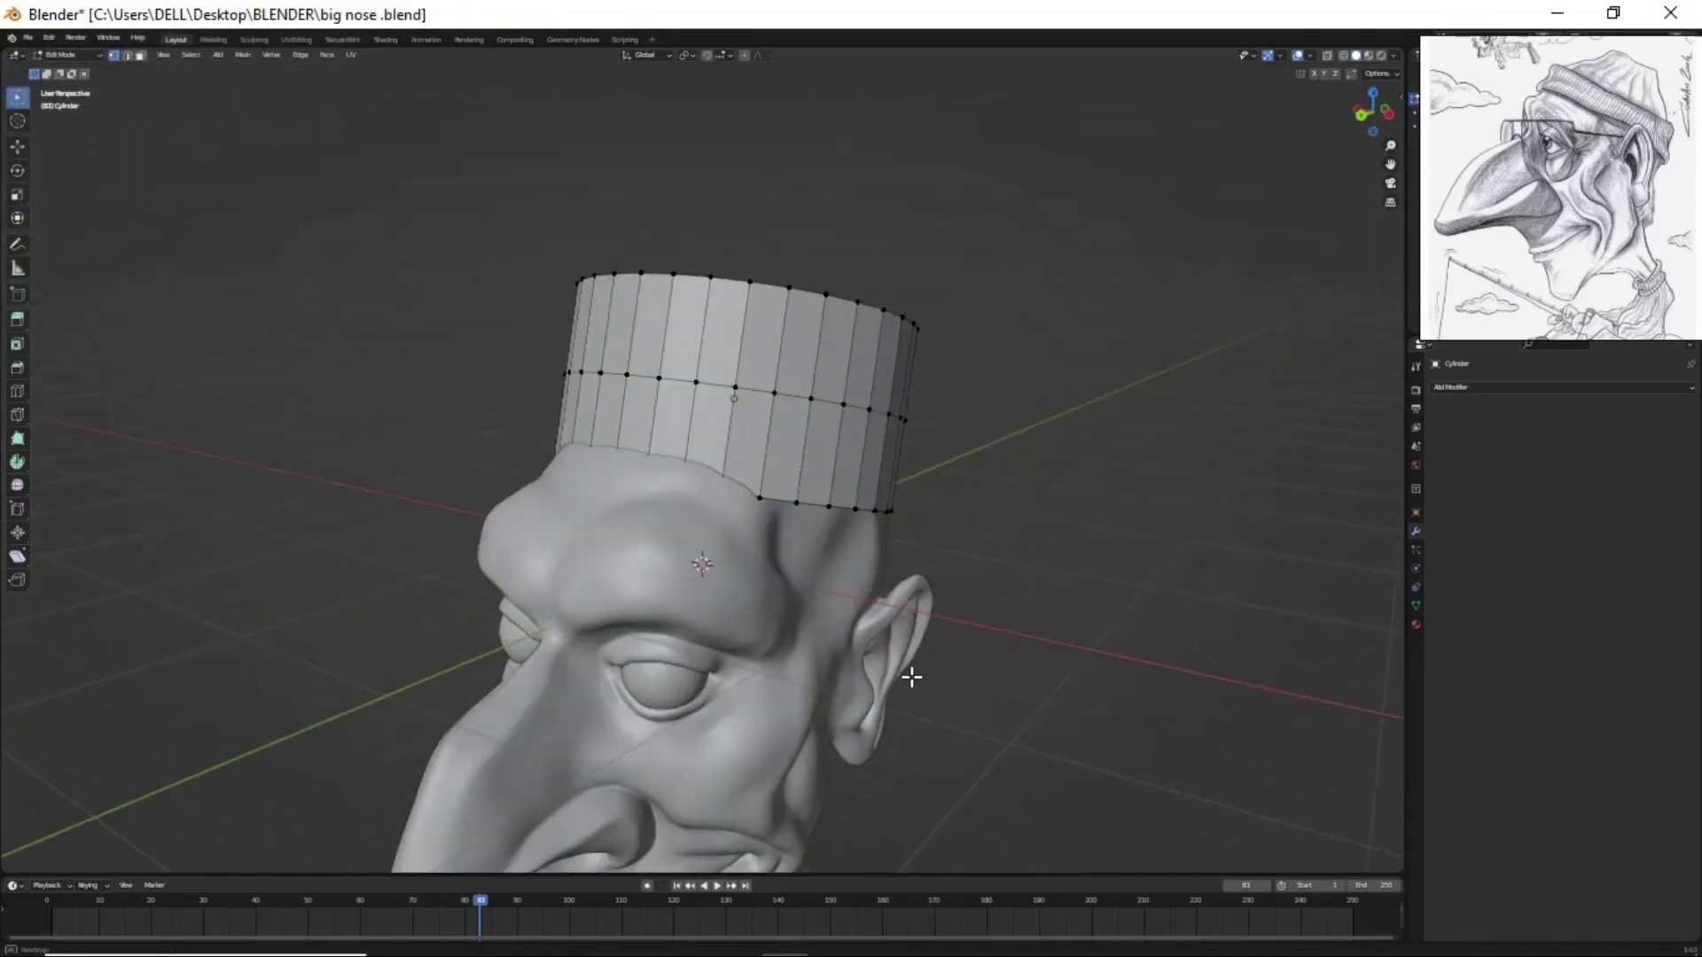
scroll(911, 675, up, 4)
middle_drag(531, 647, 587, 461)
key(s)
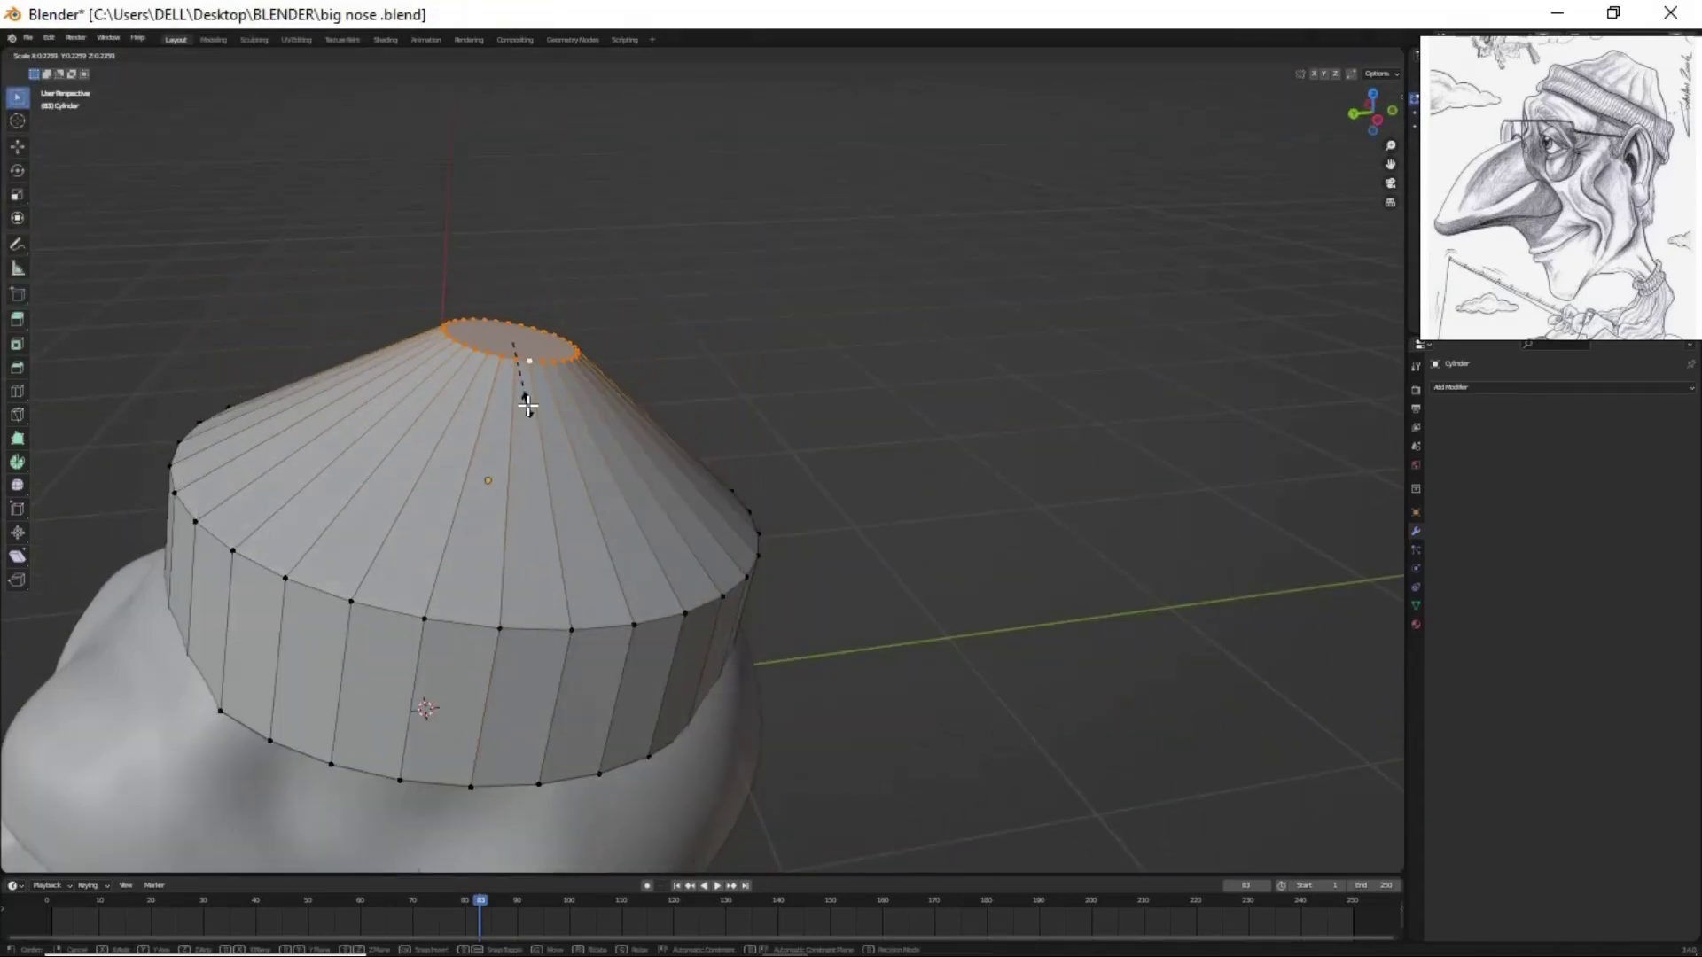
middle_drag(445, 608, 632, 609)
scroll(632, 609, down, 3)
- Shrink the top ring further, then scale the whole cap down to size
key(s)
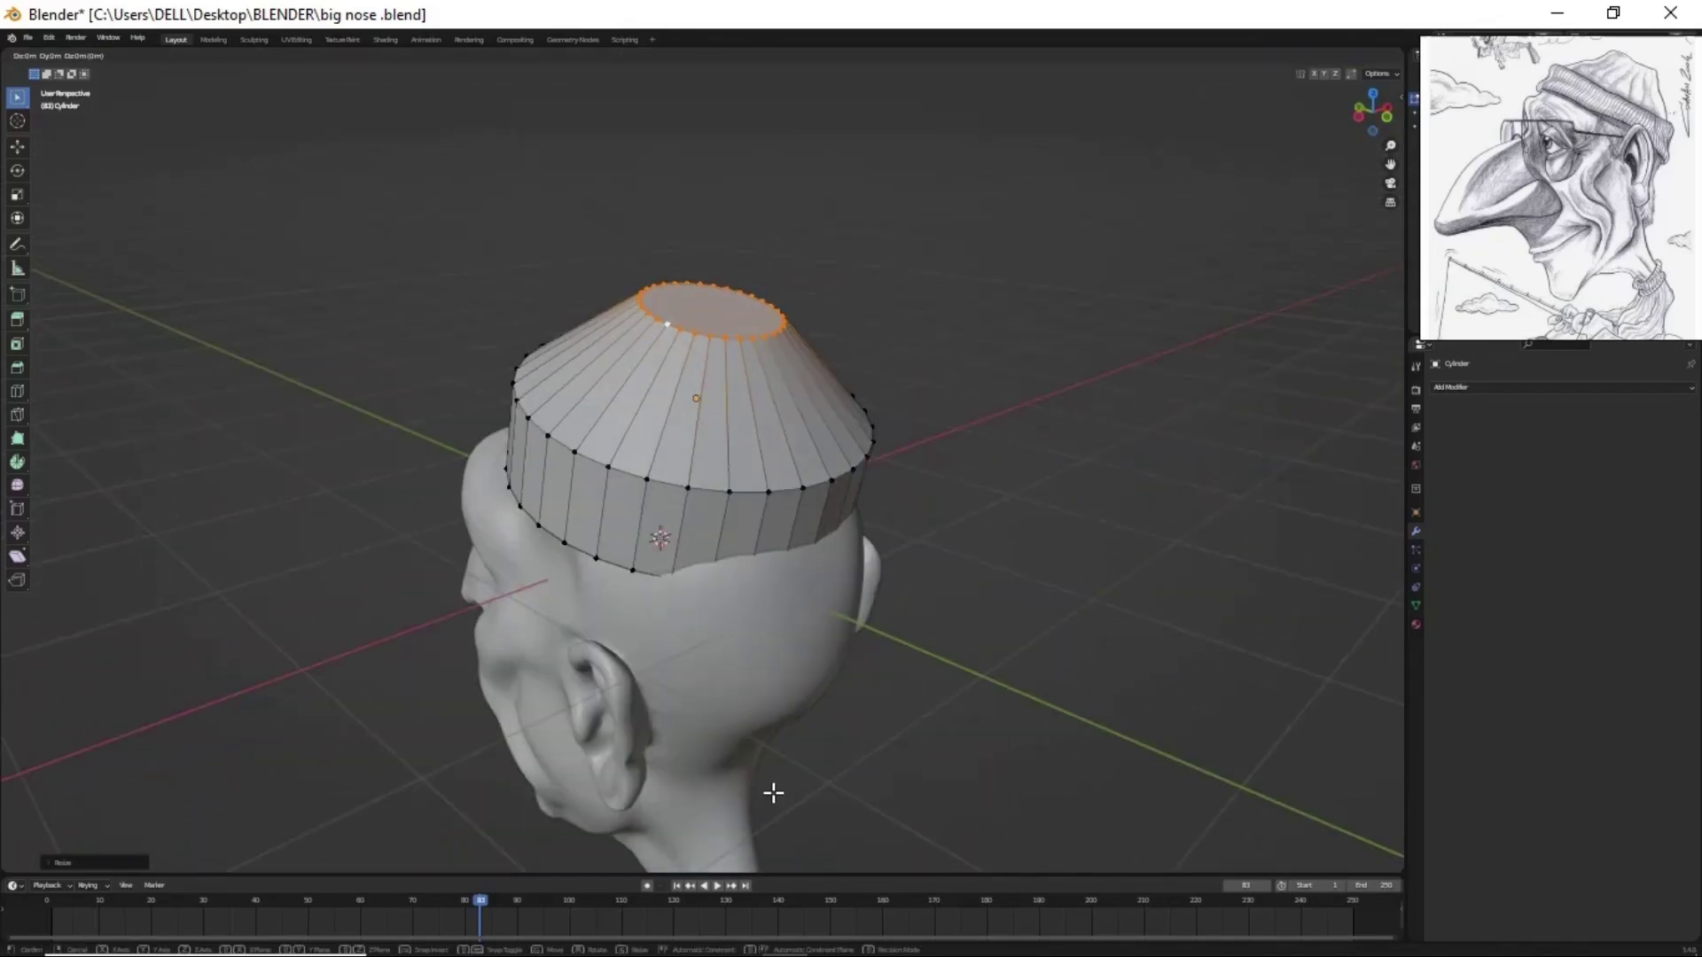
key(e)
key(Escape)
key(s)
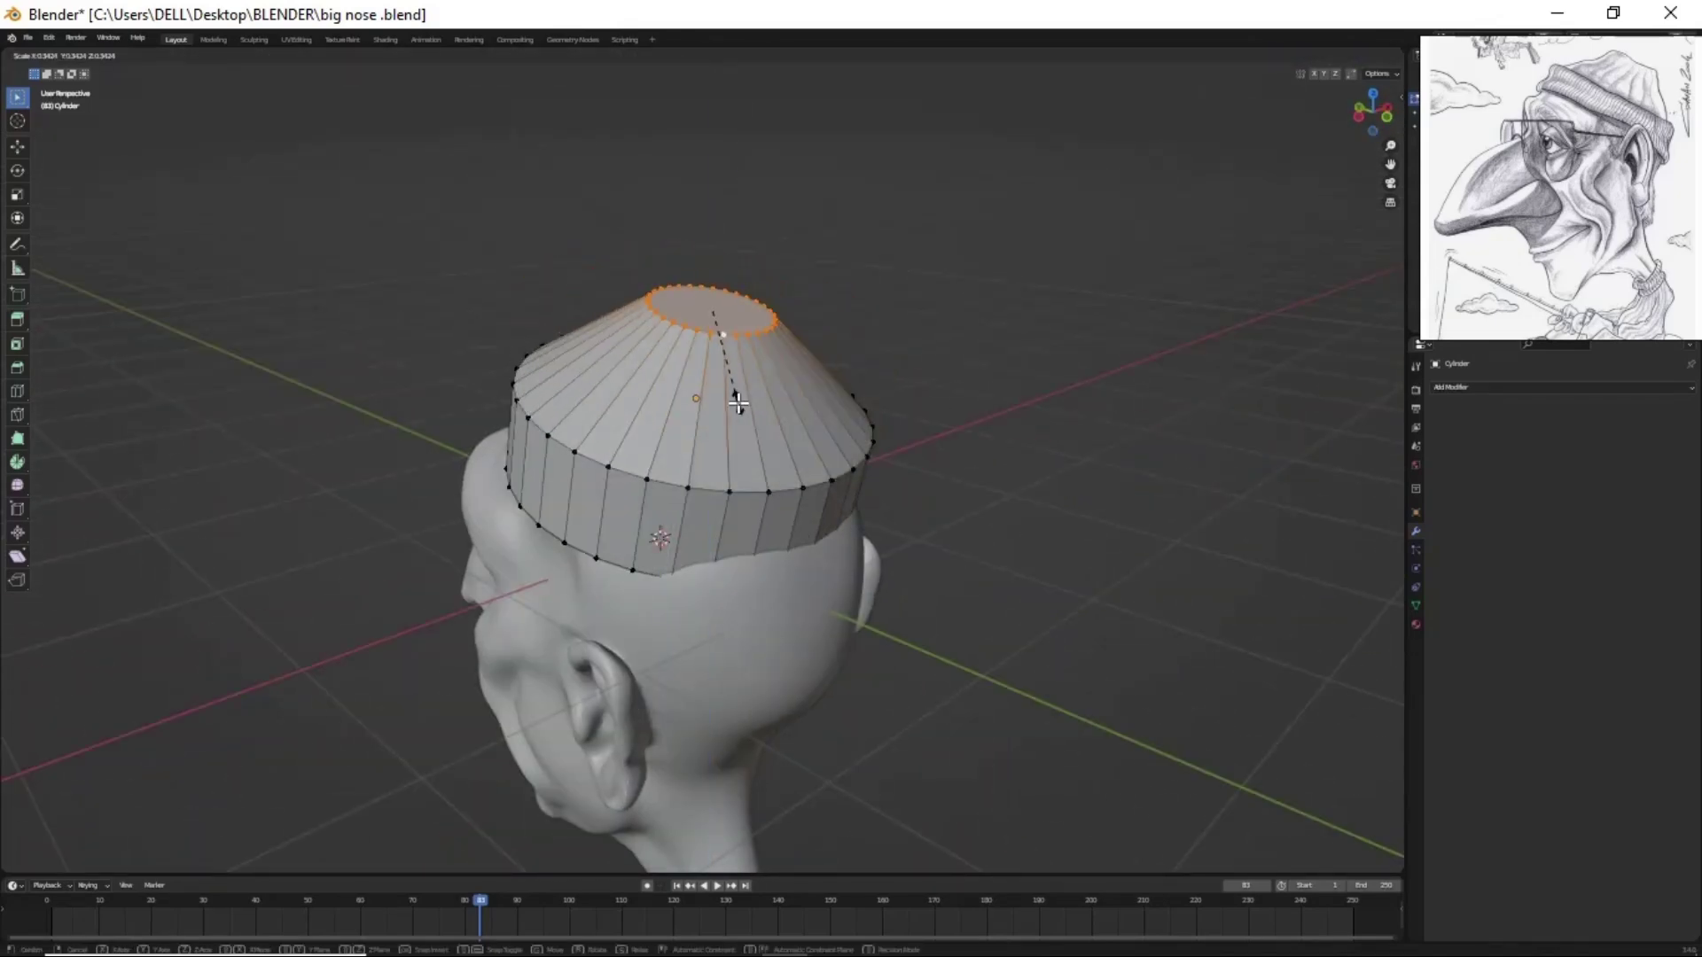
mouse_move(554, 704)
middle_down()
mouse_move(651, 657)
mouse_move(709, 716)
mouse_move(589, 776)
mouse_move(734, 654)
middle_up()
key(a)
key(s)
click(652, 658)
- Tilt the cap and move it into position on top of the head
key(s)
click(639, 695)
key(g)
click(907, 259)
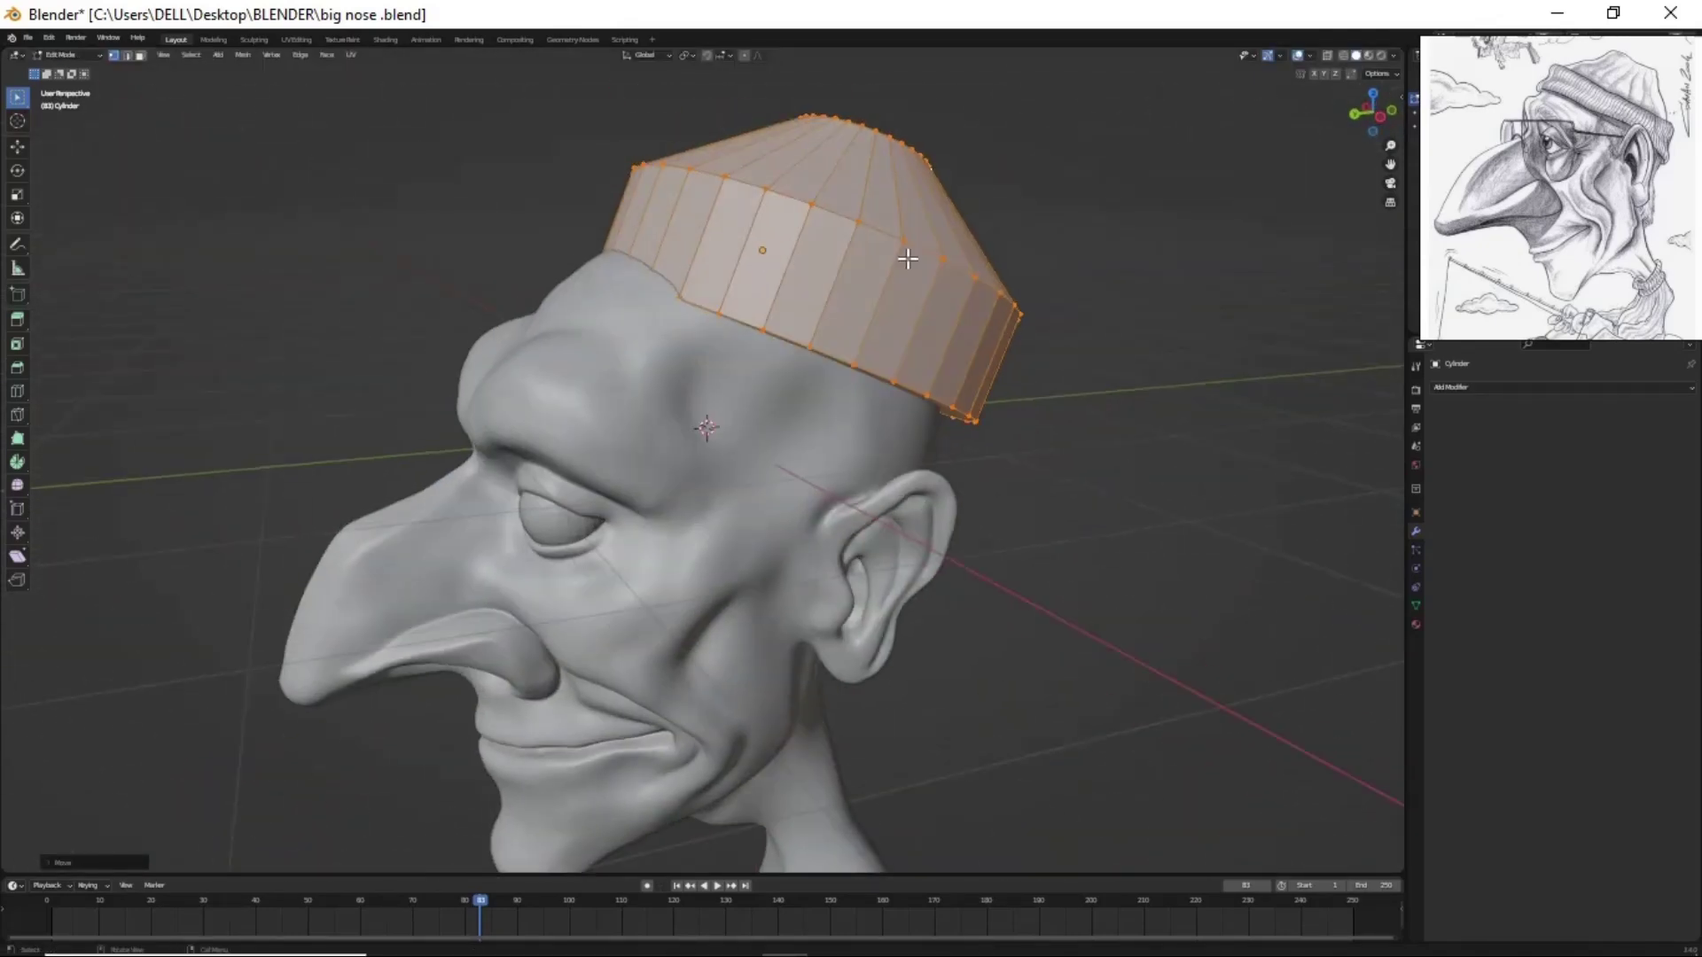
key(e)
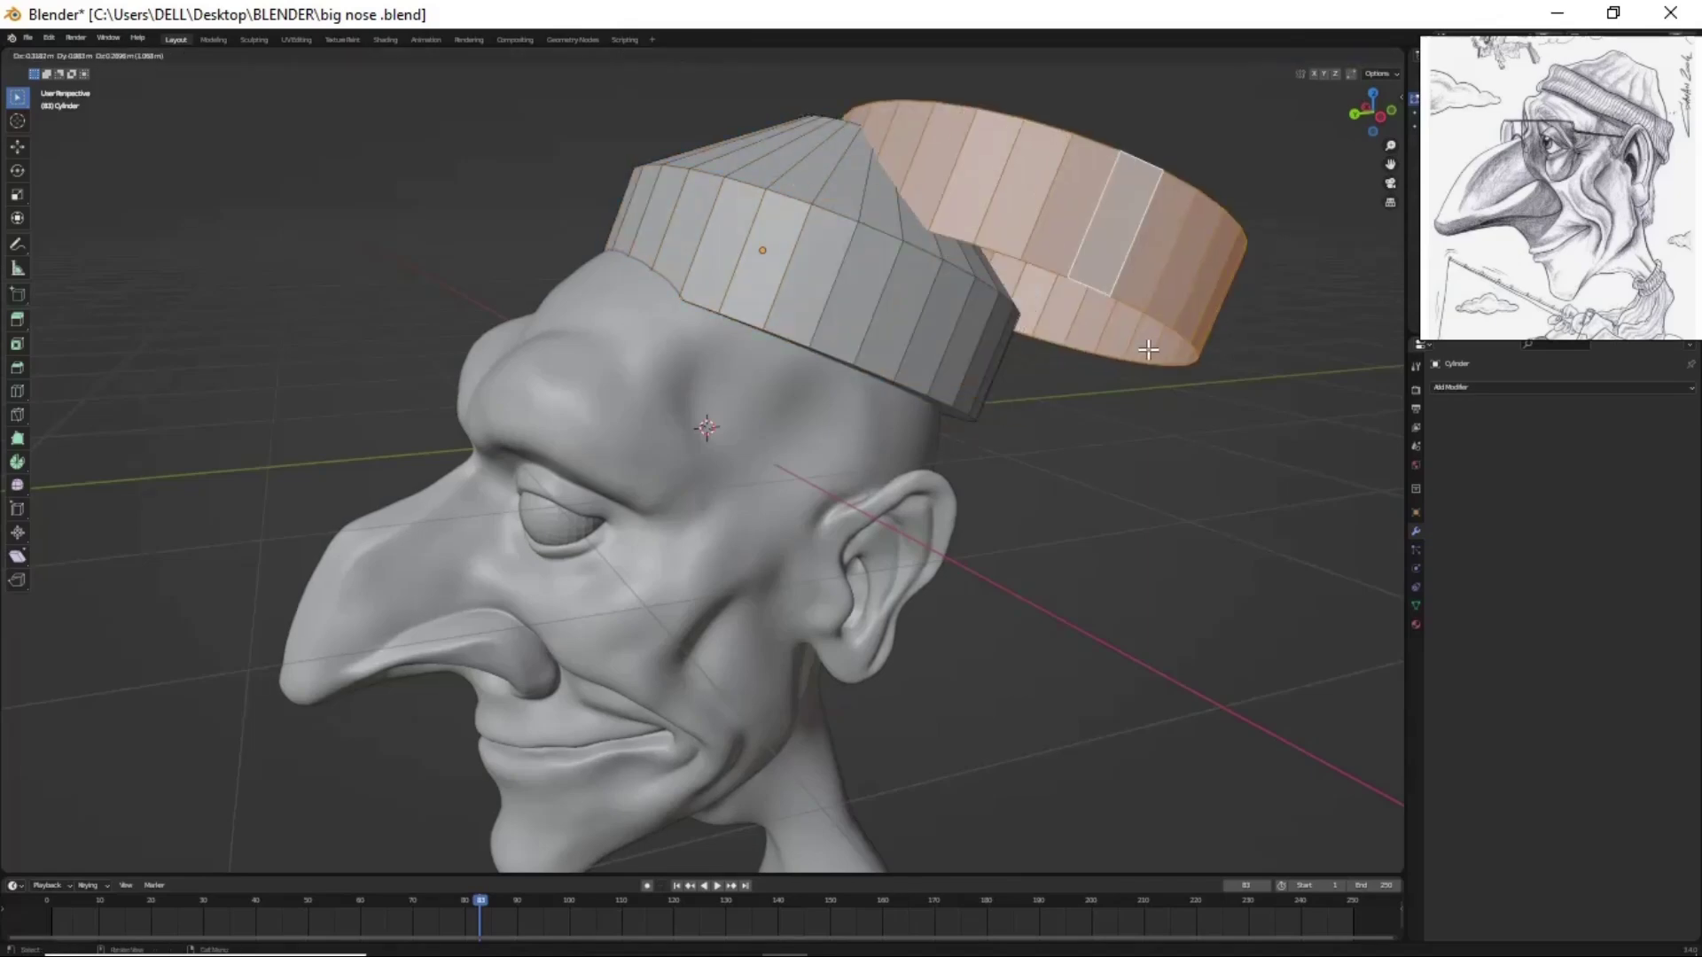
key(Escape)
- Leave Edit Mode and switch to the Sculpting workspace for the cap
middle_drag(878, 364, 722, 527)
key(Tab)
mouse_move(759, 671)
middle_down()
mouse_move(848, 275)
mouse_move(797, 399)
middle_up()
click(253, 39)
middle_drag(780, 550, 854, 419)
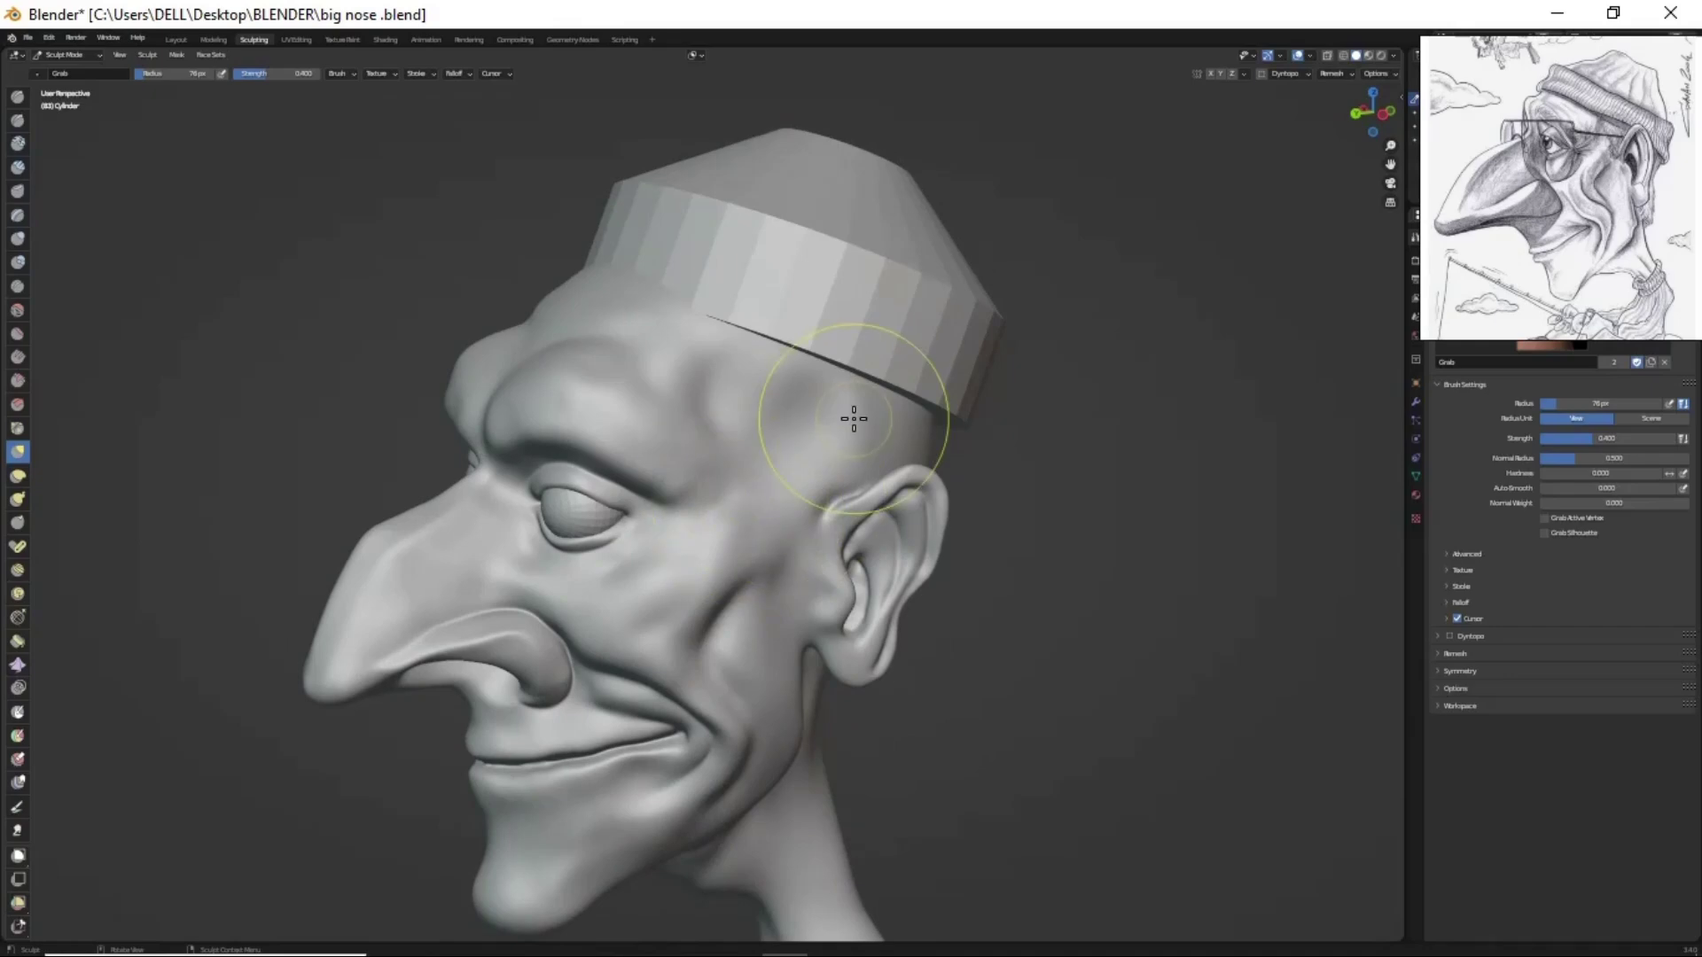
- Resize the brush and sculpt the cap's crown into a drooping, folded beanie tip
click(63, 225)
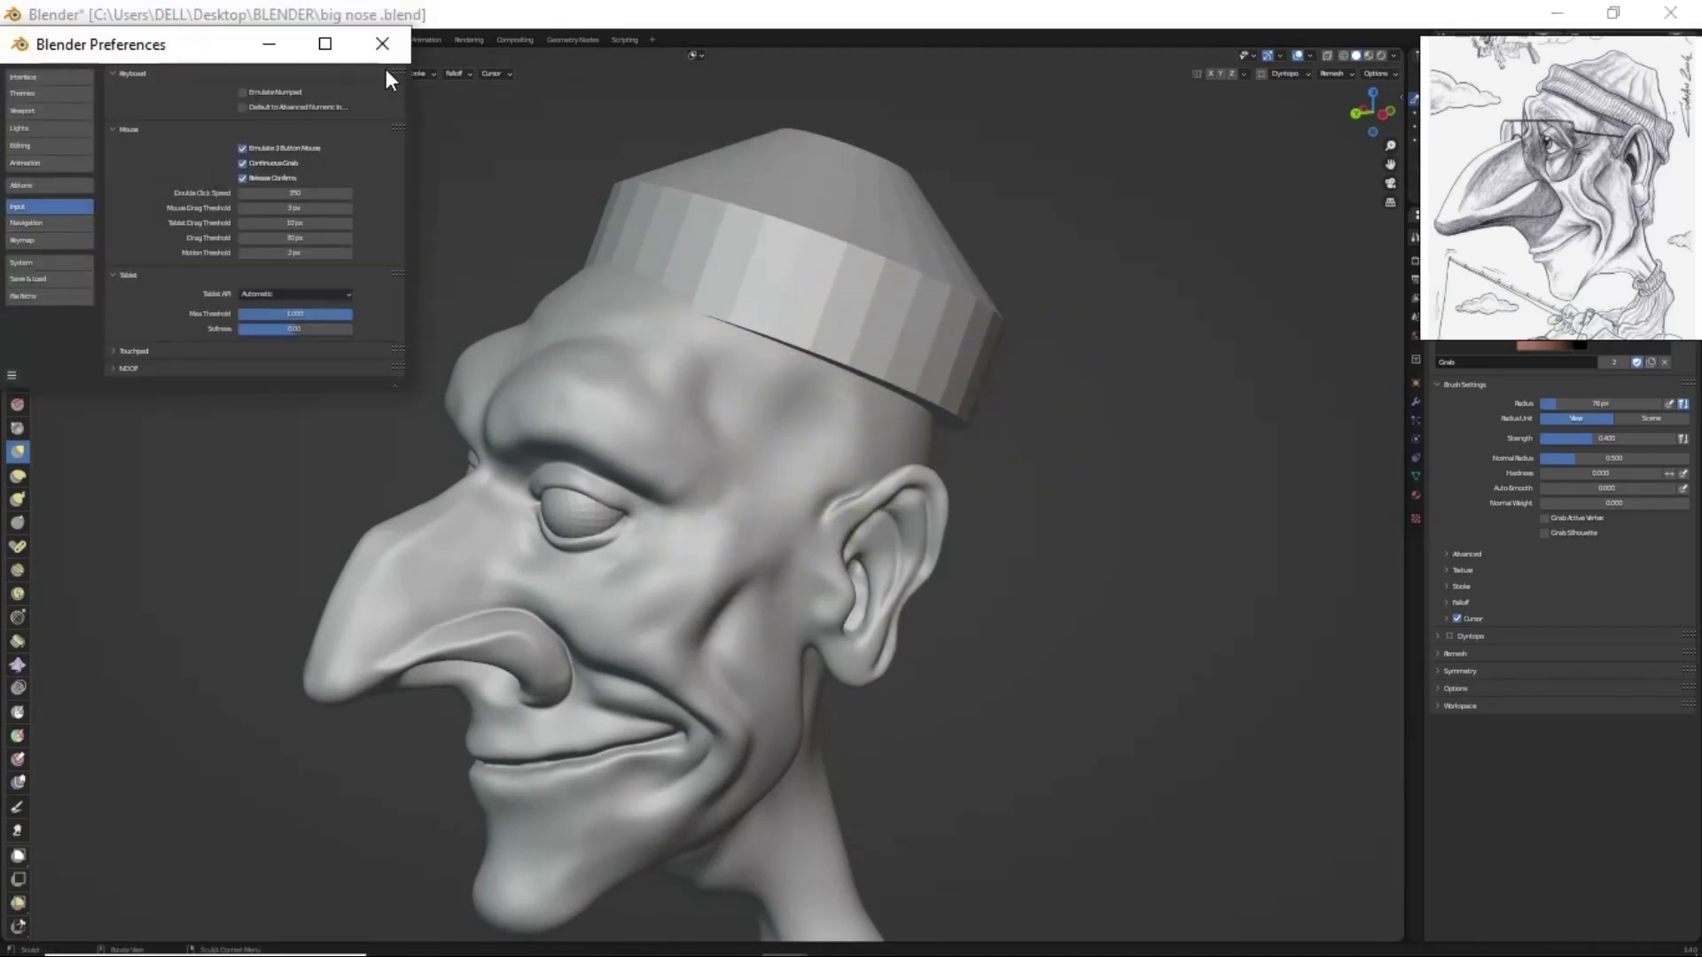
click(380, 39)
mouse_move(949, 379)
middle_down()
mouse_move(858, 406)
mouse_move(1057, 414)
mouse_move(1020, 443)
mouse_move(1215, 18)
mouse_move(1071, 326)
mouse_move(1183, 252)
mouse_move(998, 369)
mouse_move(1082, 323)
mouse_move(1211, 714)
mouse_move(1102, 342)
mouse_move(1082, 437)
mouse_move(1147, 566)
mouse_move(856, 522)
mouse_move(851, 361)
mouse_move(922, 505)
mouse_move(866, 479)
mouse_move(880, 498)
mouse_move(1031, 136)
middle_up()
key(f)
click(1211, 713)
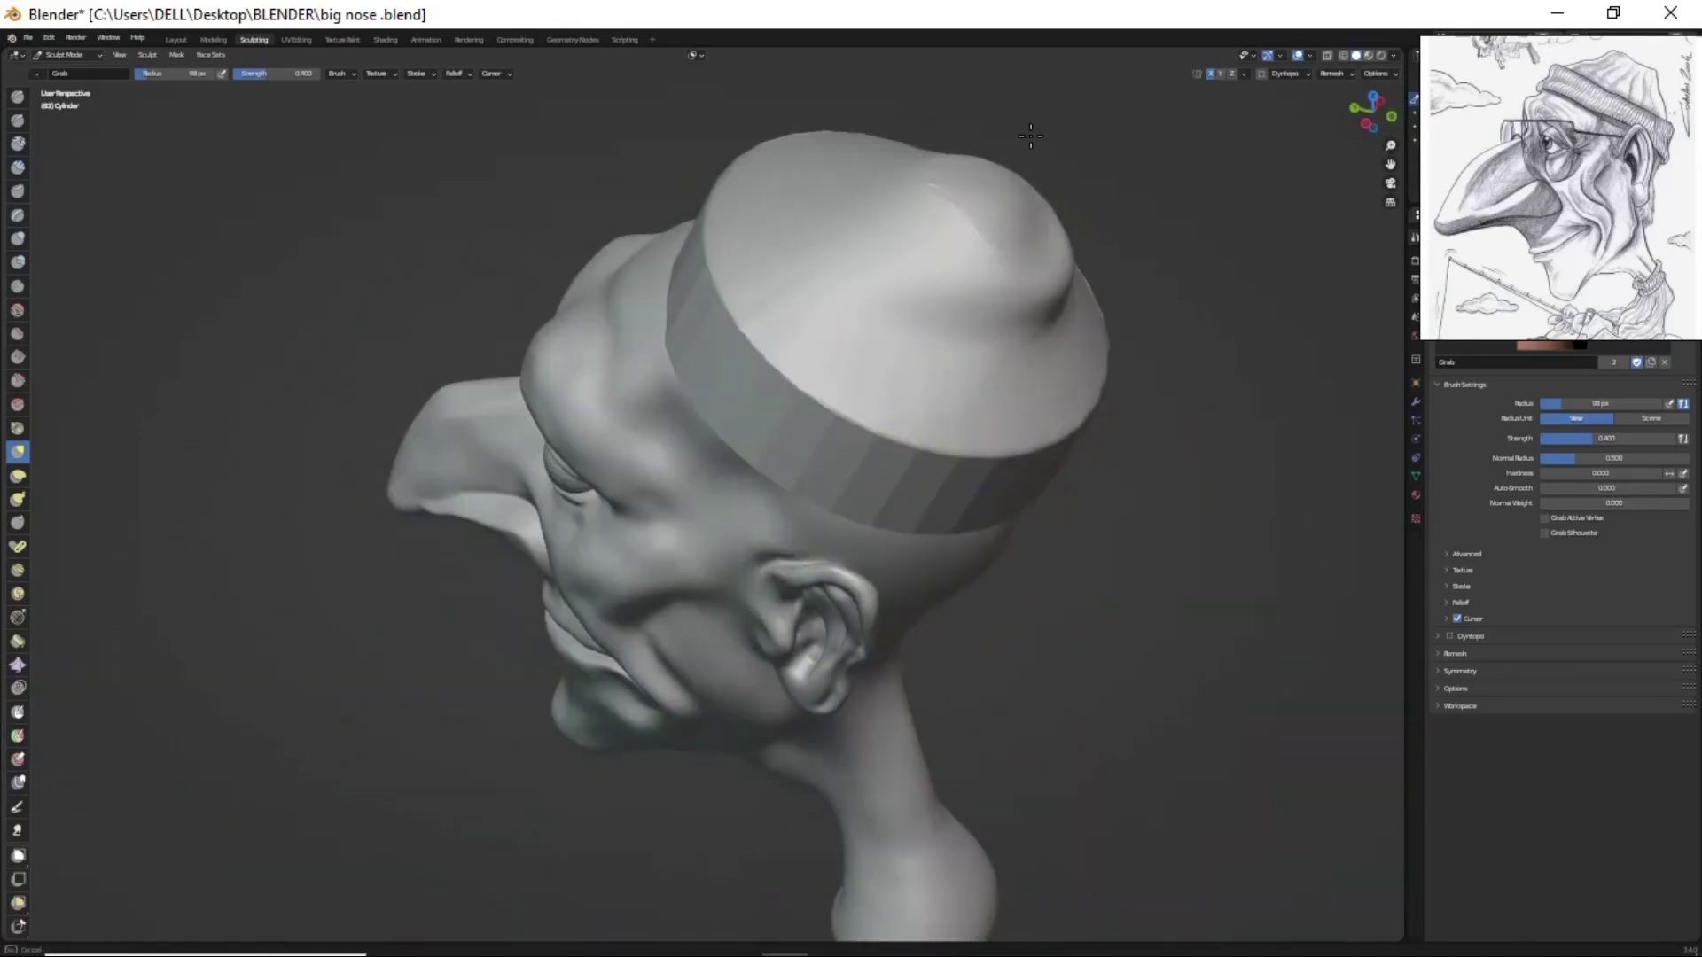
mouse_move(902, 293)
middle_down()
mouse_move(998, 387)
mouse_move(749, 415)
middle_up()
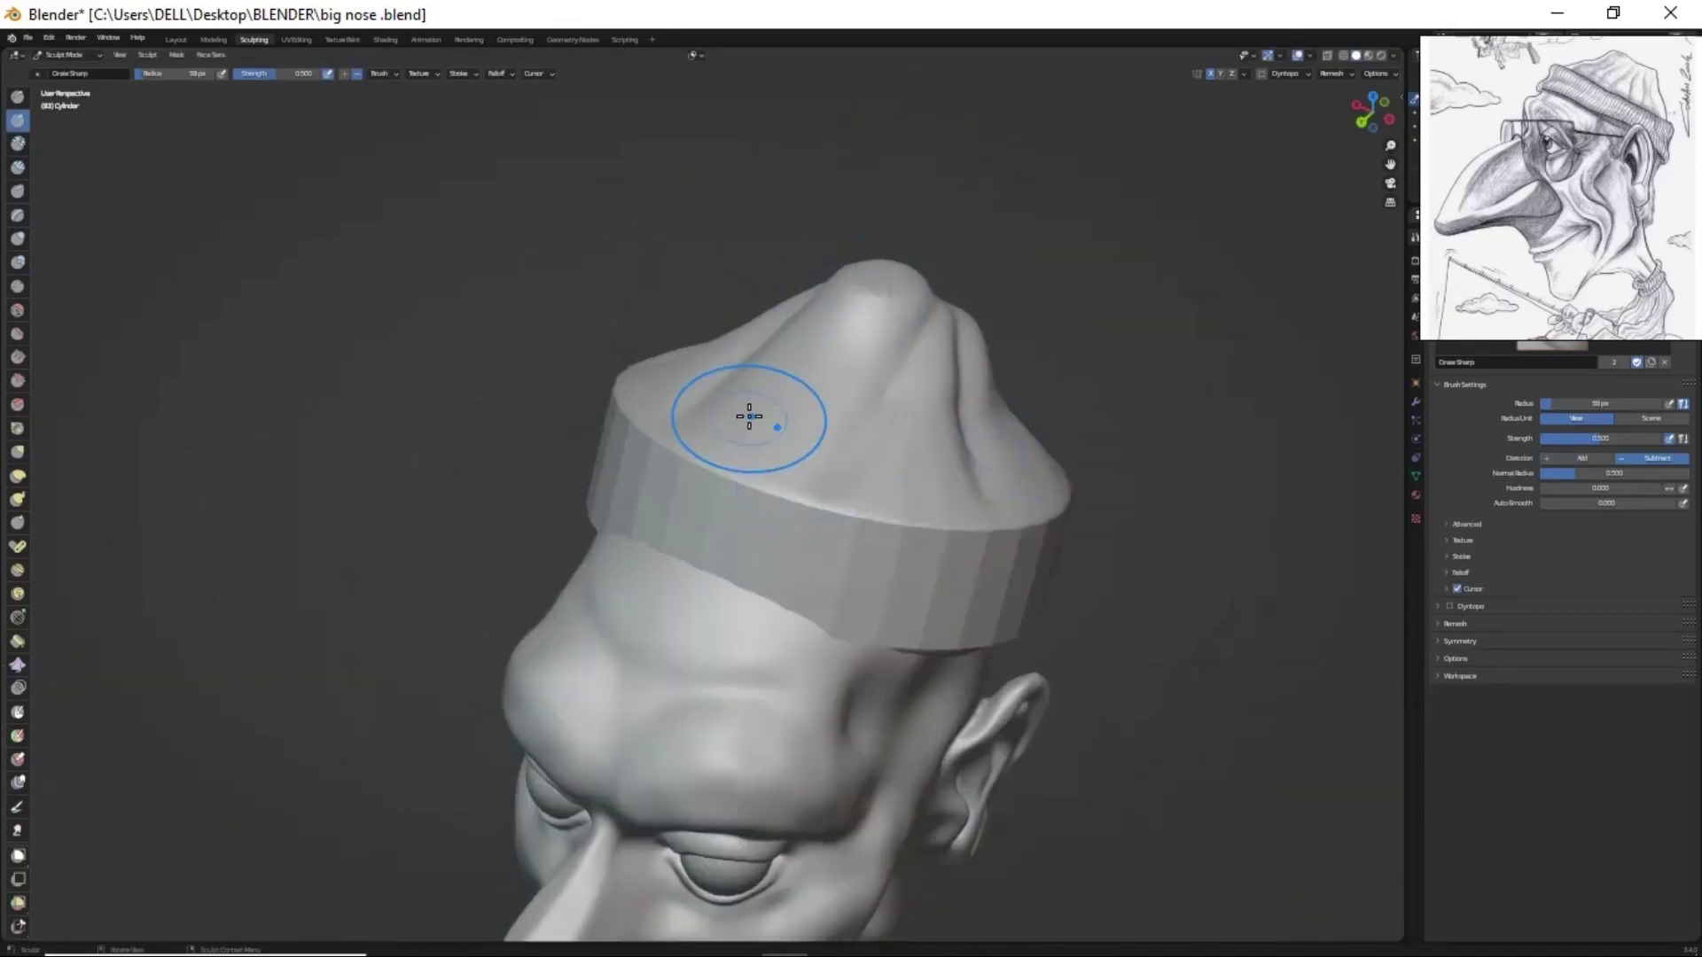
mouse_move(1015, 228)
middle_down()
mouse_move(1159, 475)
mouse_move(921, 561)
middle_up()
click(176, 39)
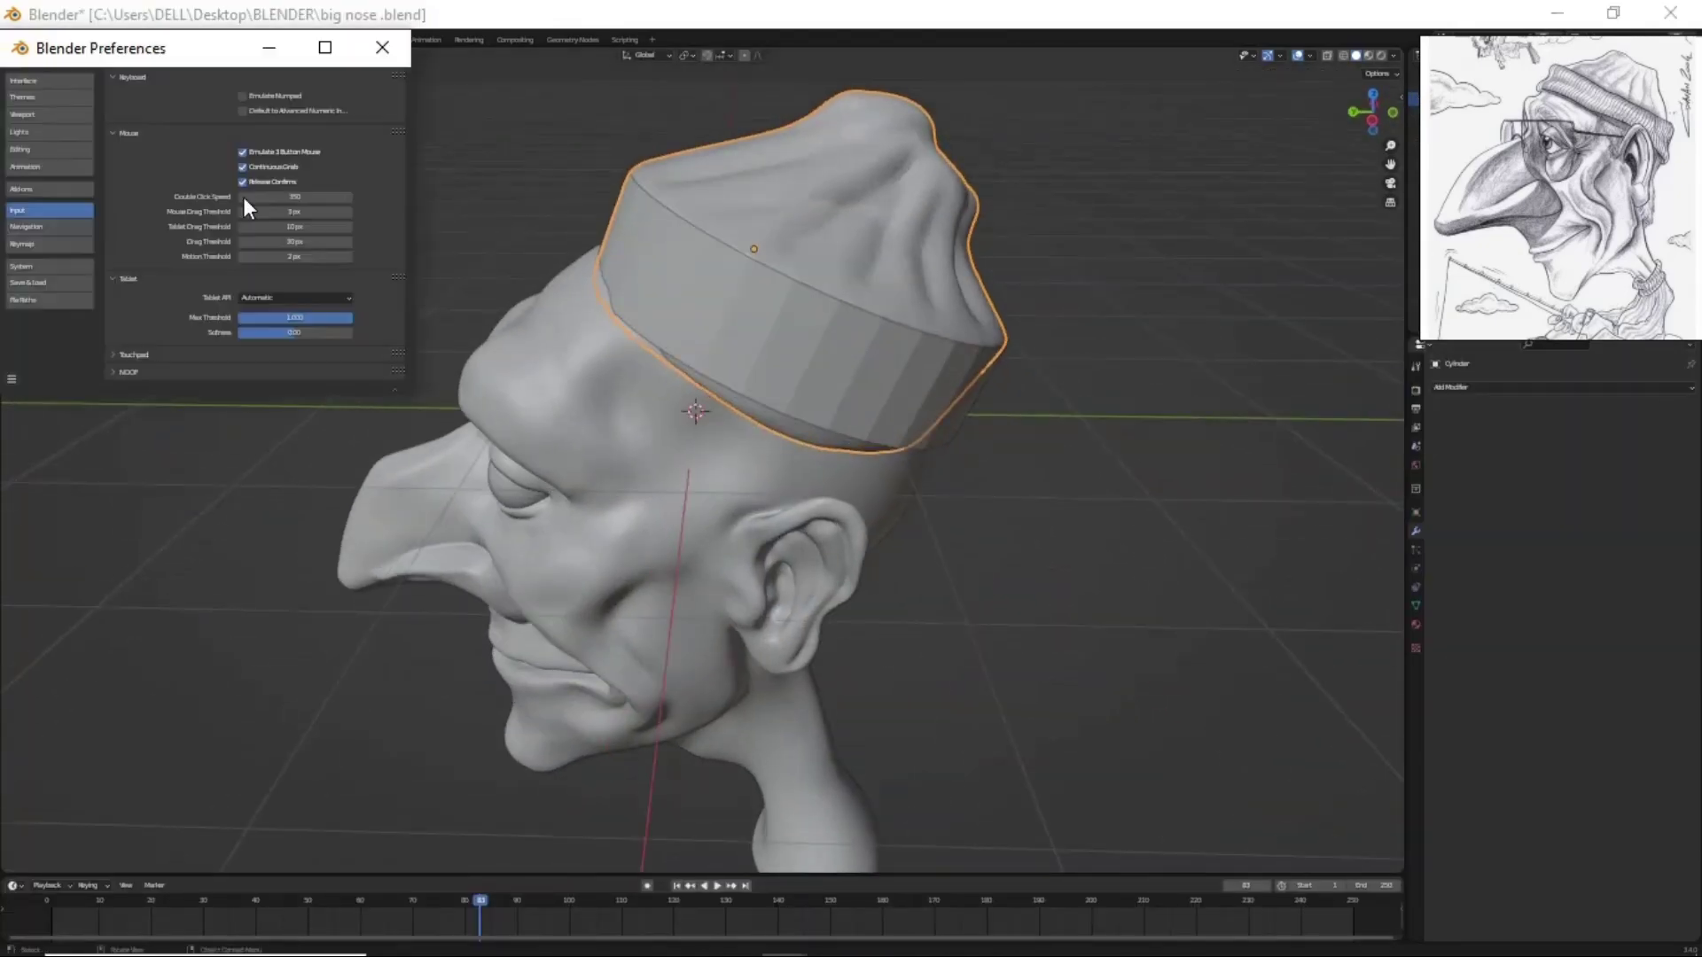
- Rotate, scale and extrude the cap's bottom ring into a turned-up brim band
middle_drag(754, 580, 749, 502)
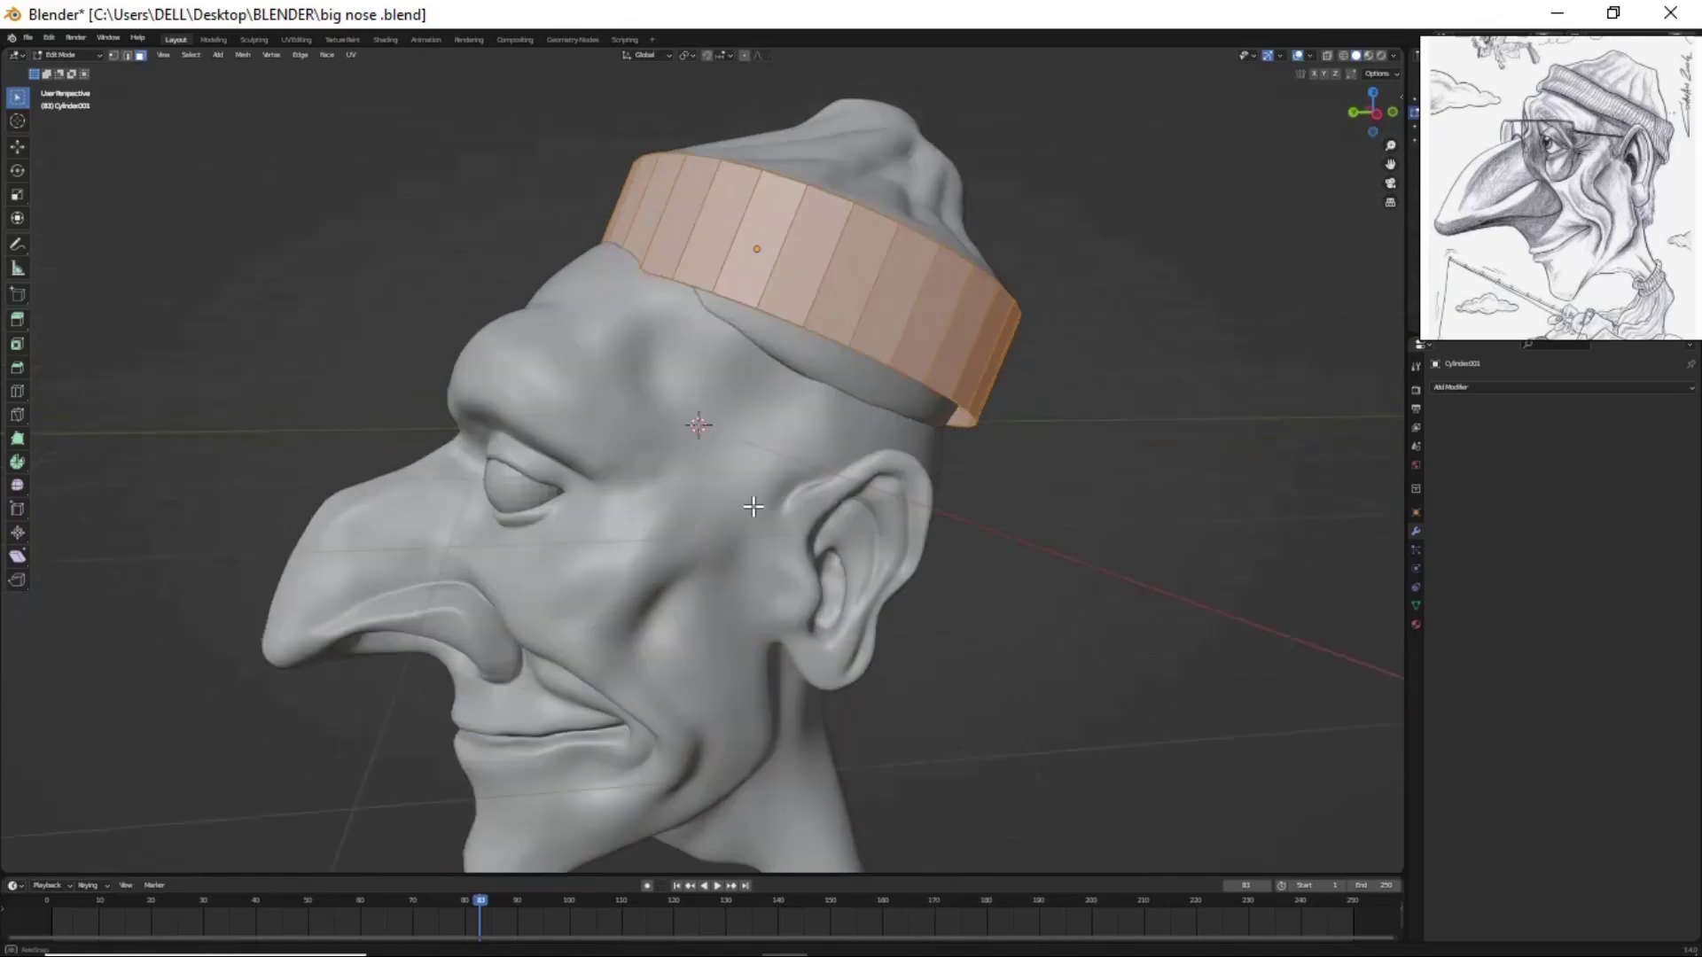
key(r)
click(806, 570)
middle_drag(806, 570, 667, 662)
click(777, 736)
mouse_move(777, 737)
middle_down()
mouse_move(801, 548)
mouse_move(1141, 484)
mouse_move(923, 588)
middle_up()
click(801, 548)
- Clear the selection and return to Sculpting to blend the band into the hat
click(48, 37)
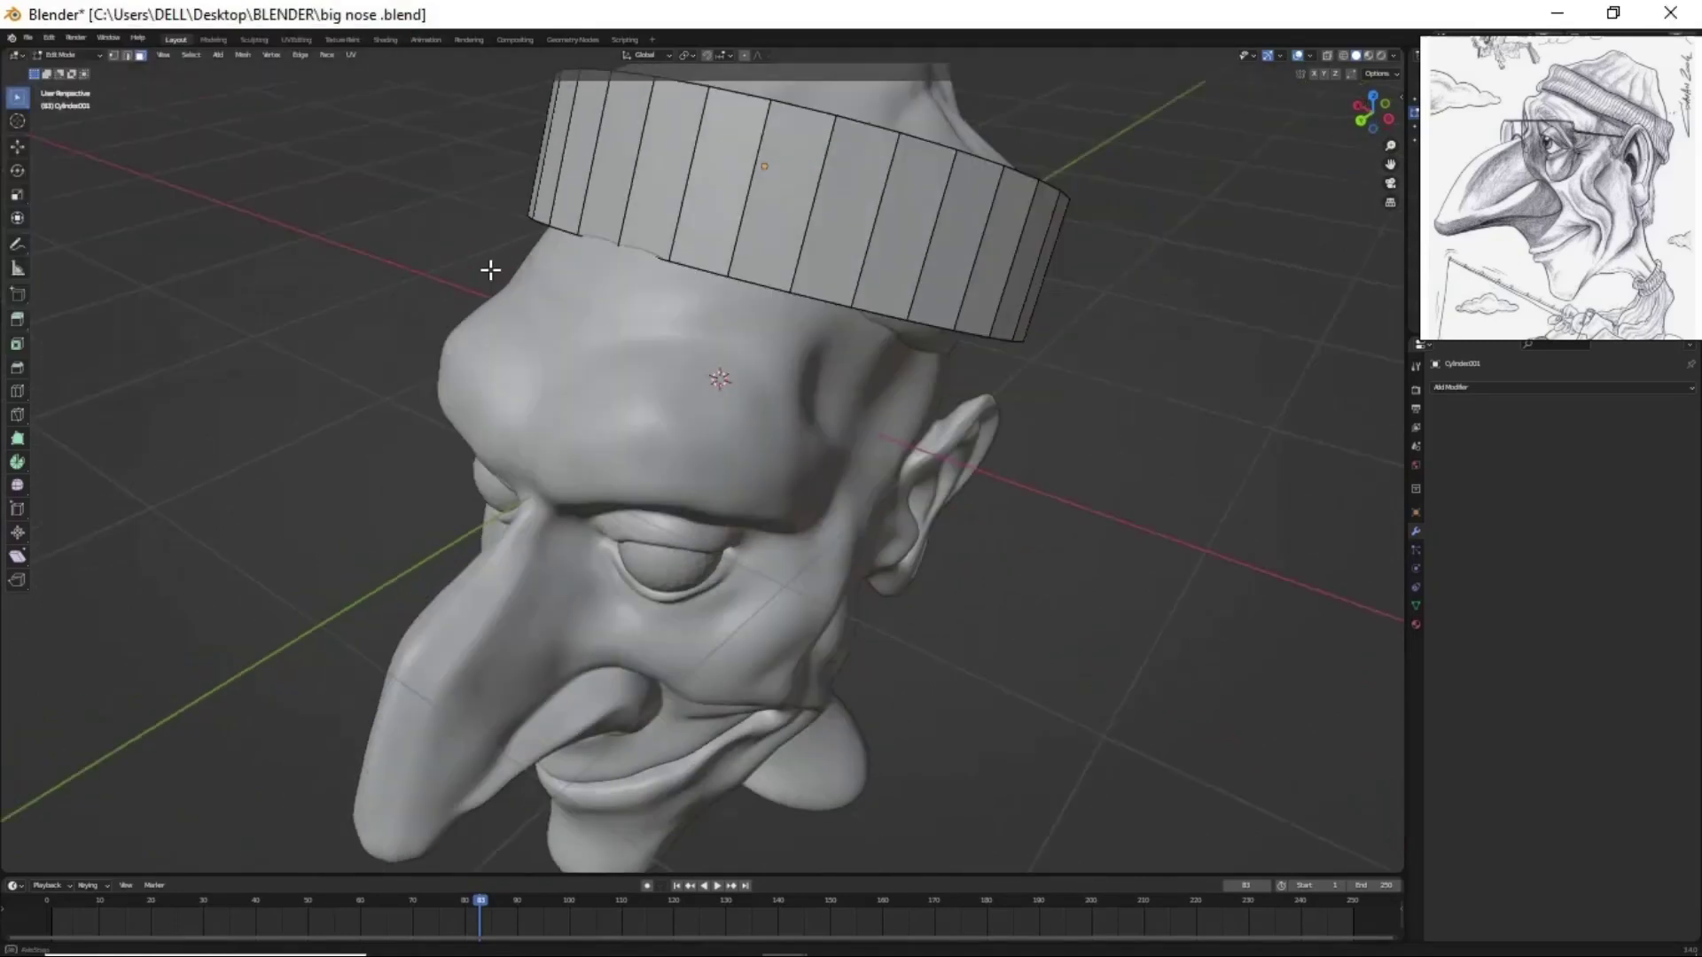
middle_drag(490, 266, 258, 93)
click(254, 39)
mouse_move(912, 448)
middle_down()
mouse_move(806, 437)
mouse_move(726, 467)
mouse_move(794, 515)
mouse_move(881, 437)
mouse_move(693, 324)
mouse_move(773, 303)
mouse_move(858, 391)
mouse_move(730, 497)
mouse_move(888, 444)
mouse_move(877, 417)
middle_up()
- Pull the top of the cap taller with the Grab brush
mouse_move(802, 279)
middle_down()
mouse_move(843, 547)
mouse_move(819, 463)
mouse_move(1174, 635)
middle_up()
middle_drag(770, 439, 1007, 549)
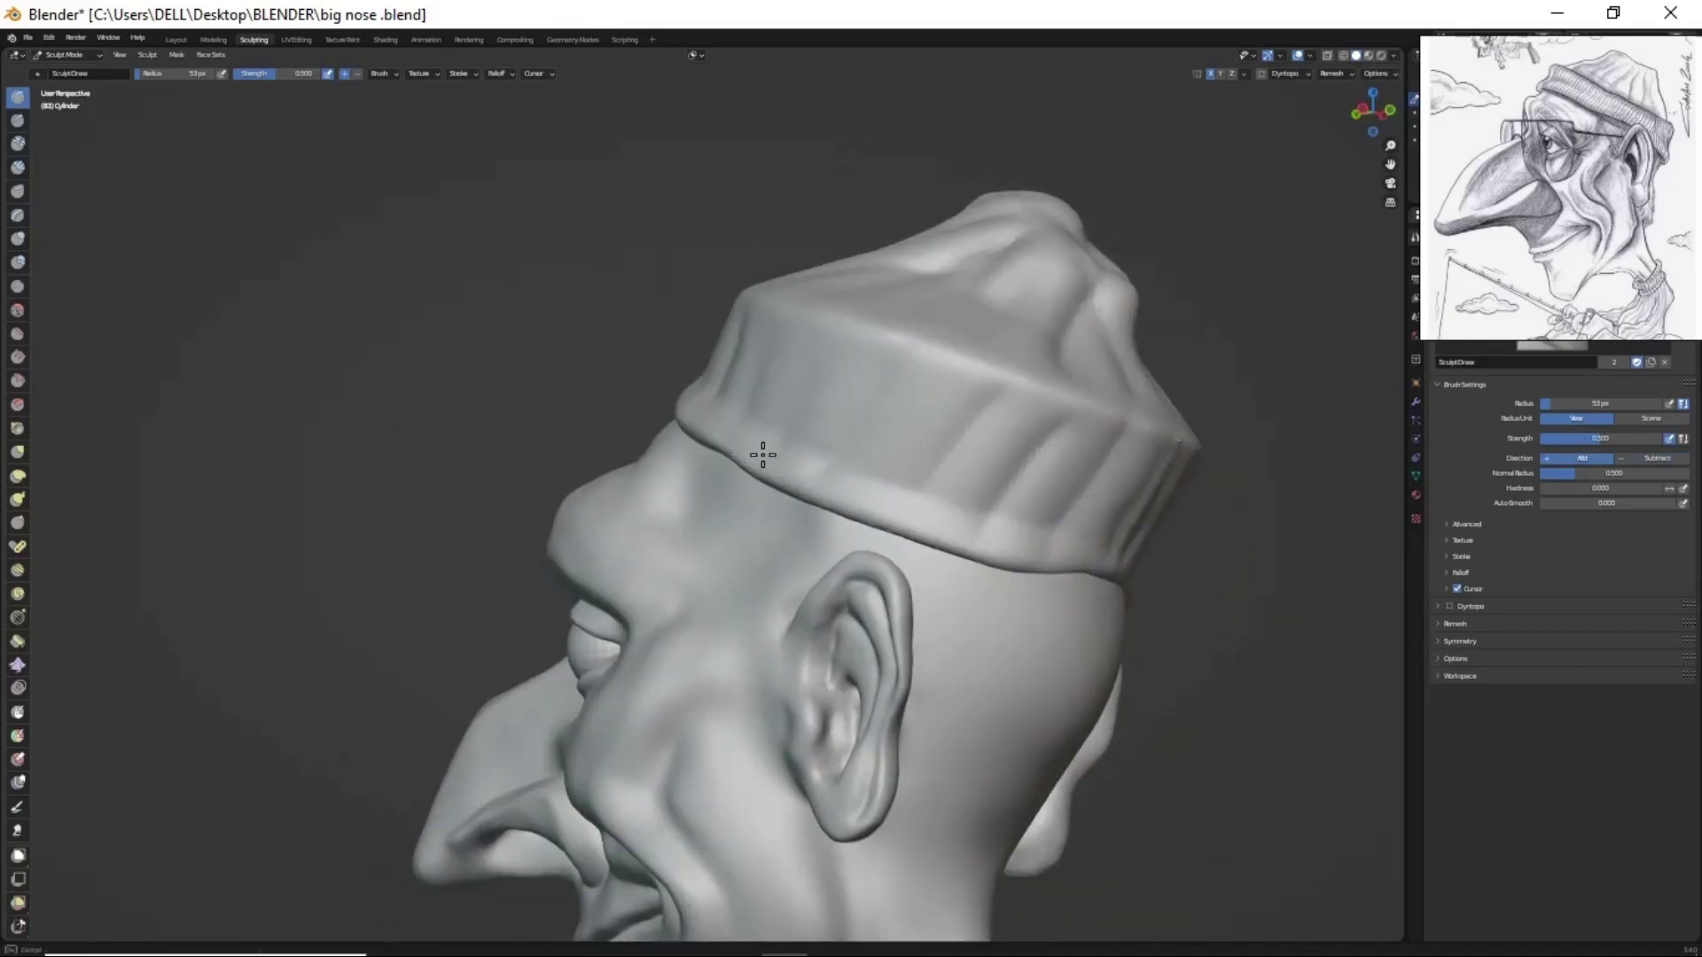
mouse_move(762, 455)
middle_down()
mouse_move(484, 385)
mouse_move(674, 497)
mouse_move(904, 570)
mouse_move(1044, 544)
mouse_move(1048, 623)
mouse_move(888, 585)
middle_up()
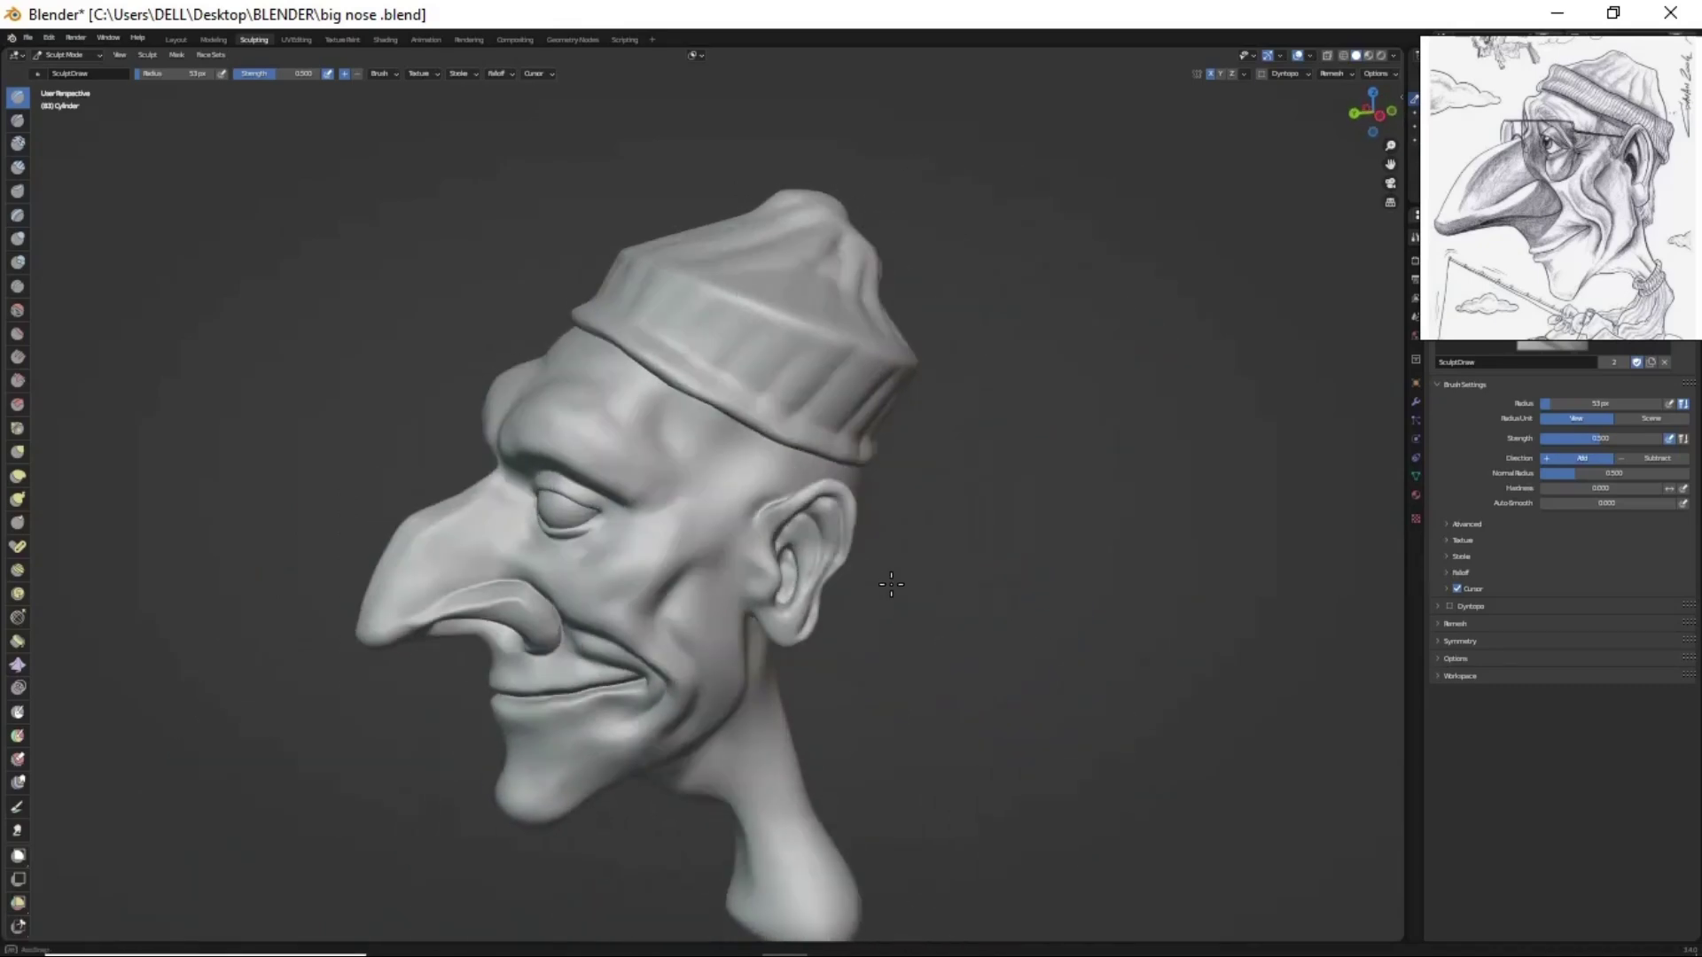
scroll(807, 450, up, 5)
mouse_move(1114, 556)
middle_down()
mouse_move(505, 653)
mouse_move(732, 615)
mouse_move(839, 559)
middle_up()
scroll(505, 653, down, 4)
key(g)
scroll(810, 292, up, 3)
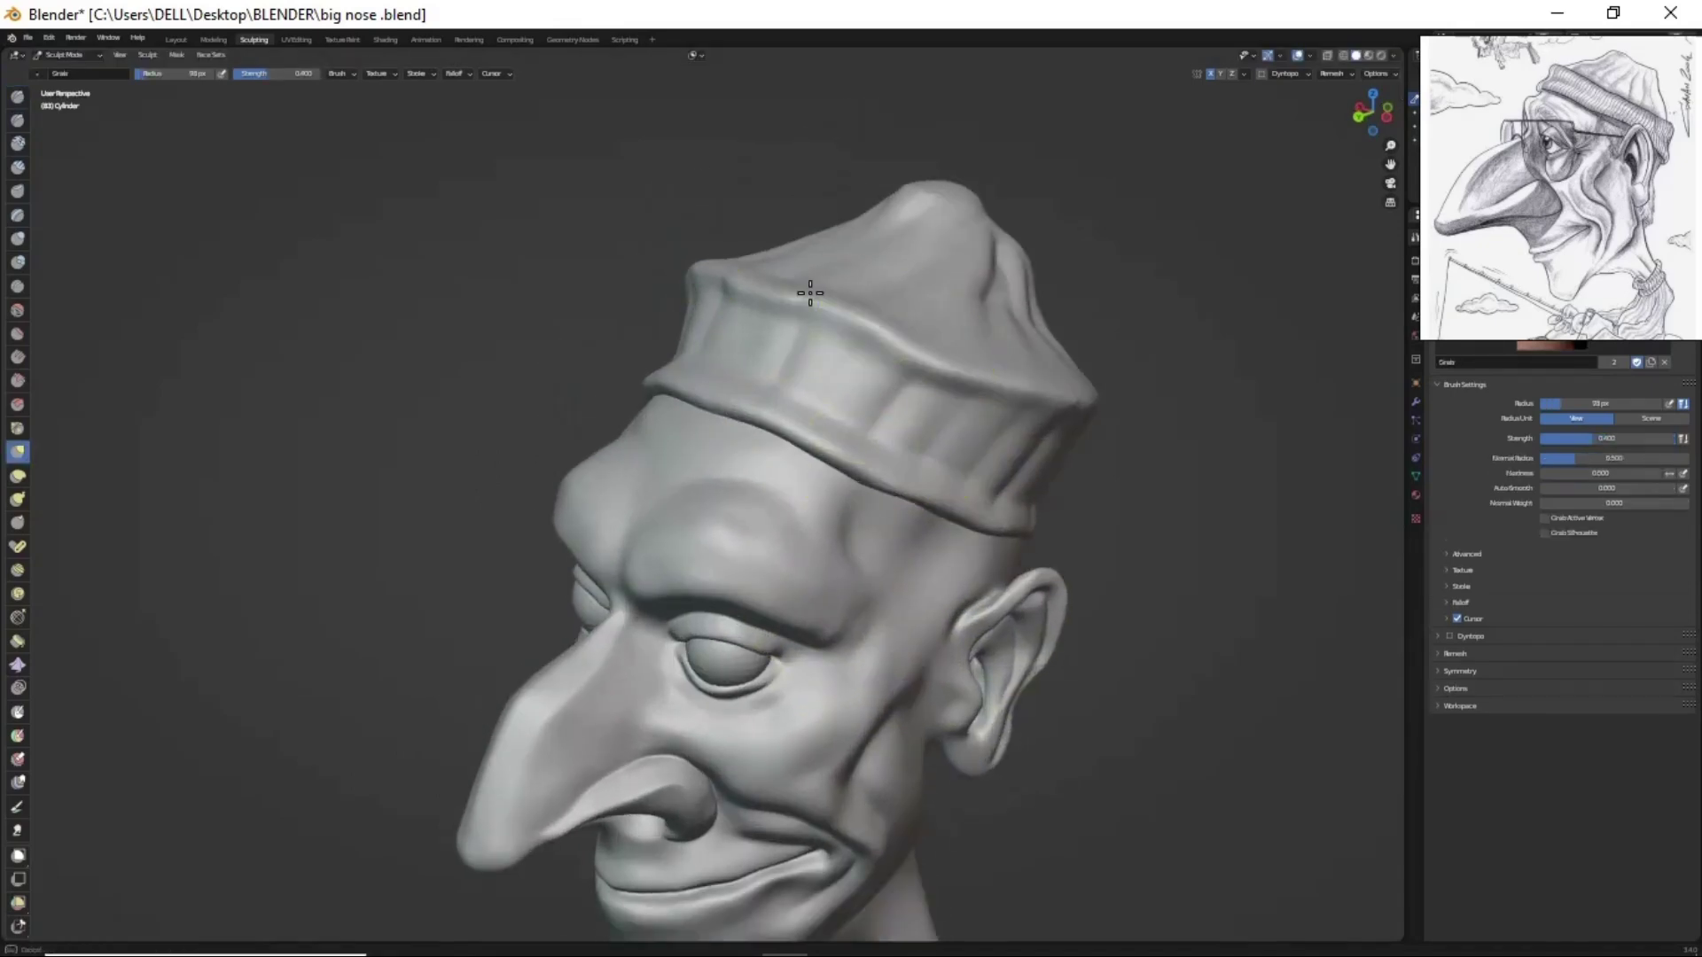
scroll(857, 331, down, 2)
drag(1044, 234, 1059, 208)
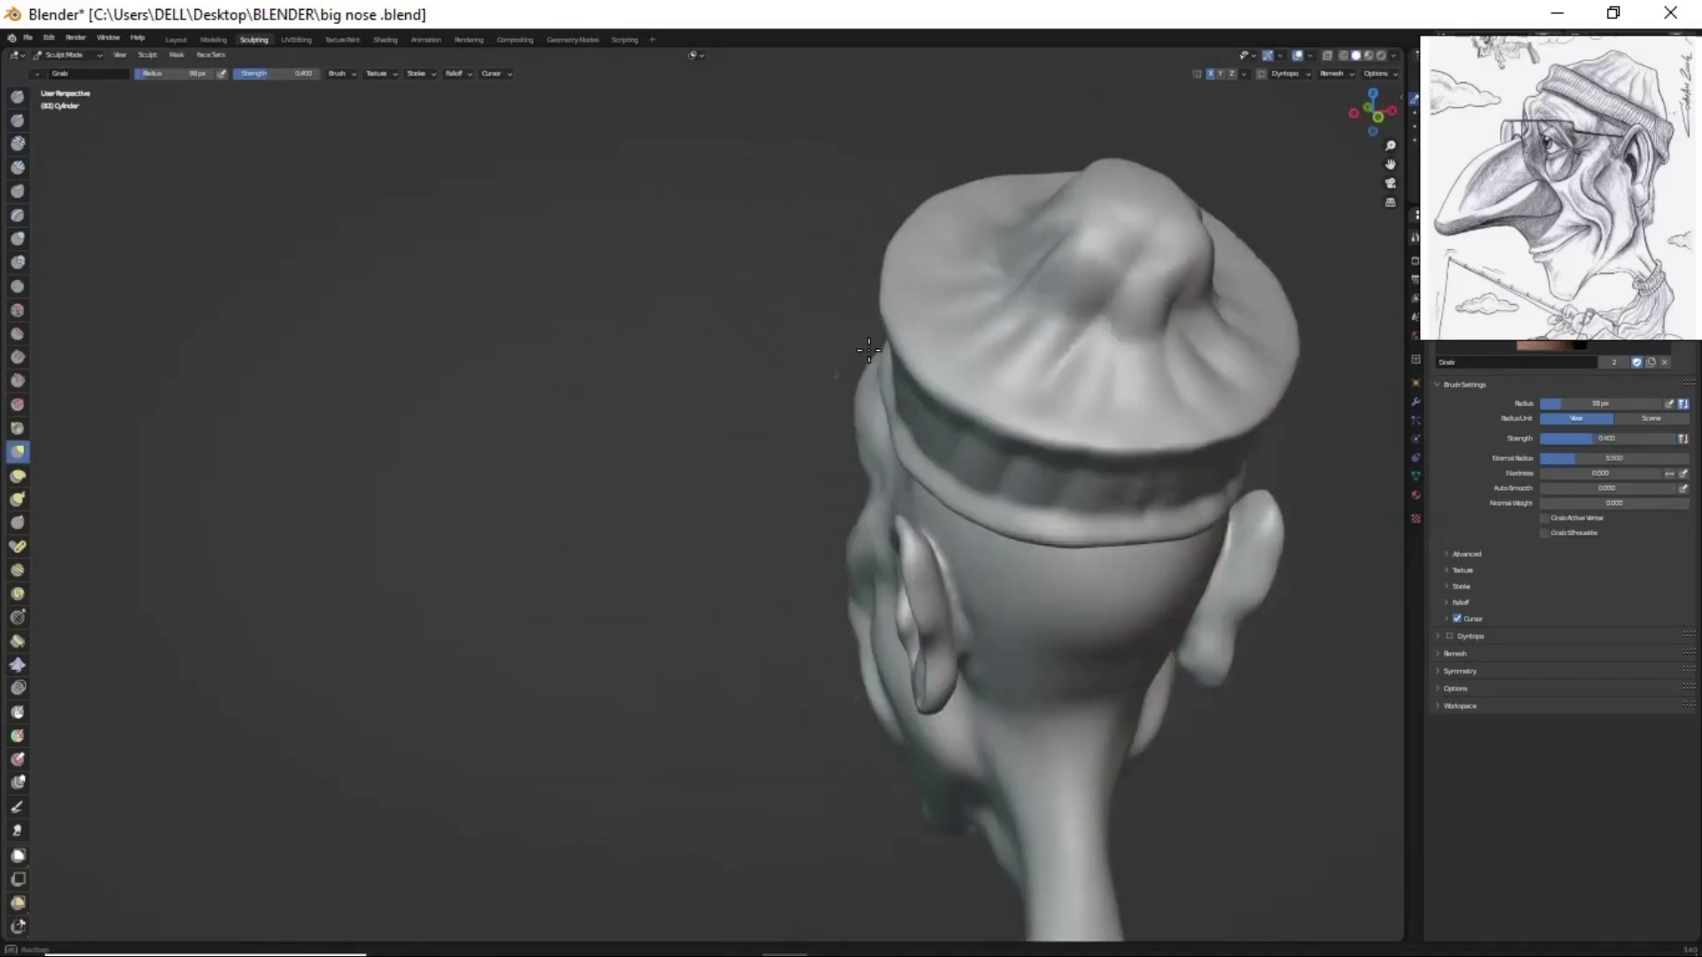
- Carve sharp rib folds into the cap's rolled brim with Draw Sharp
mouse_move(1059, 208)
middle_down()
mouse_move(891, 285)
mouse_move(1021, 445)
middle_up()
scroll(1020, 445, up, 2)
scroll(1020, 445, down, 2)
mouse_move(889, 369)
middle_down()
mouse_move(787, 573)
mouse_move(805, 437)
middle_up()
key(shift+x)
scroll(806, 436, up, 2)
scroll(811, 401, down, 2)
key(r)
key(Escape)
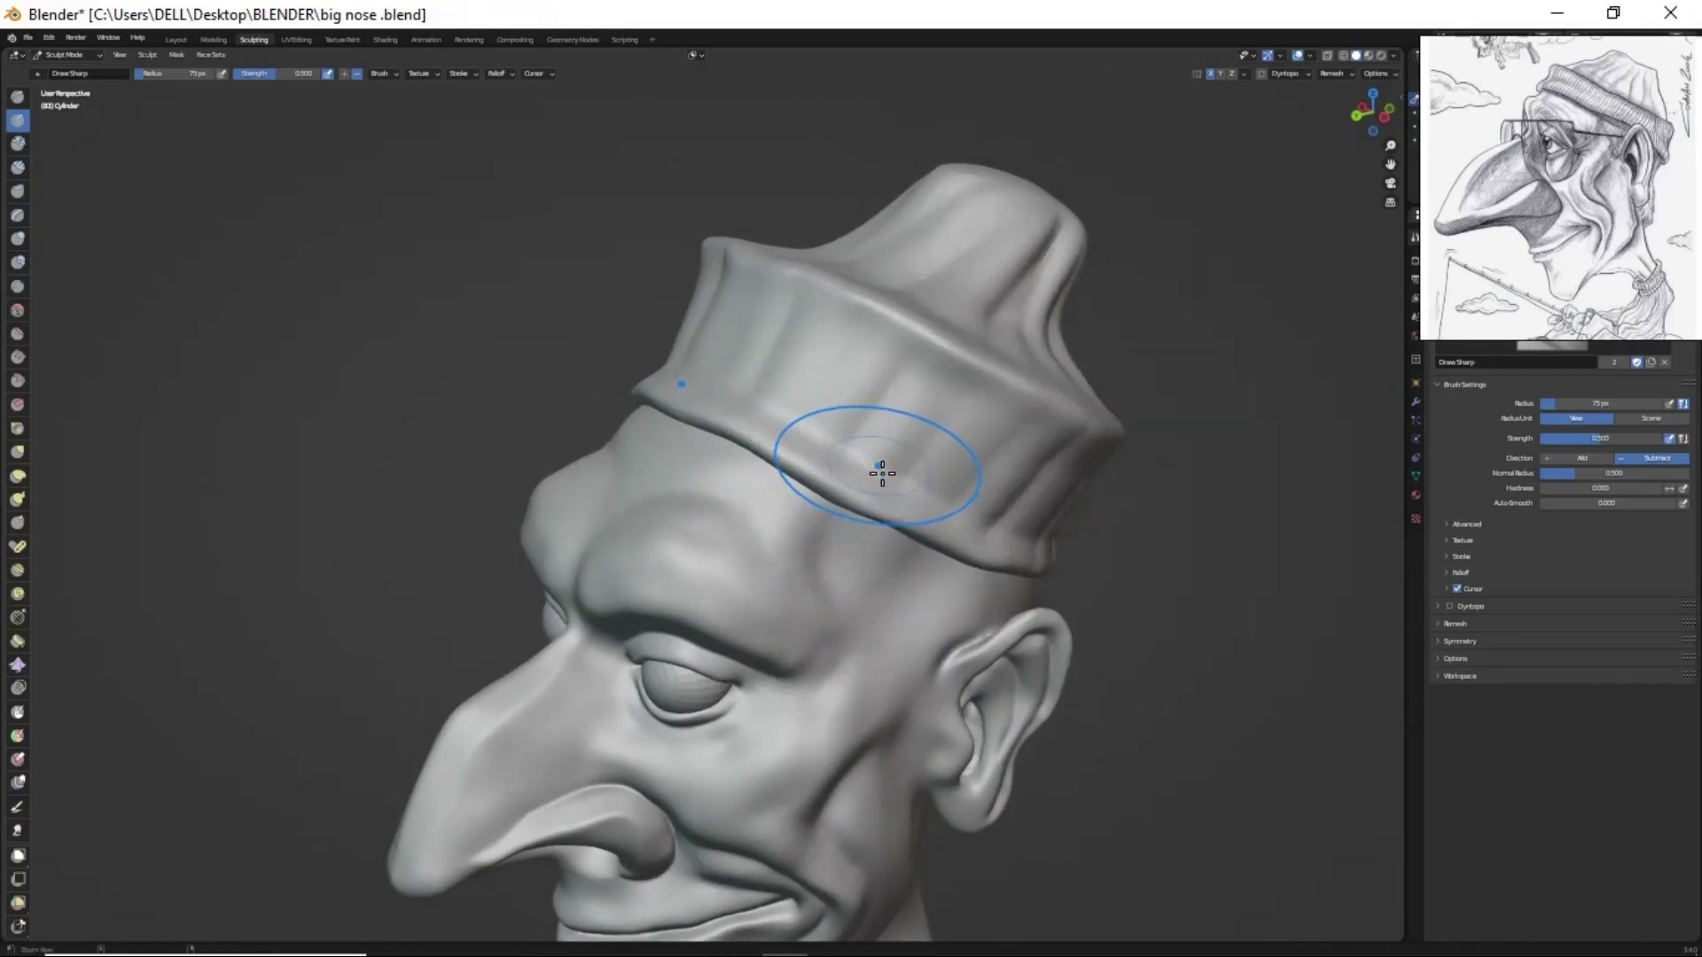
- Orbit around the head to inspect the creased cuff from all sides
middle_drag(882, 474, 827, 335)
middle_drag(957, 559, 1032, 537)
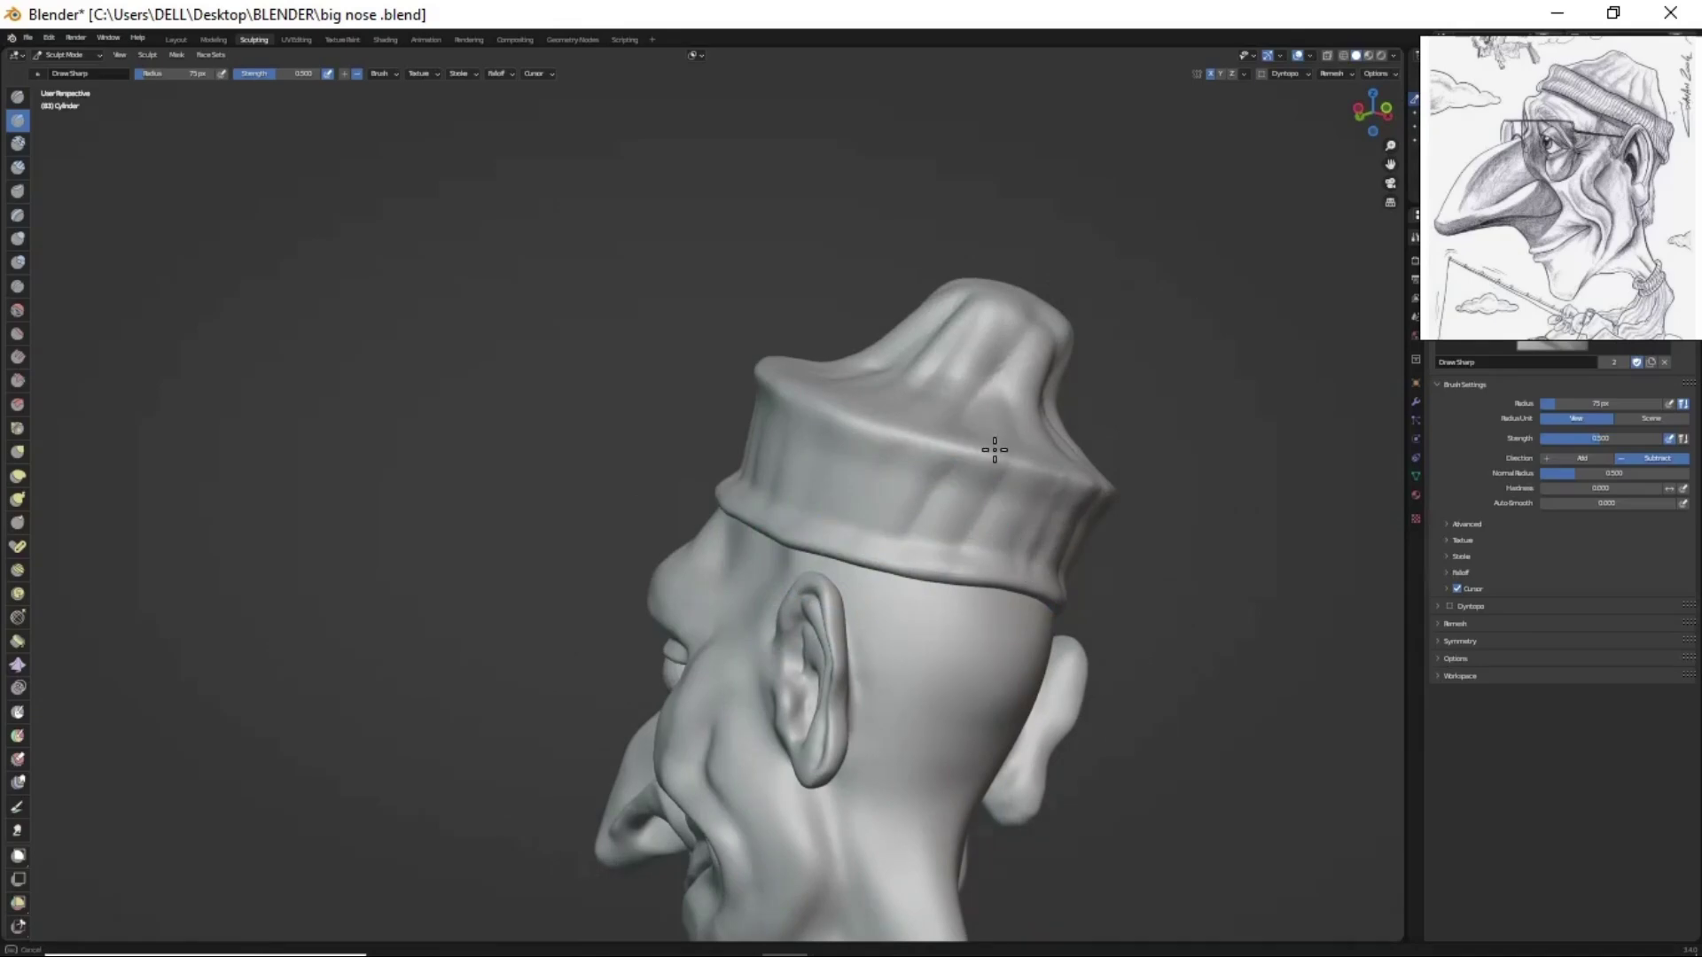
middle_drag(994, 450, 1008, 314)
mouse_move(938, 506)
middle_down()
mouse_move(828, 327)
mouse_move(1052, 410)
mouse_move(1114, 405)
middle_up()
middle_drag(941, 648, 894, 594)
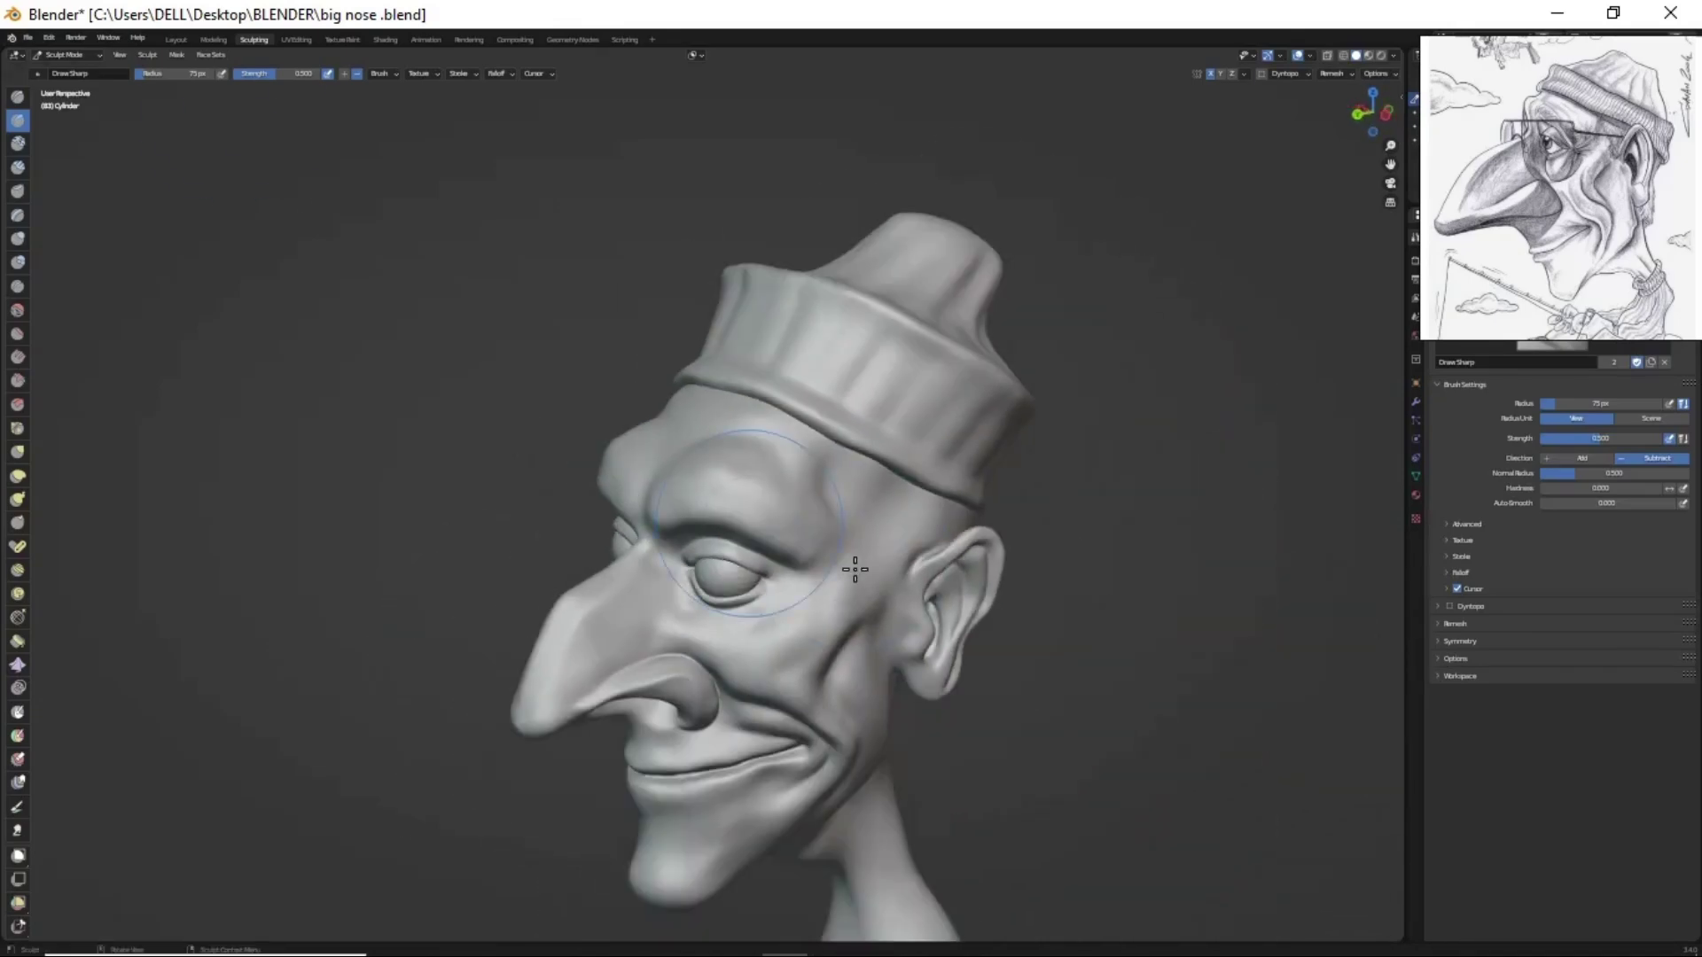
mouse_move(706, 354)
middle_down()
mouse_move(806, 516)
mouse_move(790, 494)
mouse_move(1029, 486)
mouse_move(922, 520)
mouse_move(1028, 468)
middle_up()
- Reshape the brim's ribs, alternating the Draw and Draw Sharp brushes
scroll(923, 520, up, 3)
scroll(993, 553, up, 2)
key(x)
scroll(981, 535, up, 2)
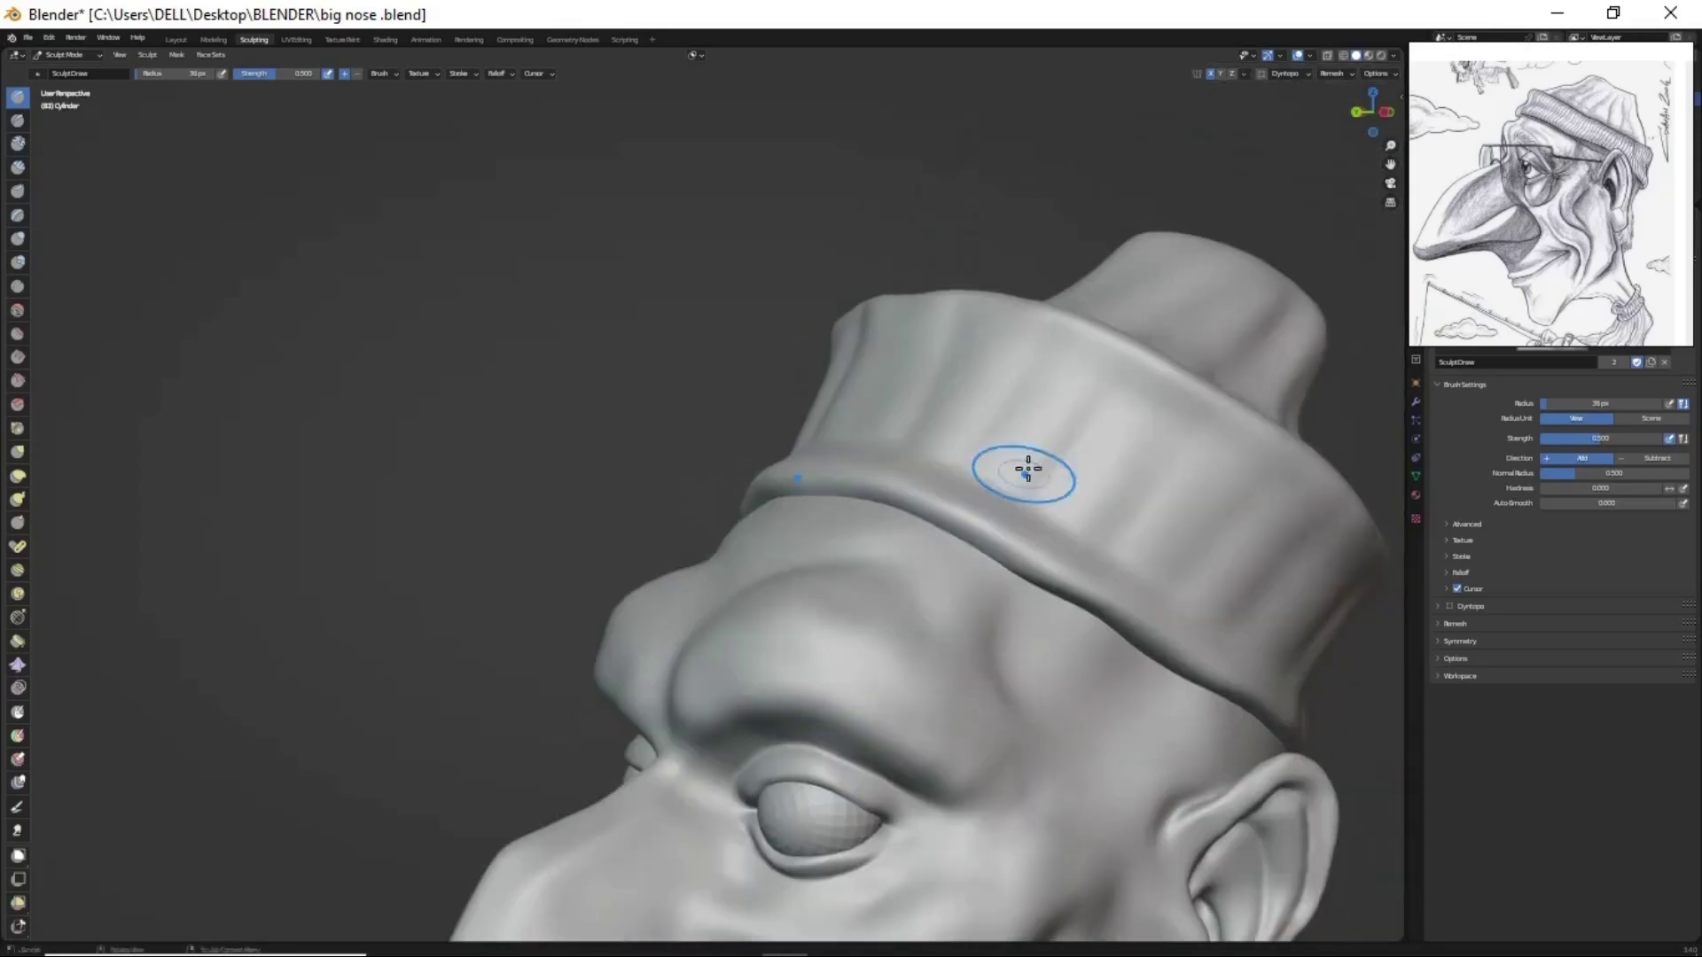
mouse_move(1170, 560)
middle_down()
mouse_move(899, 395)
mouse_move(927, 293)
mouse_move(755, 306)
mouse_move(760, 372)
mouse_move(886, 532)
mouse_move(820, 462)
middle_up()
key(shift+x)
scroll(917, 561, up, 2)
mouse_move(1011, 506)
middle_down()
mouse_move(1034, 562)
mouse_move(908, 514)
middle_up()
key(x)
mouse_move(804, 467)
middle_down()
mouse_move(1025, 570)
mouse_move(1059, 619)
mouse_move(1026, 490)
middle_up()
- Pull the brim into shape with Grab and deepen the folds inside the ear
key(g)
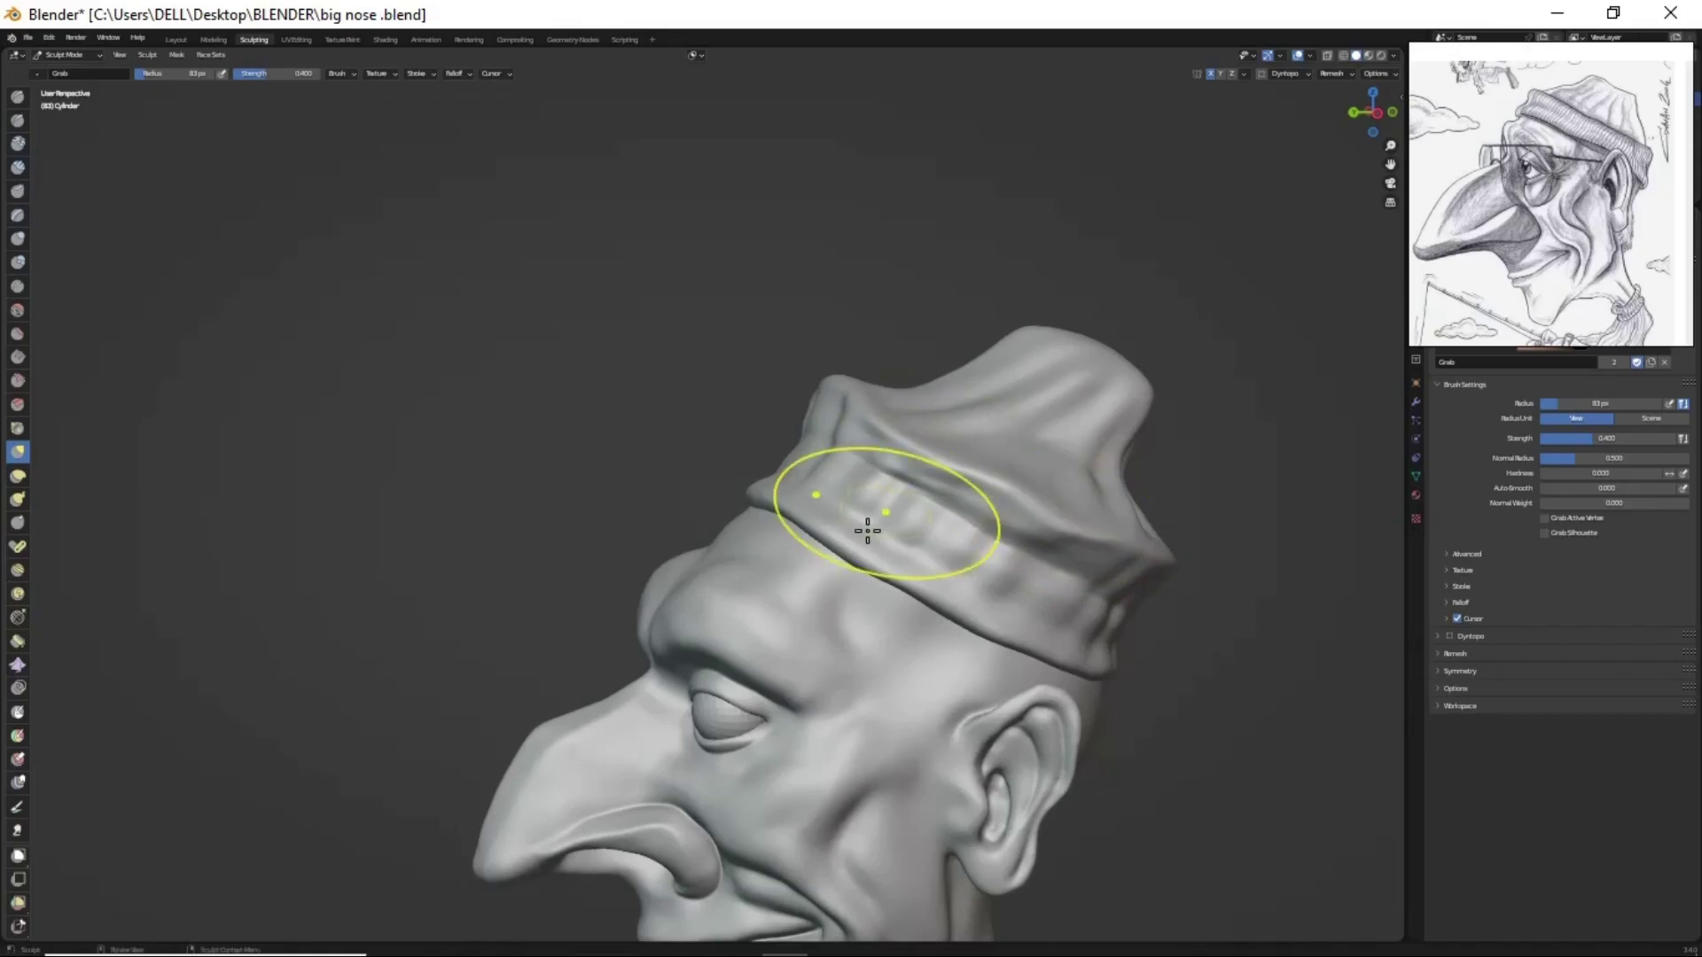
mouse_move(867, 530)
middle_down()
mouse_move(786, 562)
mouse_move(704, 534)
mouse_move(858, 545)
mouse_move(1008, 511)
mouse_move(911, 532)
mouse_move(924, 471)
middle_up()
scroll(917, 469, up, 3)
scroll(970, 595, up, 3)
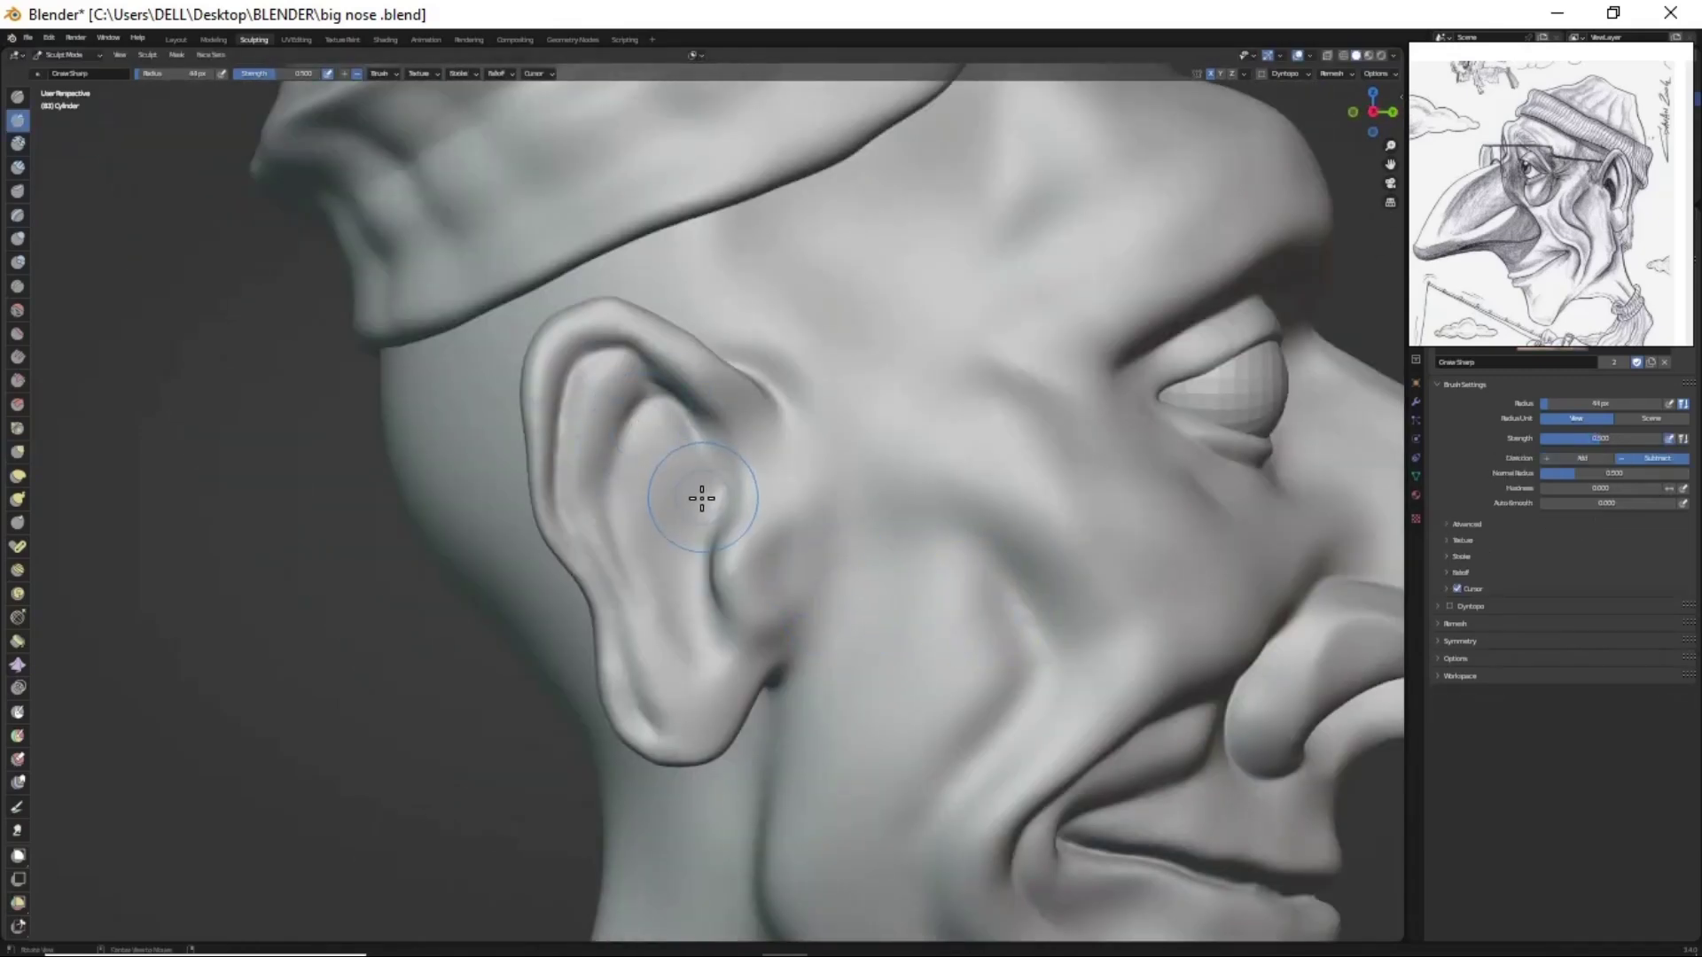
middle_drag(701, 498, 639, 442)
middle_drag(675, 535, 790, 503)
middle_drag(839, 510, 720, 356)
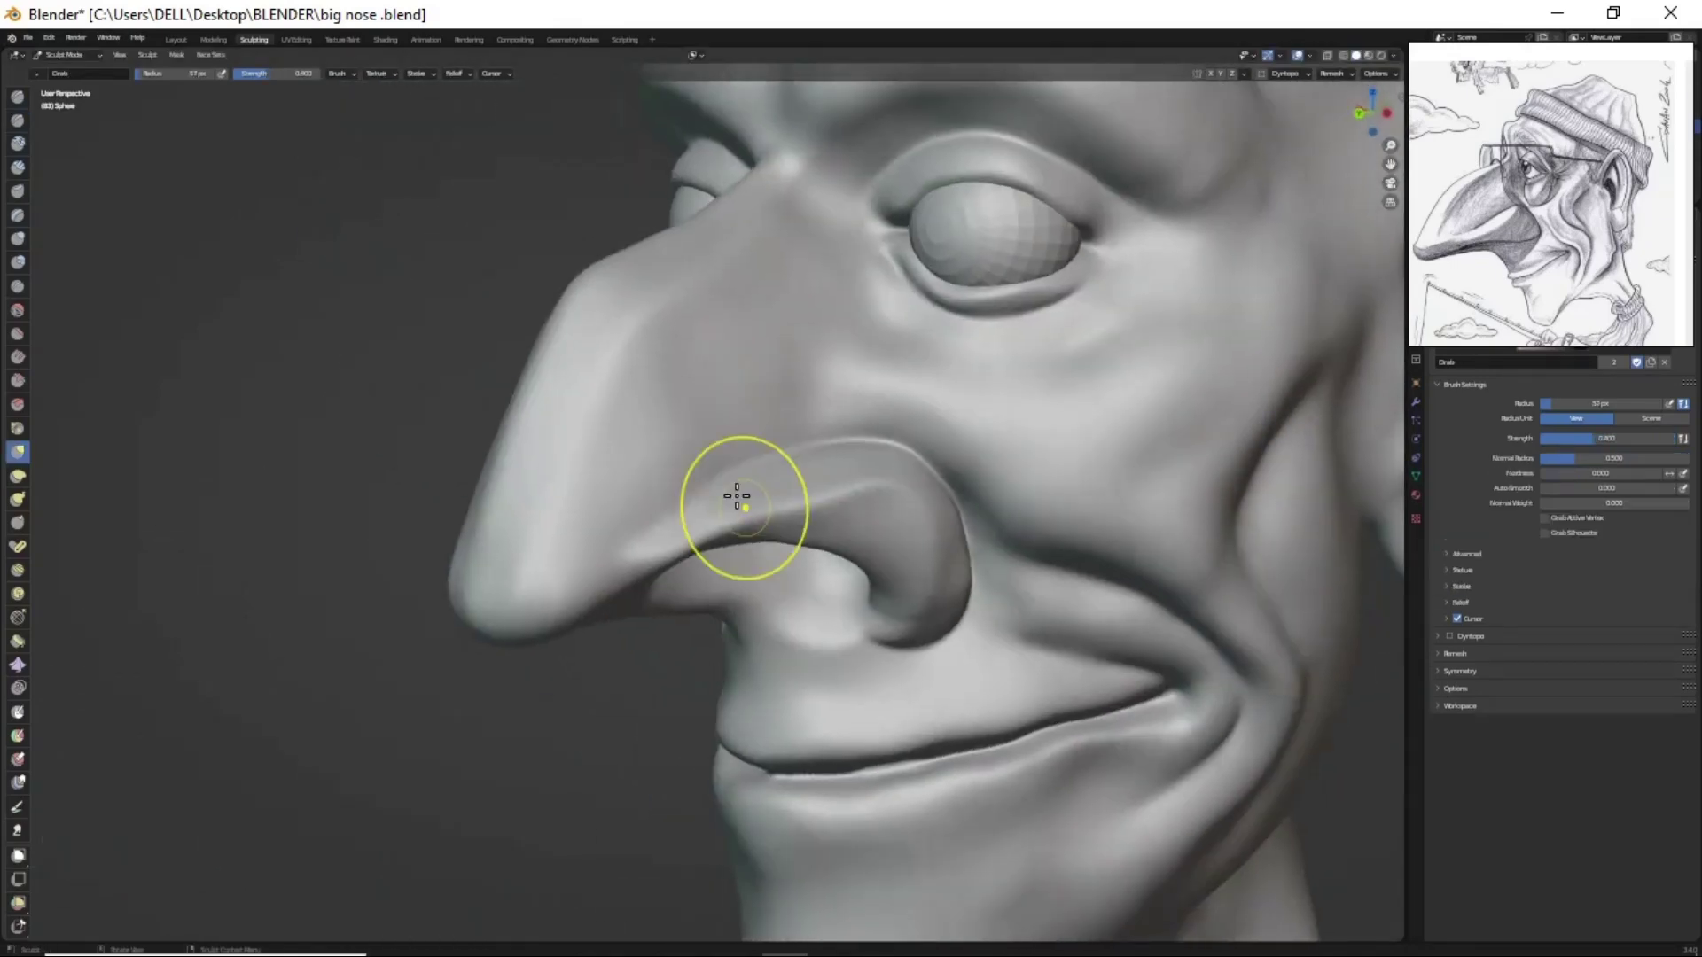
- Adjust the nose with the Grab brush, checking it from the side
middle_drag(697, 527, 709, 565)
scroll(817, 500, down, 5)
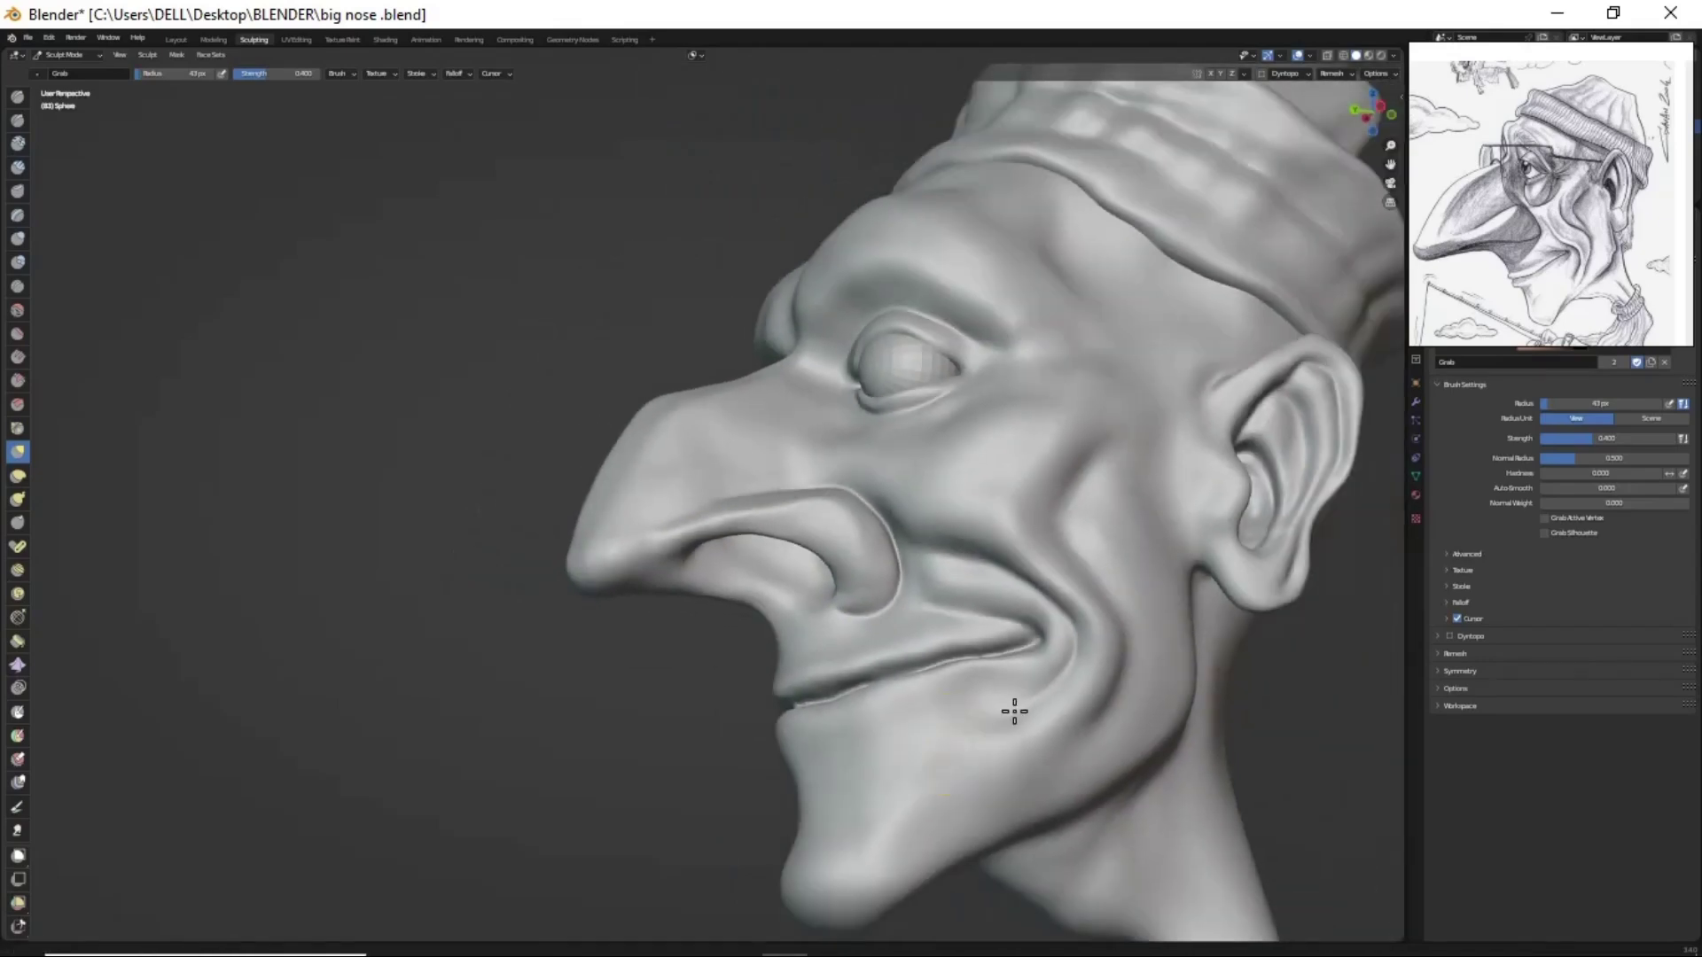
mouse_move(1014, 711)
middle_down()
mouse_move(939, 620)
mouse_move(984, 638)
mouse_move(863, 498)
mouse_move(778, 667)
middle_up()
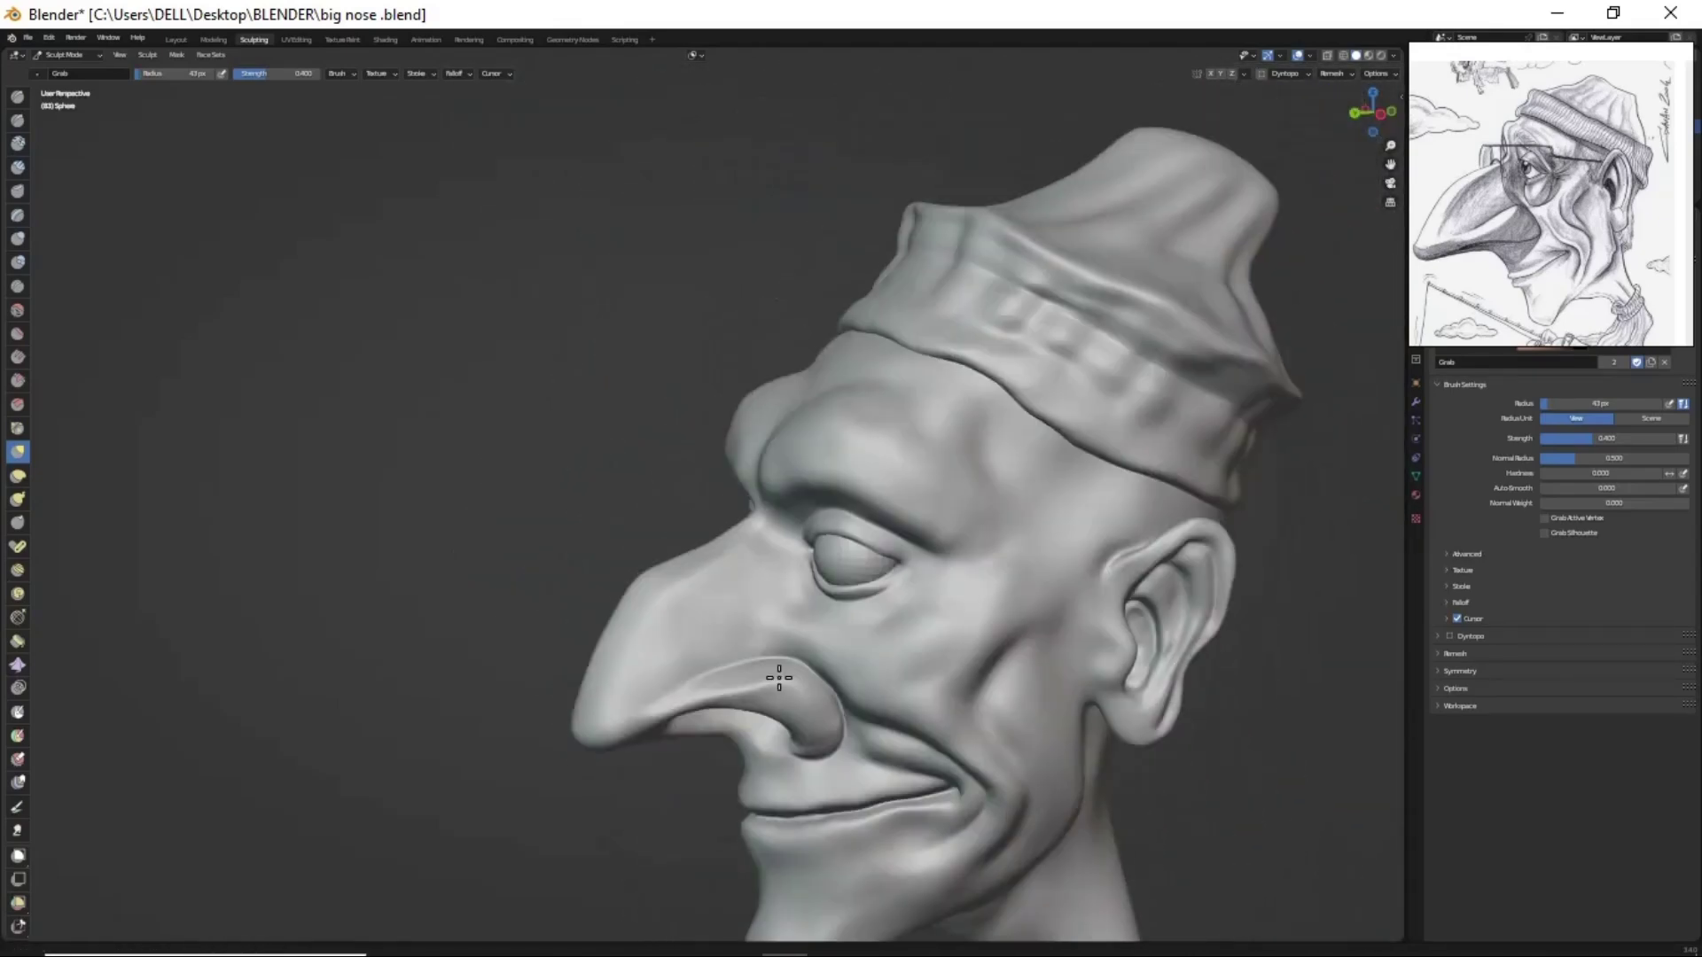
scroll(934, 429, up, 4)
- Sharpen the eyelid creases with the Crease and Draw brushes
key(shift+c)
middle_drag(1010, 464, 884, 476)
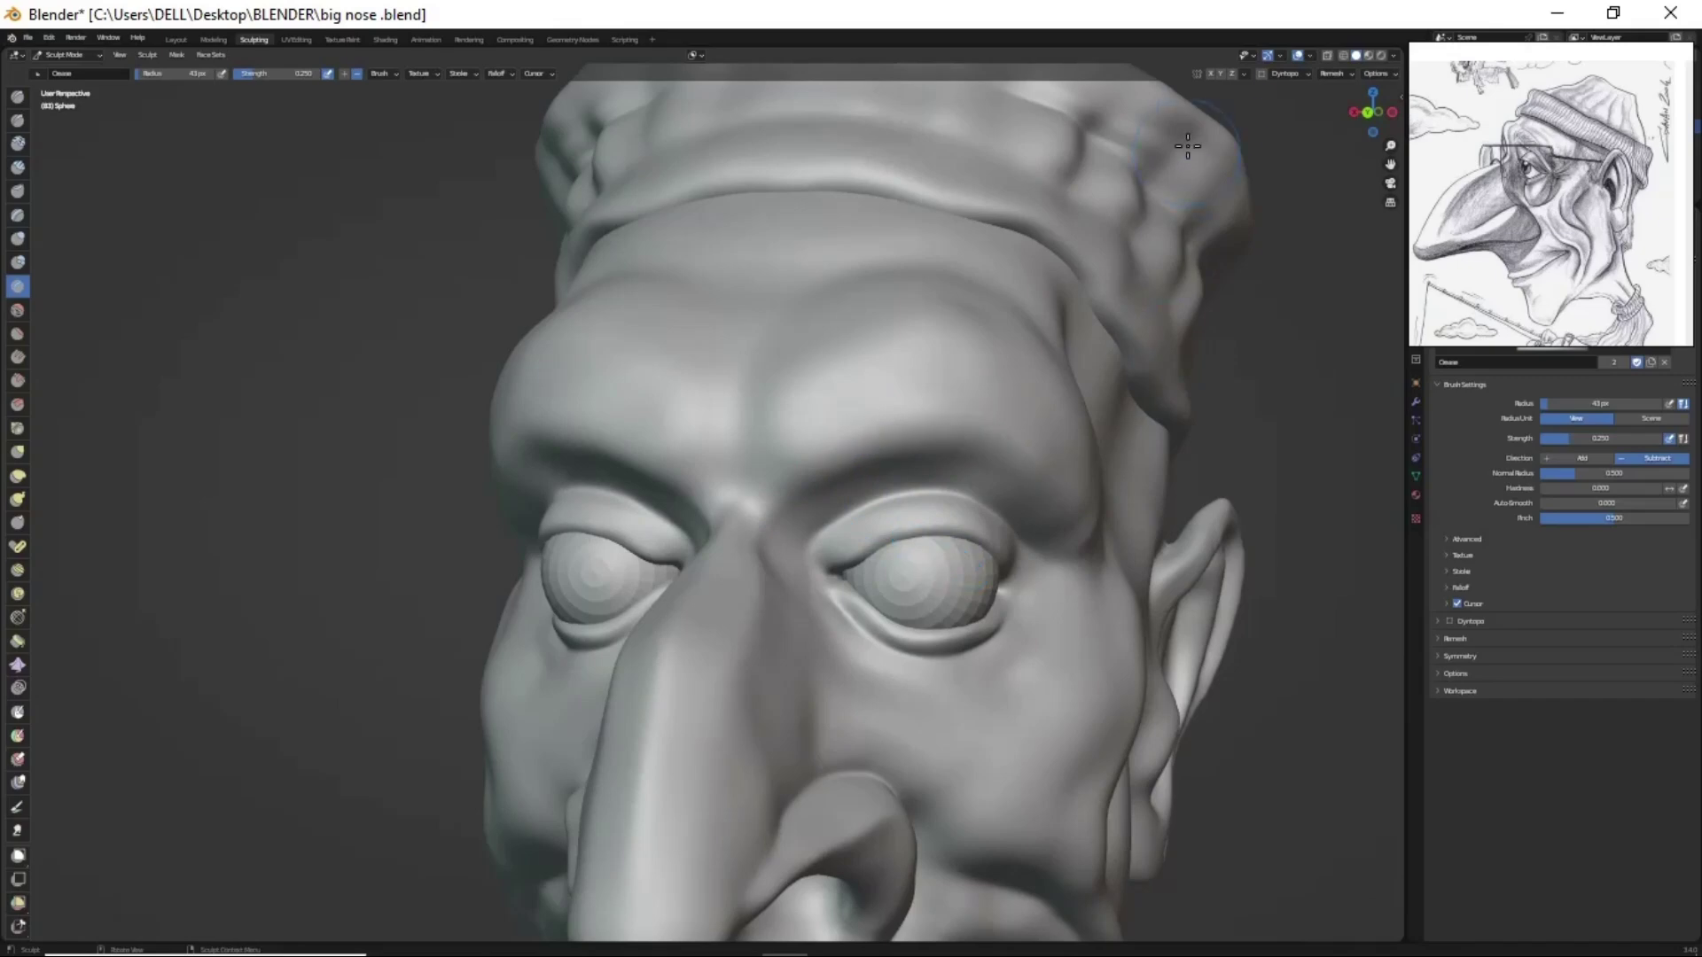
mouse_move(1188, 145)
middle_down()
mouse_move(866, 505)
mouse_move(1188, 434)
middle_up()
mouse_move(884, 460)
middle_down()
mouse_move(923, 600)
mouse_move(1003, 493)
mouse_move(1029, 504)
mouse_move(976, 653)
middle_up()
key(x)
scroll(1028, 504, up, 2)
mouse_move(1026, 722)
middle_down()
mouse_move(1104, 658)
mouse_move(884, 695)
mouse_move(976, 684)
middle_up()
- Add wrinkles around both eyes, alternating Crease and Draw brushes
key(shift+c)
scroll(842, 650, up, 3)
scroll(1142, 502, up, 2)
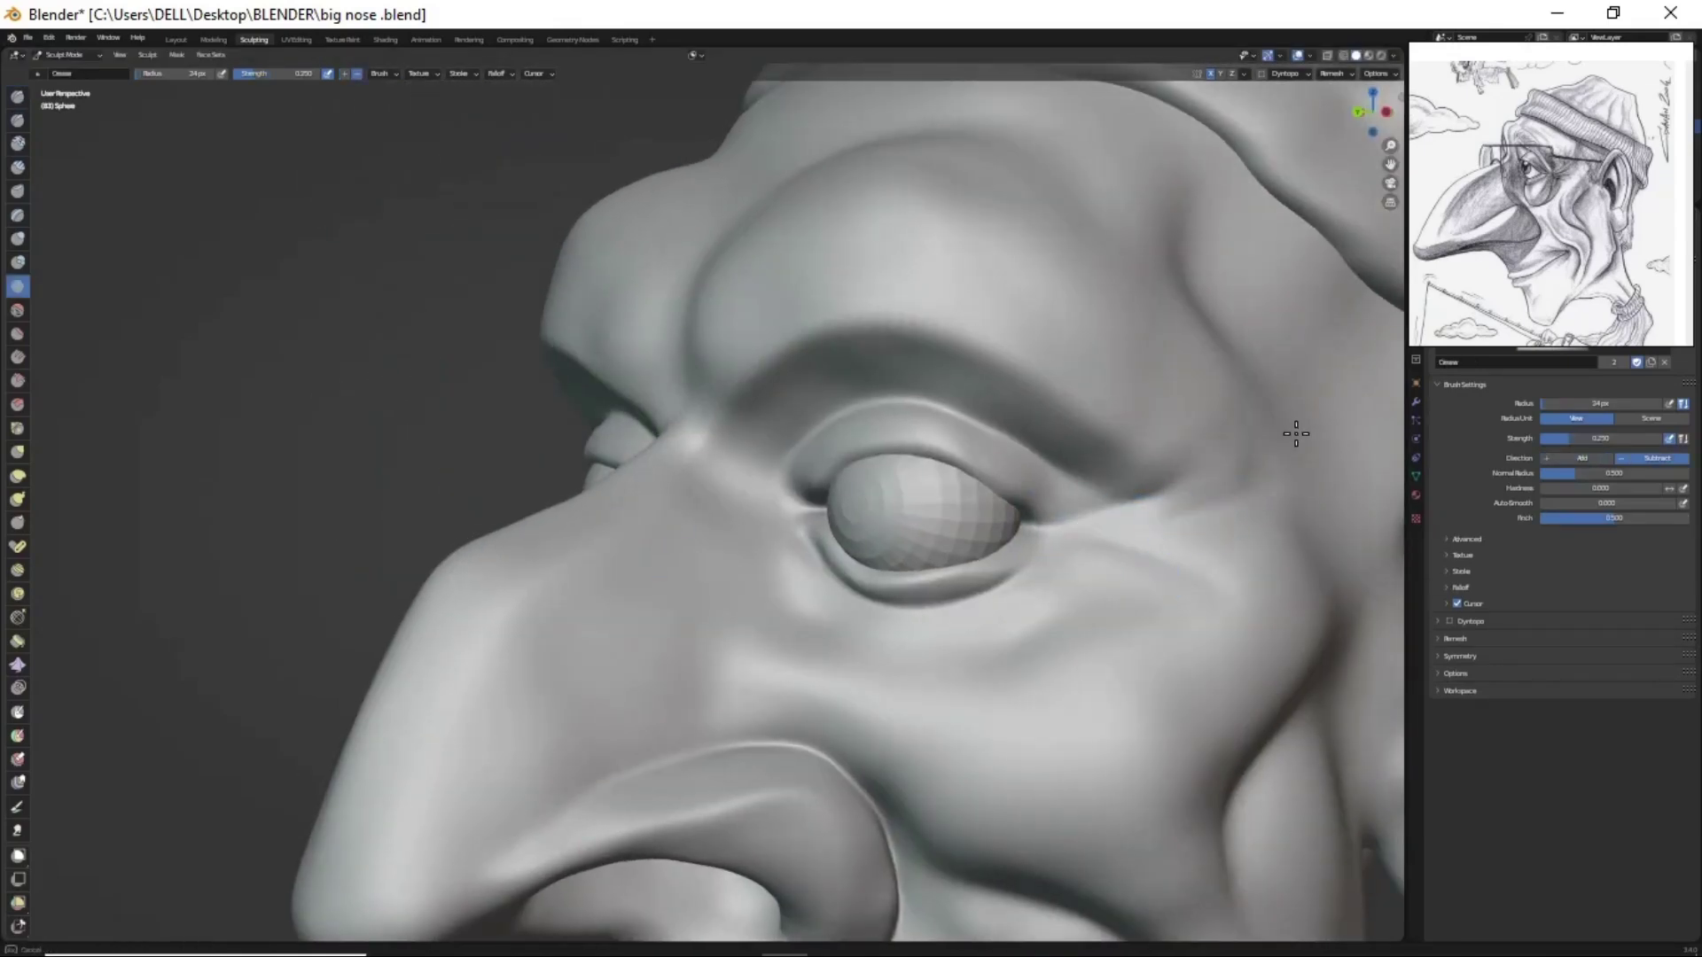
scroll(1143, 592, down, 4)
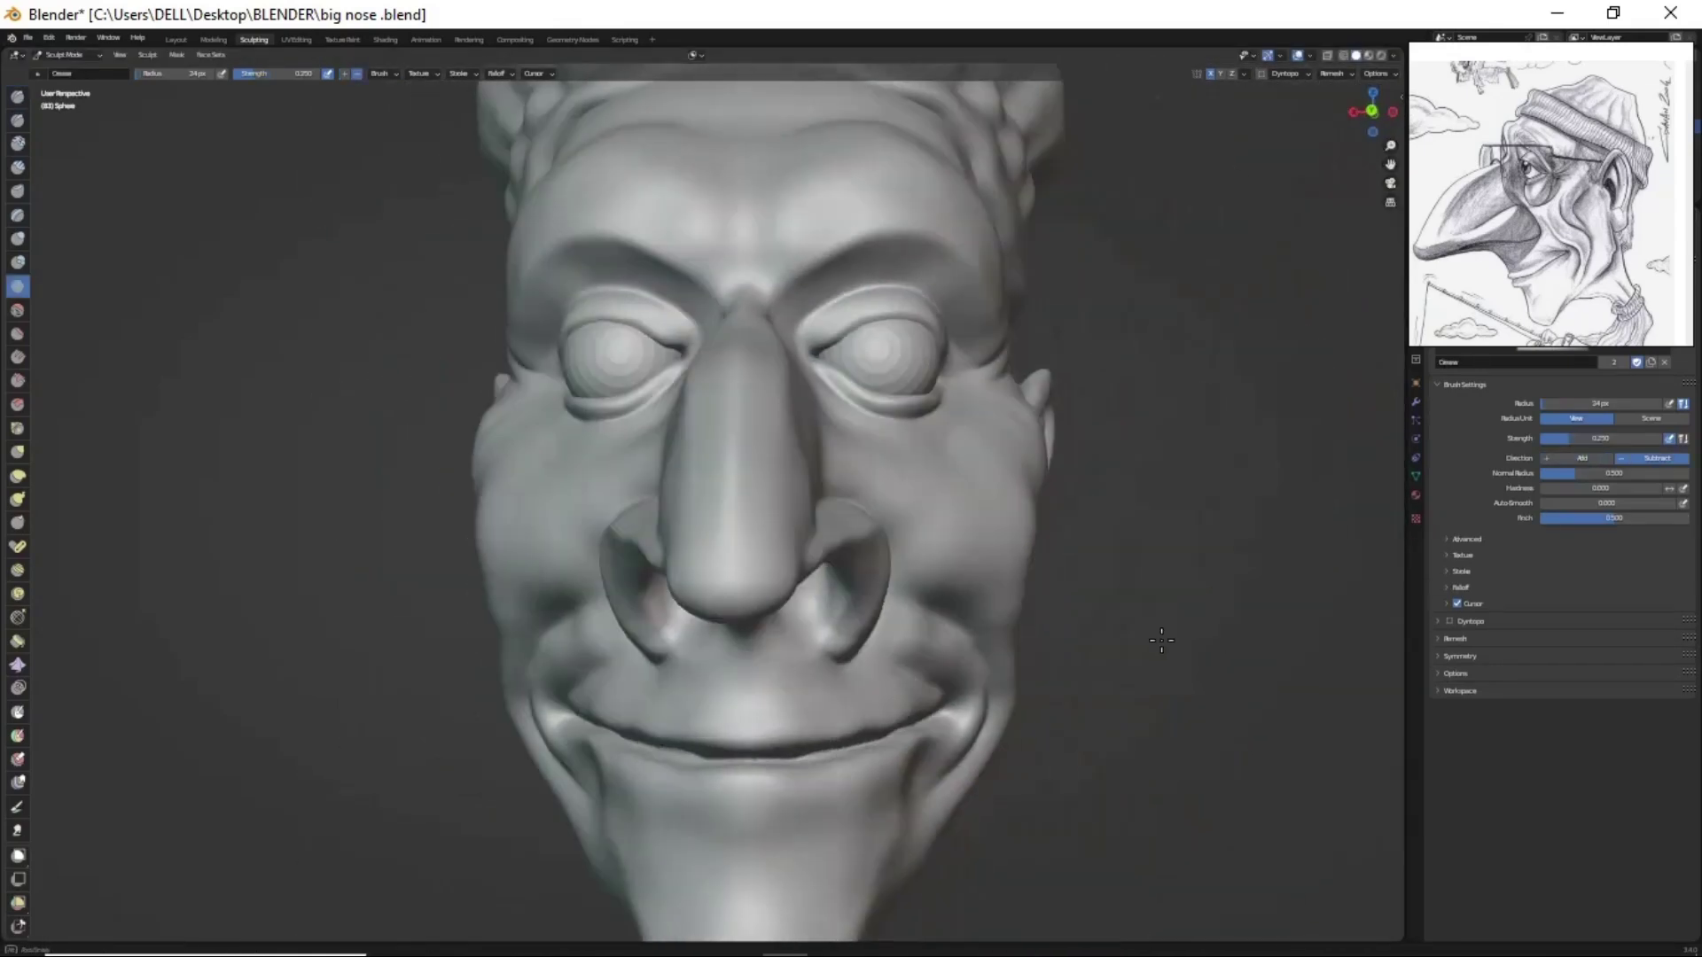
middle_drag(1151, 646, 1025, 646)
scroll(980, 589, up, 4)
key(x)
middle_drag(980, 588, 1046, 535)
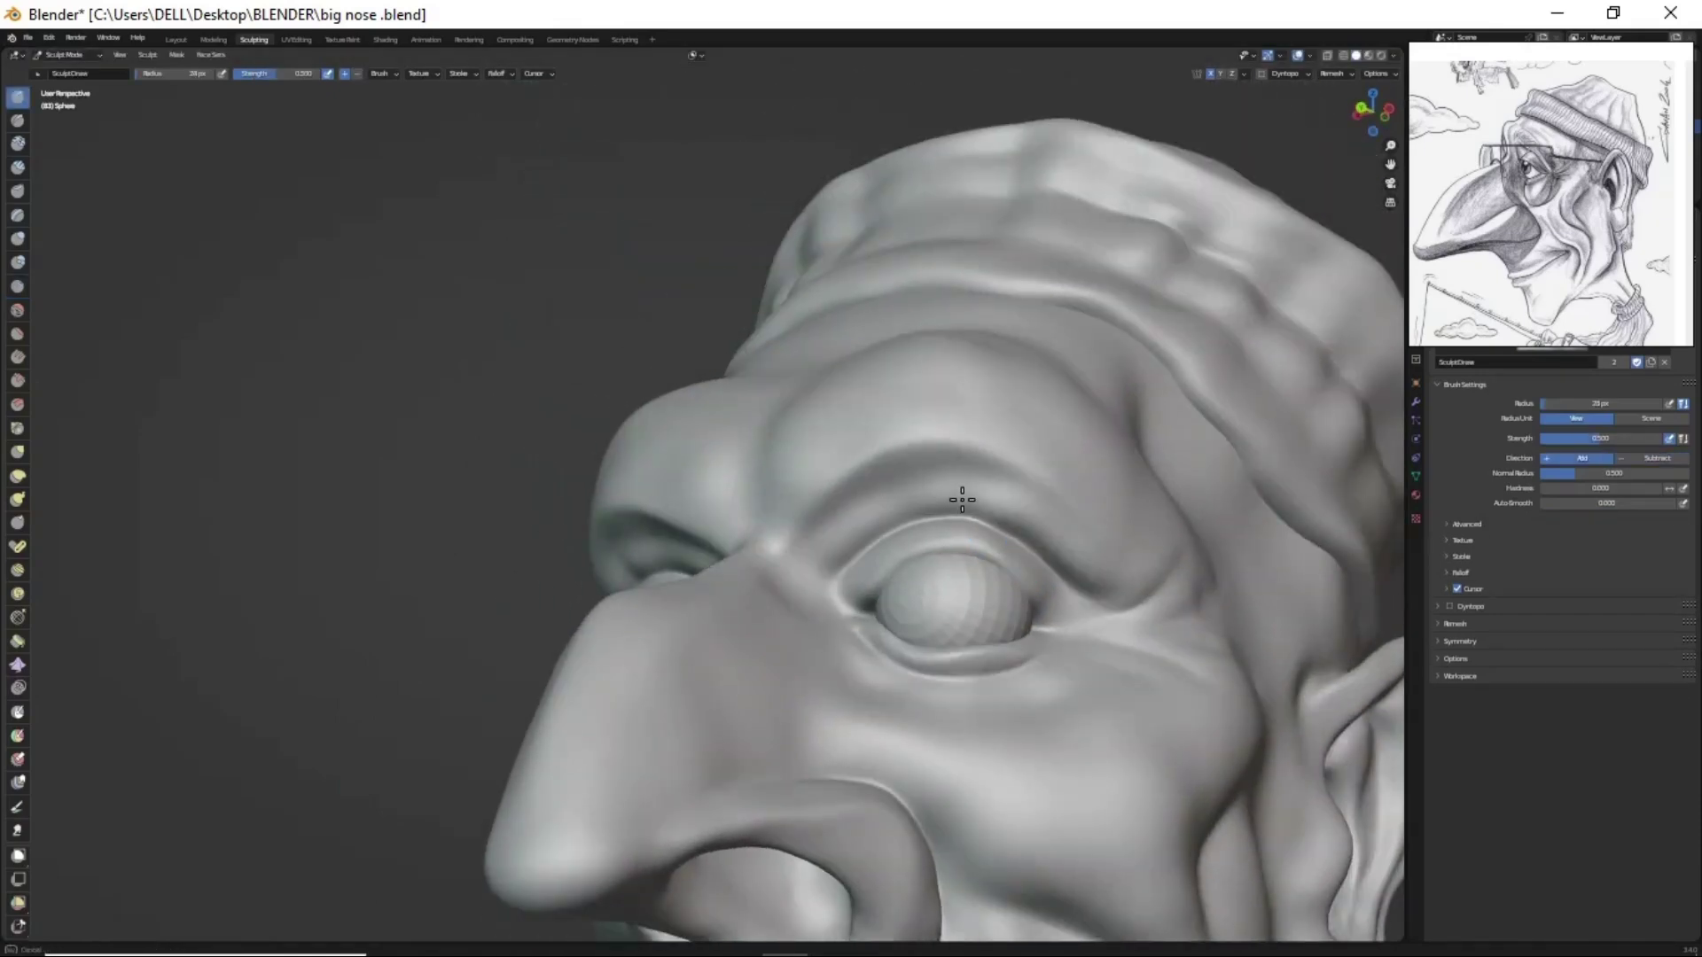
middle_drag(962, 499, 1050, 550)
mouse_move(947, 633)
middle_down()
mouse_move(969, 577)
mouse_move(908, 535)
mouse_move(1170, 570)
mouse_move(1131, 537)
mouse_move(950, 532)
middle_up()
- Enlarge the brush radius to 48 px and switch to the Paint tool
scroll(949, 532, down, 3)
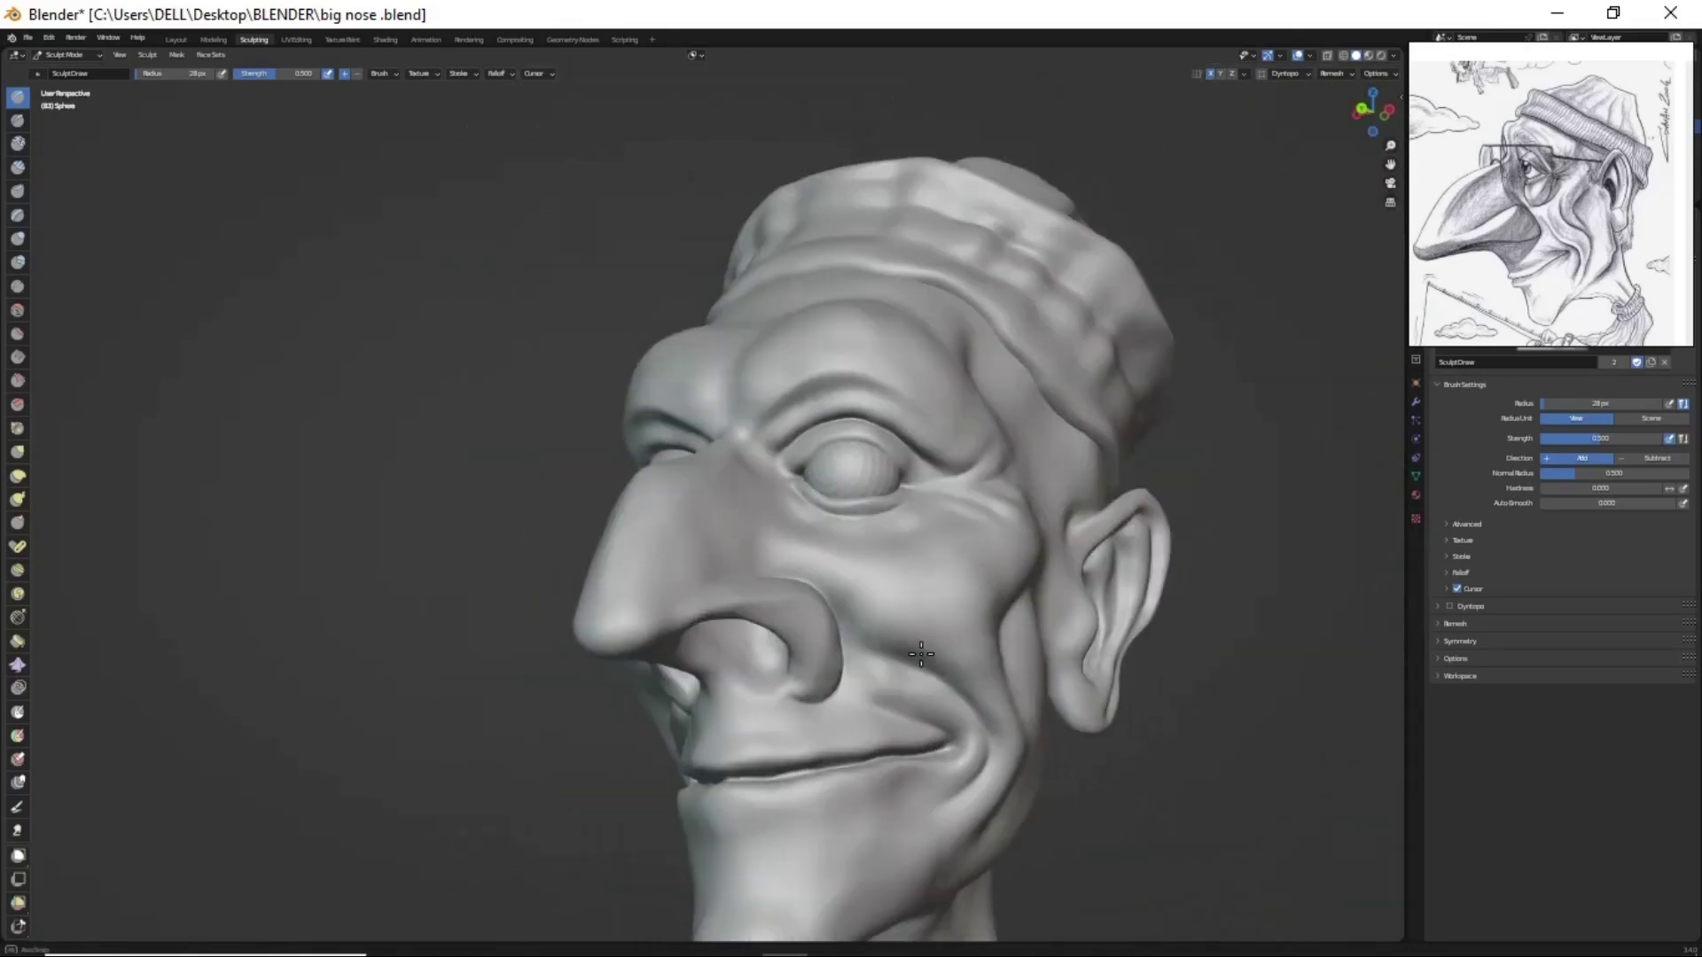
scroll(1103, 489, up, 4)
scroll(1072, 655, down, 5)
mouse_move(1048, 706)
middle_down()
mouse_move(913, 589)
mouse_move(942, 685)
mouse_move(991, 702)
middle_up()
key(f)
click(965, 733)
scroll(974, 718, down, 2)
click(17, 806)
- Hide the cap and orbit around to inspect the ear and back of the head
key(KP_Divide)
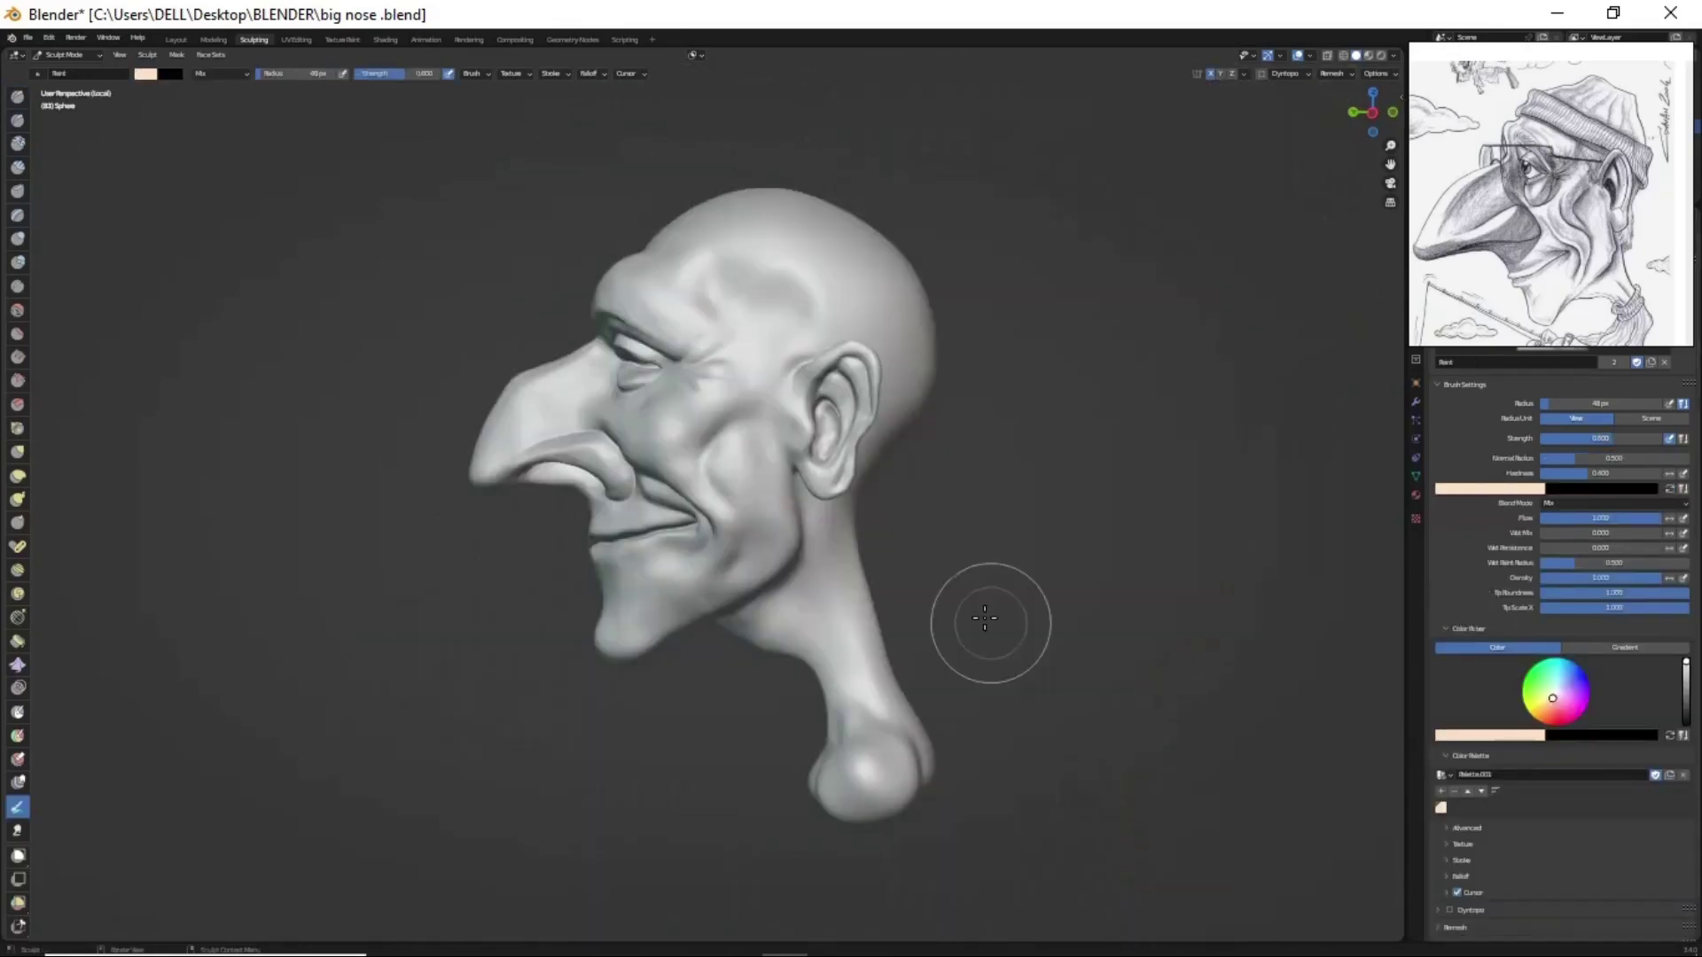
scroll(981, 611, up, 3)
scroll(924, 564, up, 2)
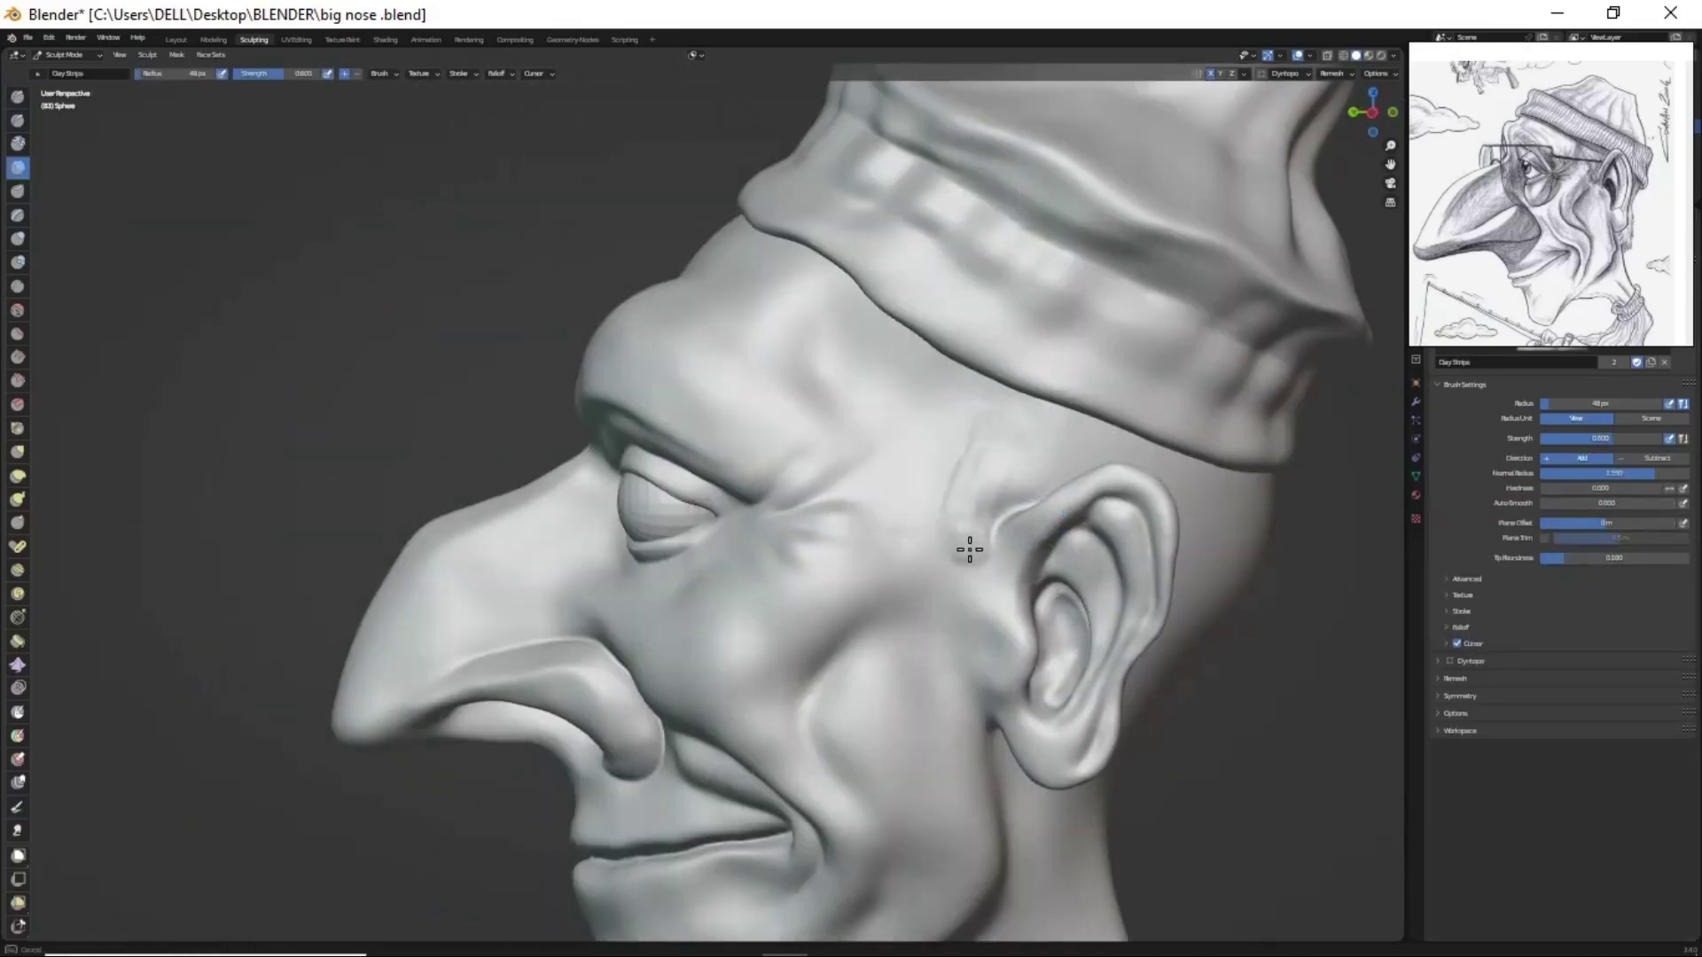
middle_drag(961, 538, 983, 384)
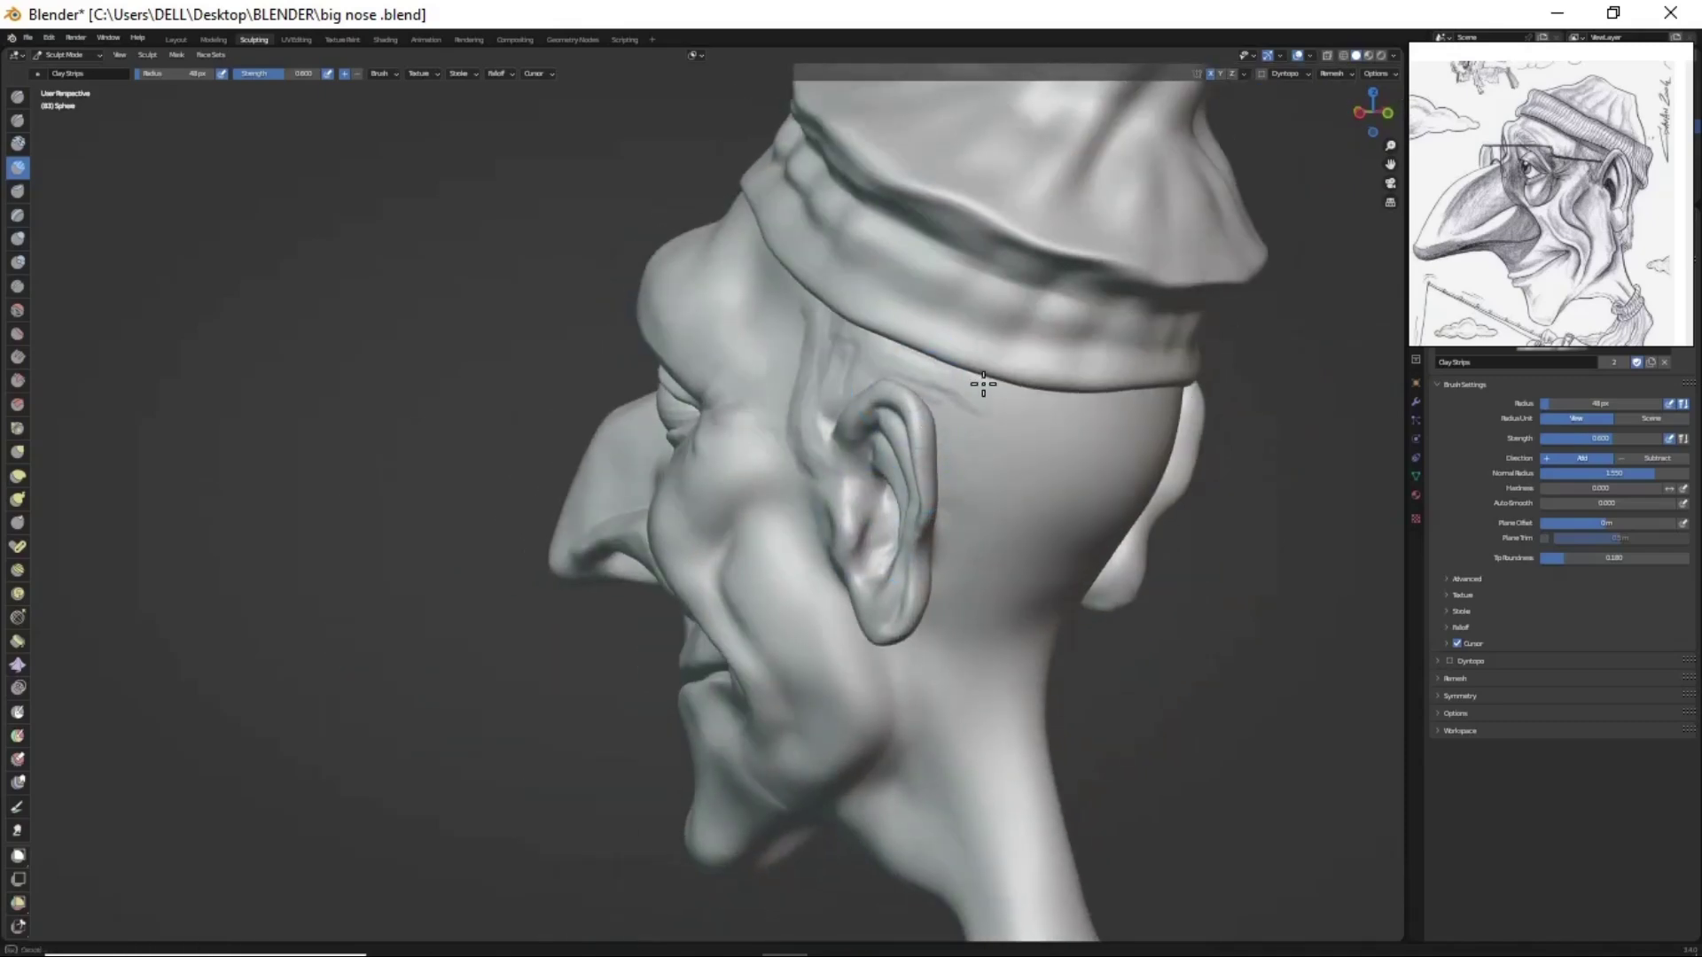
mouse_move(1026, 609)
middle_down()
mouse_move(949, 559)
mouse_move(942, 530)
mouse_move(710, 315)
mouse_move(1025, 532)
mouse_move(1297, 631)
mouse_move(914, 421)
mouse_move(1028, 453)
middle_up()
scroll(914, 421, up, 5)
scroll(915, 421, up, 4)
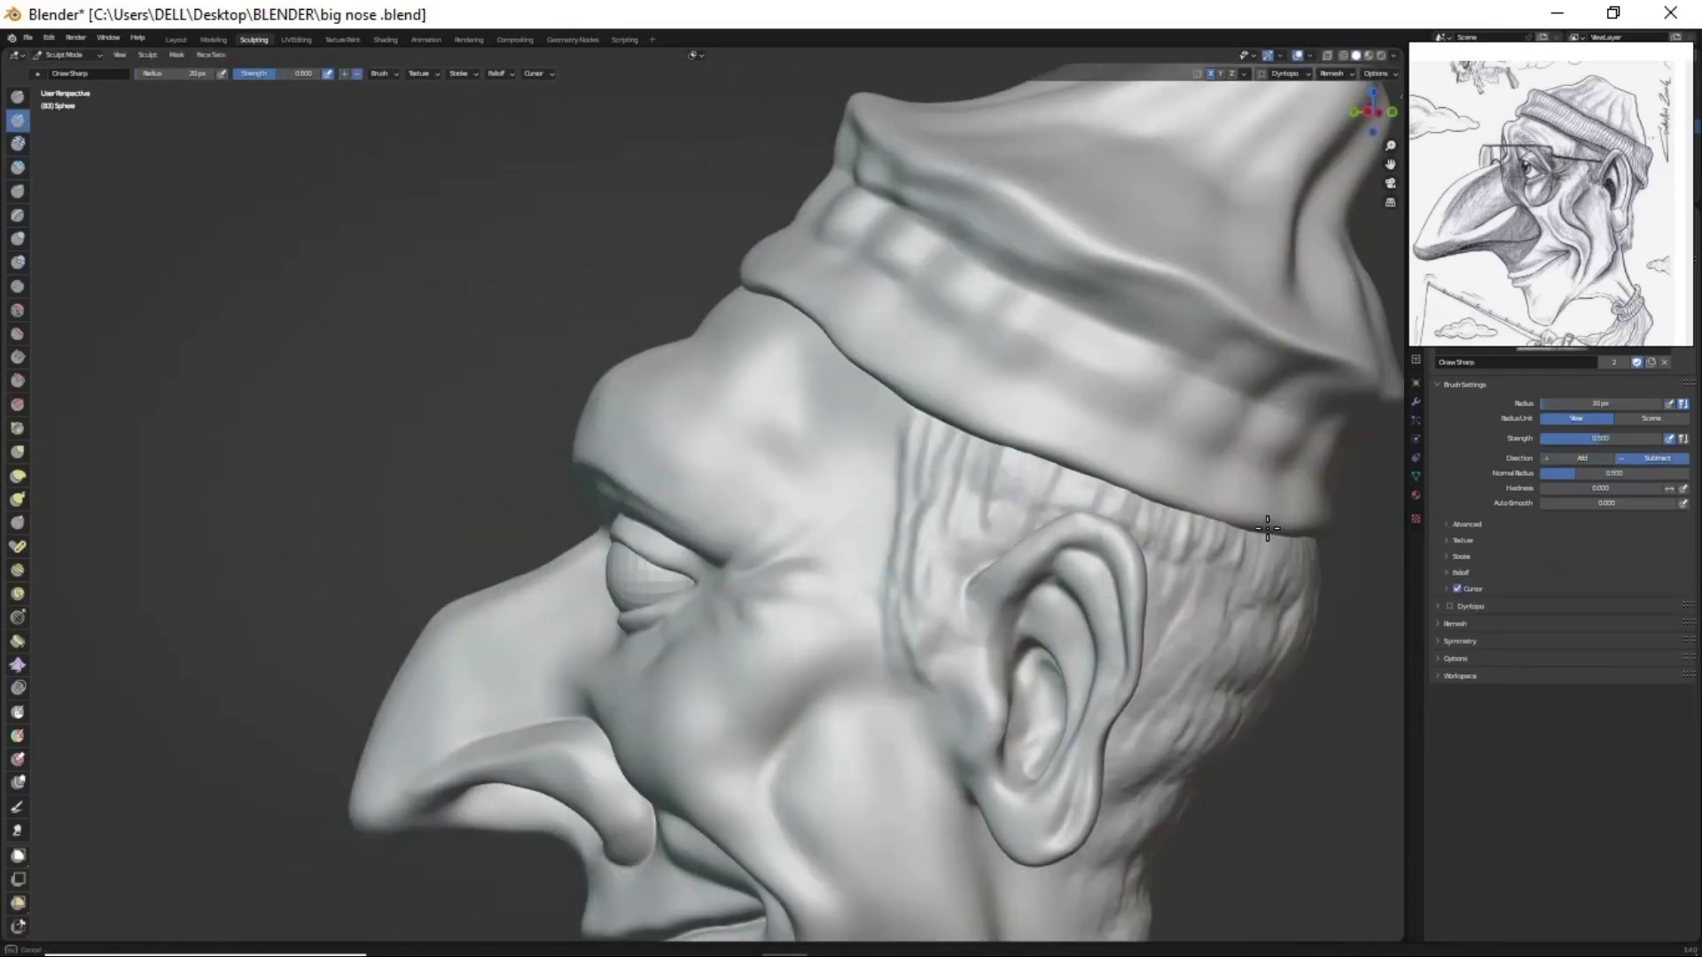
middle_drag(1267, 528, 1006, 430)
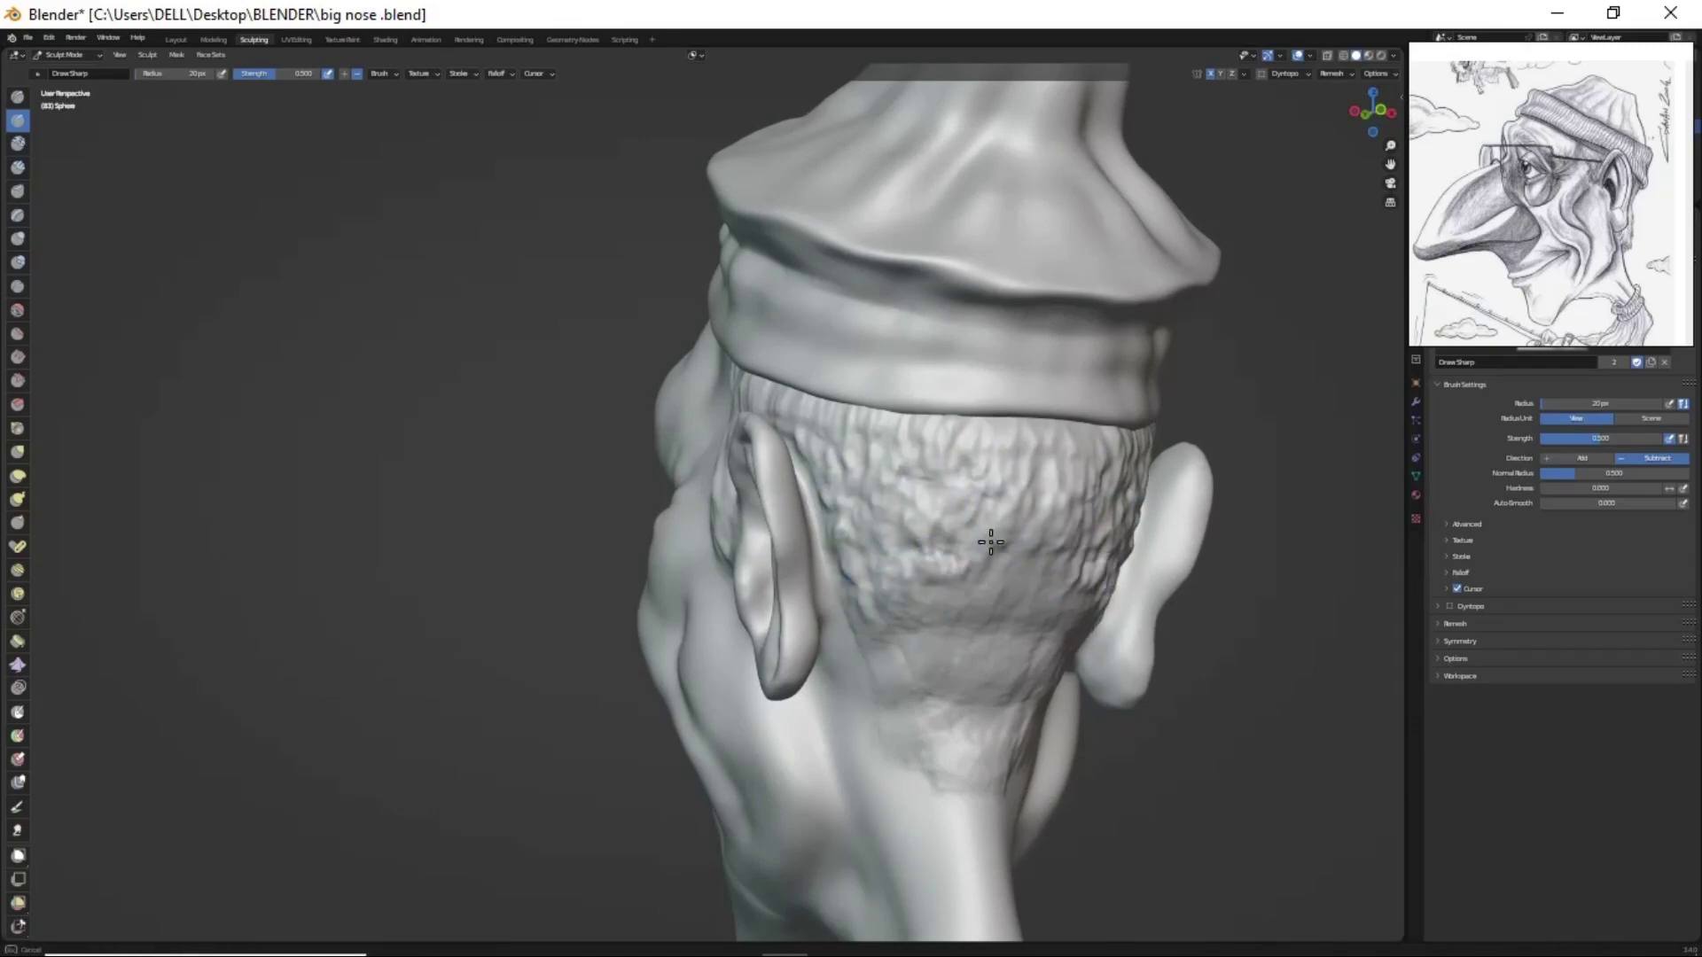
middle_drag(889, 621, 940, 369)
scroll(940, 369, up, 3)
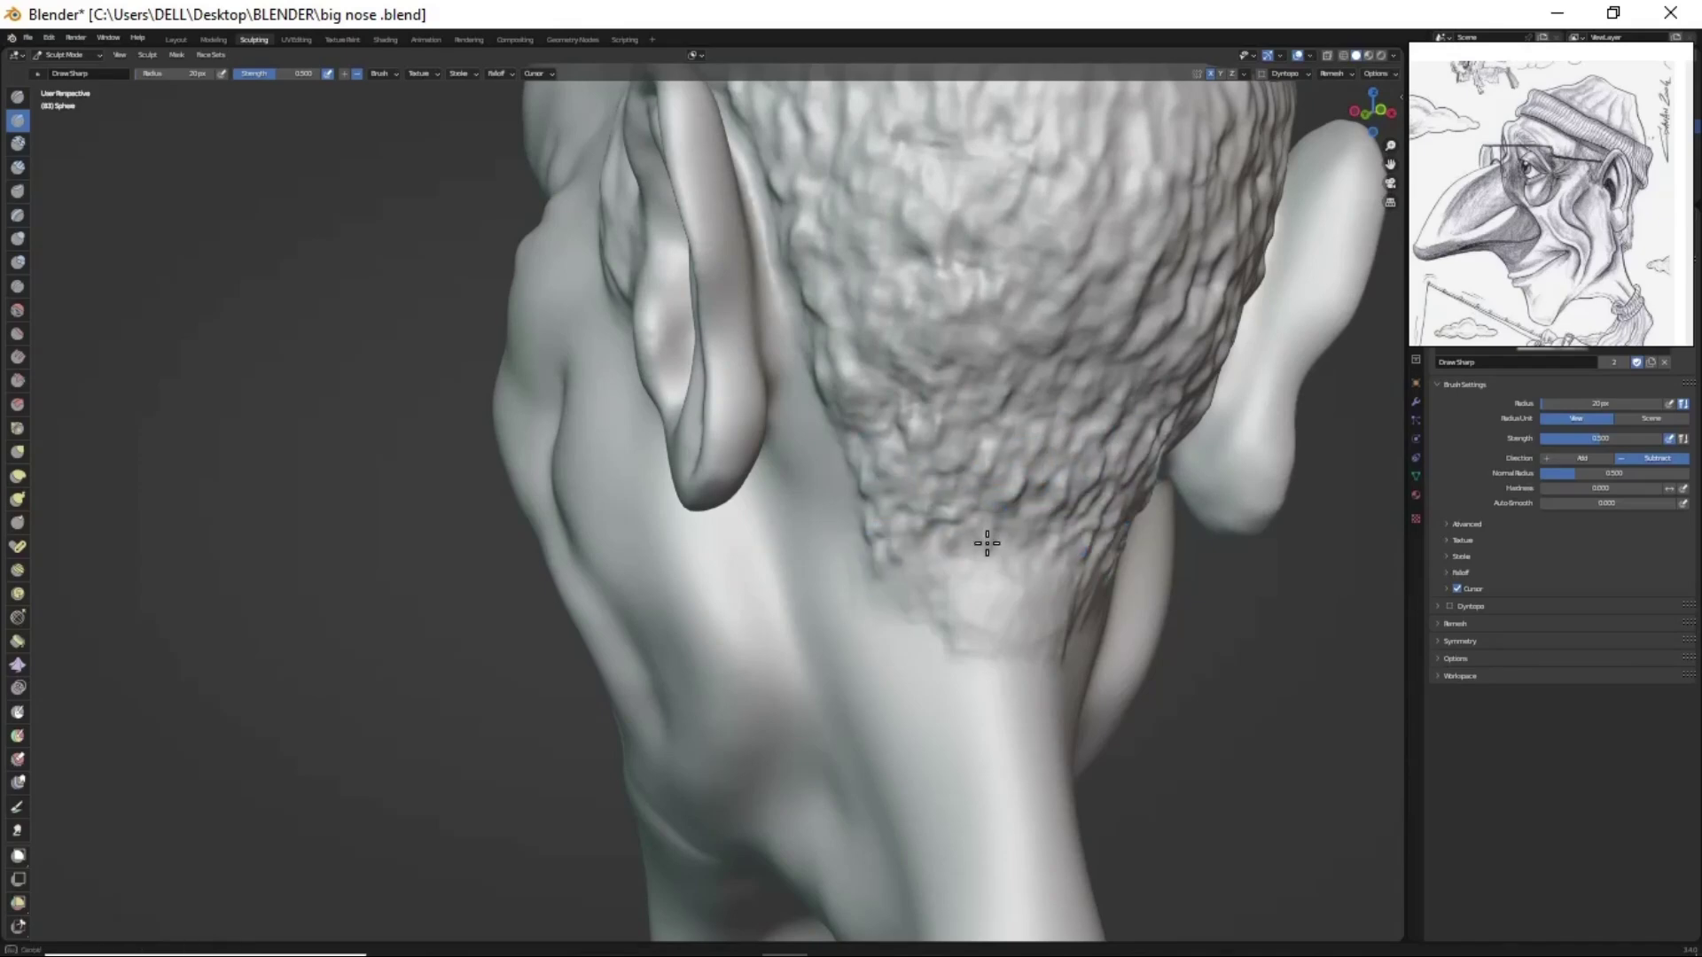
scroll(875, 552, down, 5)
mouse_move(874, 551)
middle_down()
mouse_move(1255, 725)
mouse_move(1284, 479)
middle_up()
- Switch to the Paint brush, widen the 3D view and save a new palette colour
click(18, 807)
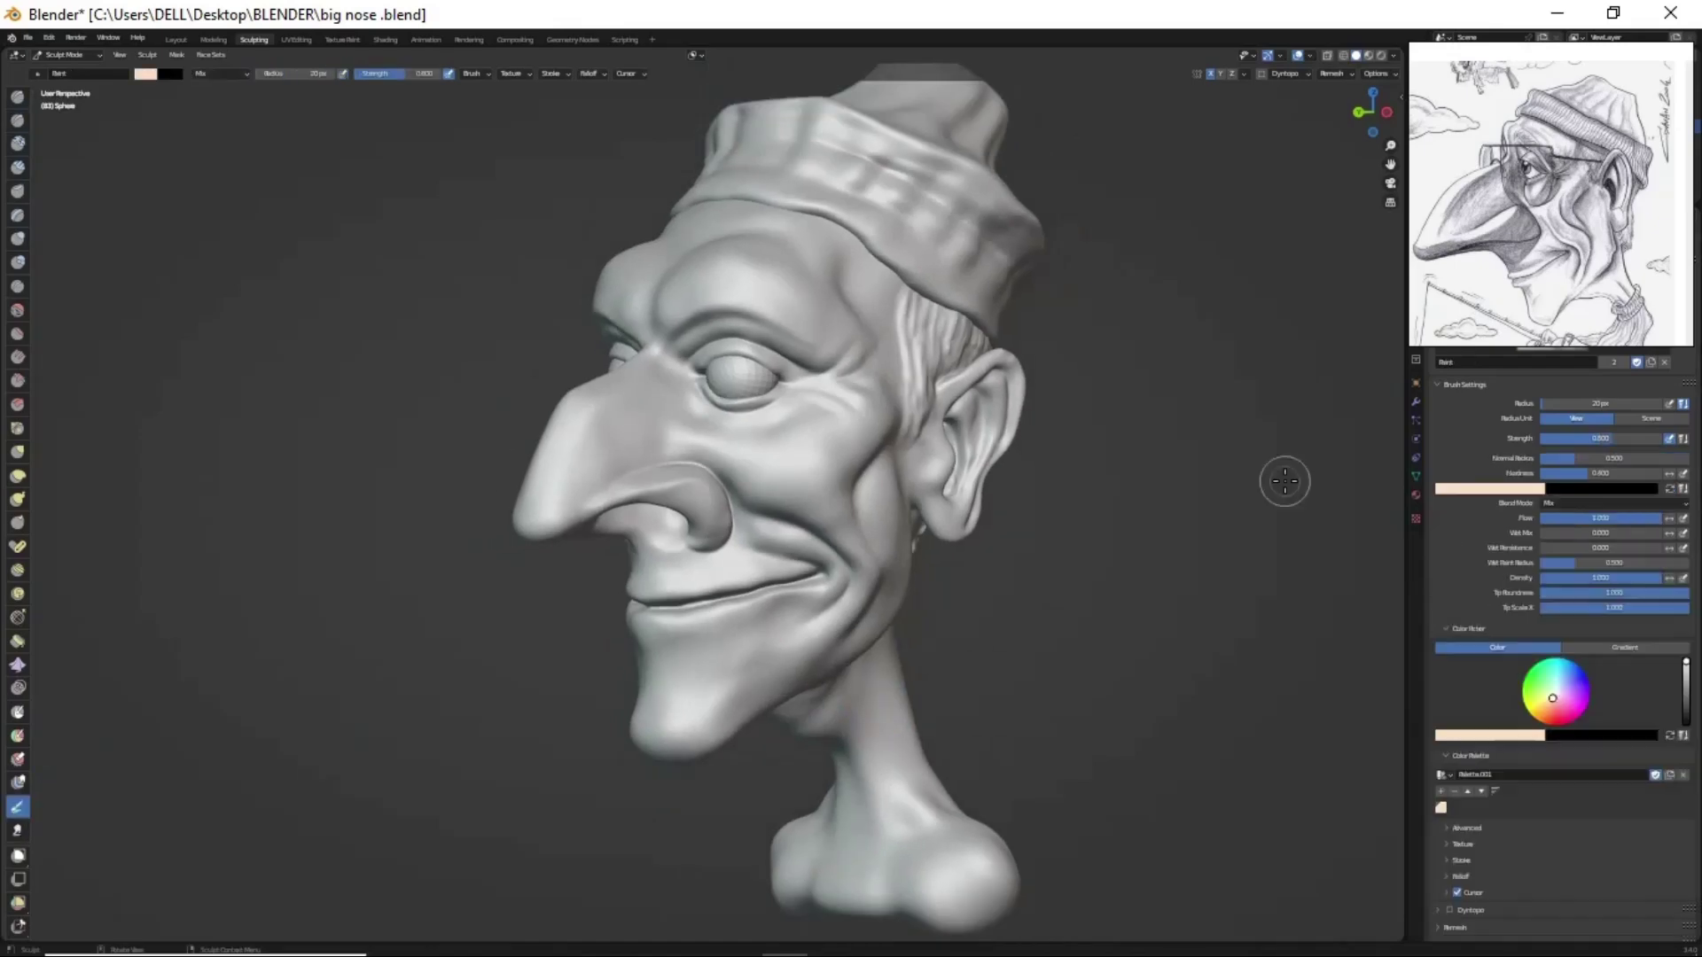
drag(1405, 209, 1439, 212)
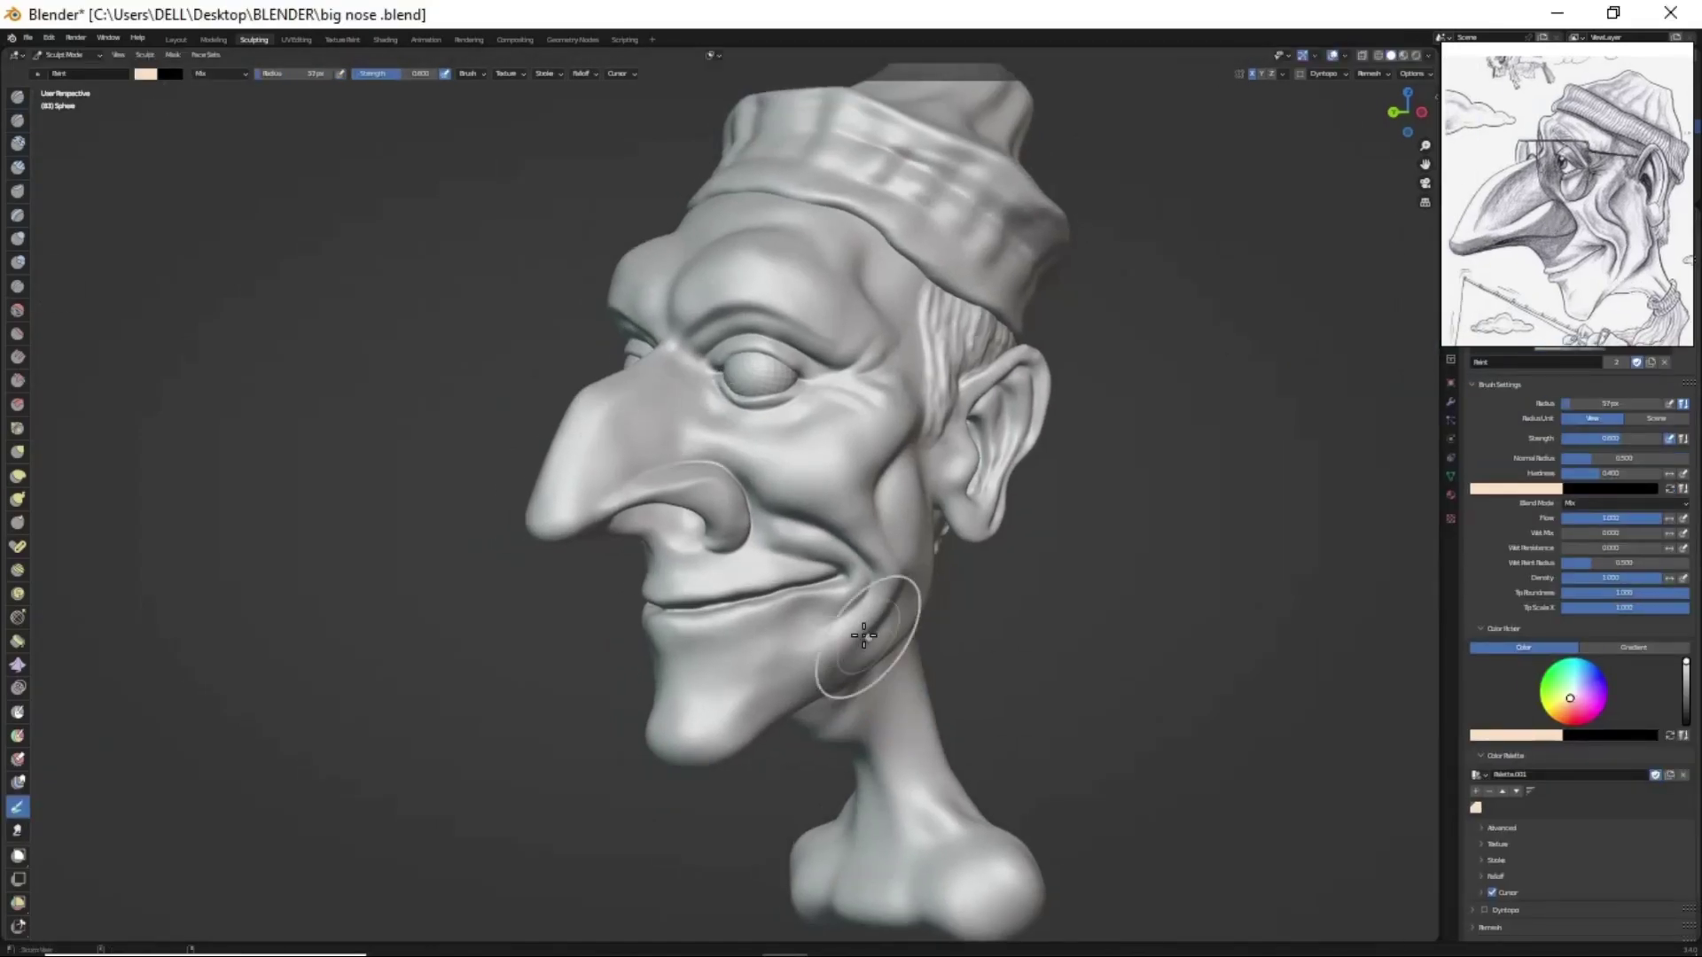
middle_drag(864, 634, 913, 638)
click(1590, 677)
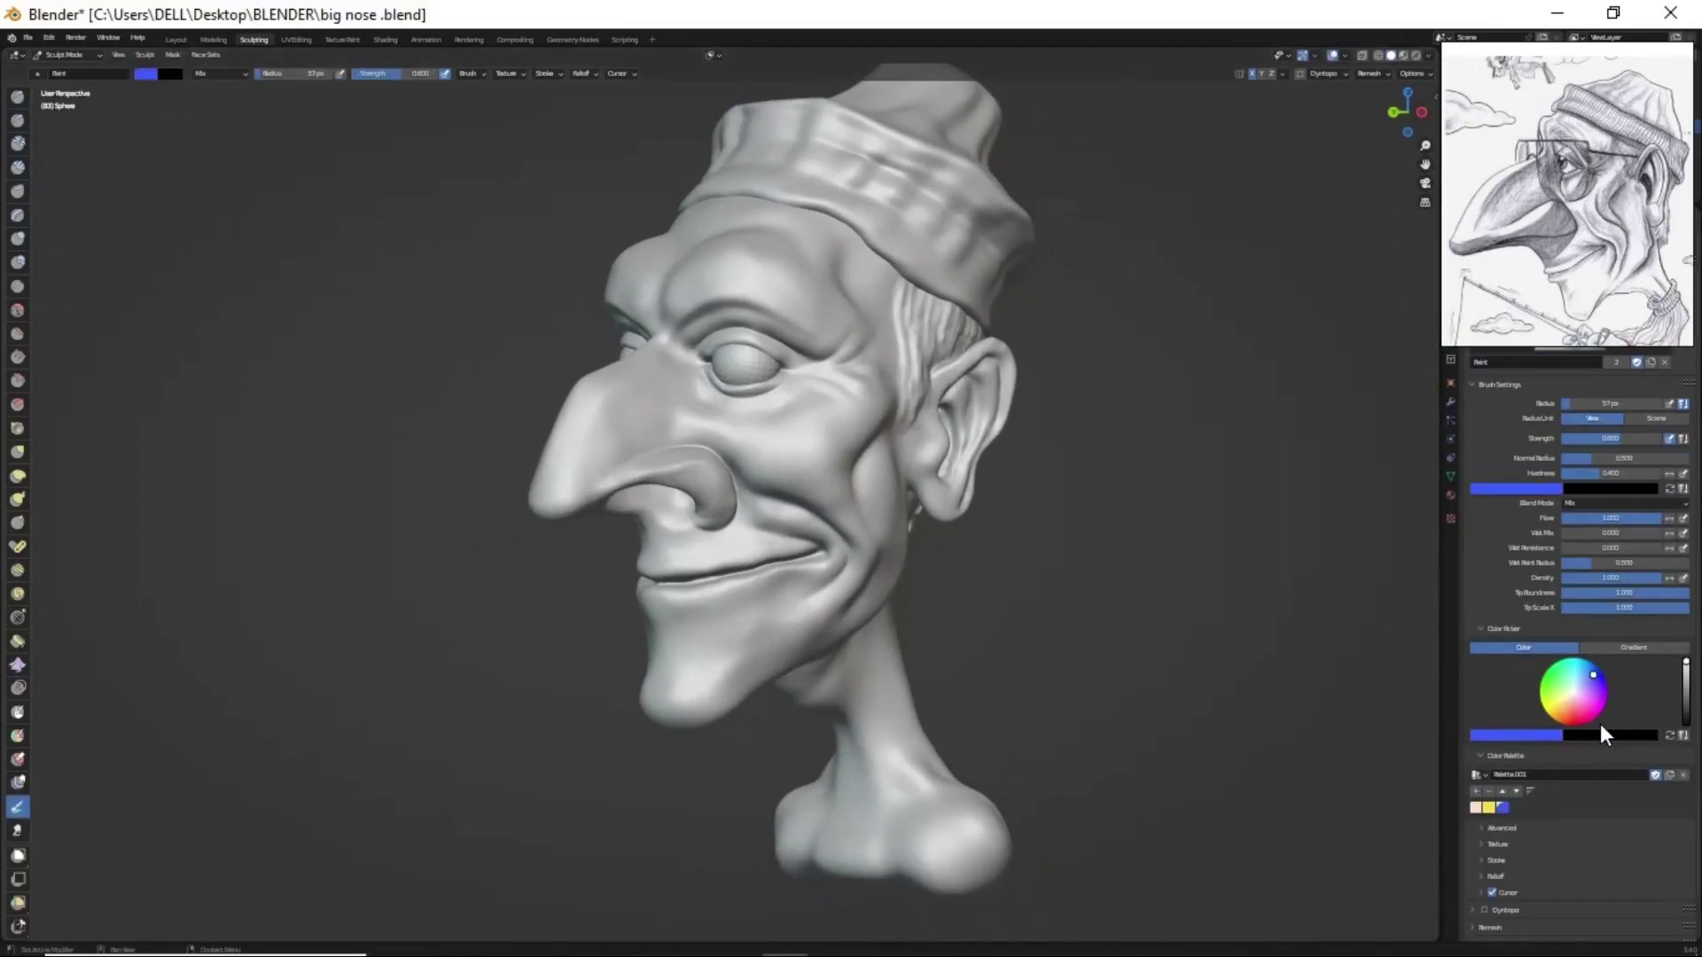
middle_drag(673, 470, 795, 470)
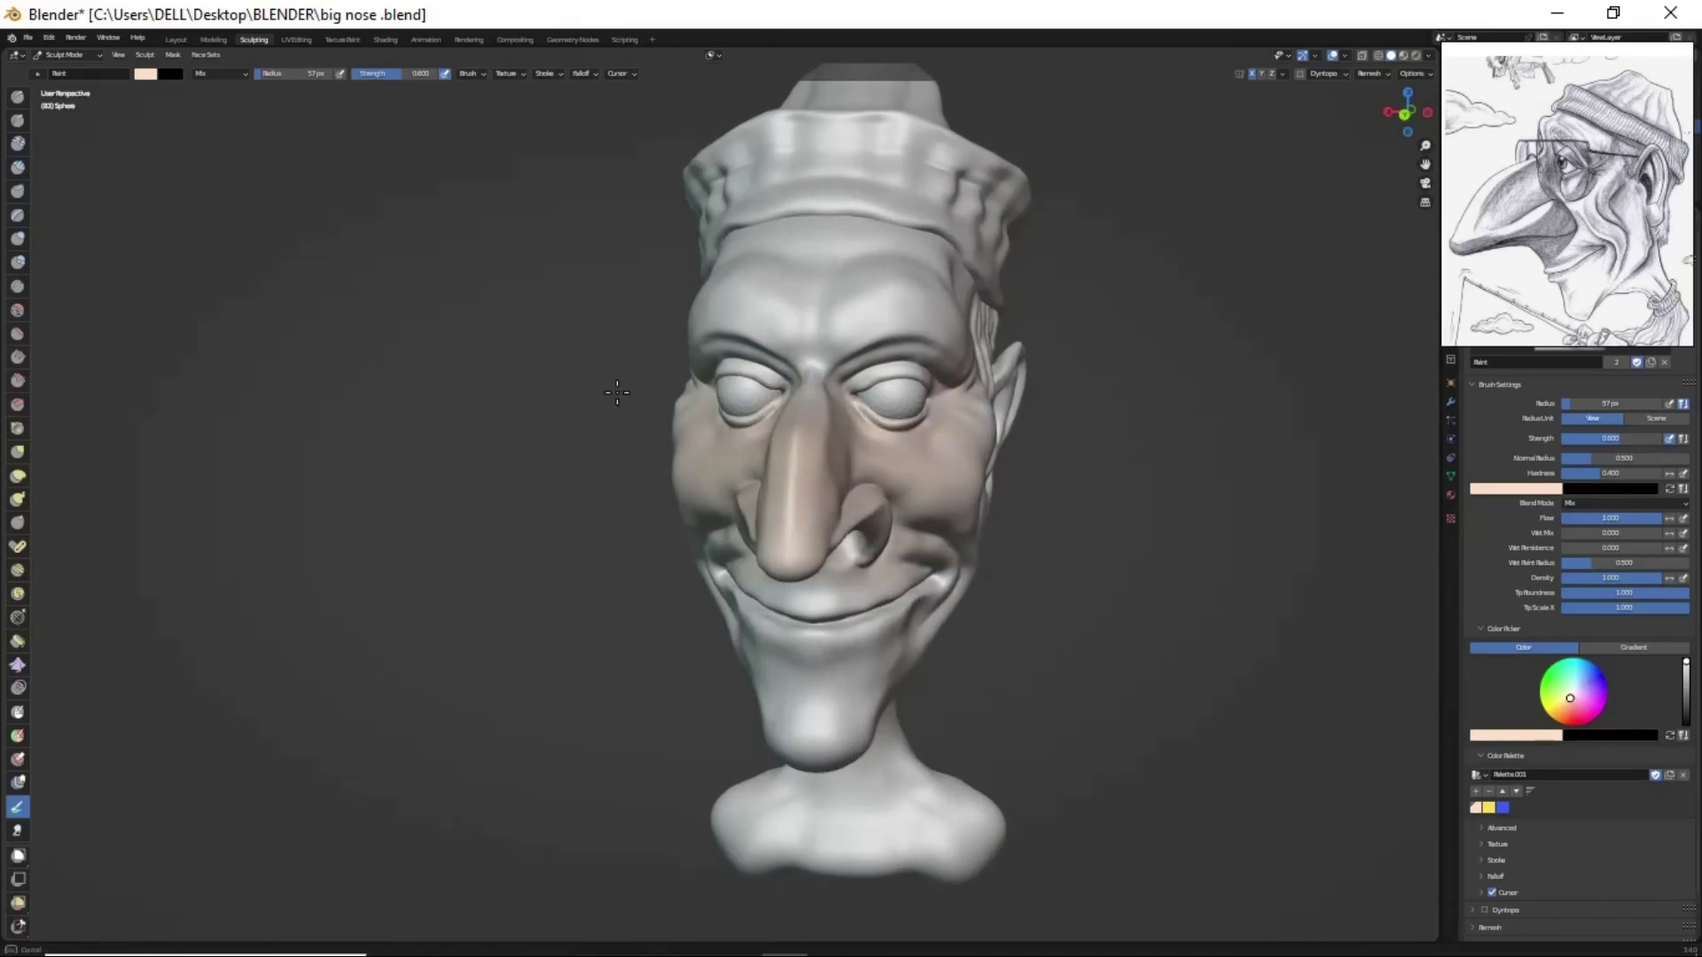
middle_drag(904, 517, 1574, 728)
scroll(930, 459, down, 5)
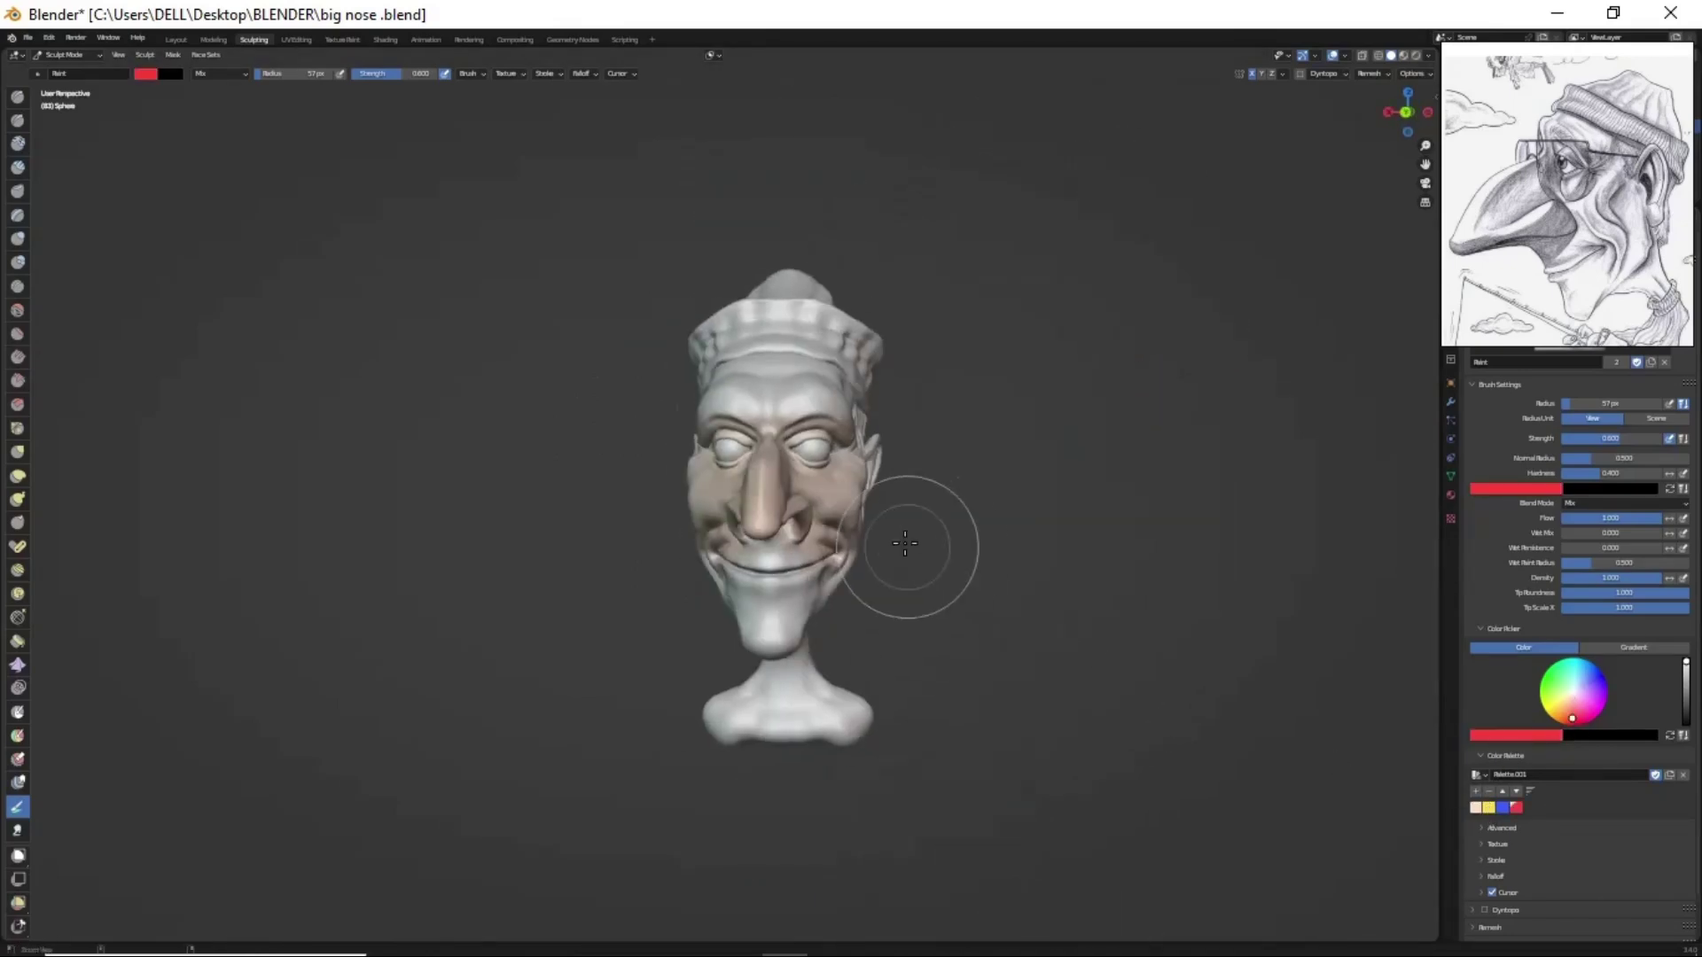
scroll(911, 544, up, 6)
- Paint a red flush across the nose, cheek and ear
drag(820, 461, 984, 487)
drag(1258, 460, 1276, 576)
middle_drag(875, 564, 866, 570)
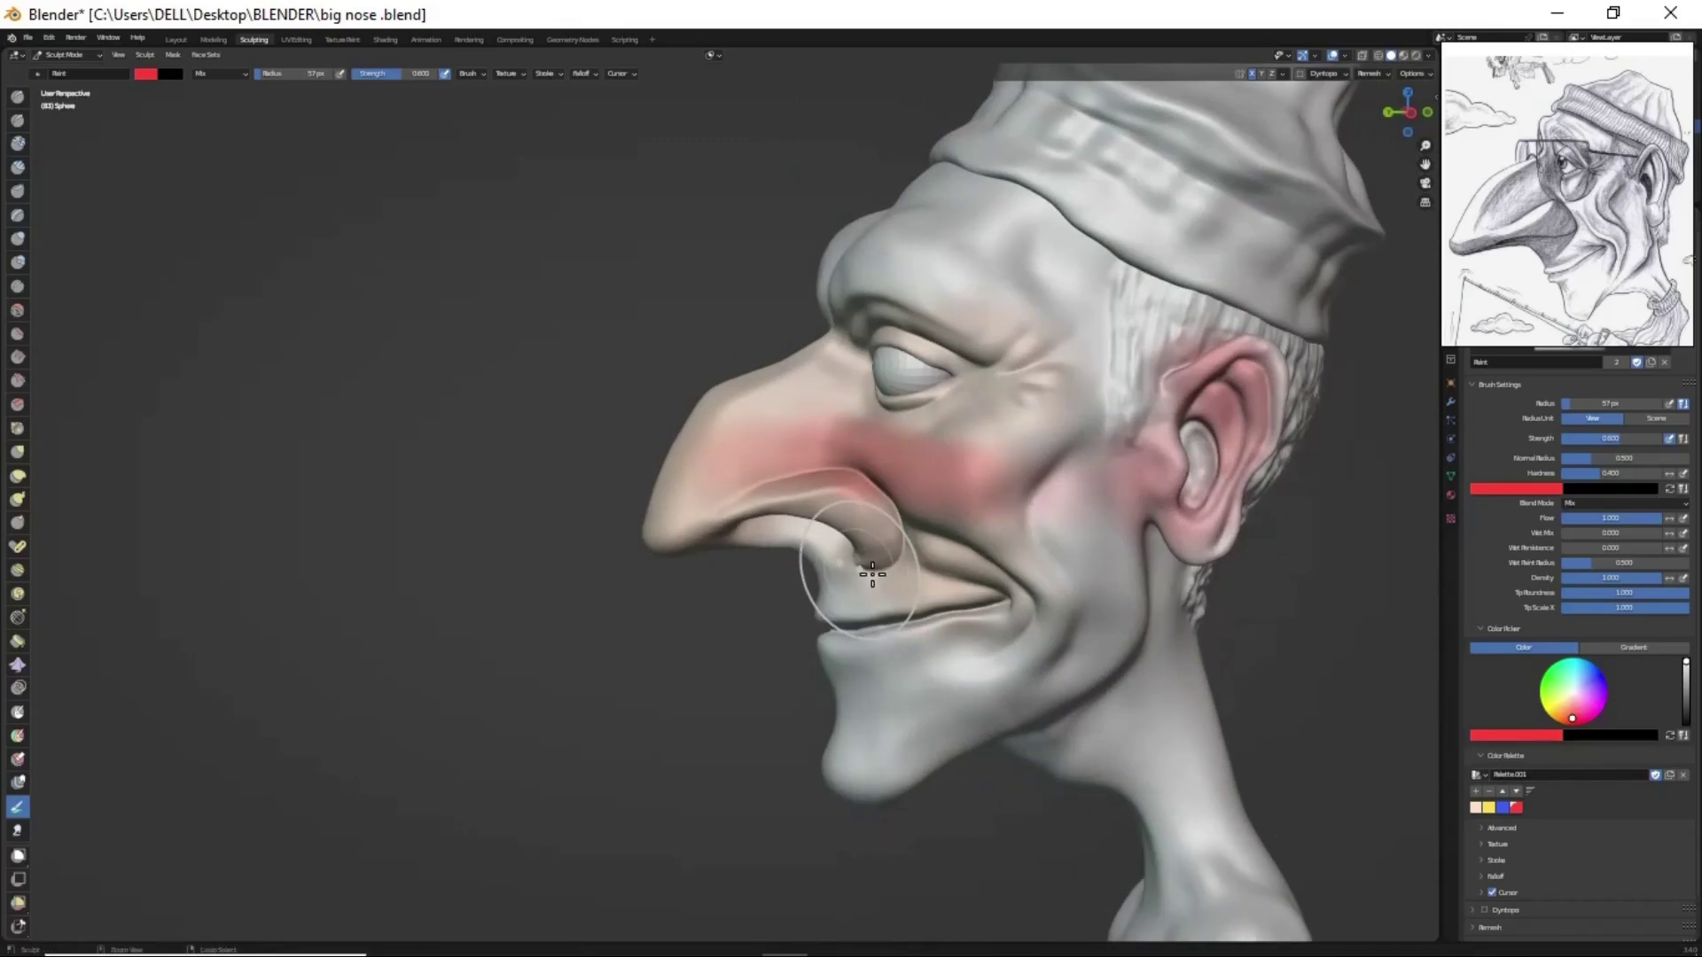
mouse_move(869, 479)
mouse_down()
mouse_move(1219, 419)
mouse_move(816, 349)
mouse_move(748, 505)
mouse_move(1112, 559)
mouse_up()
- Paint the forehead and brow yellow
scroll(960, 620, up, 1)
middle_drag(960, 621, 1028, 611)
click(1489, 807)
scroll(886, 443, up, 2)
drag(727, 425, 1048, 441)
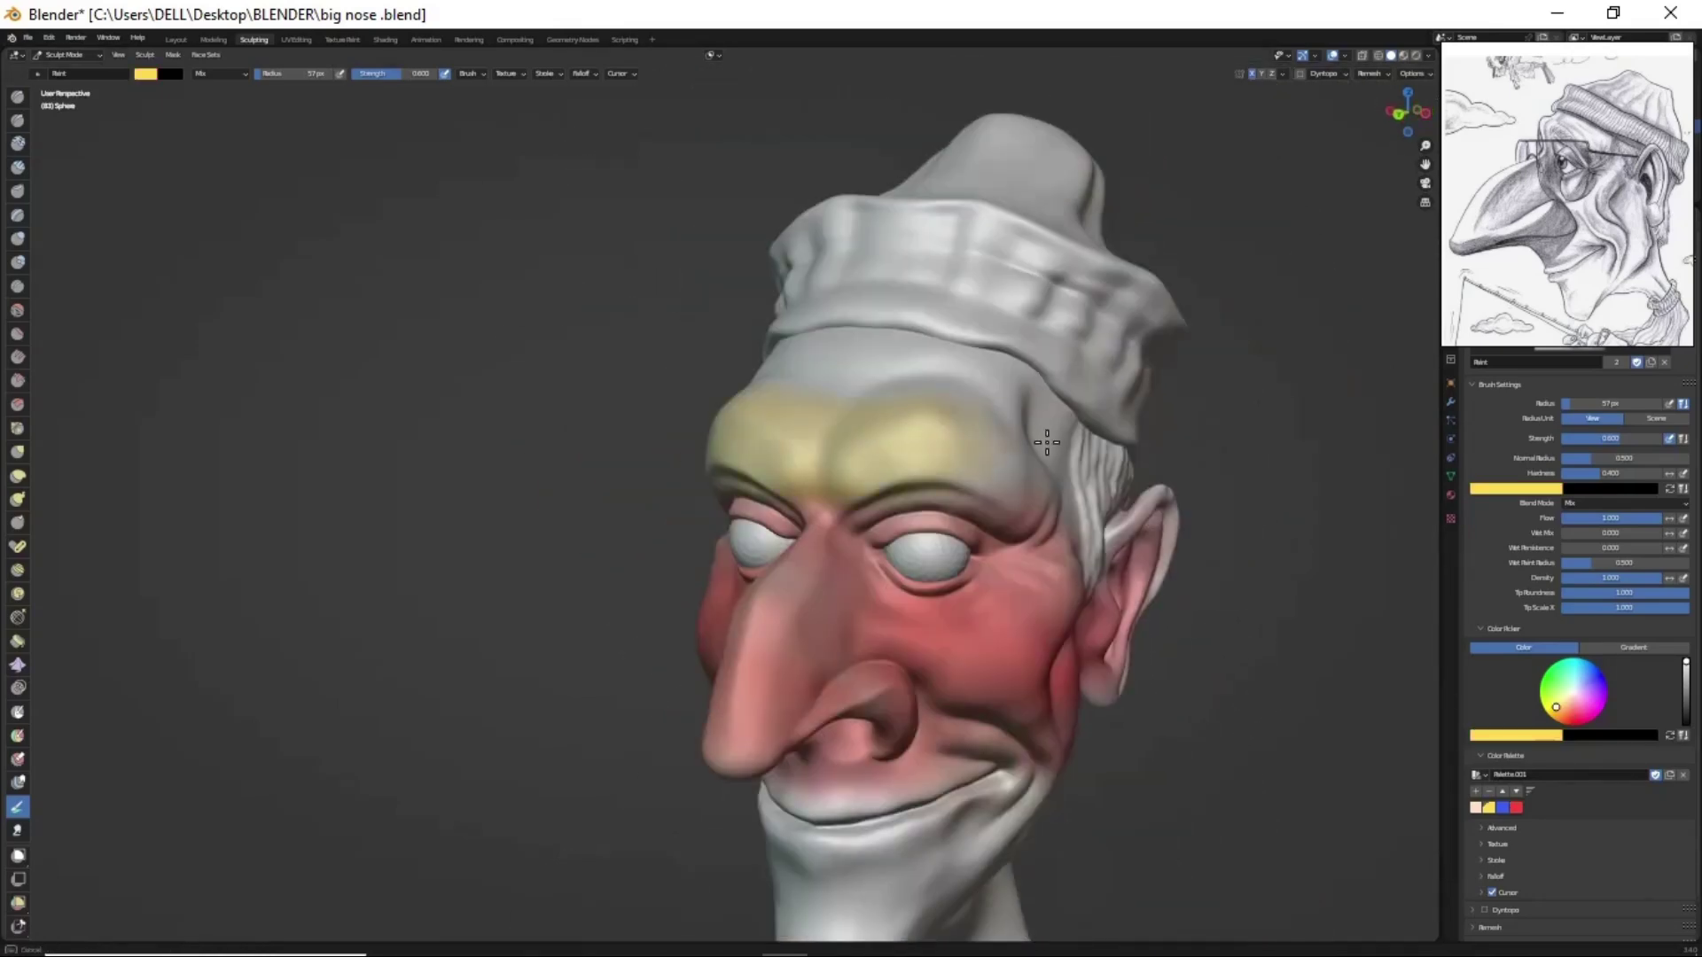
scroll(1049, 441, down, 2)
- Paint the chin and jaw blue
middle_drag(869, 675, 850, 656)
drag(780, 638, 957, 620)
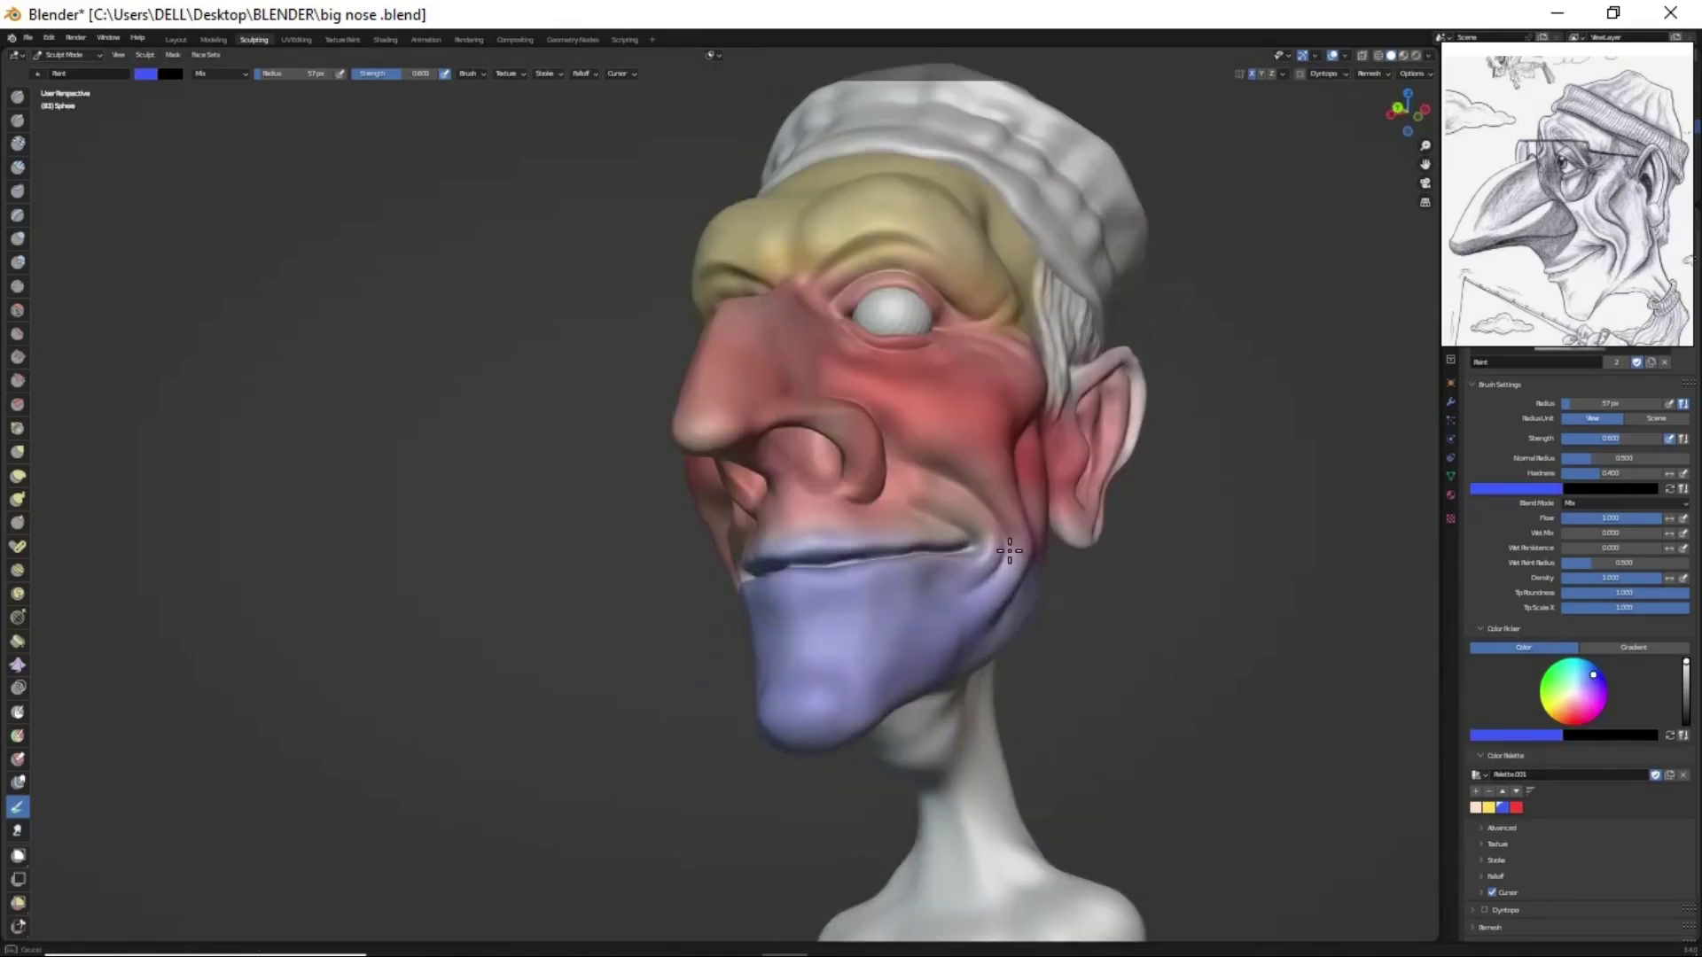
drag(957, 549, 842, 532)
mouse_move(886, 709)
middle_down()
mouse_move(892, 760)
mouse_move(903, 698)
middle_up()
- Wash the whole face in a peach skin tone, blending the colour zones
click(1475, 806)
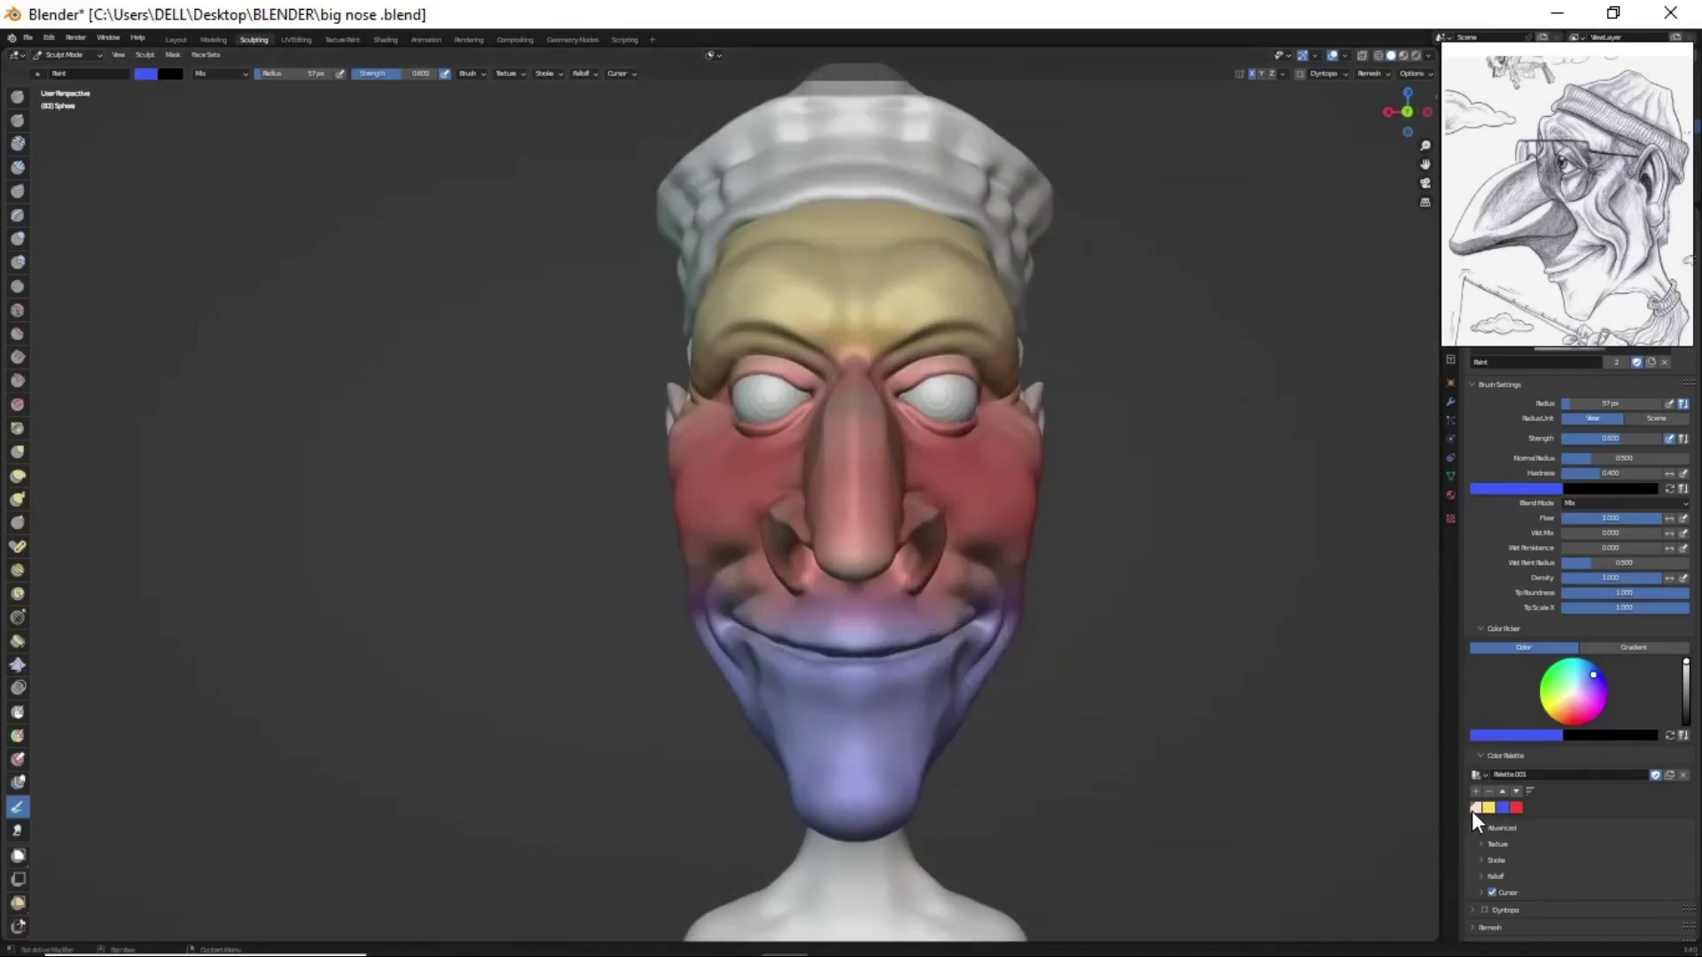
middle_drag(887, 532, 975, 532)
mouse_move(869, 399)
mouse_down()
mouse_move(760, 748)
mouse_move(850, 797)
mouse_up()
mouse_move(778, 234)
middle_down()
mouse_move(904, 497)
mouse_move(812, 405)
middle_up()
middle_drag(931, 727, 1204, 532)
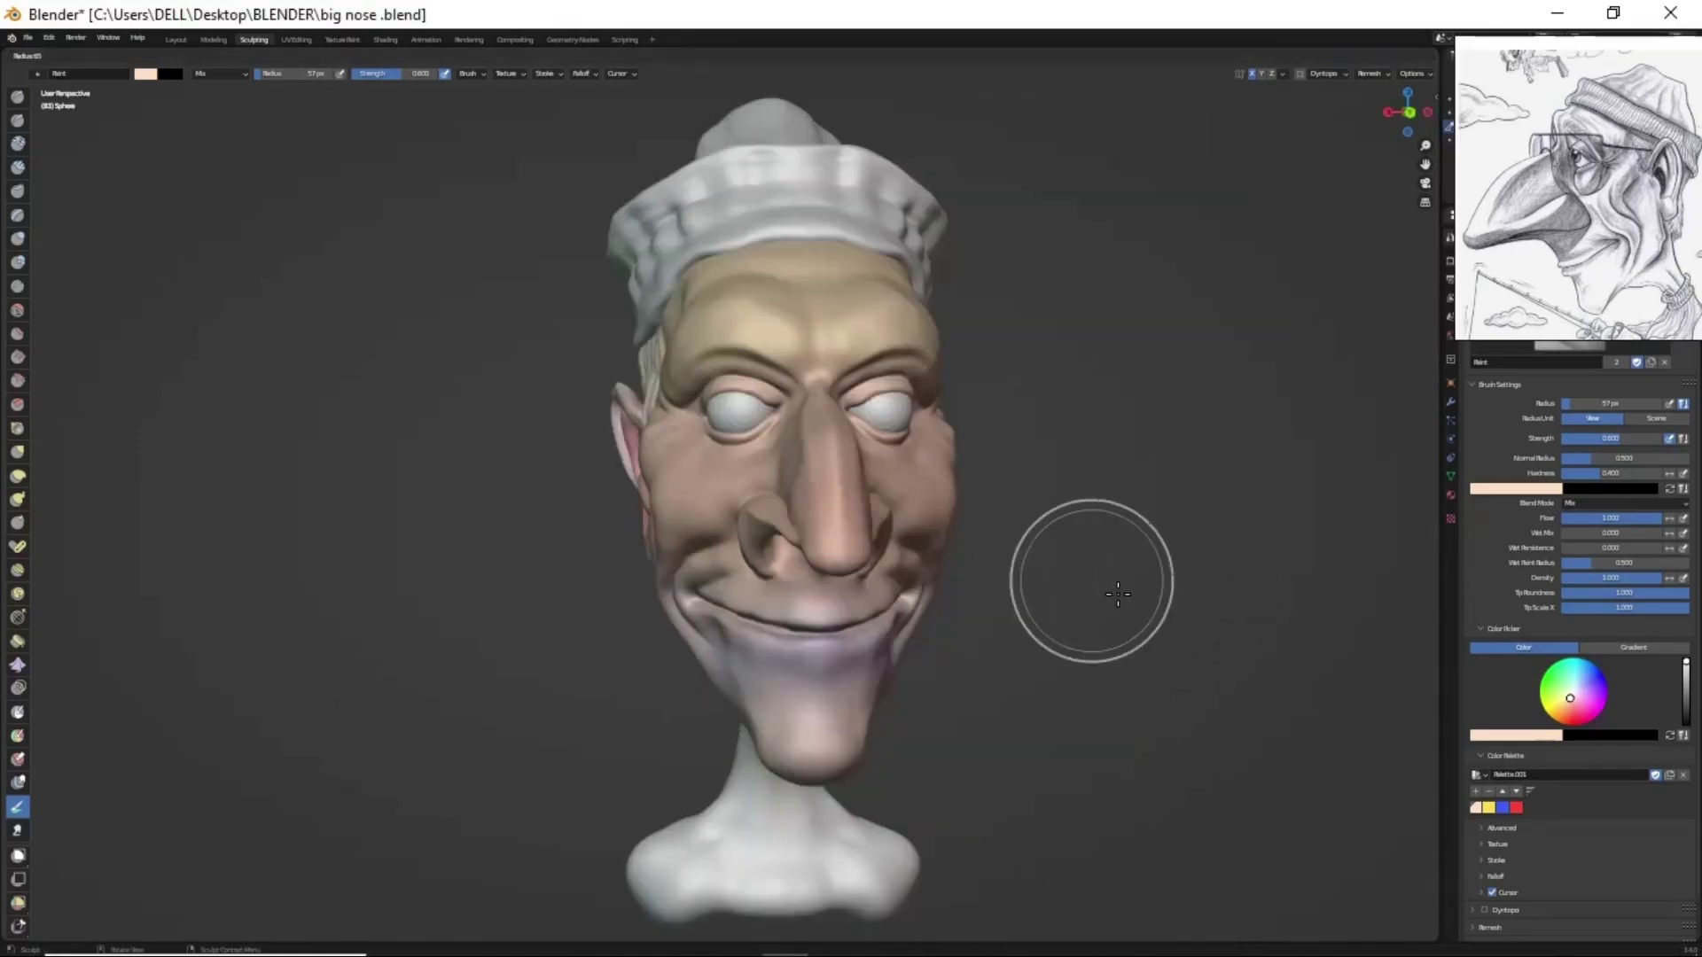
- Enlarge the brush radius and stroke red multiply blush across both cheeks
middle_drag(1090, 577, 953, 572)
key(f)
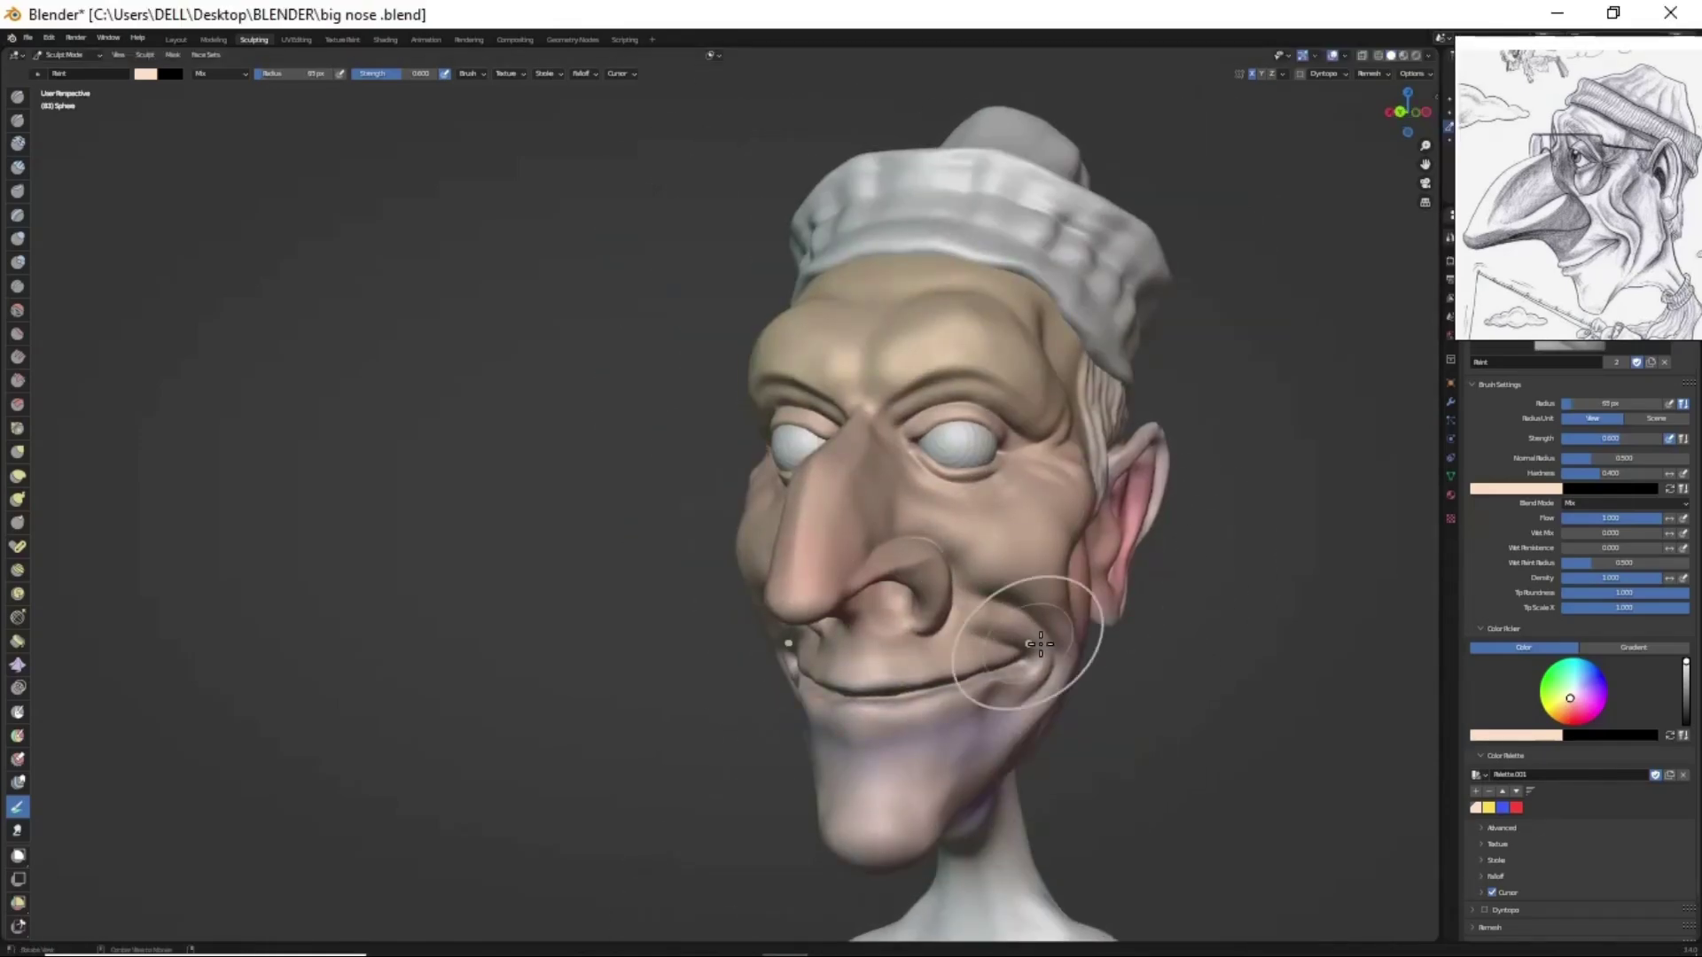
mouse_move(1040, 644)
middle_down()
mouse_move(1112, 646)
mouse_move(975, 621)
mouse_move(979, 531)
mouse_move(814, 683)
mouse_move(921, 638)
mouse_move(839, 543)
middle_up()
middle_drag(937, 695, 987, 427)
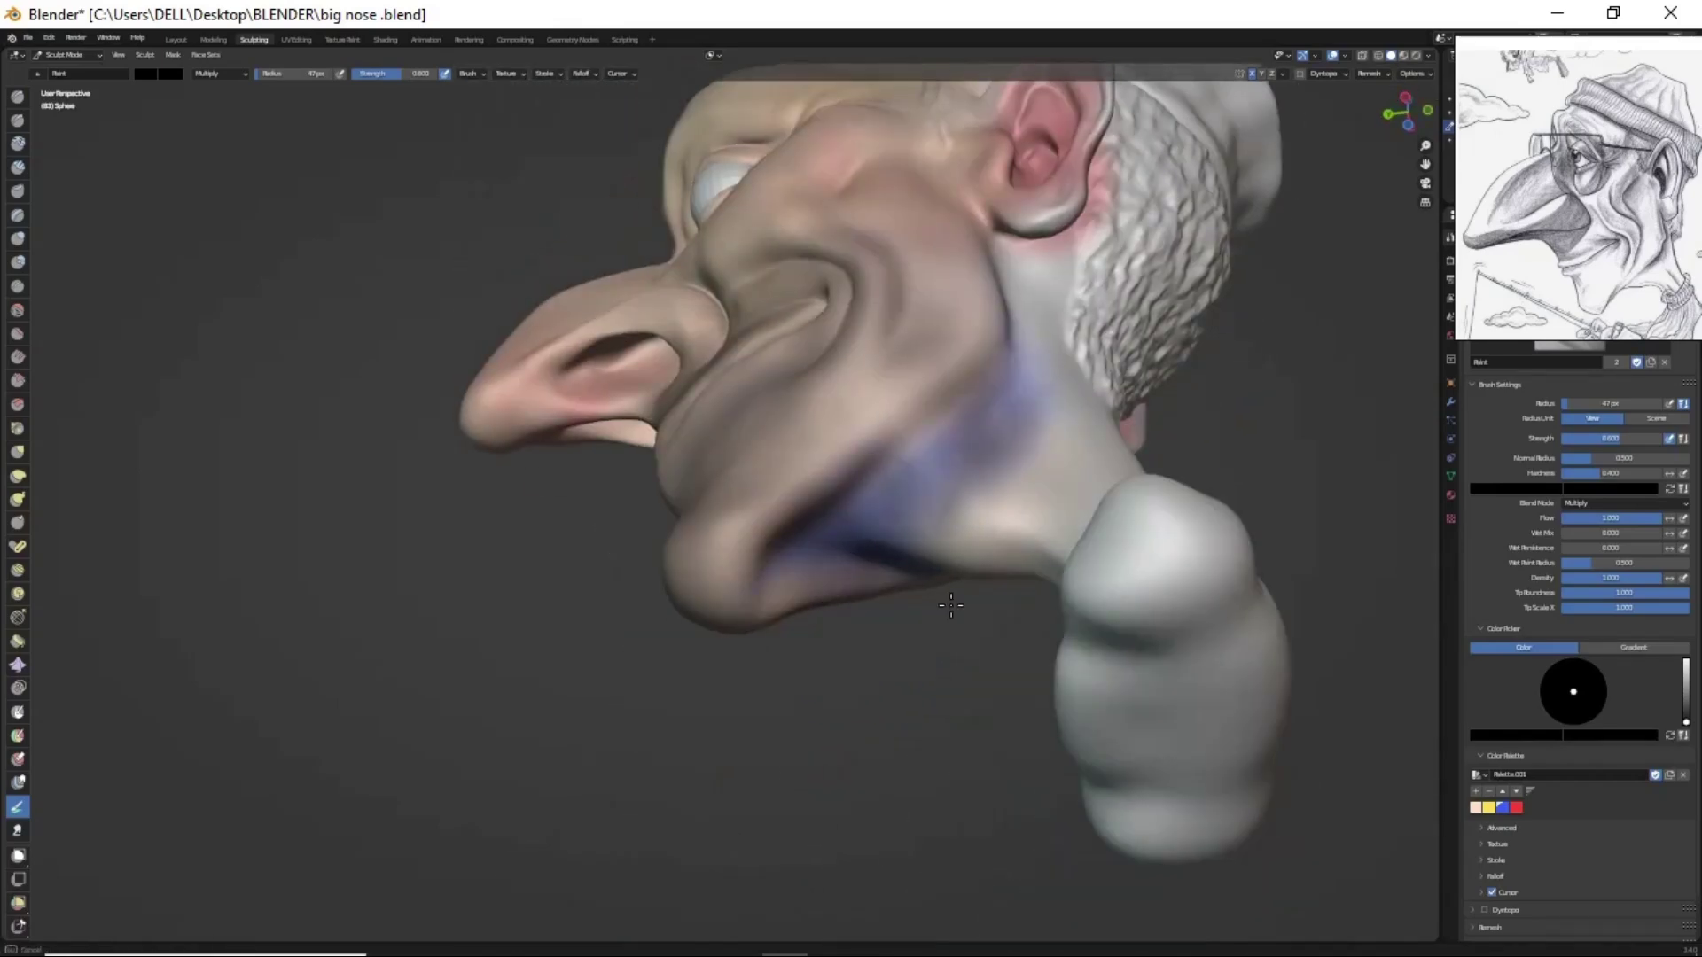
mouse_move(951, 606)
middle_down()
mouse_move(1158, 456)
mouse_move(944, 647)
middle_up()
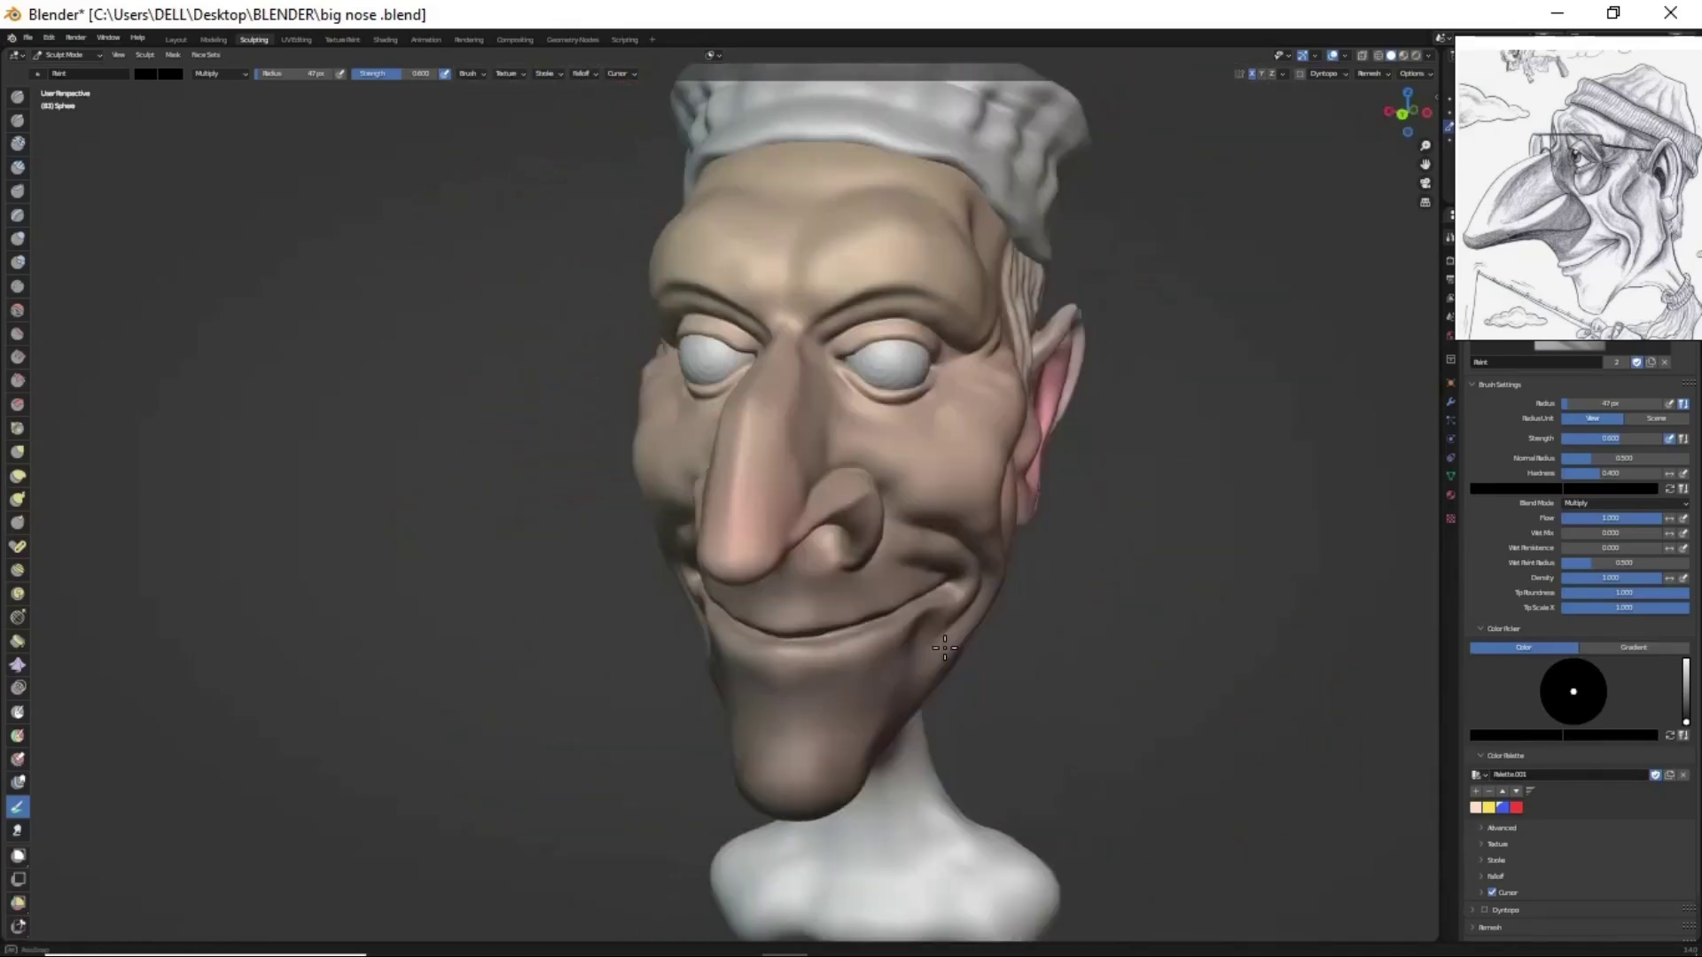
drag(886, 449, 992, 408)
scroll(931, 505, up, 3)
- Paint red along the upper eyelid, the cheek beside the nose and the nose
middle_drag(931, 505, 941, 369)
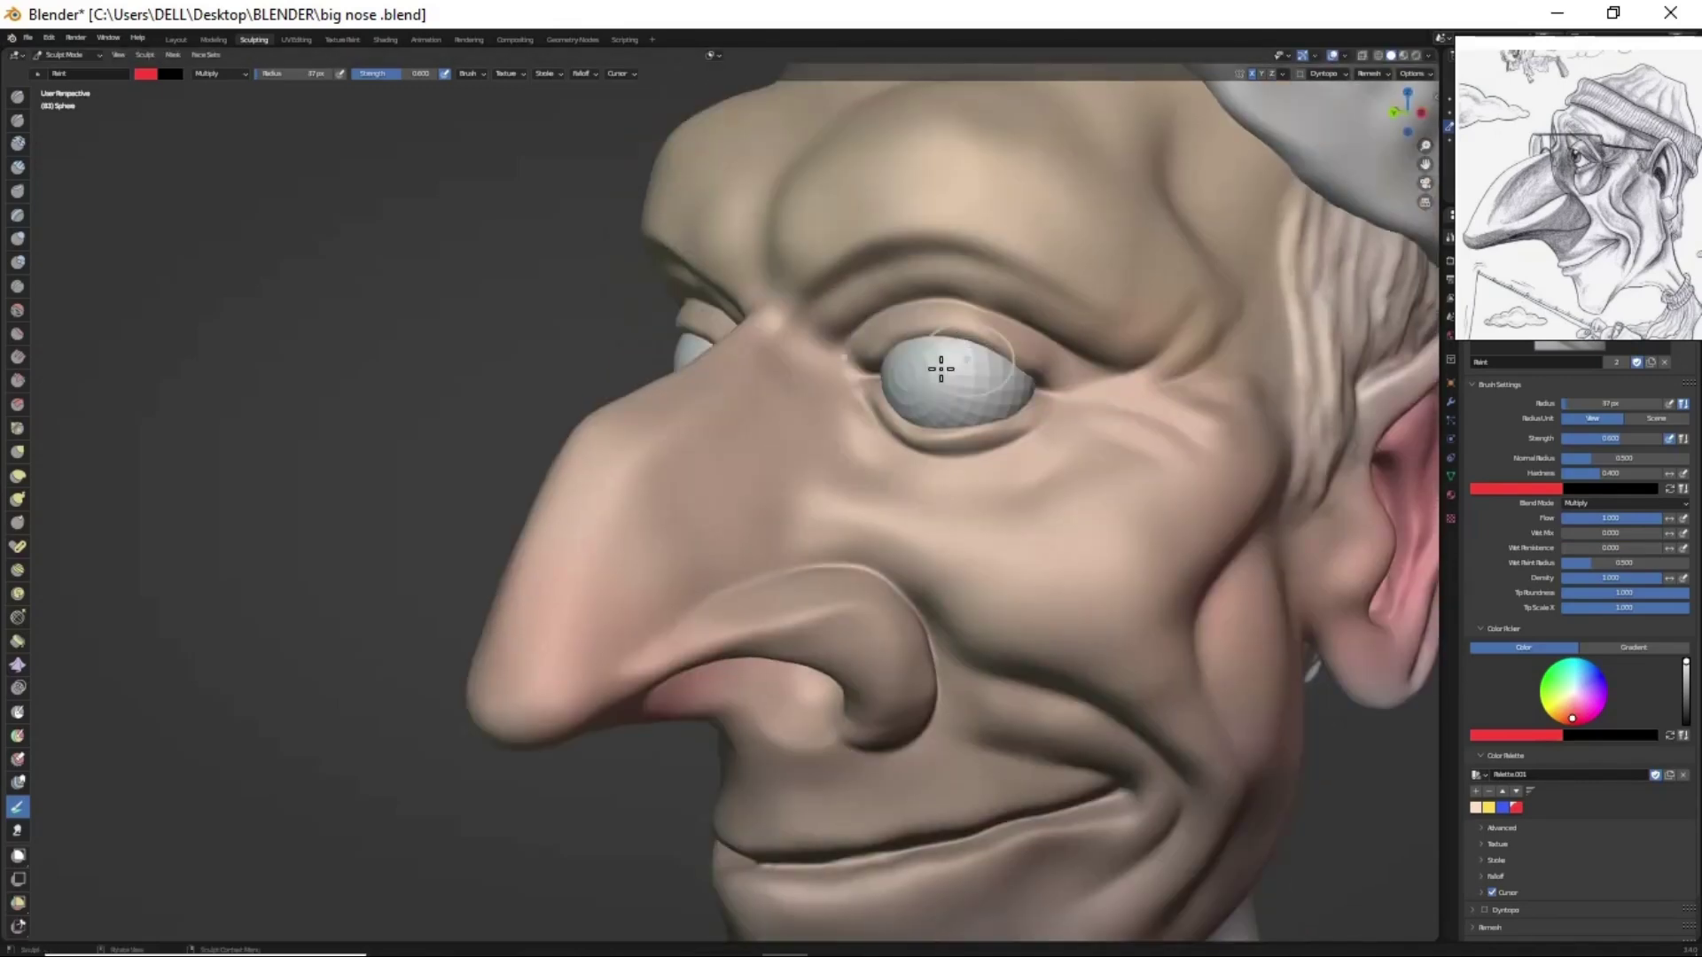
drag(1007, 408, 922, 329)
middle_drag(922, 329, 1032, 508)
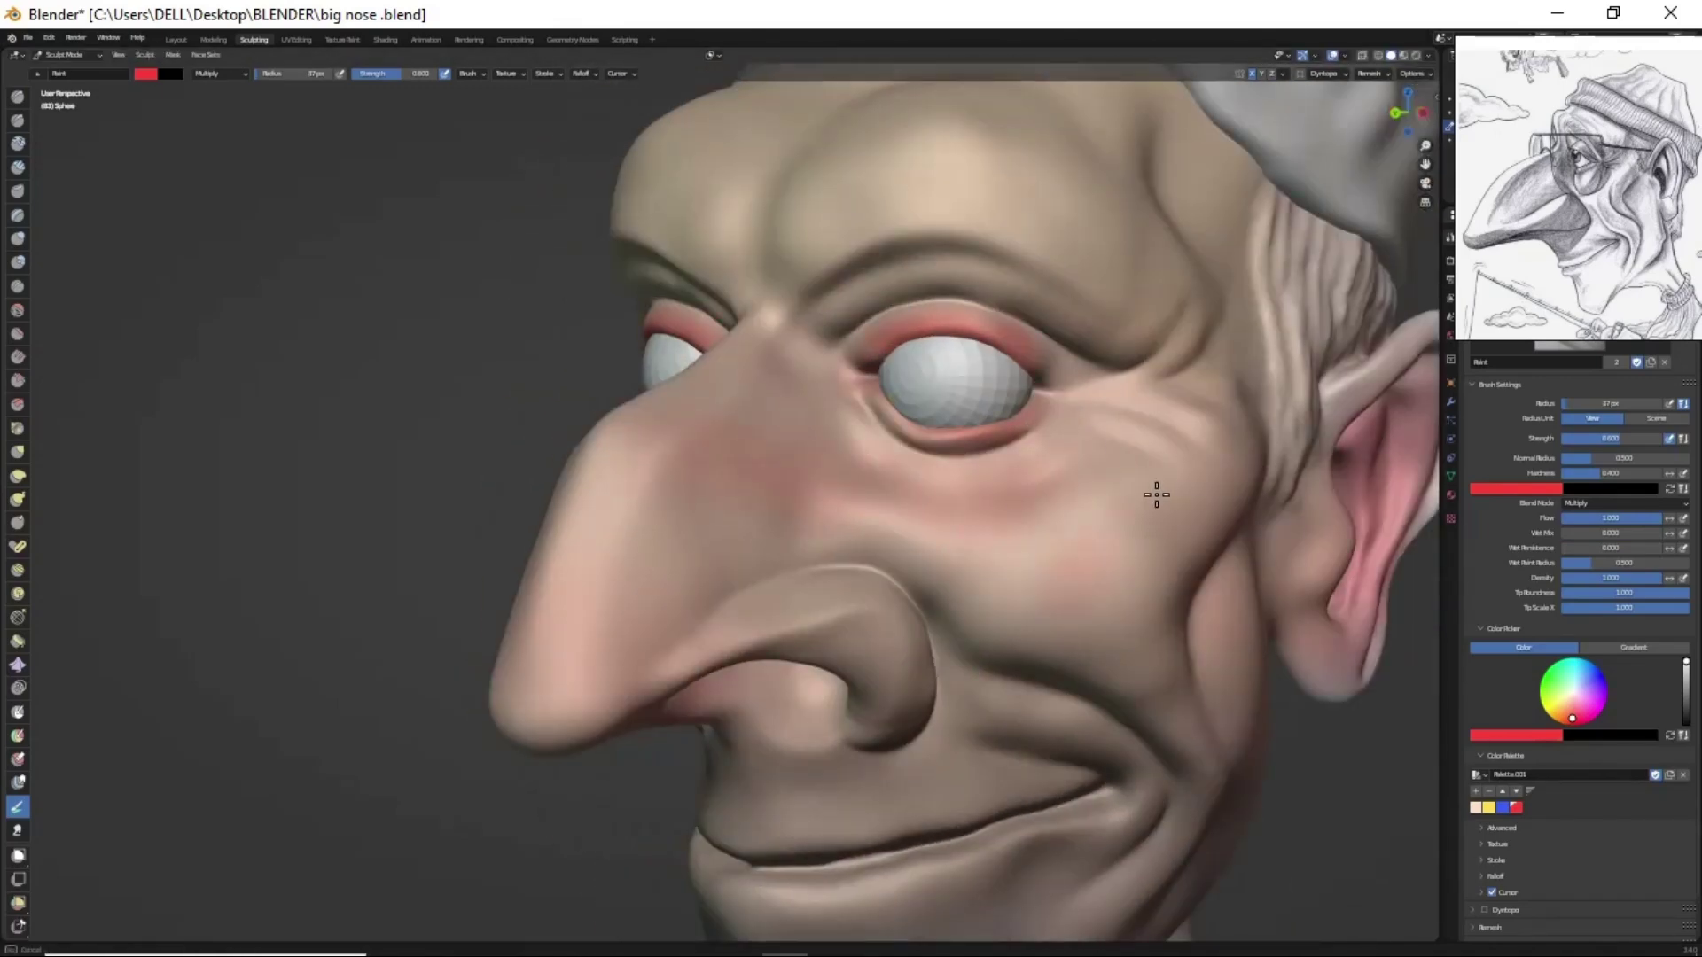
drag(1156, 494, 680, 571)
mouse_move(611, 684)
mouse_down()
mouse_move(581, 695)
mouse_move(794, 407)
mouse_up()
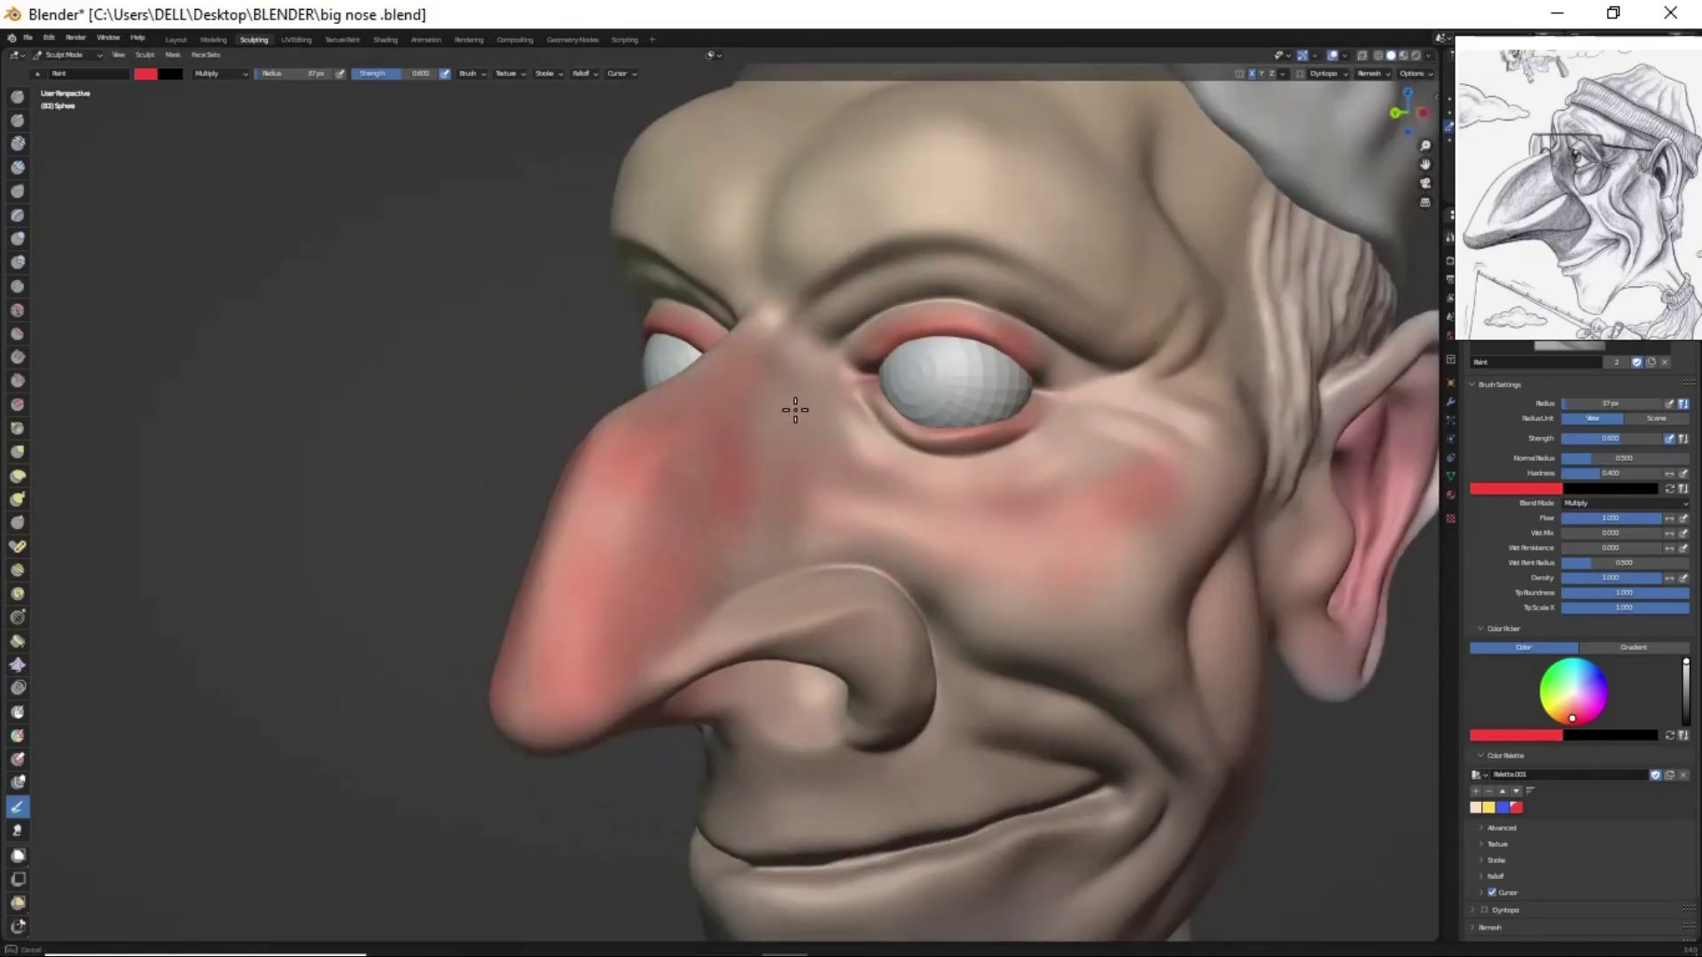
- Redden the ear and check both profiles and the underside
mouse_move(794, 407)
middle_down()
mouse_move(1105, 695)
mouse_move(966, 561)
middle_up()
scroll(966, 561, up, 3)
scroll(964, 551, up, 3)
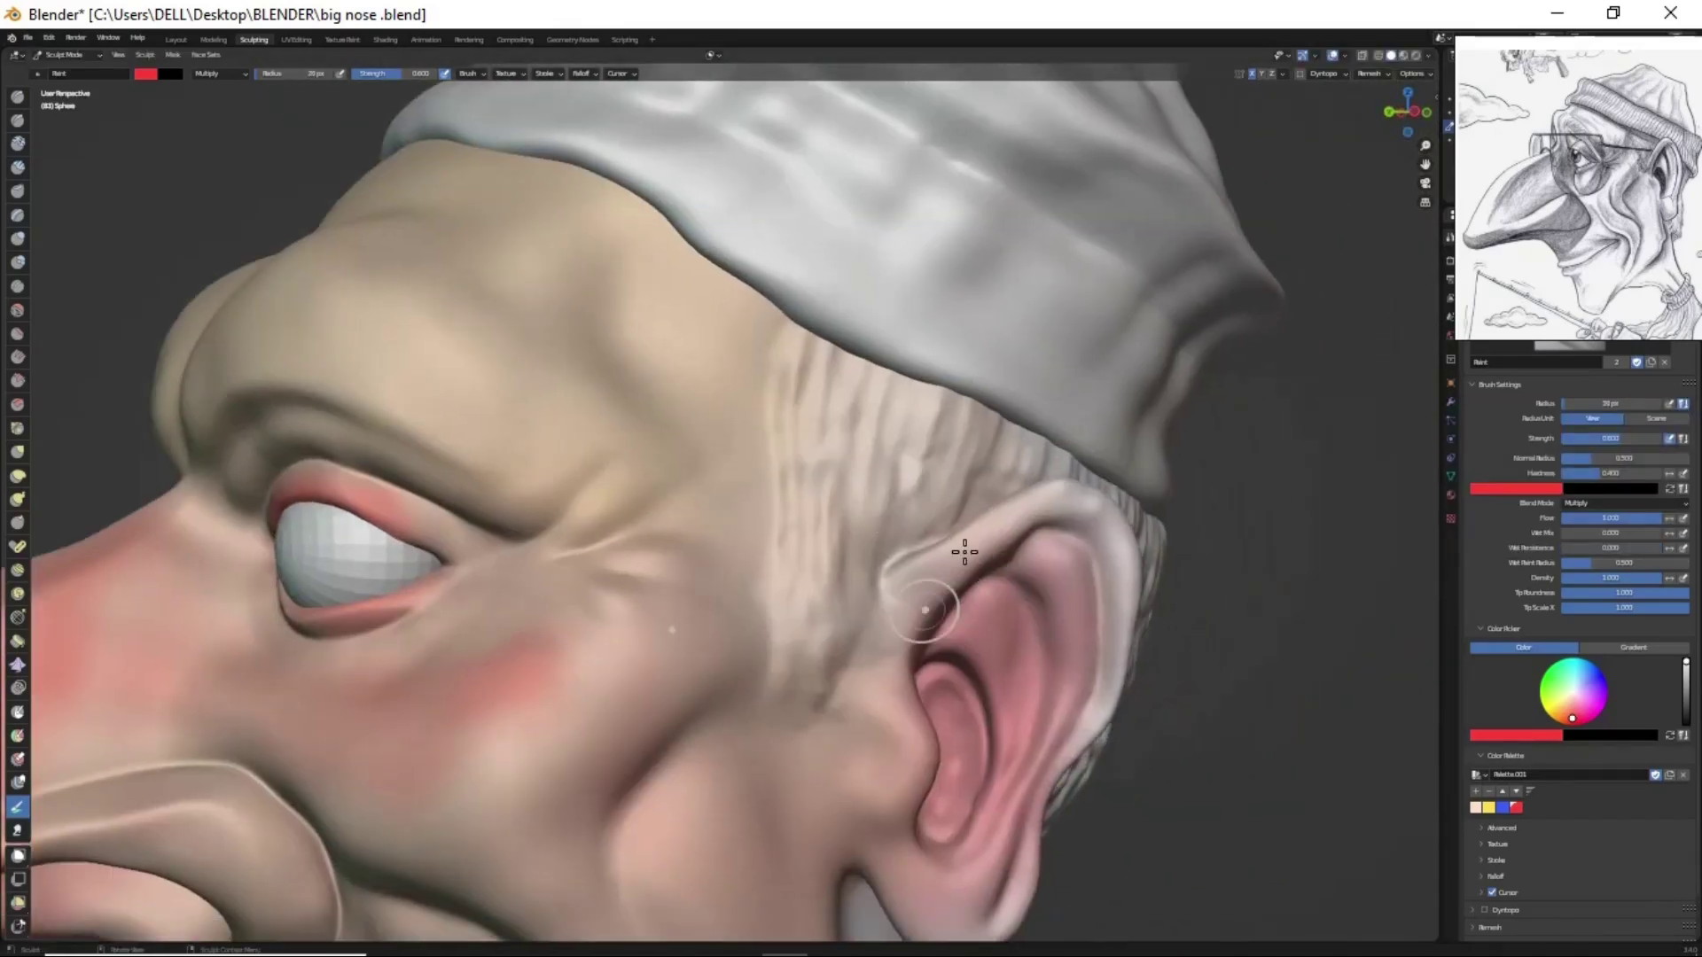
drag(1117, 587, 953, 904)
scroll(1025, 615, down, 4)
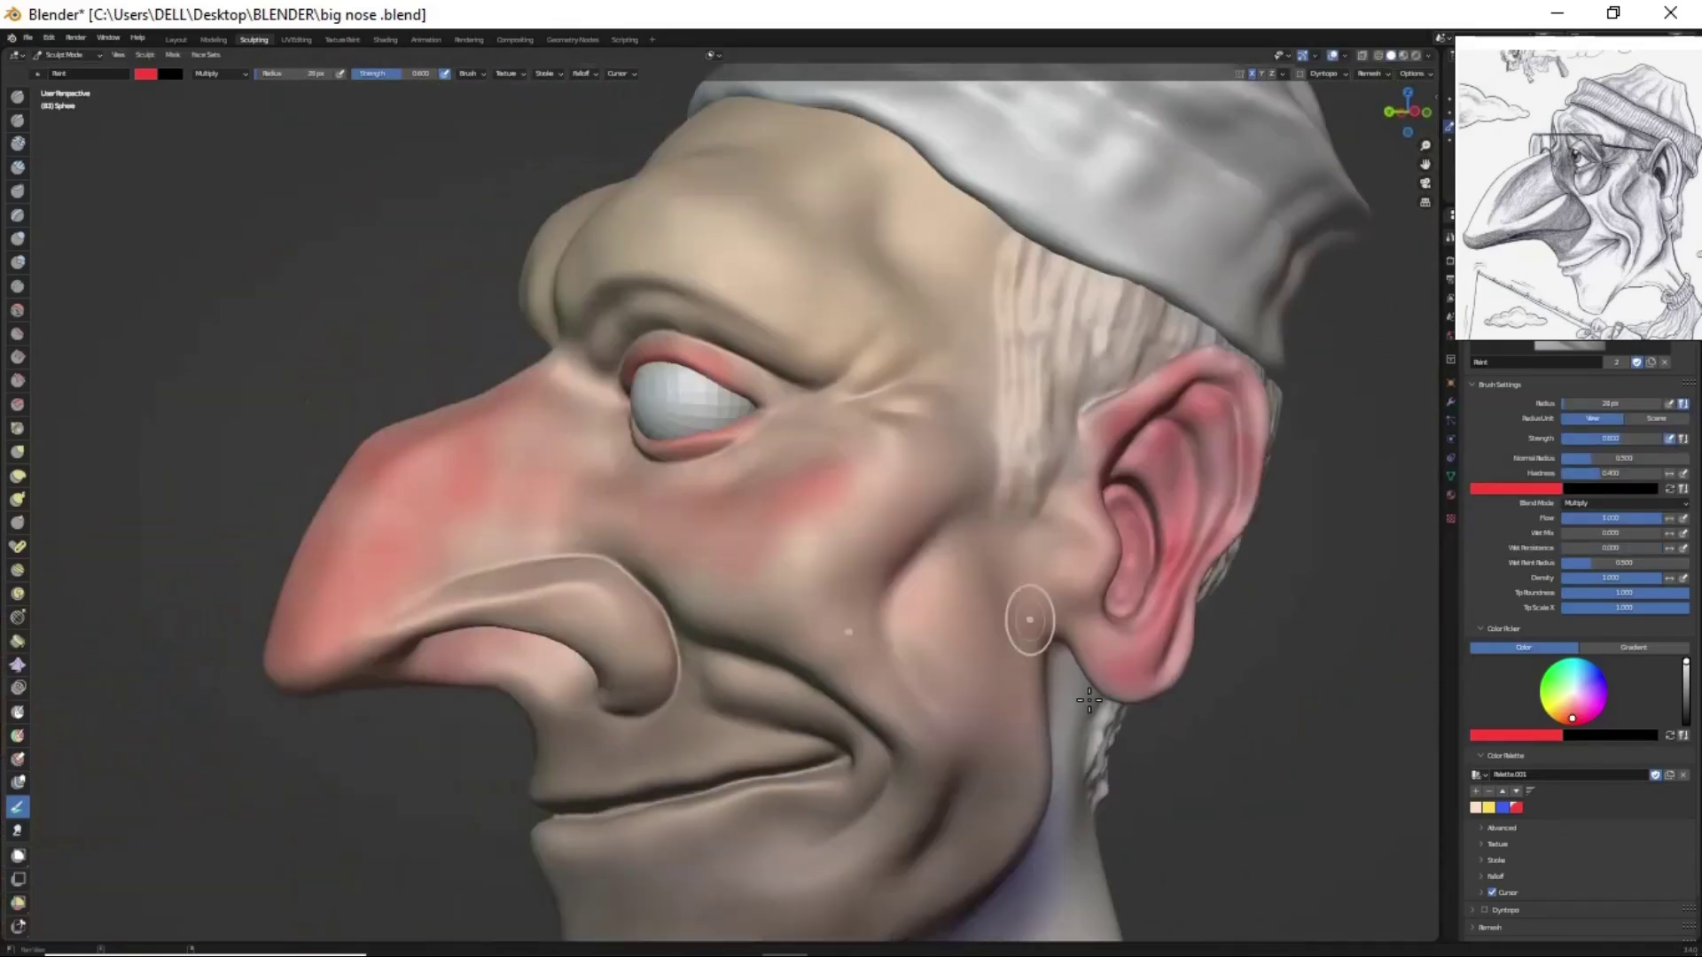
middle_drag(1026, 615, 807, 416)
middle_drag(742, 599, 805, 461)
mouse_move(1026, 463)
middle_down()
mouse_move(977, 505)
mouse_move(798, 543)
mouse_move(797, 600)
middle_up()
- Sample a pale beige, set Blend to Color Dodge and lighten the forehead
key(s)
drag(1686, 665, 1688, 682)
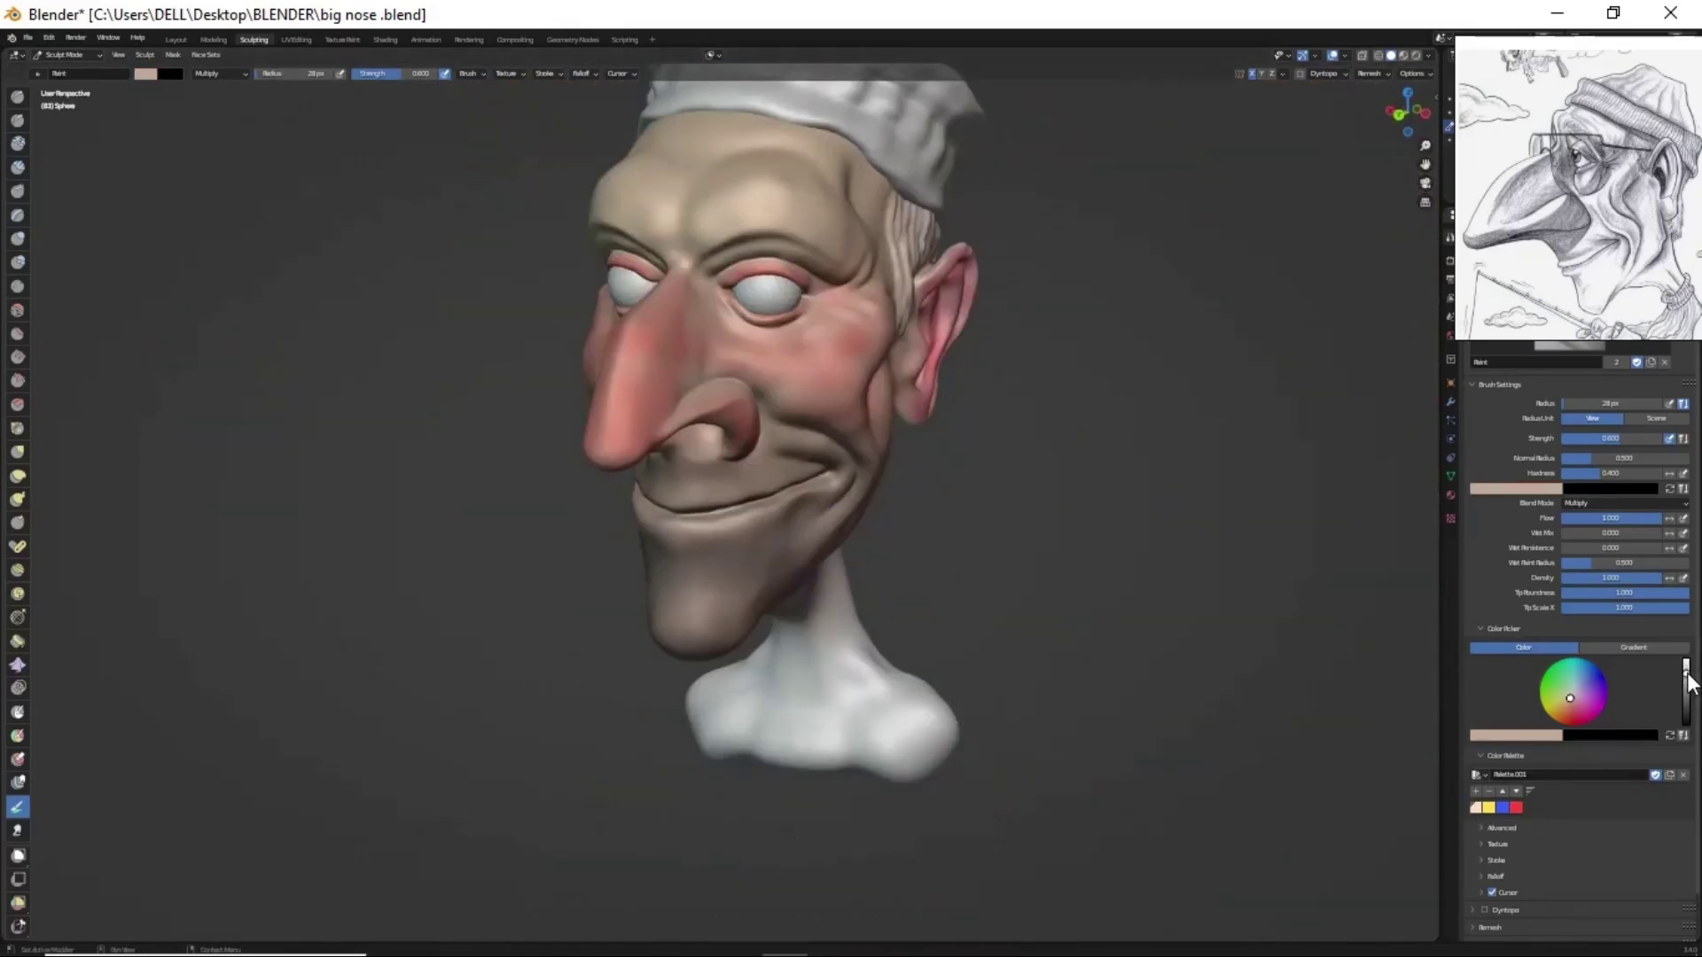
mouse_move(940, 478)
middle_down()
mouse_move(869, 478)
mouse_move(895, 470)
mouse_move(900, 545)
middle_up()
click(1623, 502)
click(1554, 620)
scroll(899, 429, up, 2)
drag(798, 257, 856, 207)
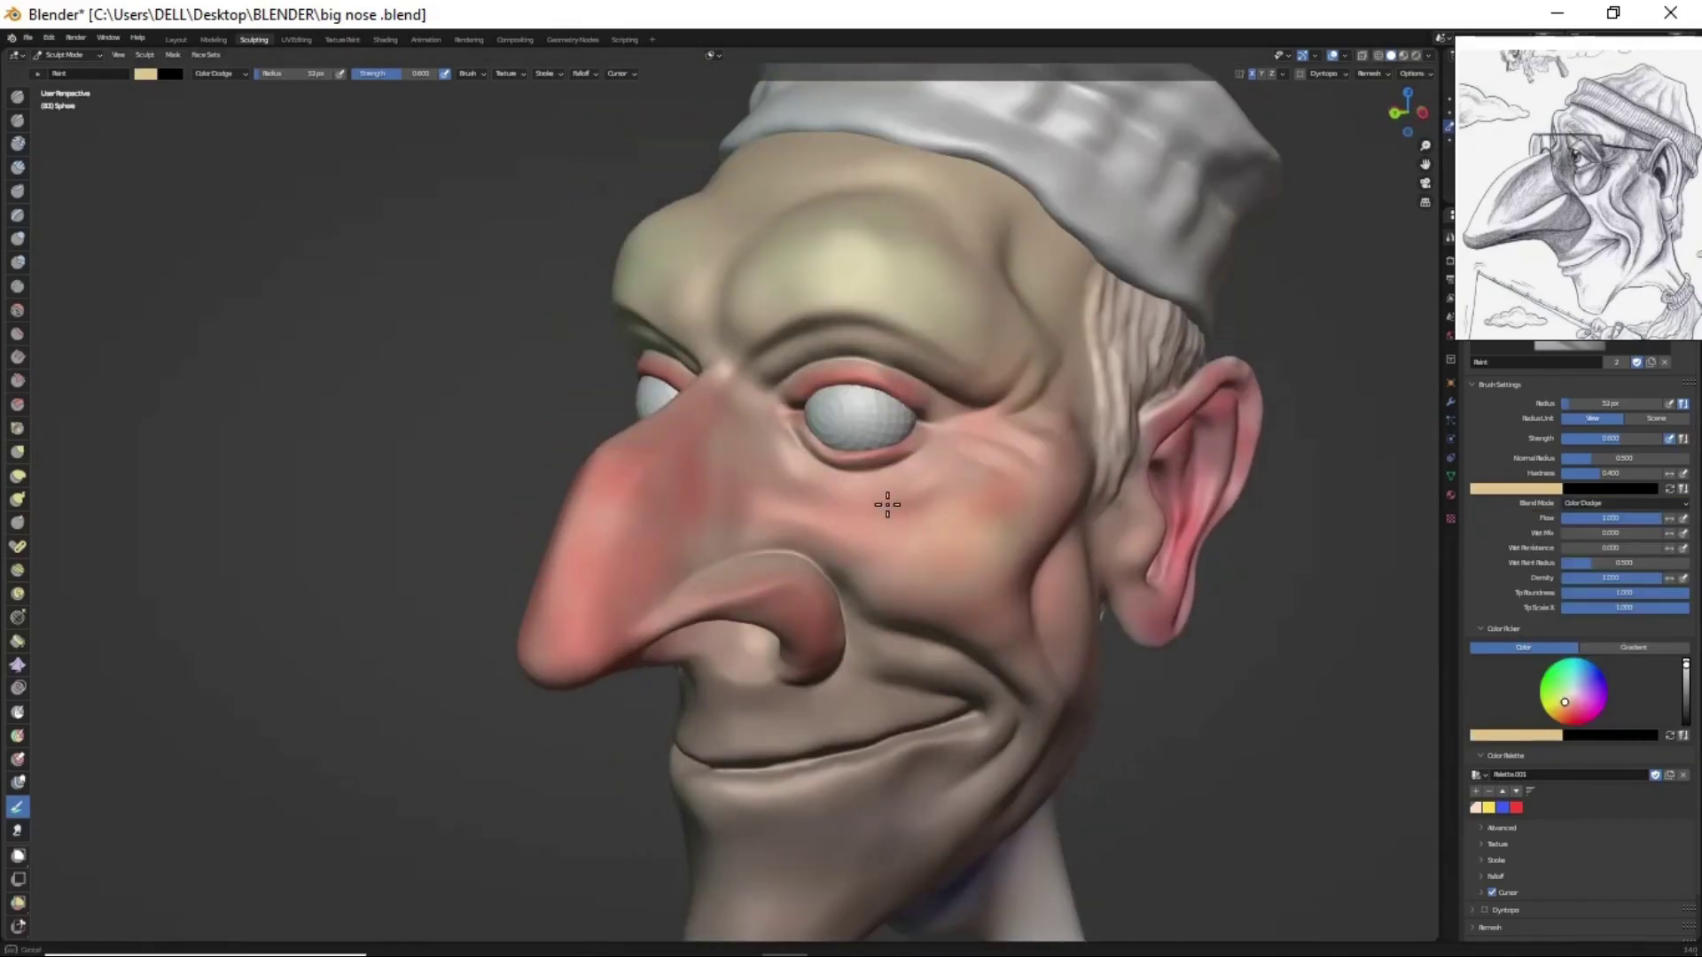
middle_drag(887, 505, 1125, 431)
middle_drag(1048, 567, 993, 576)
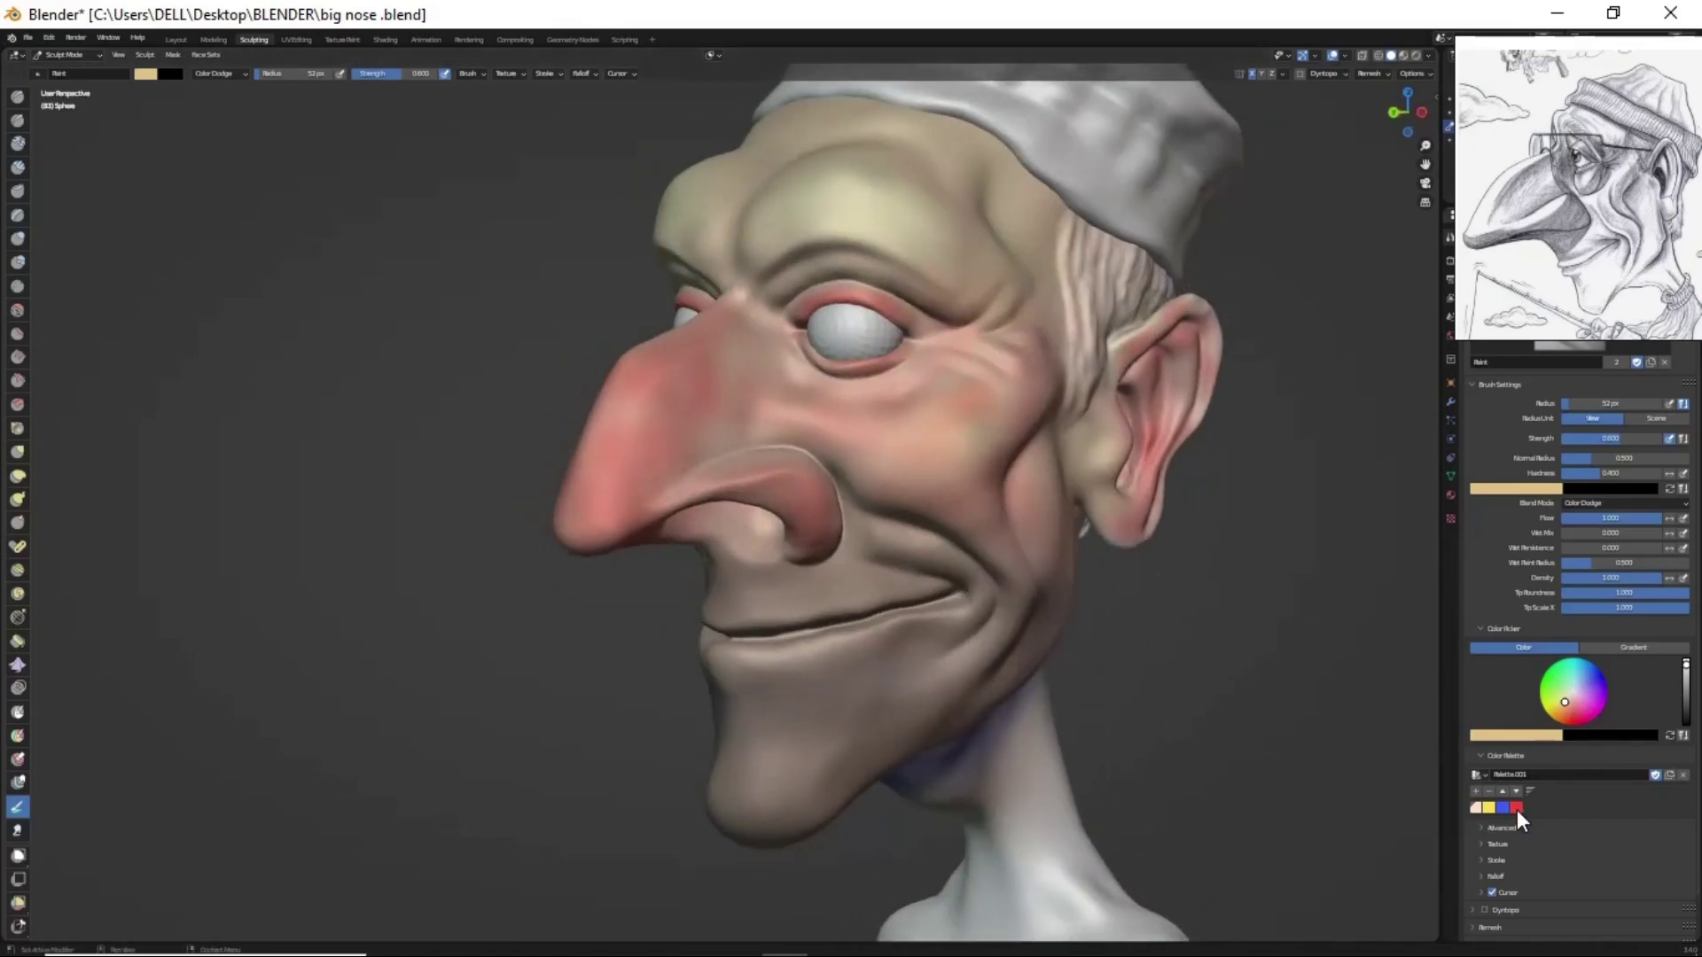
- Save the file and switch the brush blend to Screen
mouse_move(943, 509)
middle_down()
mouse_move(824, 568)
mouse_move(1024, 576)
mouse_move(1077, 673)
mouse_move(1126, 640)
mouse_move(1560, 716)
middle_up()
key(ctrl+s)
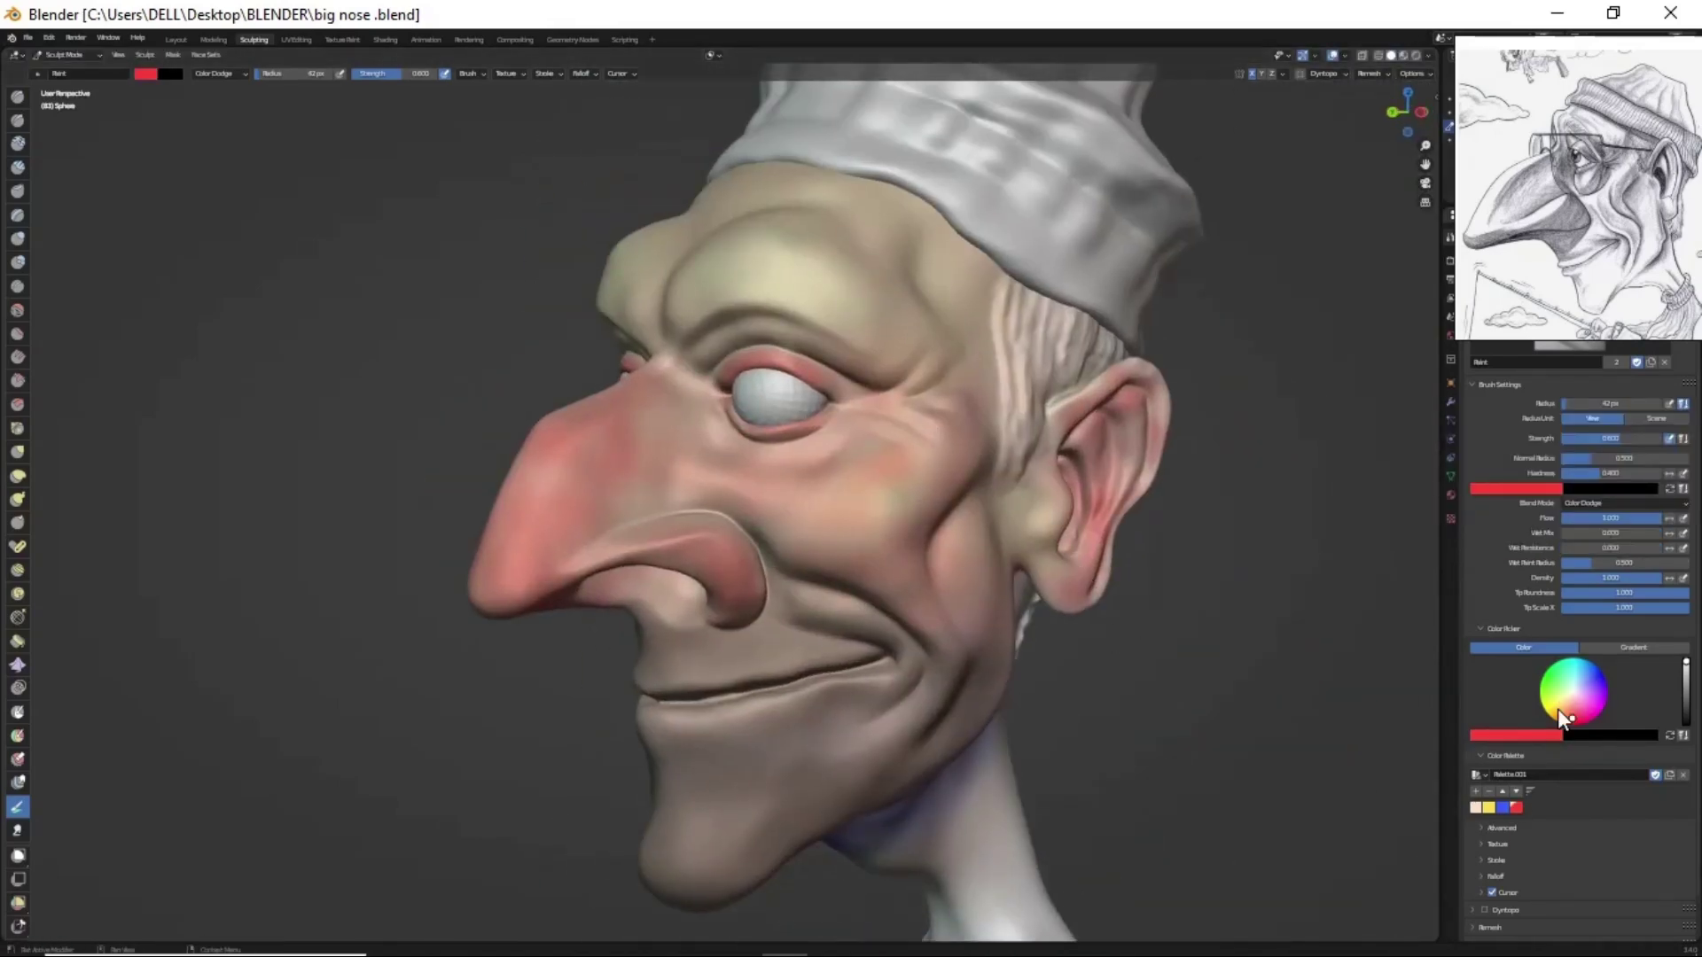
click(1627, 503)
click(1595, 513)
- Set blend back to Mix, resize the brush and paint the neck base
mouse_move(760, 570)
middle_down()
mouse_move(964, 479)
mouse_move(695, 722)
mouse_move(701, 698)
middle_up()
mouse_move(938, 720)
middle_down()
mouse_move(1025, 741)
mouse_move(901, 589)
middle_up()
middle_drag(1052, 710, 996, 632)
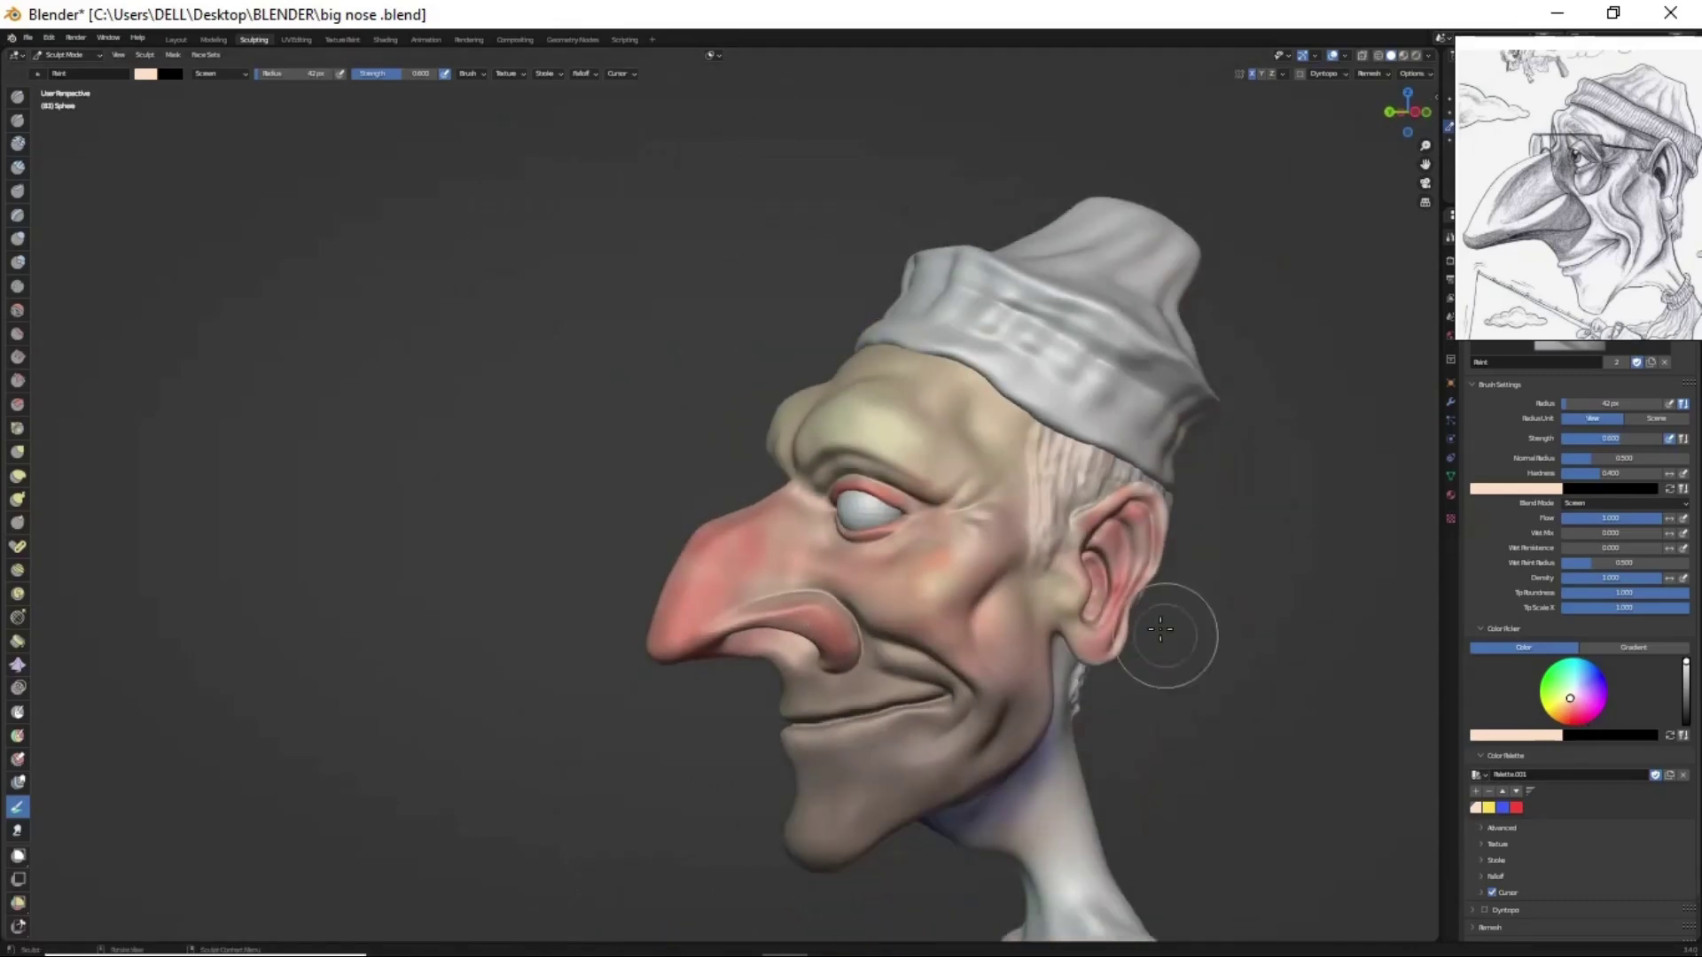
scroll(1166, 626, down, 2)
scroll(1141, 665, up, 4)
click(1626, 503)
click(1595, 576)
key(f)
click(1025, 638)
drag(957, 683, 939, 829)
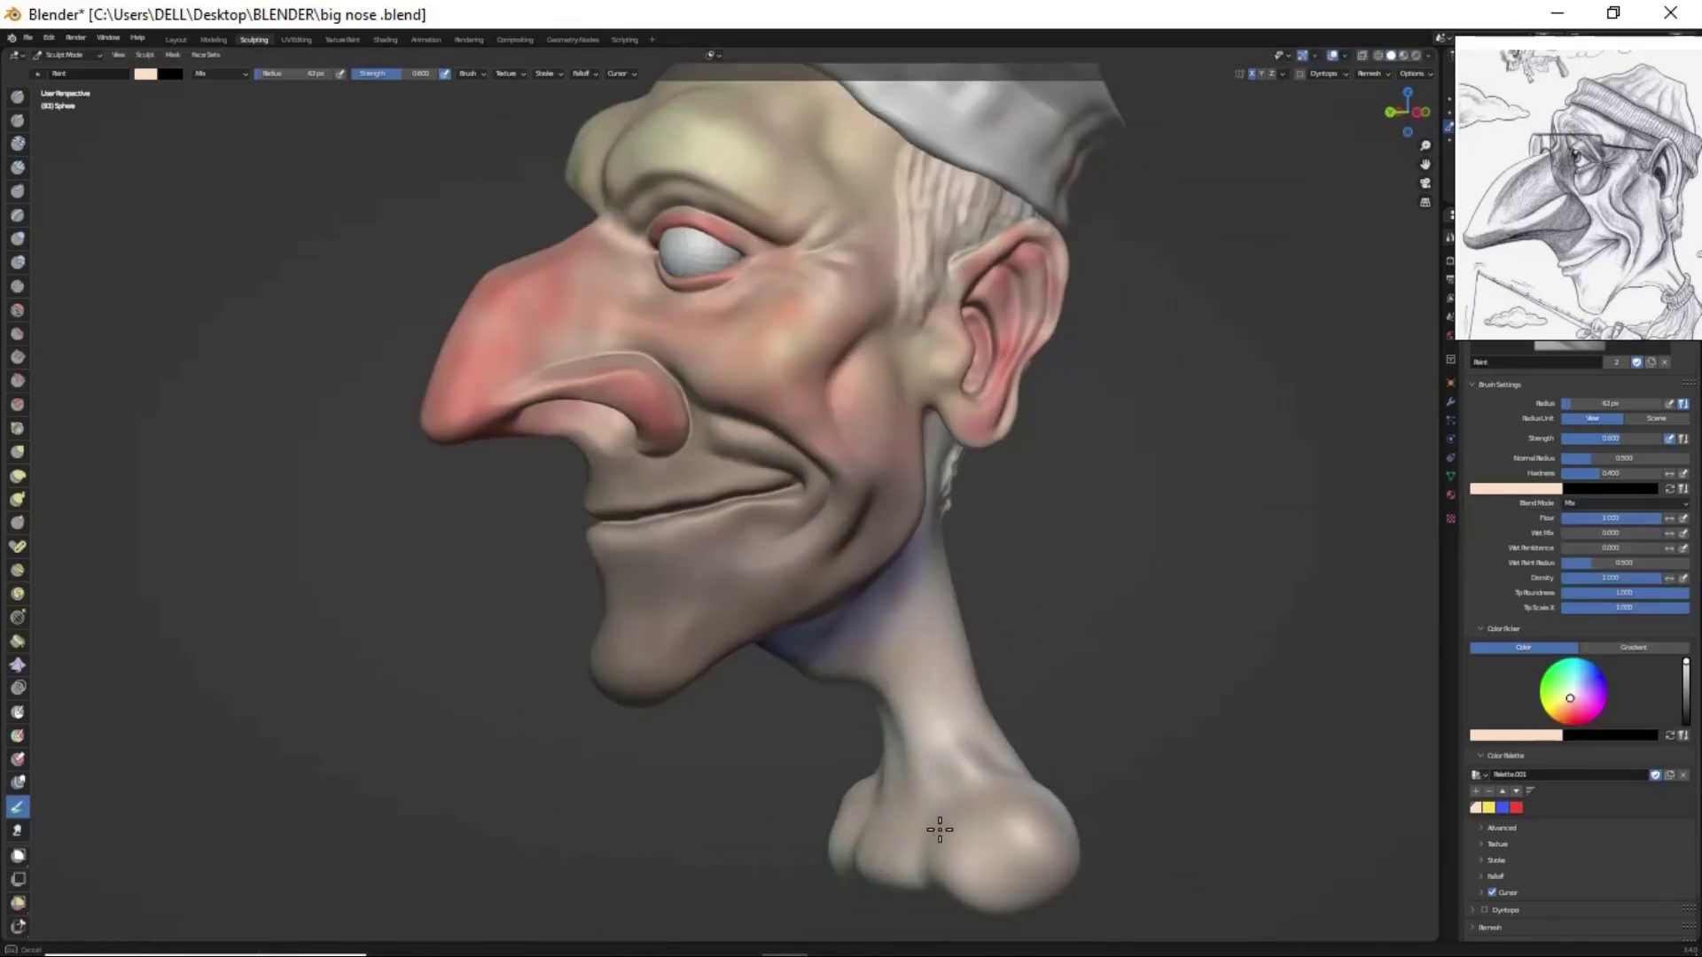
- Paint the neck a stronger salmon pink, then trial-paint on the cap
middle_drag(888, 705, 763, 629)
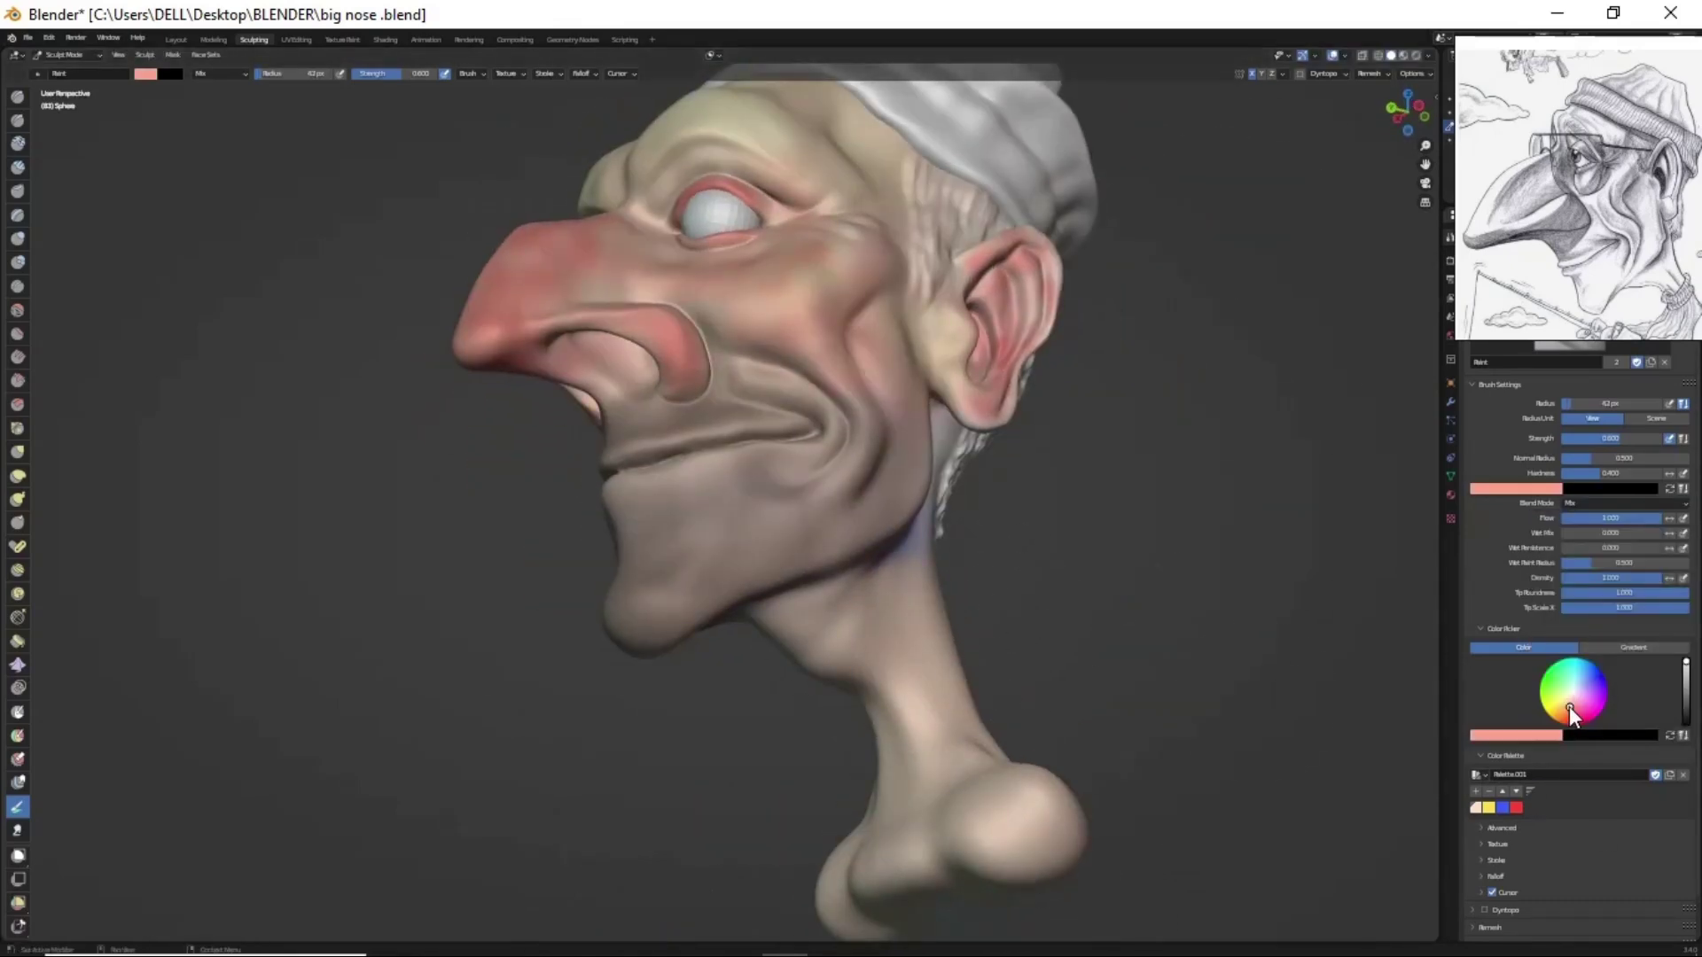
mouse_move(904, 809)
middle_down()
mouse_move(972, 634)
mouse_move(912, 399)
mouse_move(1028, 753)
middle_up()
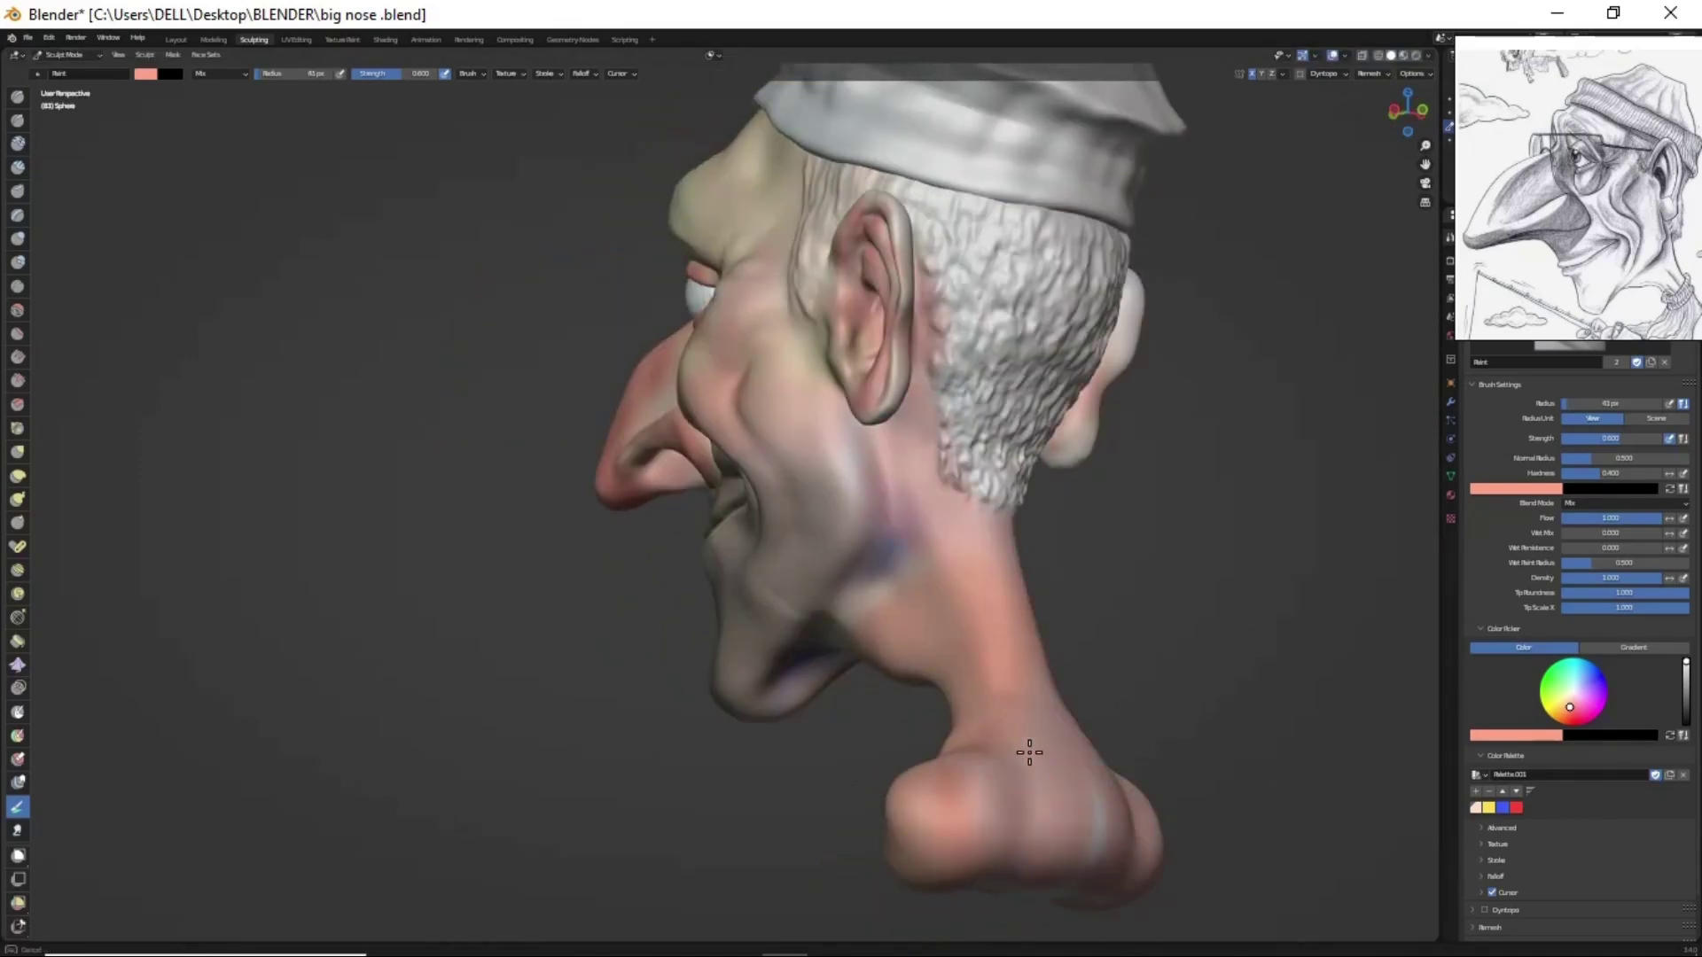
drag(1029, 752, 1074, 735)
mouse_move(896, 424)
middle_down()
mouse_move(1056, 809)
mouse_move(976, 779)
mouse_move(964, 667)
middle_up()
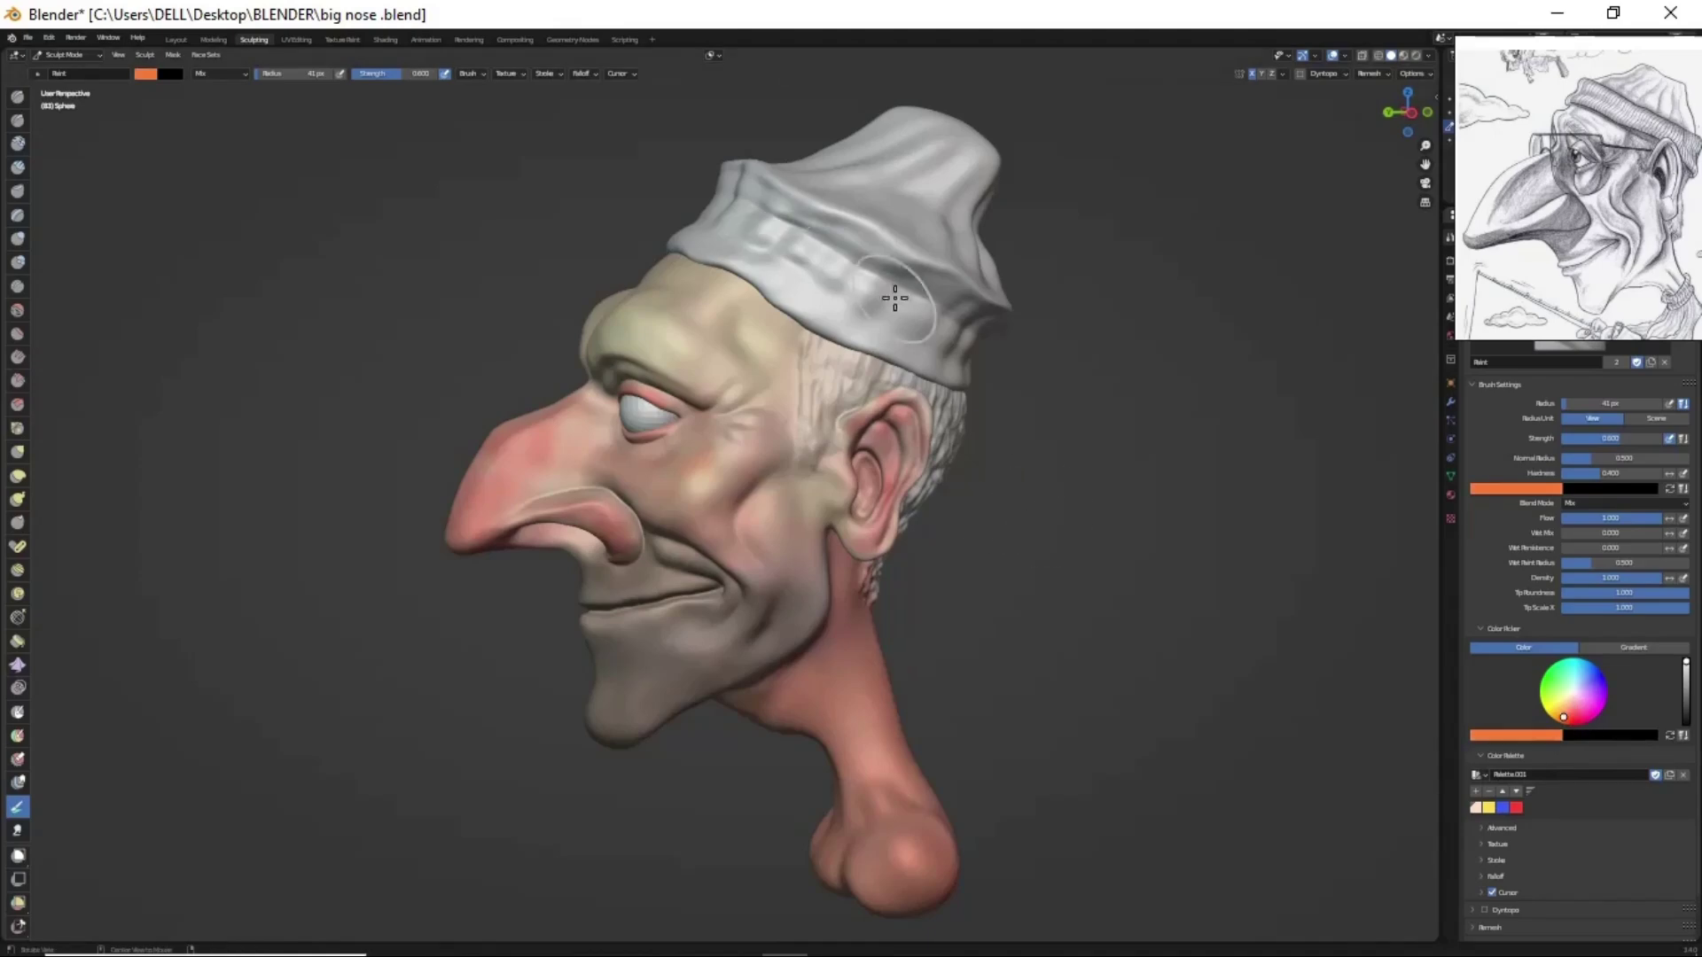
key(alt+q)
mouse_move(894, 298)
mouse_down()
mouse_move(801, 292)
mouse_move(896, 326)
mouse_move(762, 222)
mouse_move(984, 354)
mouse_up()
- Undo the trial stroke and paint the white cap yellow
key(ctrl+z)
click(1489, 807)
drag(966, 178, 709, 195)
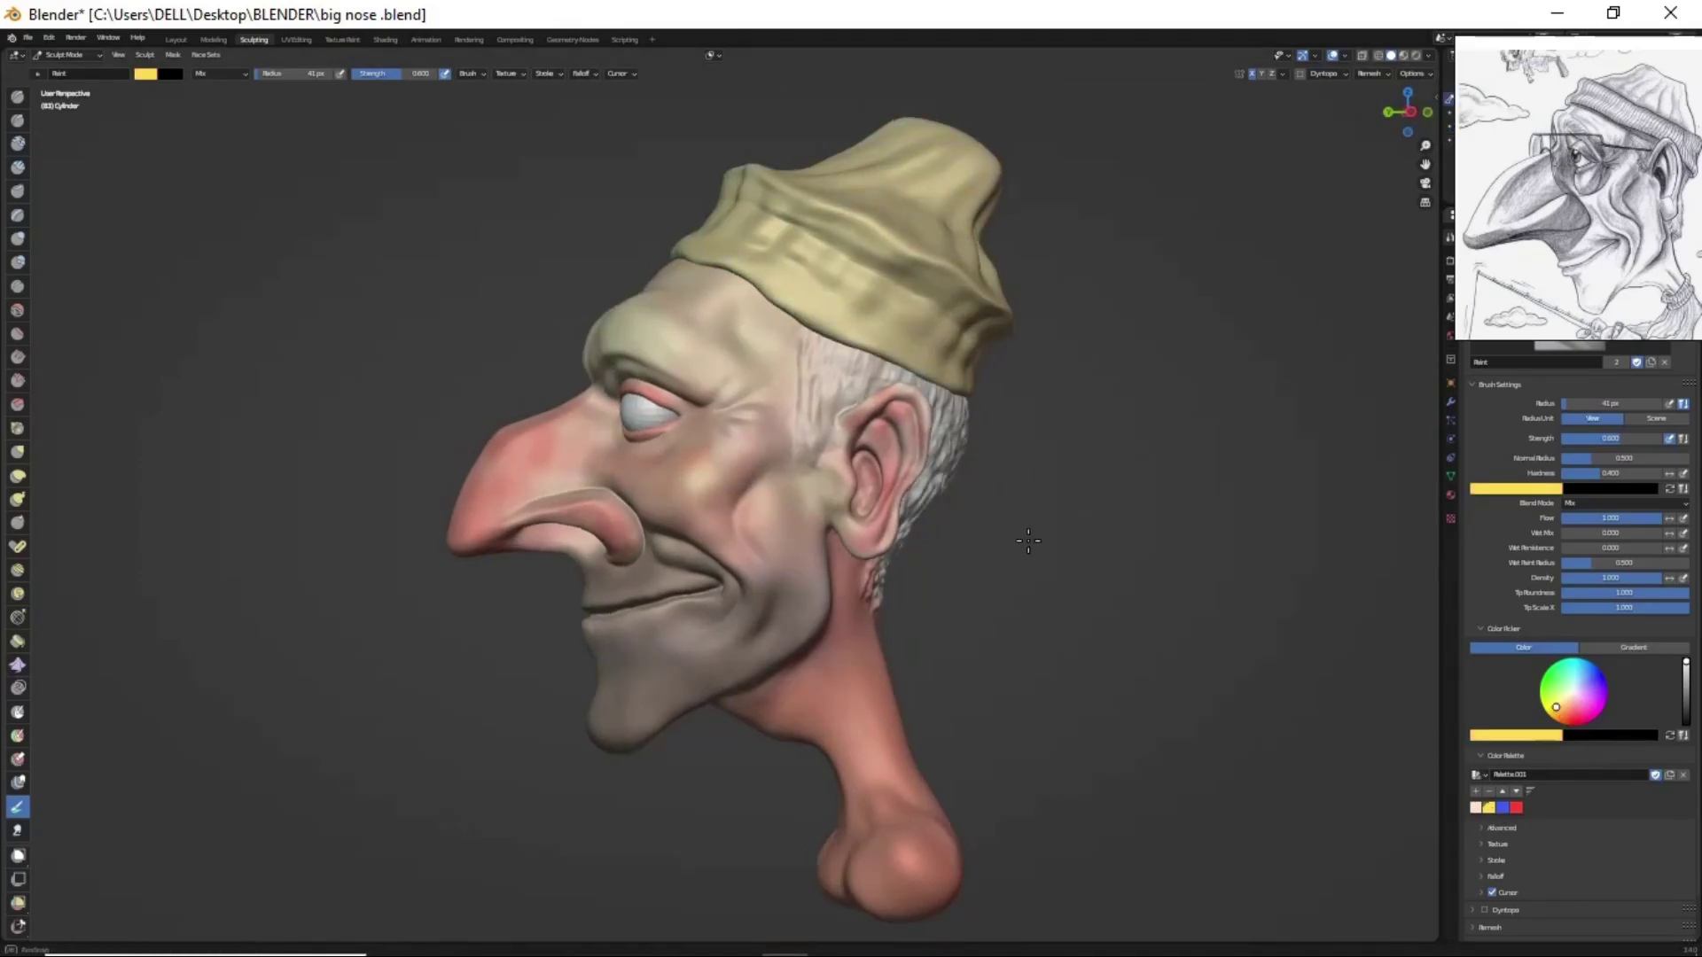
mouse_move(1028, 541)
middle_down()
mouse_move(873, 448)
mouse_move(862, 384)
mouse_move(875, 485)
mouse_move(1093, 542)
mouse_move(797, 532)
middle_up()
- Paint red vertical stripes on the cap, including its back
click(1515, 807)
drag(1019, 311, 969, 448)
drag(1063, 266, 977, 455)
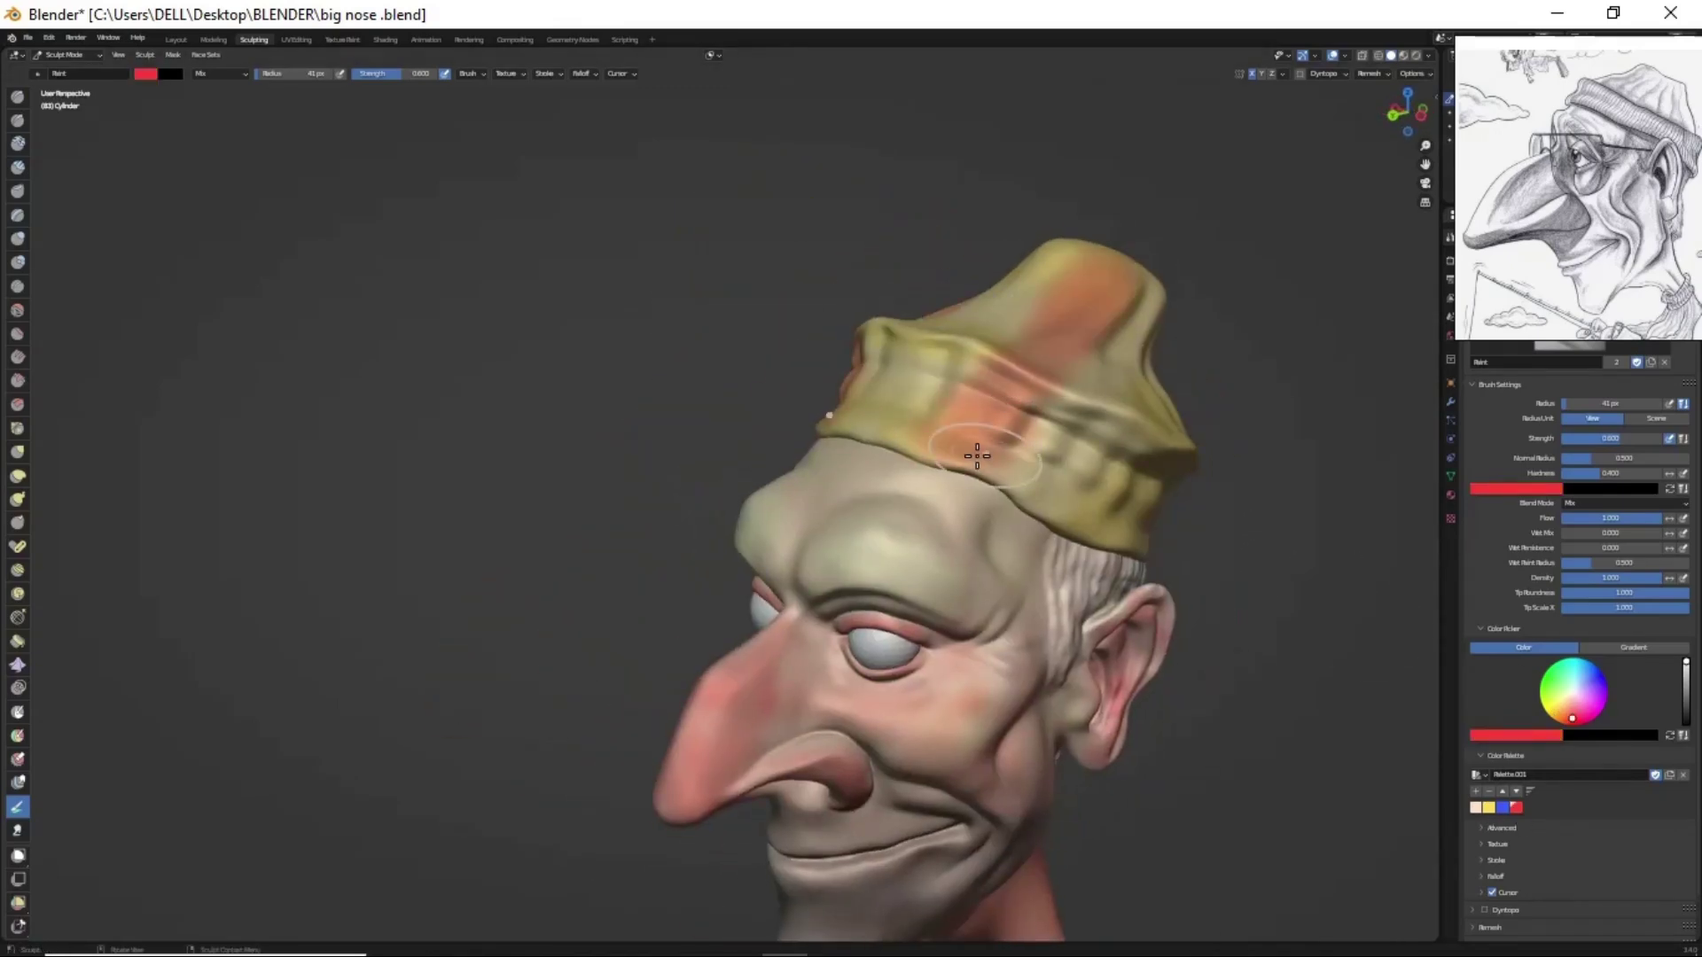
middle_drag(977, 456, 1014, 551)
drag(1108, 531, 1076, 375)
middle_drag(1087, 496, 1090, 342)
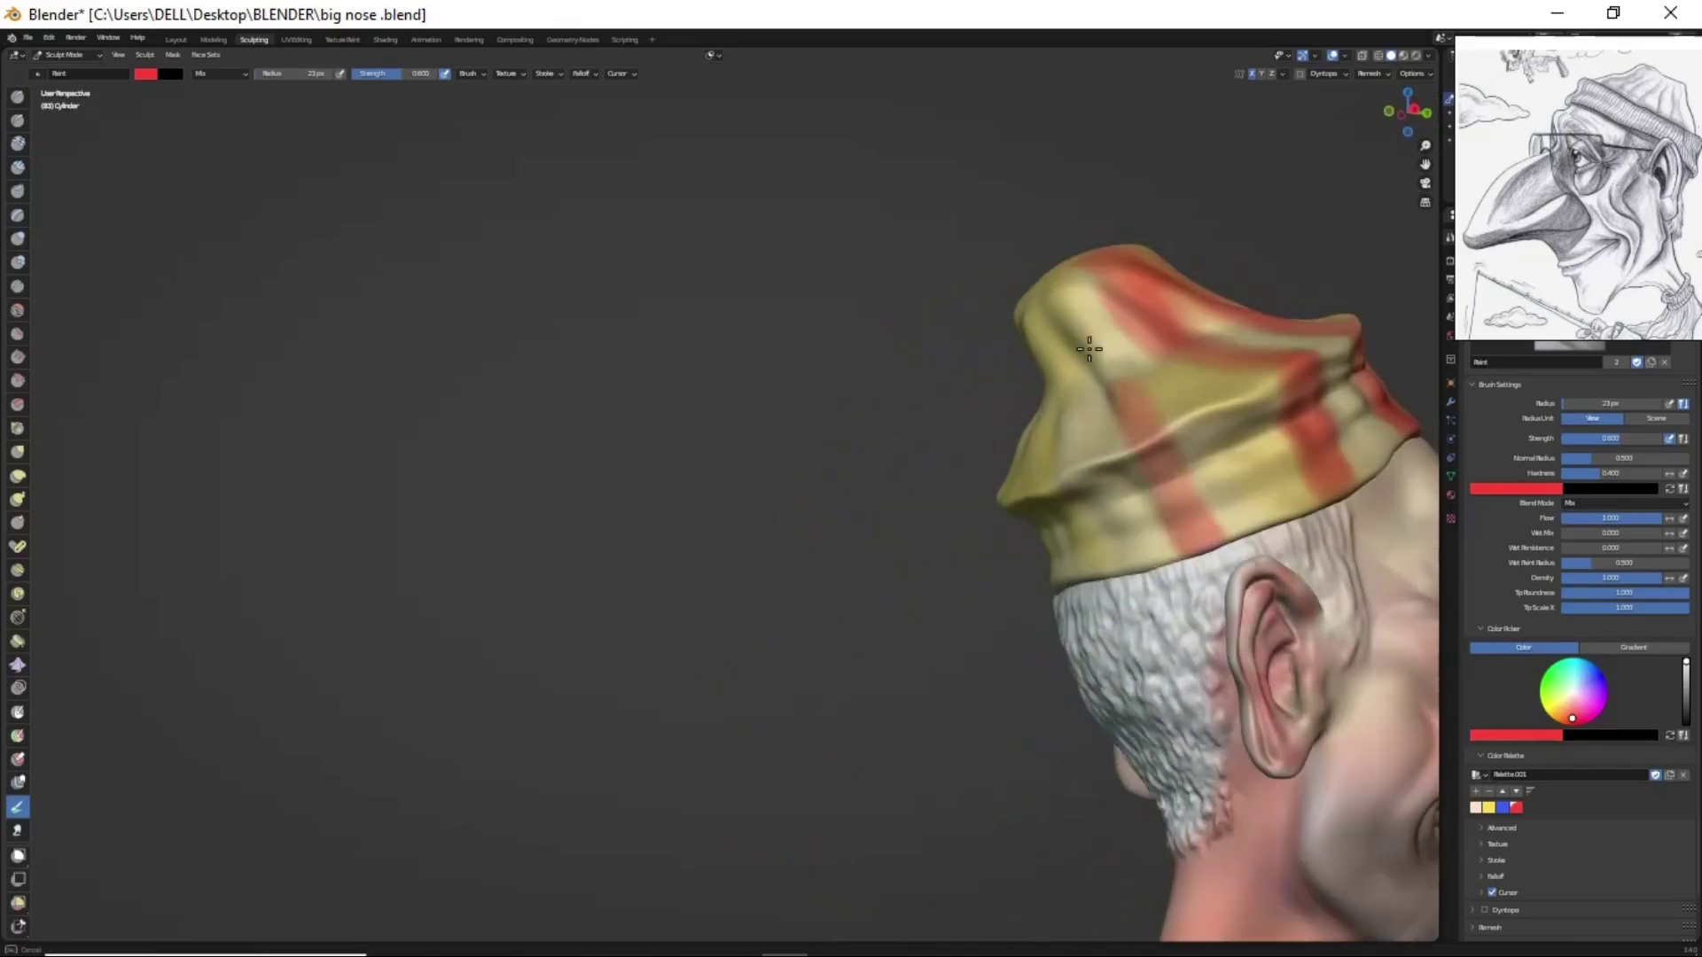
drag(1090, 343, 1109, 449)
mouse_move(1108, 449)
middle_down()
mouse_move(957, 604)
mouse_move(922, 399)
middle_up()
- Darken the red and add more stripes around and down the cap's back
mouse_move(921, 399)
mouse_down()
mouse_move(912, 342)
mouse_move(886, 496)
mouse_up()
drag(1686, 665, 1686, 683)
middle_drag(886, 443, 934, 537)
middle_drag(1063, 460, 957, 532)
drag(957, 425, 931, 638)
middle_drag(931, 576, 1013, 630)
drag(1014, 630, 1054, 691)
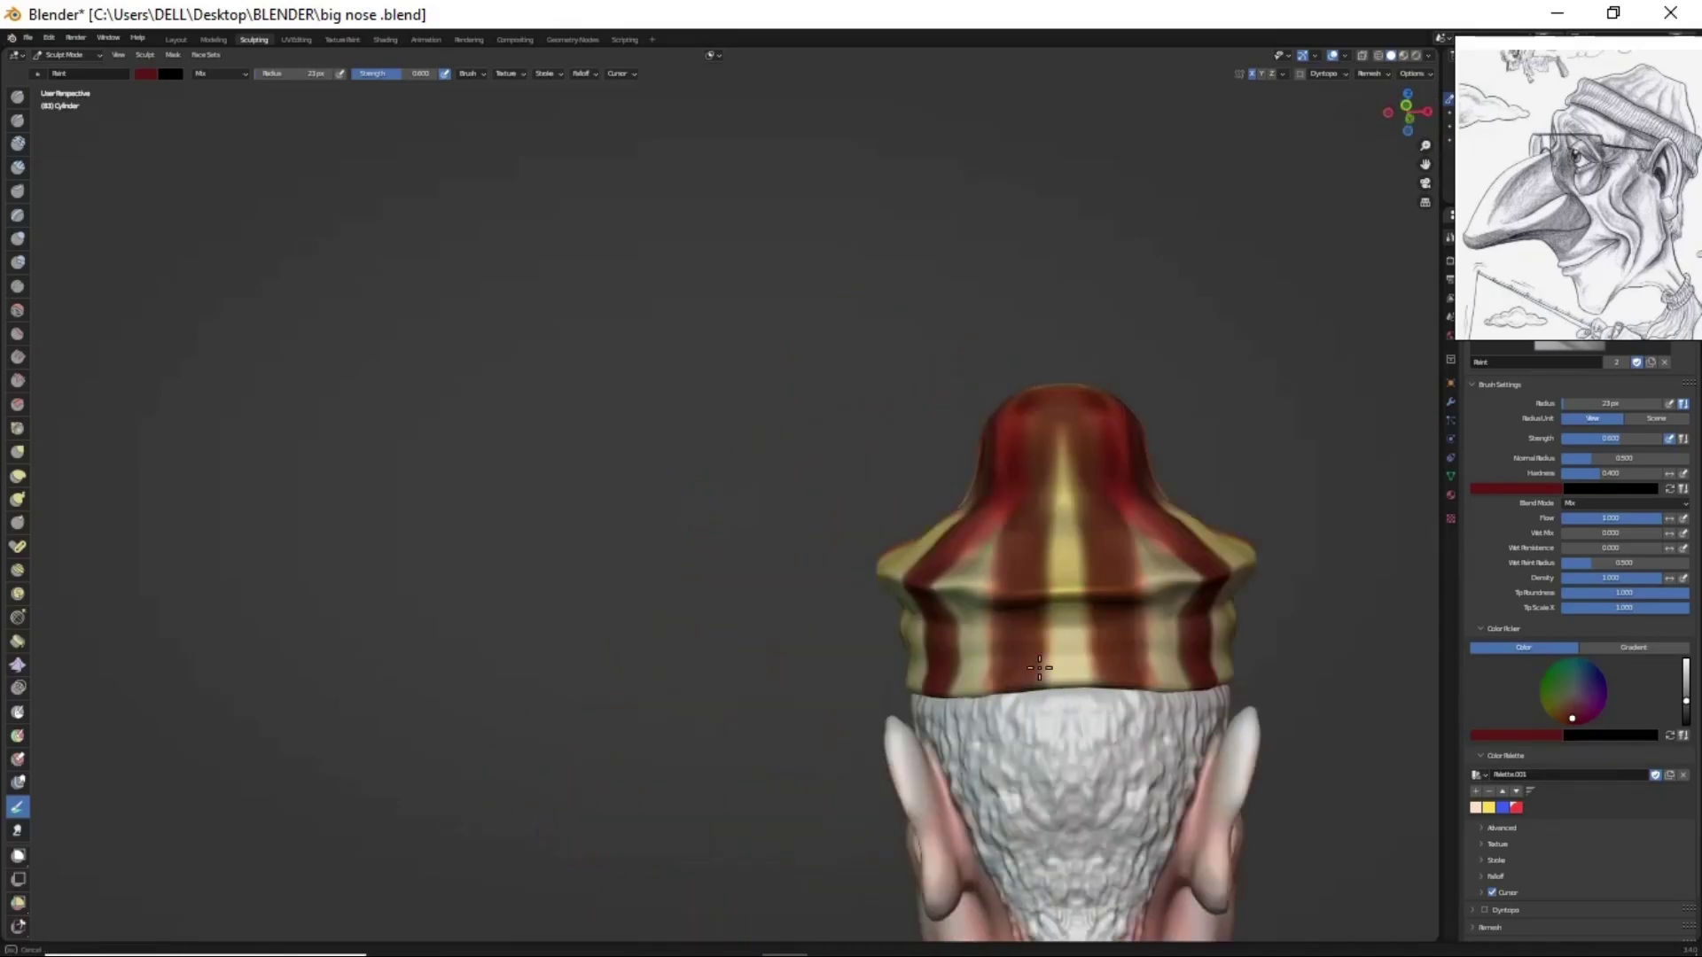
middle_drag(1055, 691, 1078, 611)
mouse_move(1070, 535)
middle_down()
mouse_move(942, 531)
mouse_move(1166, 626)
mouse_move(1037, 286)
middle_up()
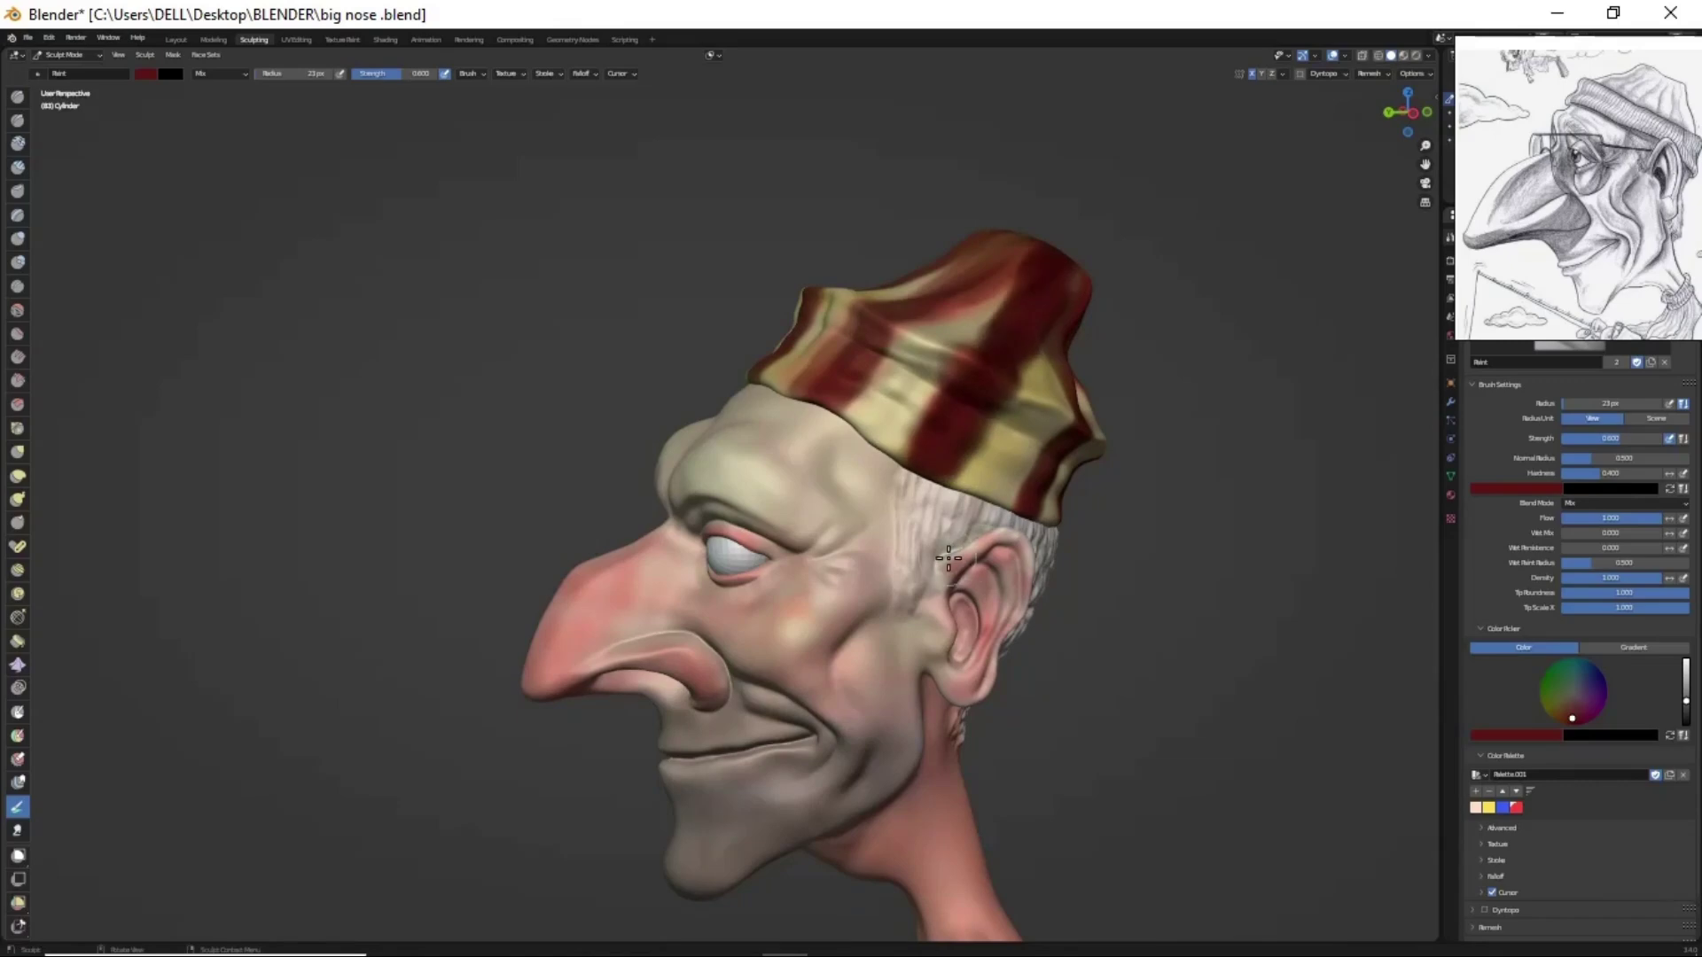
mouse_move(948, 557)
middle_down()
mouse_move(888, 429)
mouse_move(1180, 642)
mouse_move(1347, 674)
middle_up()
- Choose yellow and touch up the cap's red stripes
click(1556, 707)
middle_drag(903, 230, 987, 159)
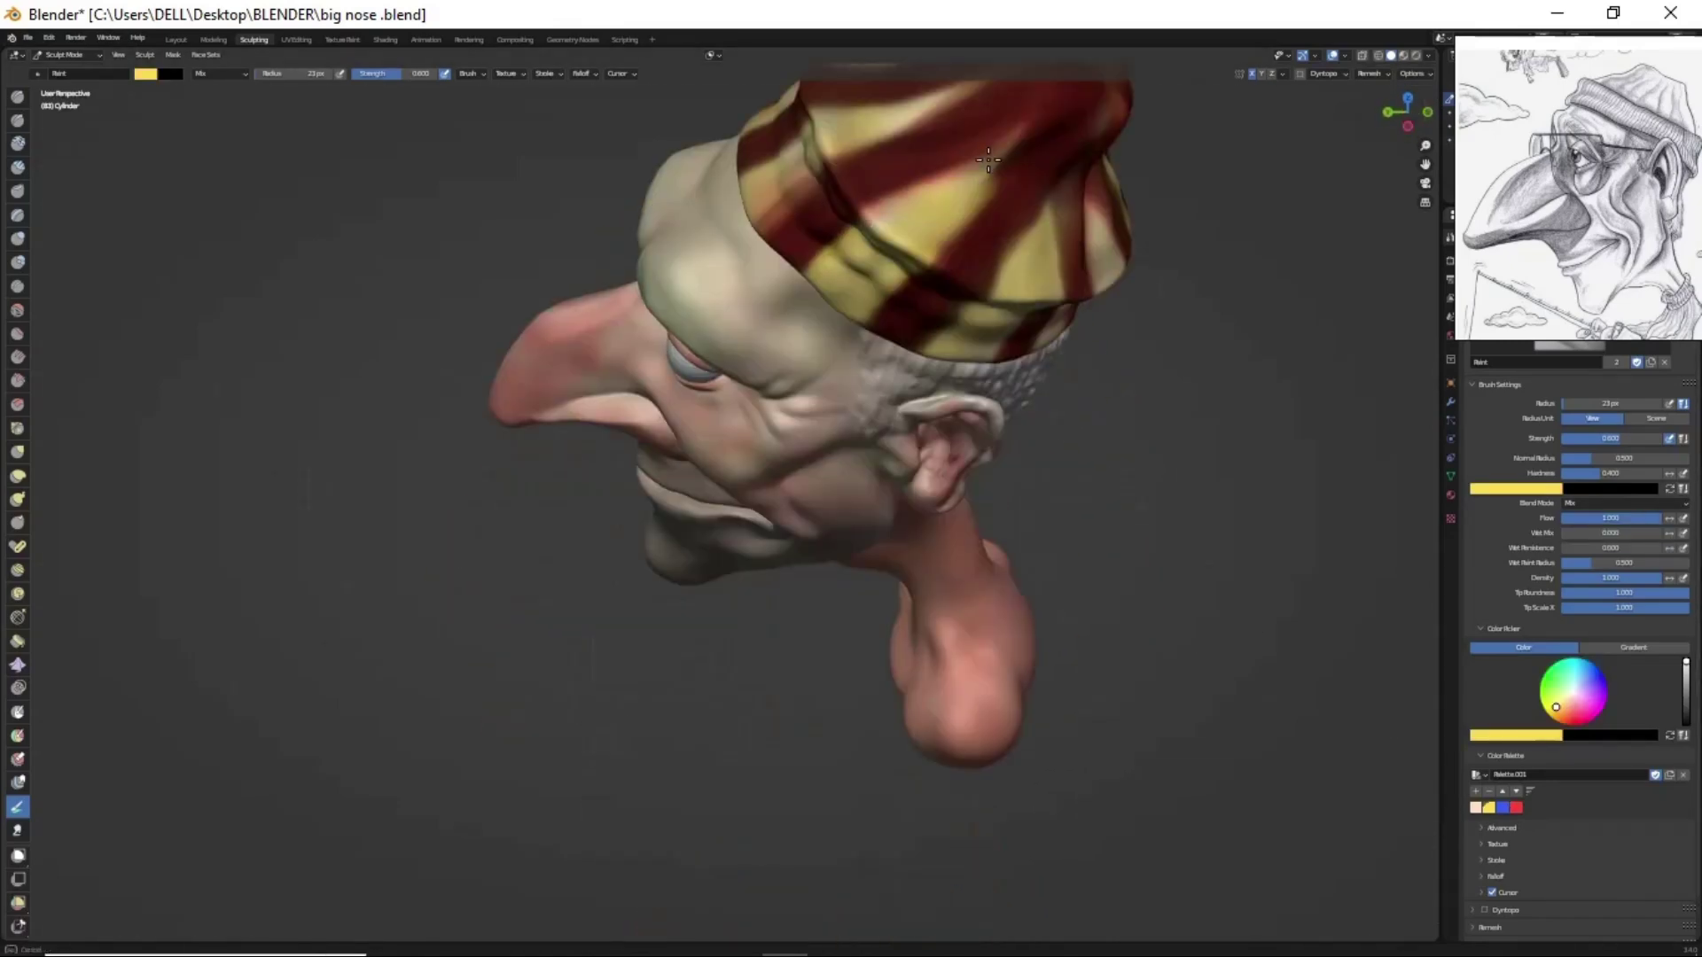
middle_drag(834, 283, 991, 382)
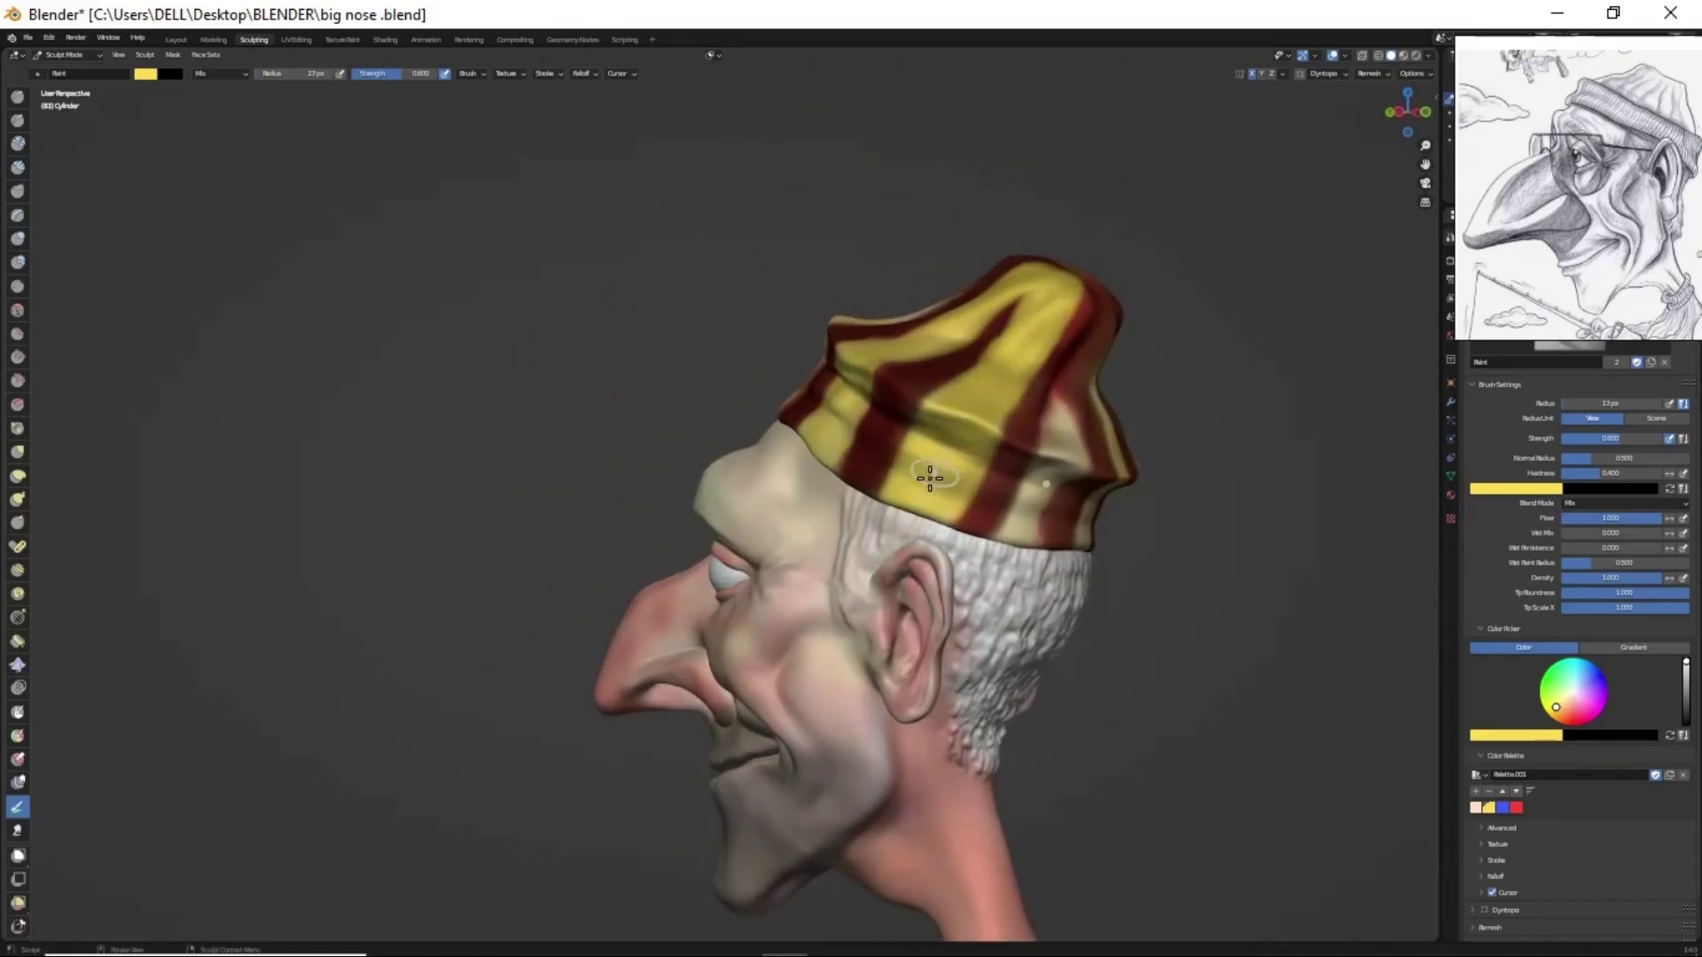
mouse_move(1010, 522)
middle_down()
mouse_move(972, 558)
mouse_move(921, 398)
mouse_move(940, 461)
mouse_move(874, 505)
middle_up()
mouse_move(874, 355)
mouse_down()
mouse_move(975, 221)
mouse_move(925, 359)
mouse_move(961, 296)
mouse_up()
middle_drag(962, 296, 880, 475)
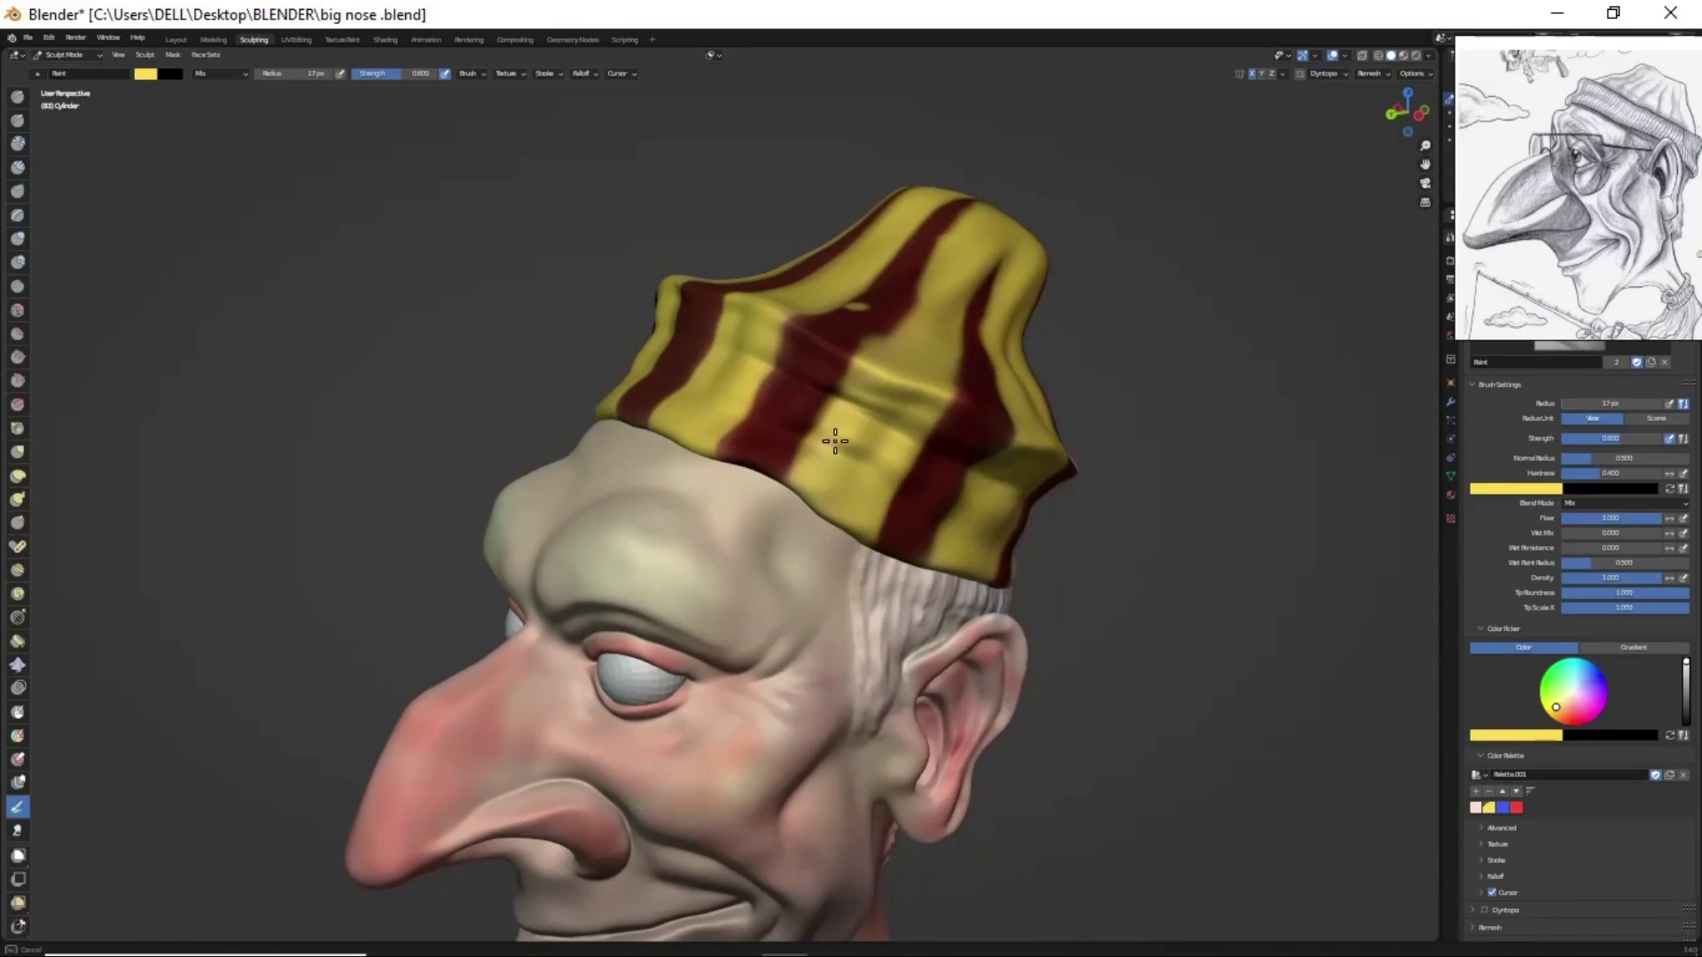
- Repaint the centre-back red stripe of the cap yellow
middle_drag(939, 280, 1087, 338)
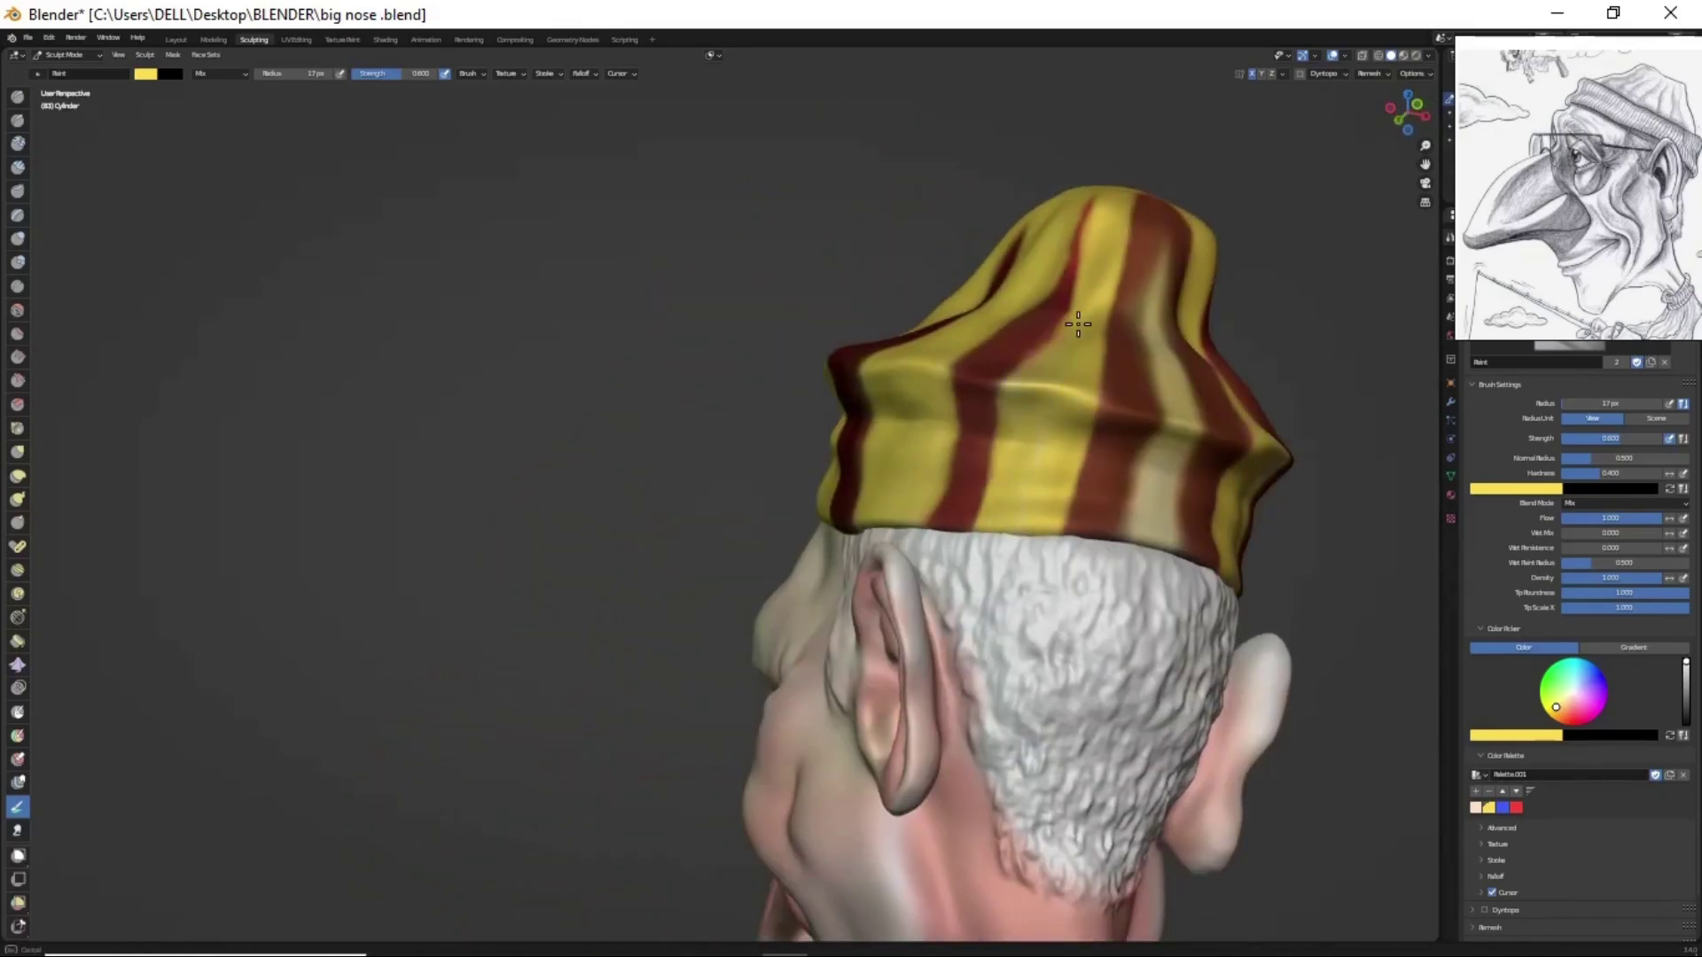
middle_drag(1073, 334, 1154, 387)
drag(1171, 533, 1078, 230)
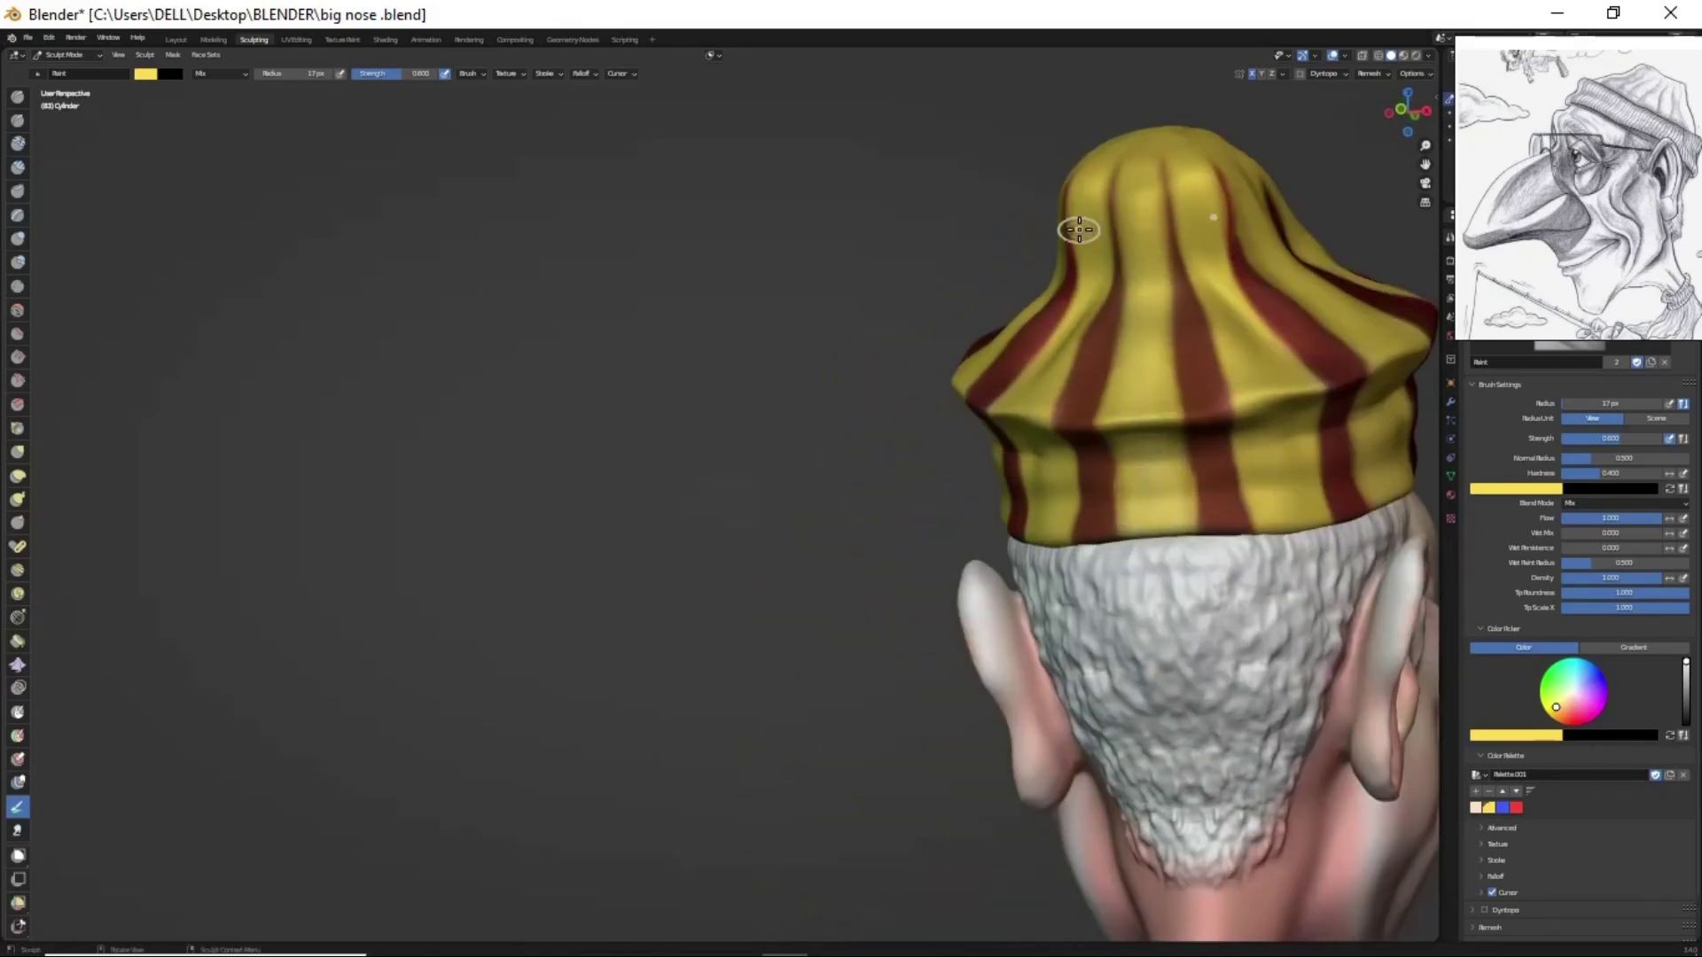
mouse_move(1123, 75)
middle_down()
mouse_move(856, 708)
mouse_move(999, 471)
mouse_move(1000, 504)
middle_up()
- Zoom and orbit around the hat from a left three-quarter view to its back
scroll(999, 471, up, 3)
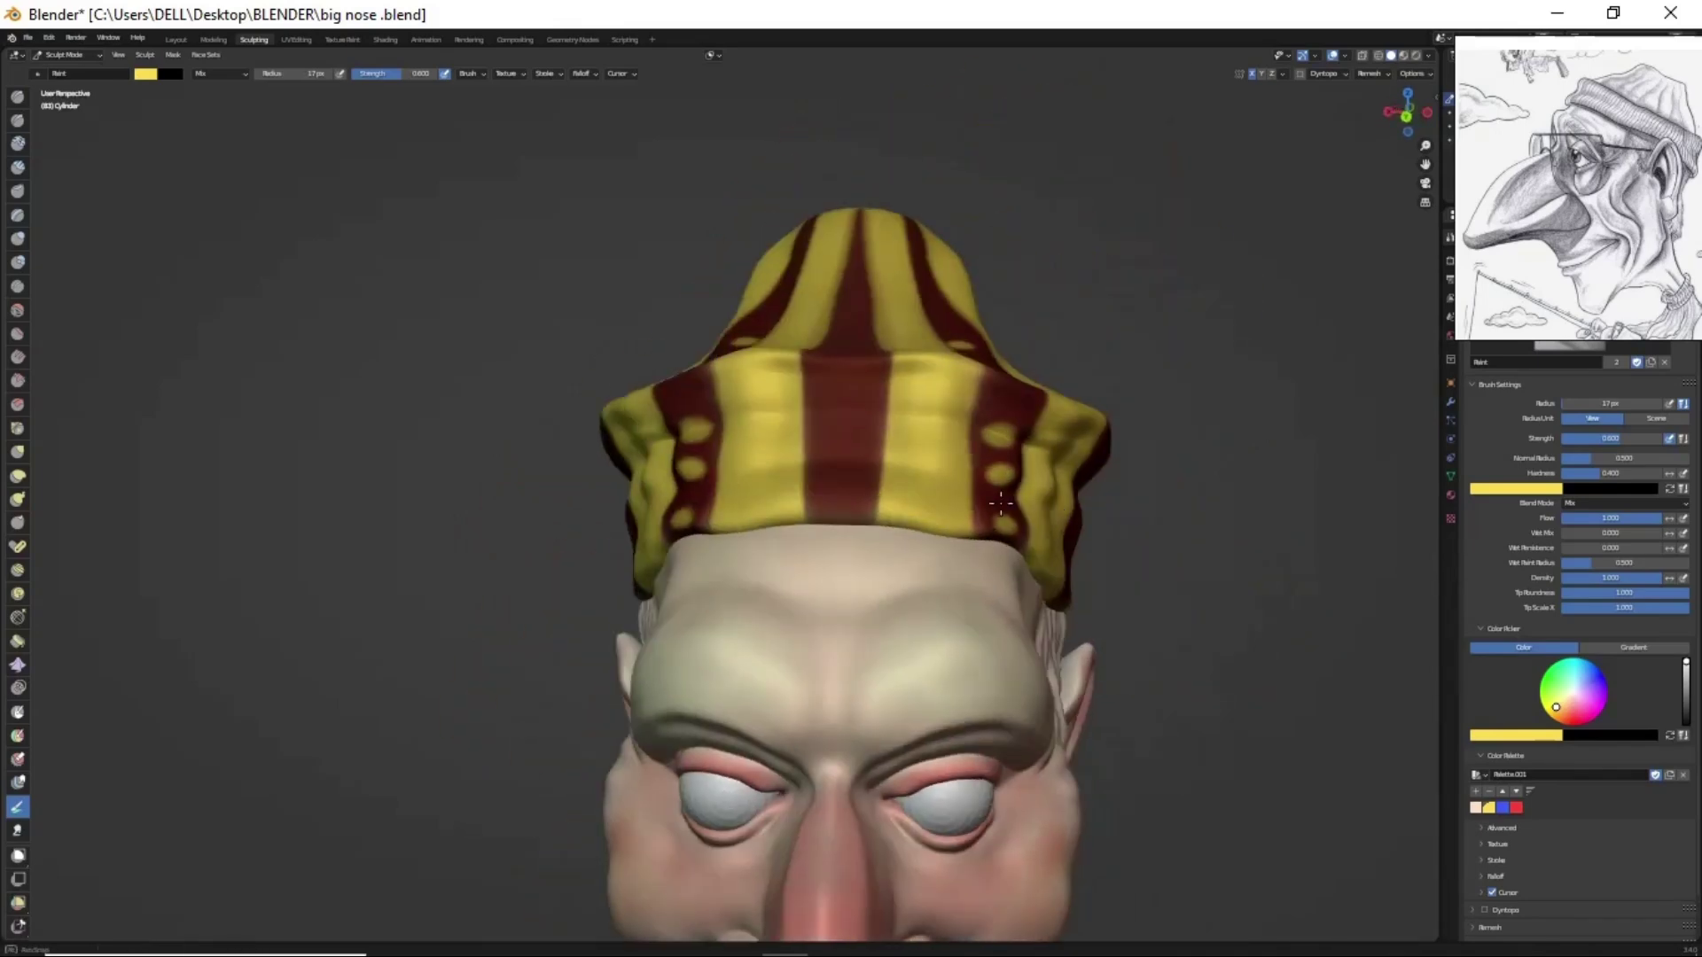
middle_drag(848, 416, 831, 439)
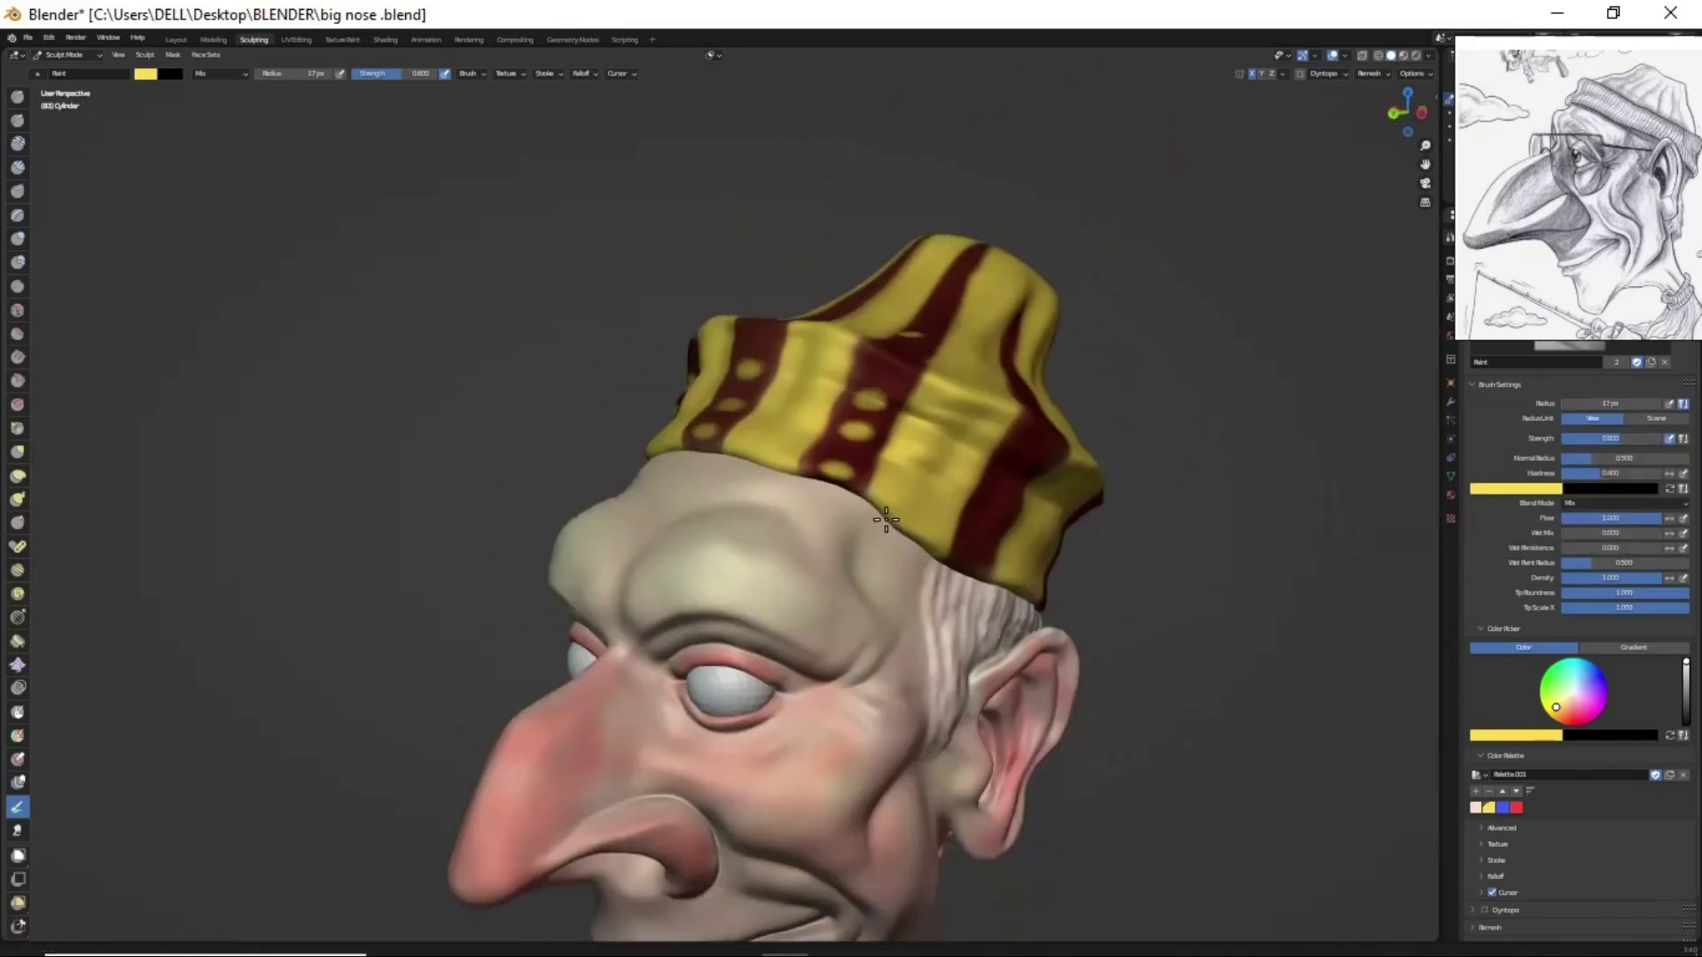
middle_drag(888, 338, 891, 602)
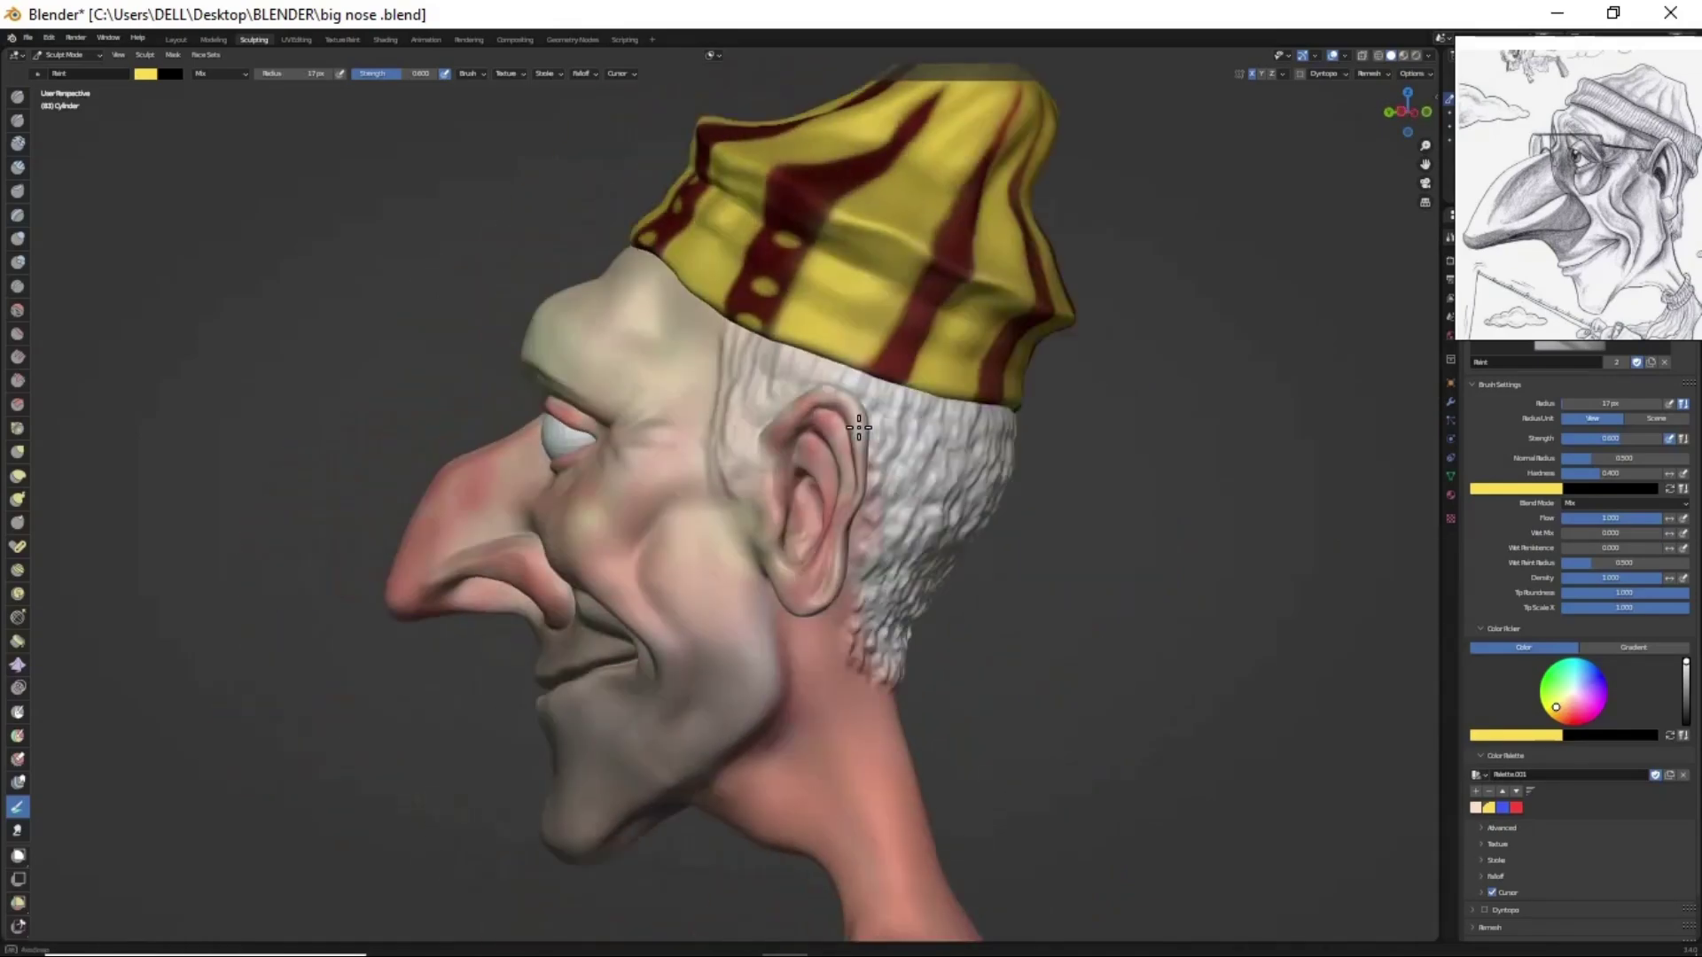
scroll(891, 602, up, 3)
scroll(963, 475, up, 2)
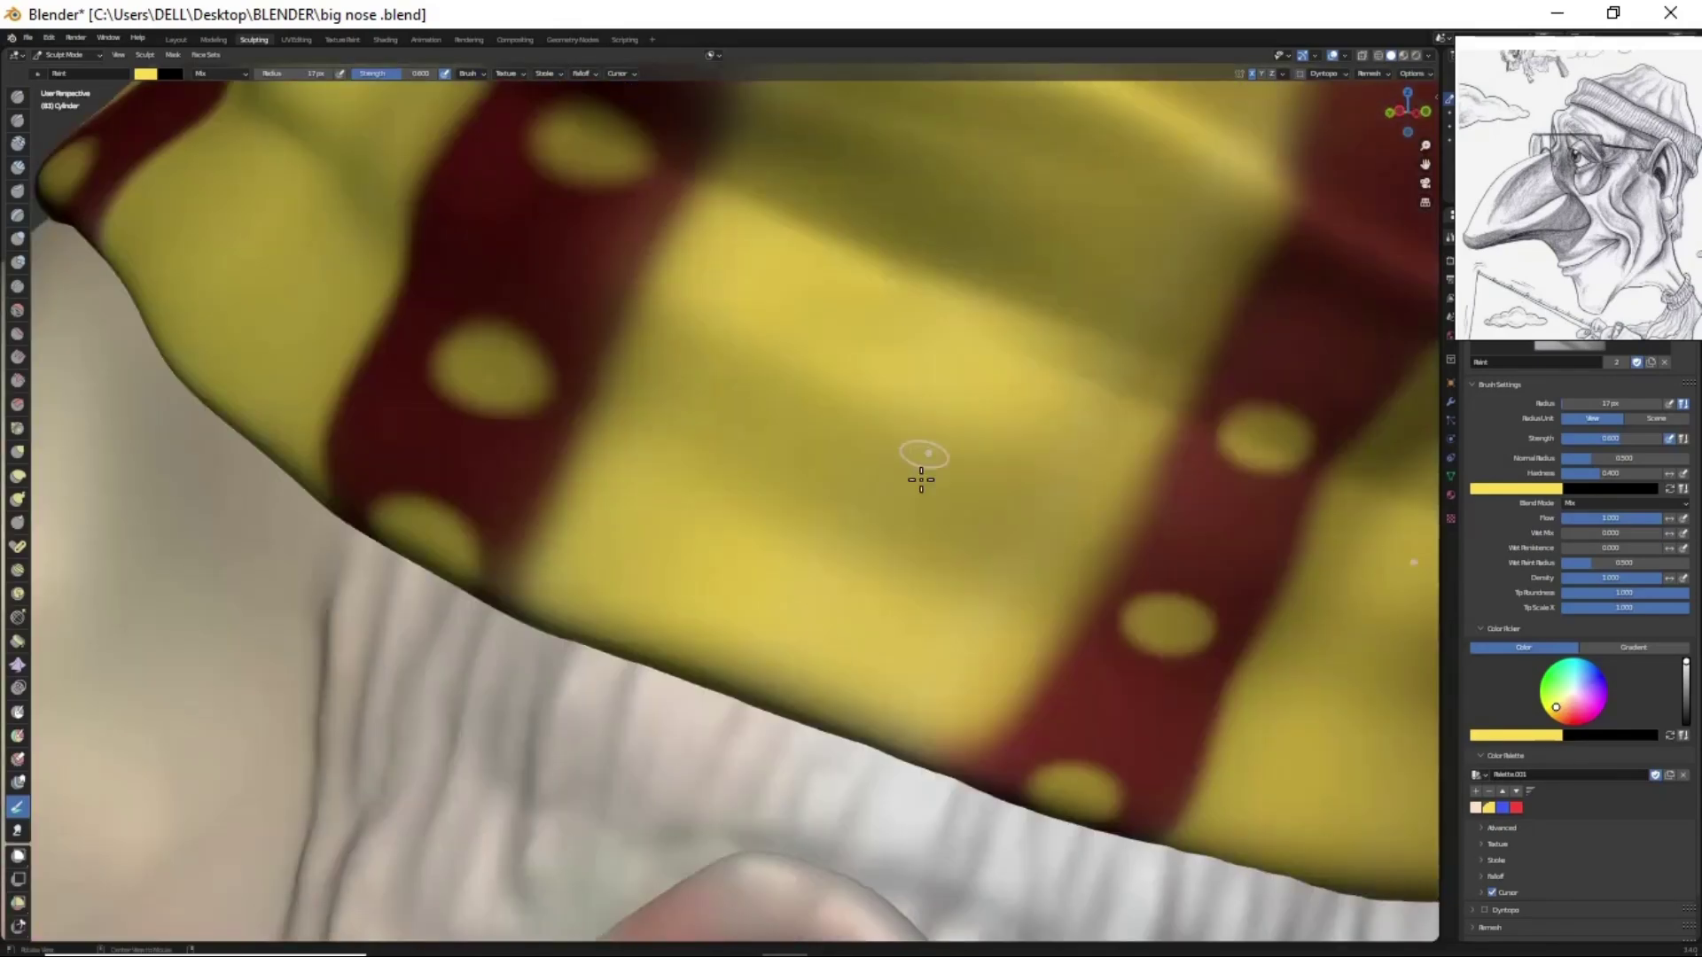
scroll(919, 475, down, 5)
middle_drag(920, 475, 833, 513)
scroll(920, 525, up, 4)
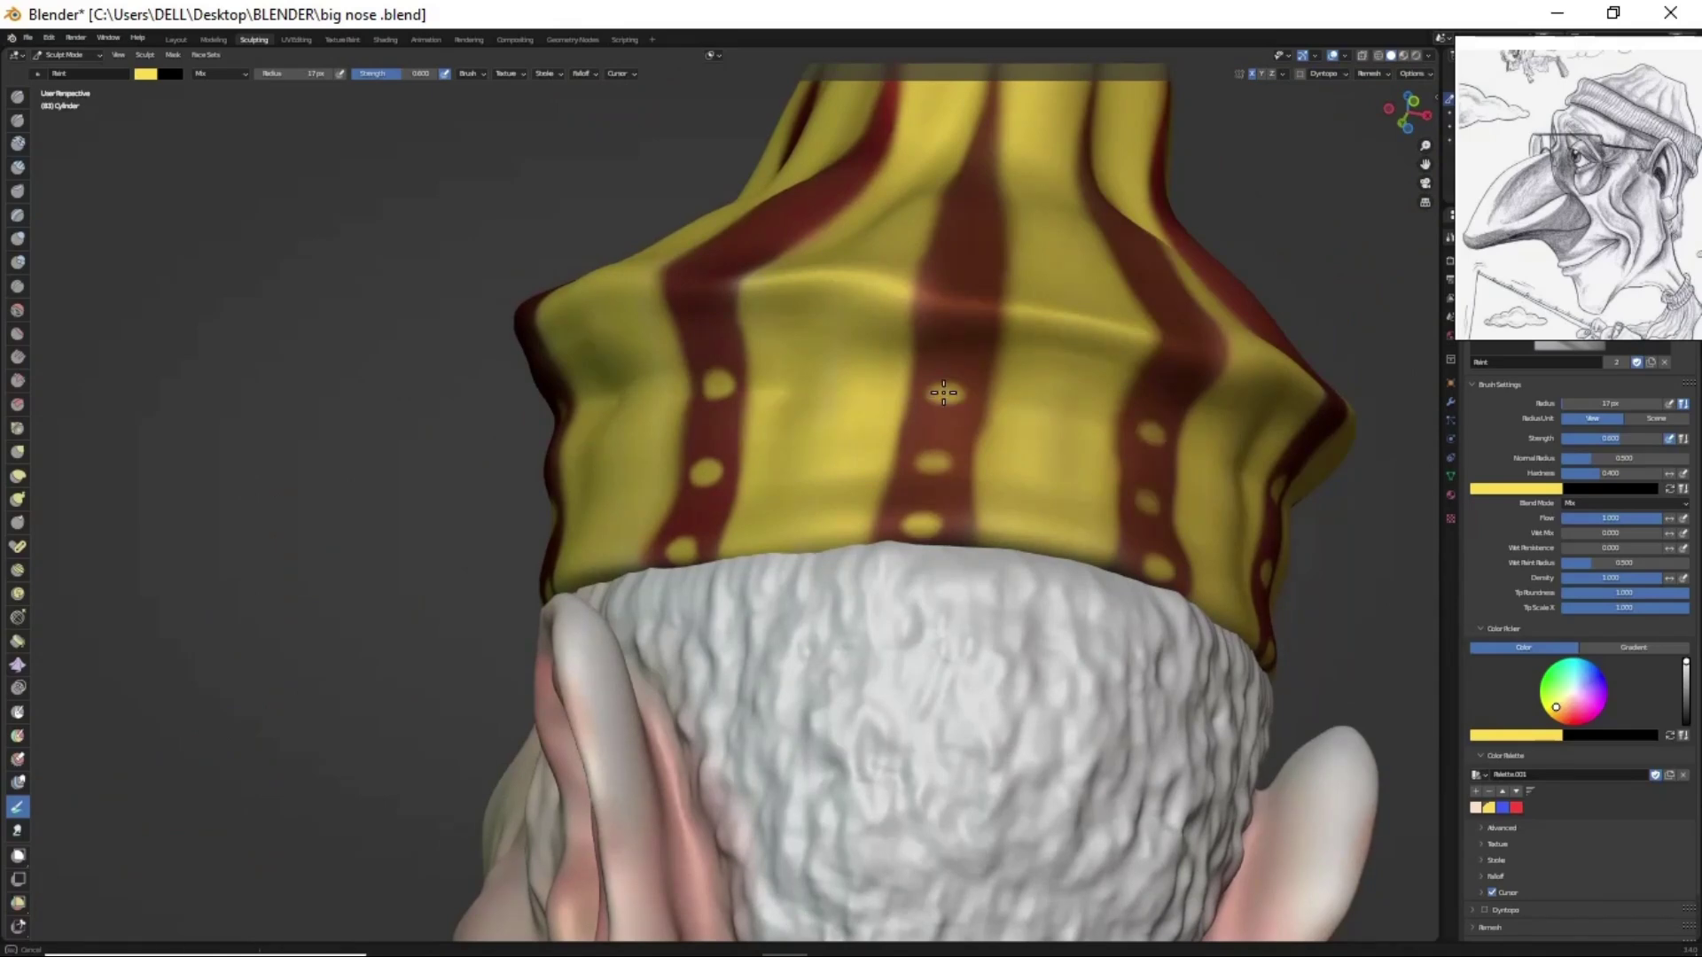
scroll(943, 392, down, 4)
middle_drag(942, 393, 798, 443)
- Switch the paint colour to black and darken the hair across the back of the head
click(1502, 808)
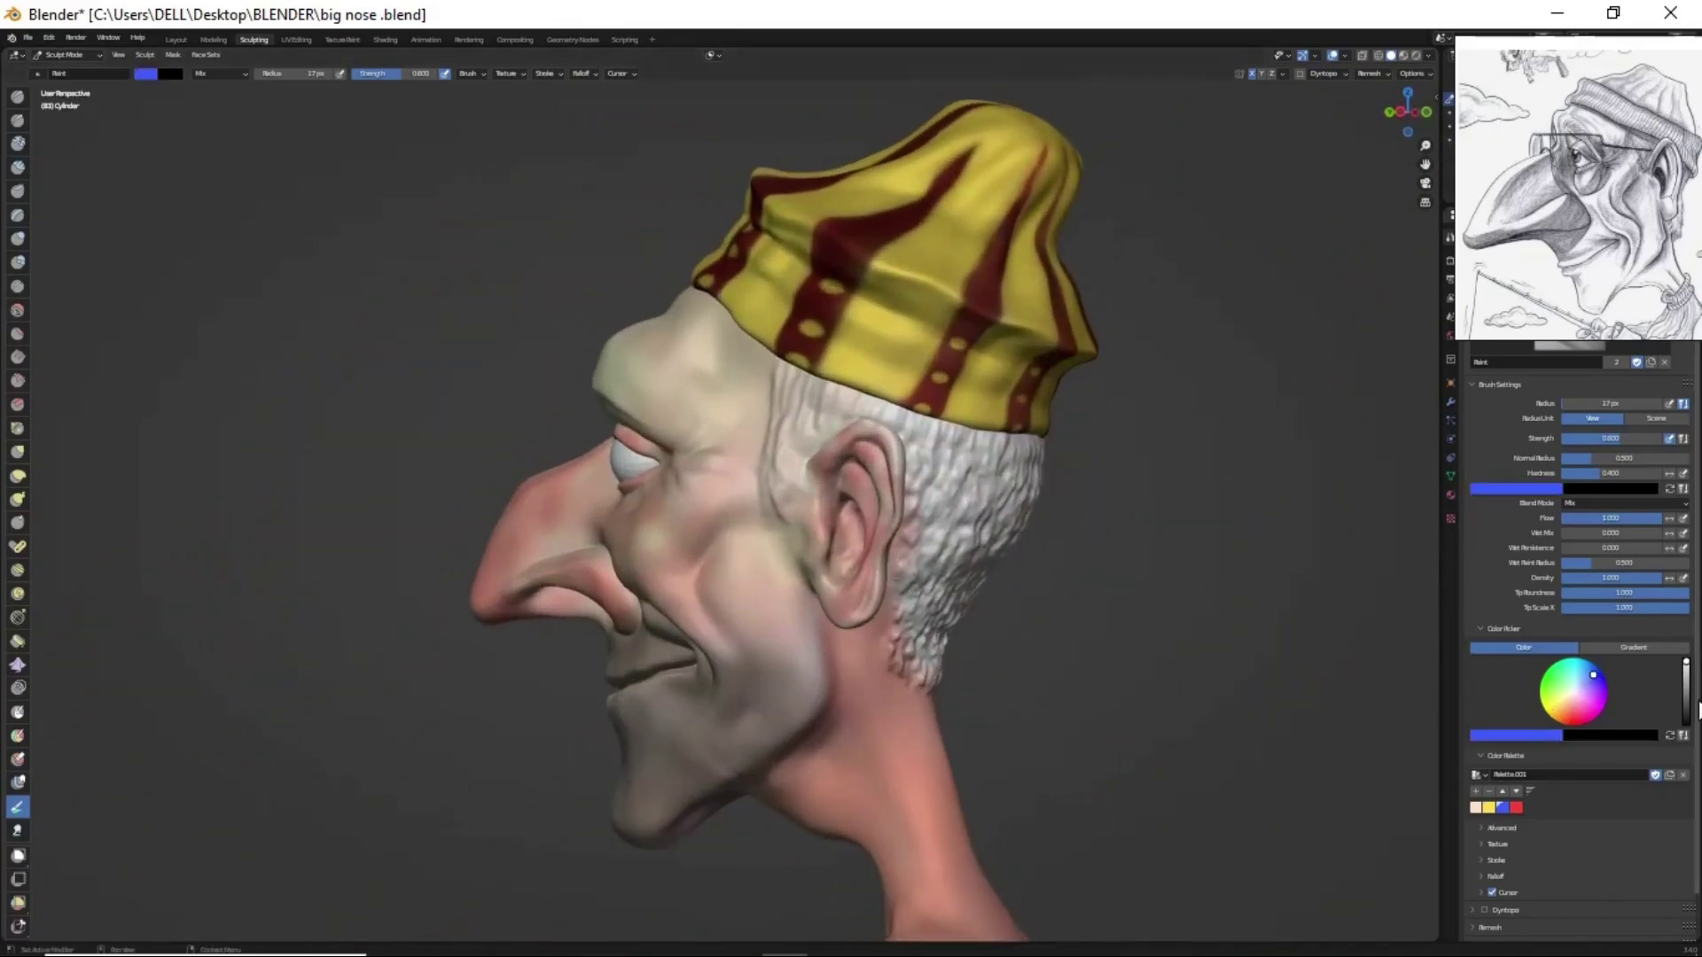
click(1685, 719)
middle_drag(984, 532, 942, 542)
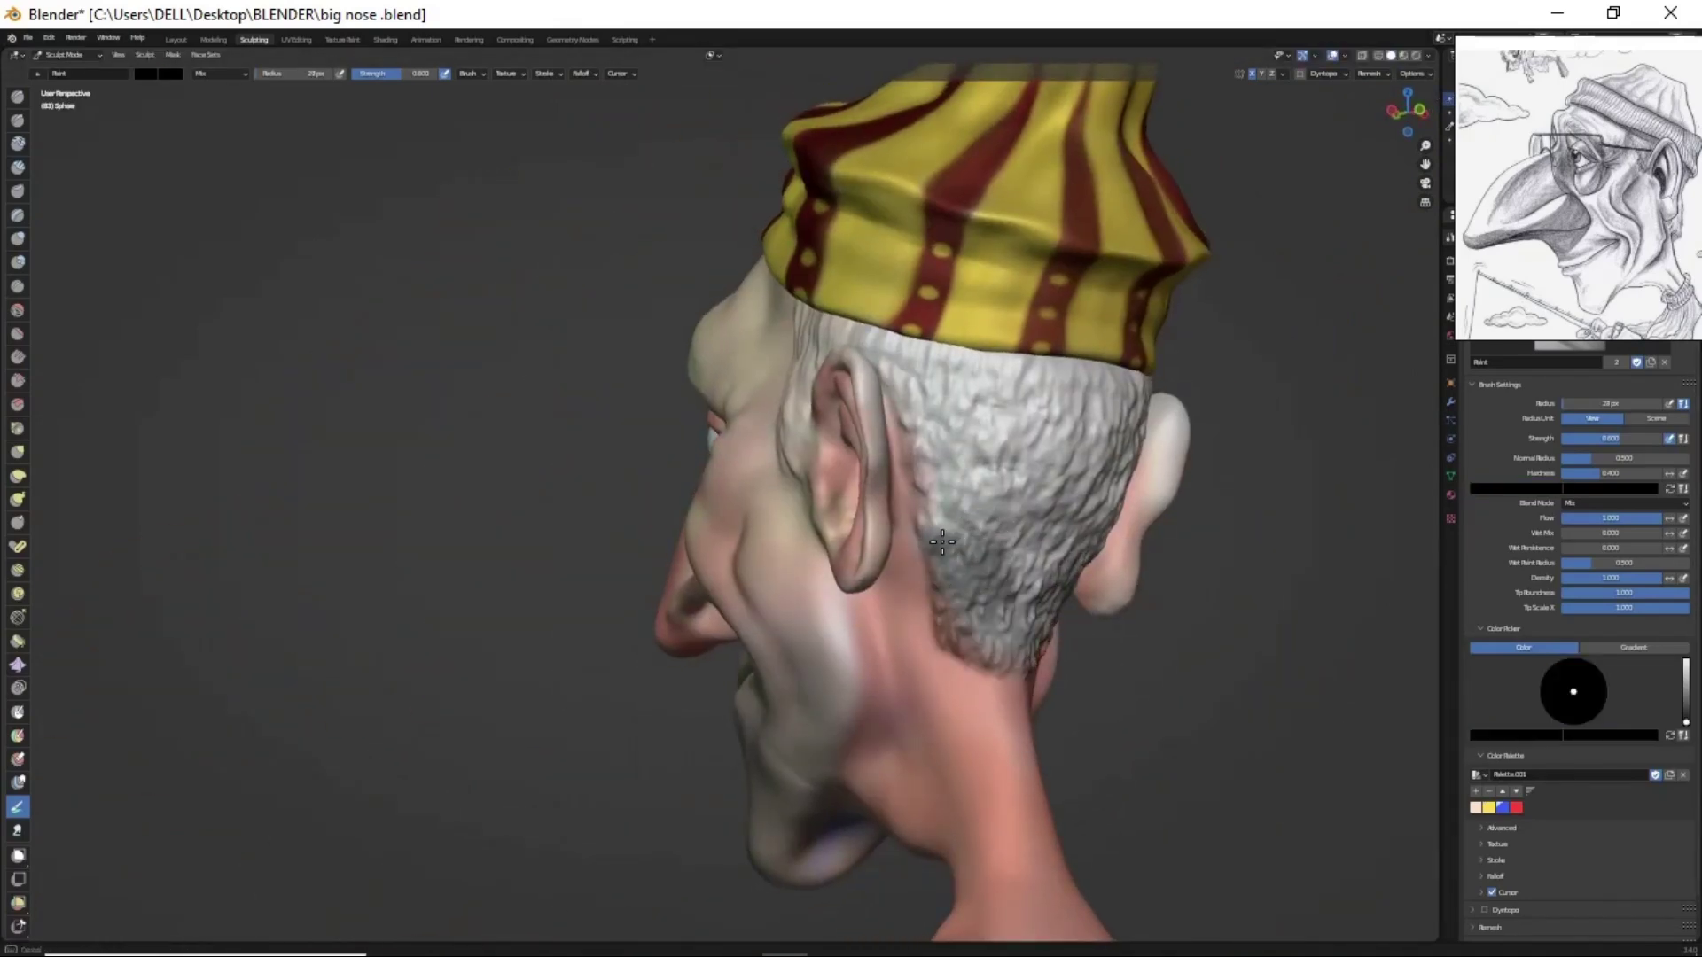
mouse_move(898, 349)
mouse_down()
mouse_move(1107, 532)
mouse_move(1007, 644)
mouse_up()
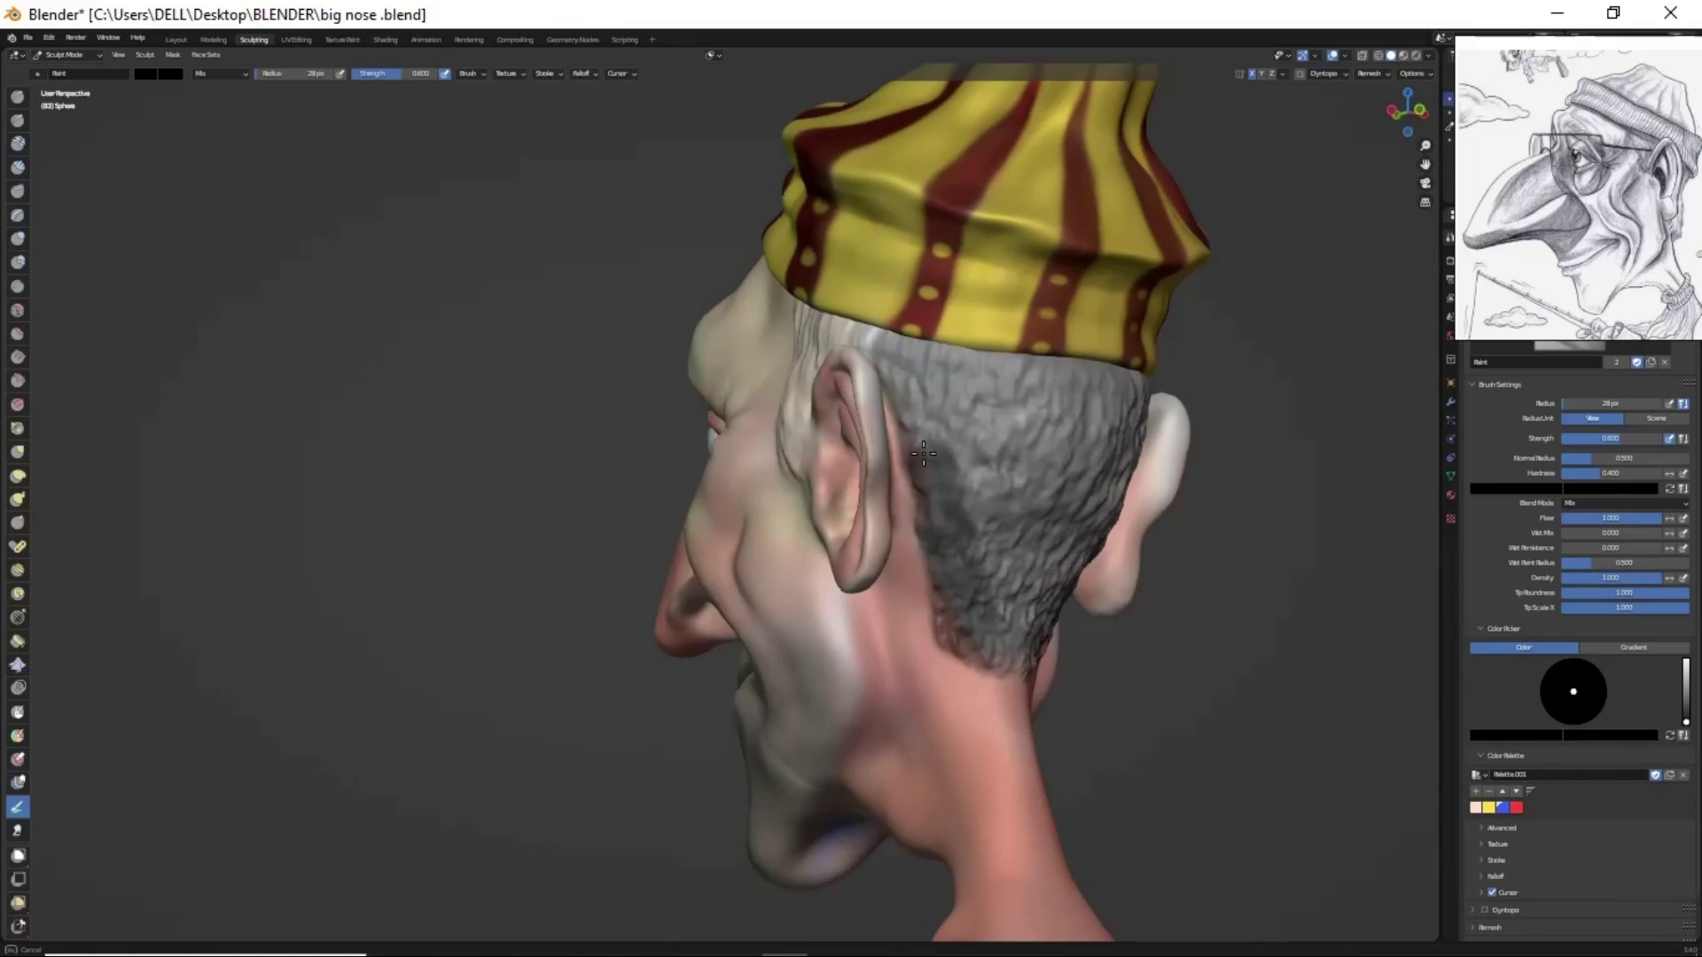
middle_drag(1034, 568, 923, 532)
mouse_move(922, 532)
mouse_down()
mouse_move(1019, 496)
mouse_move(957, 235)
mouse_move(939, 494)
mouse_up()
- Darken the hair near the hat line, then check the left side behind the ear
middle_drag(938, 495, 851, 443)
drag(851, 443, 808, 260)
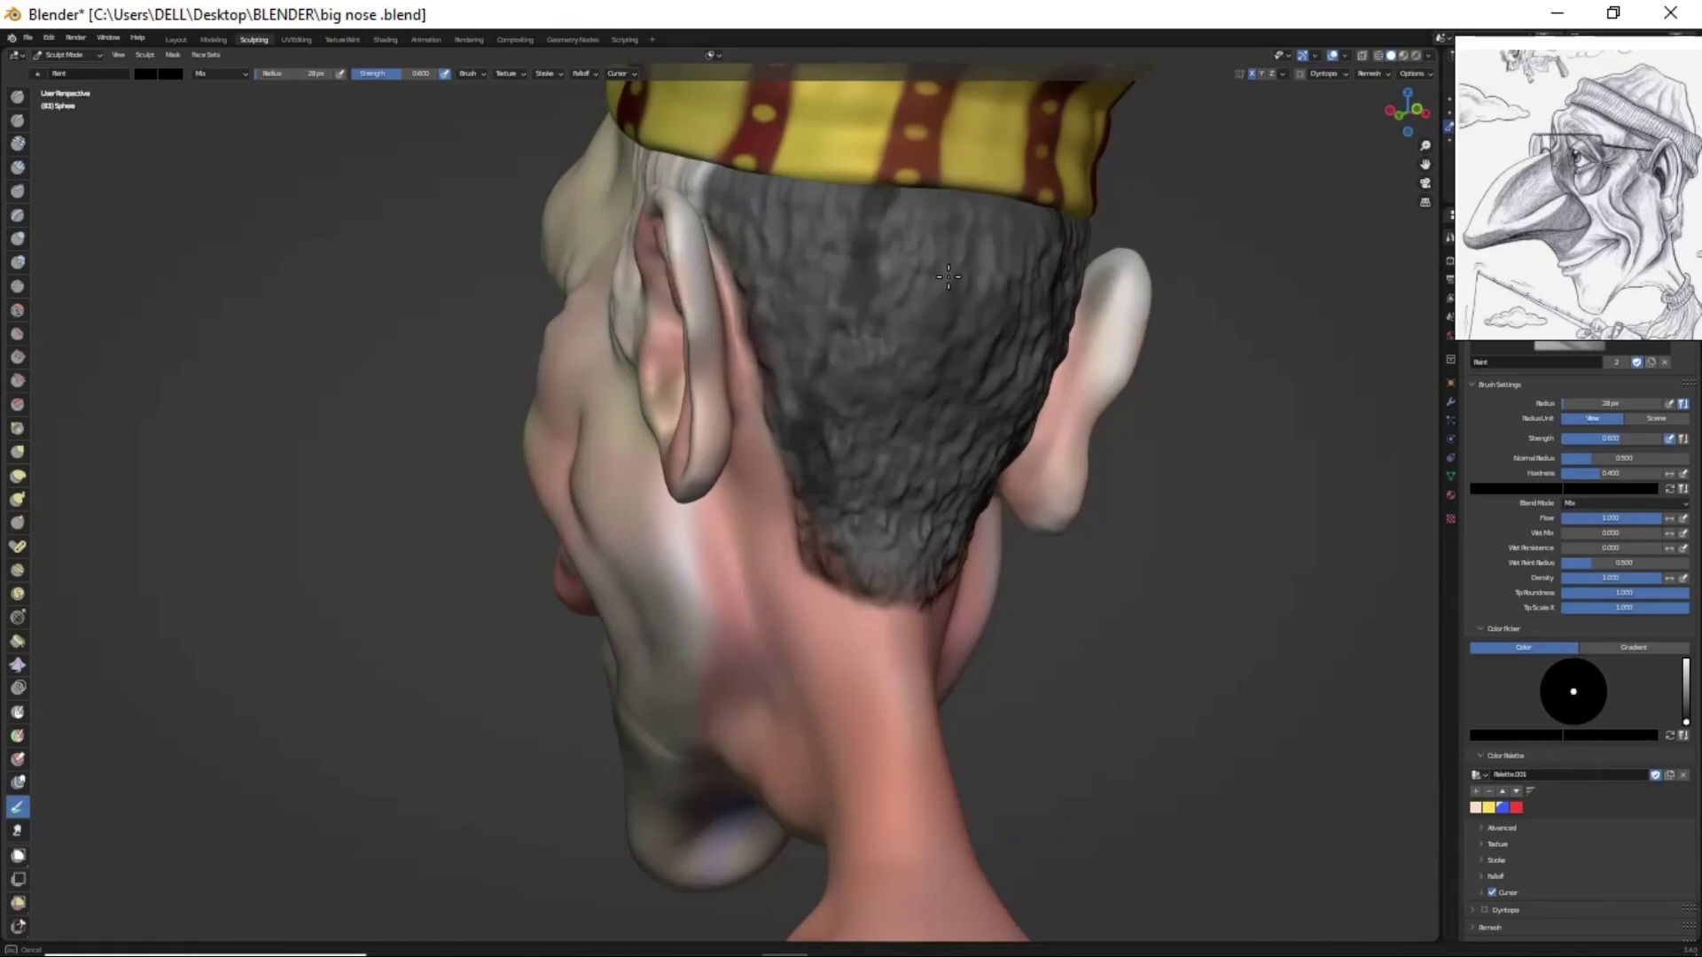
mouse_move(948, 277)
mouse_down()
mouse_move(895, 532)
mouse_move(943, 198)
mouse_up()
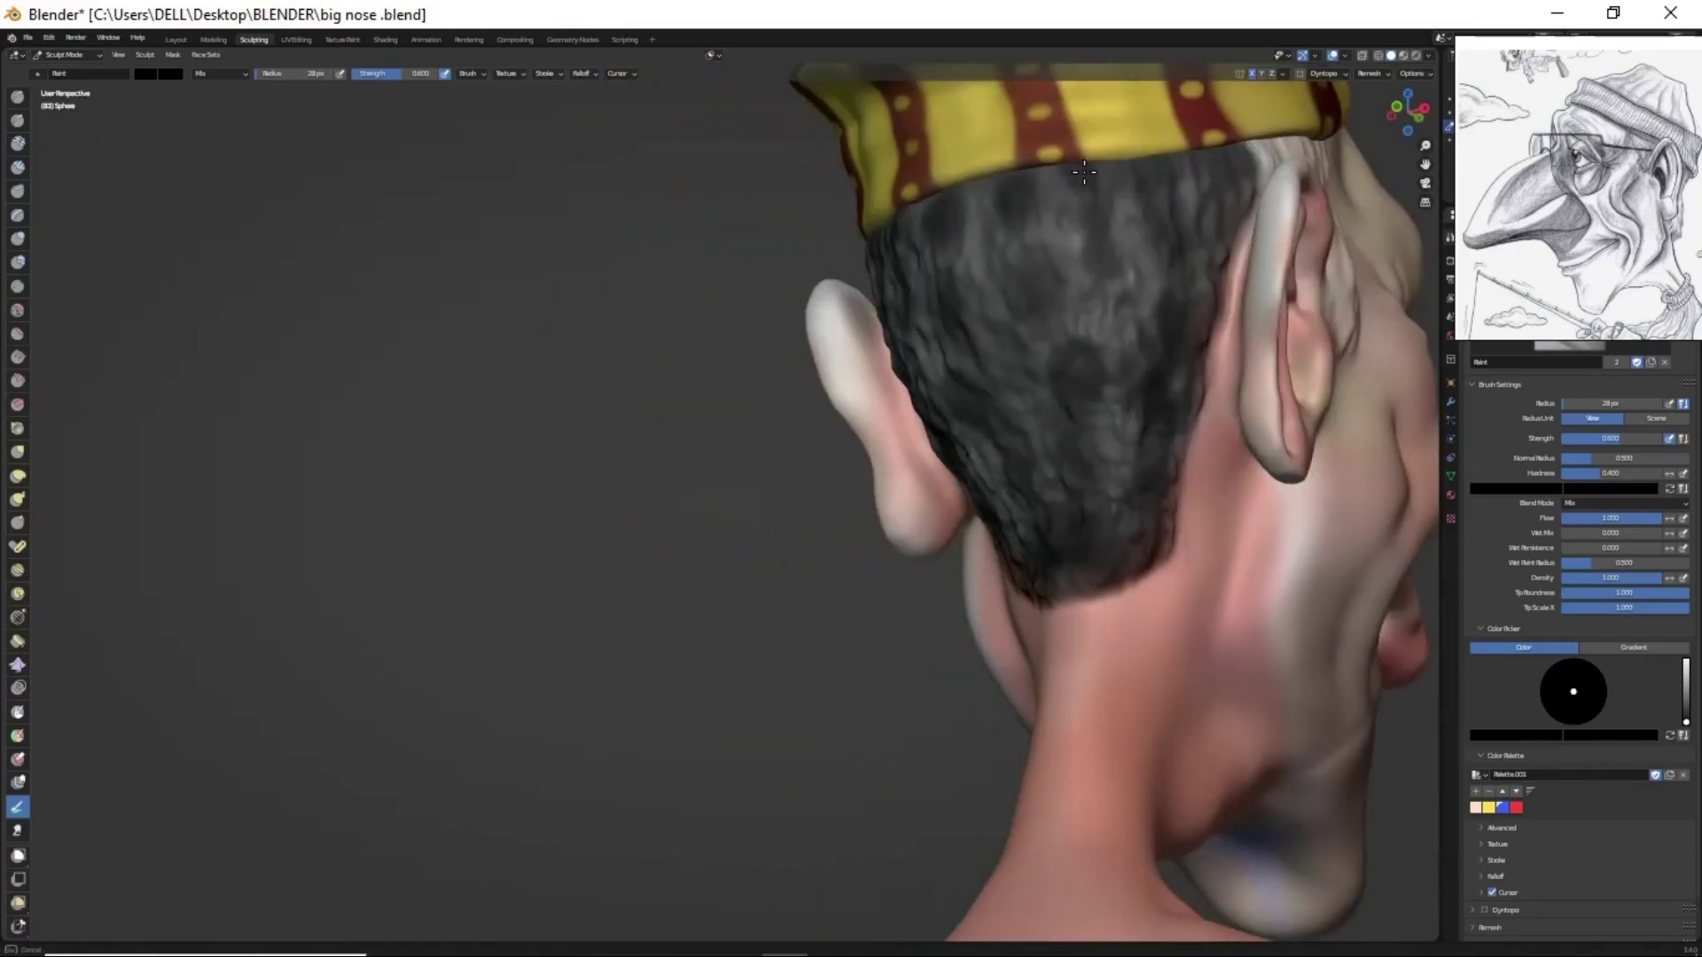
middle_drag(1082, 612, 807, 585)
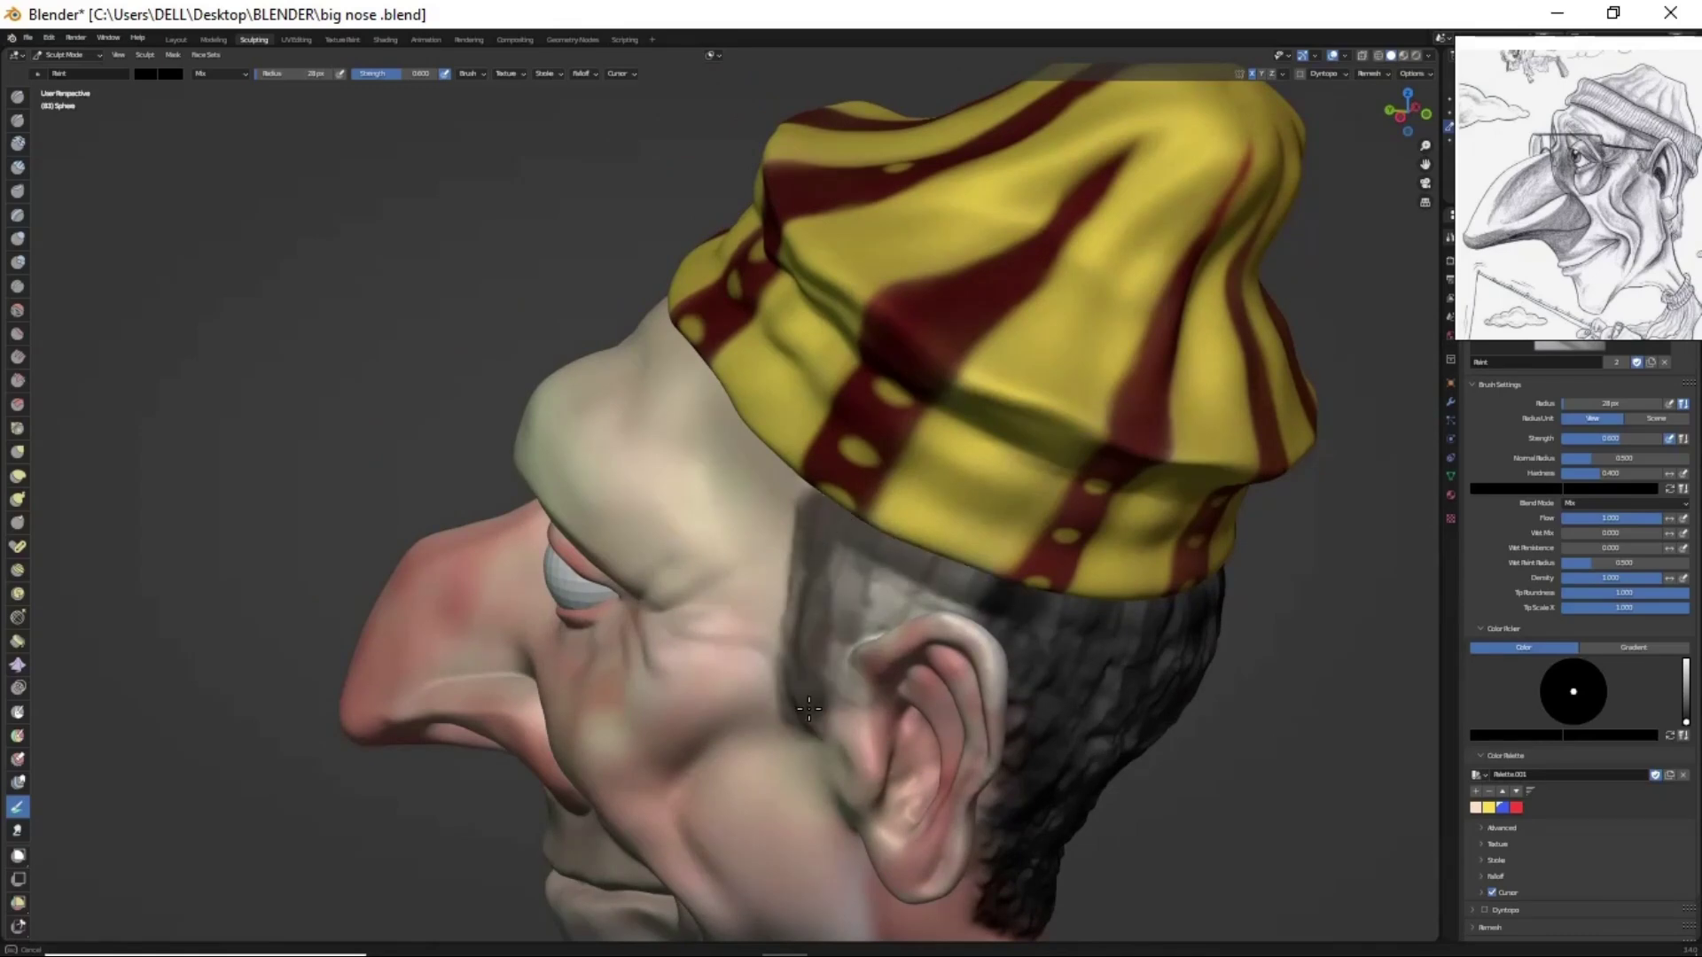
middle_drag(820, 666, 784, 505)
scroll(858, 597, down, 5)
mouse_move(858, 597)
middle_down()
mouse_move(1044, 494)
mouse_move(854, 694)
middle_up()
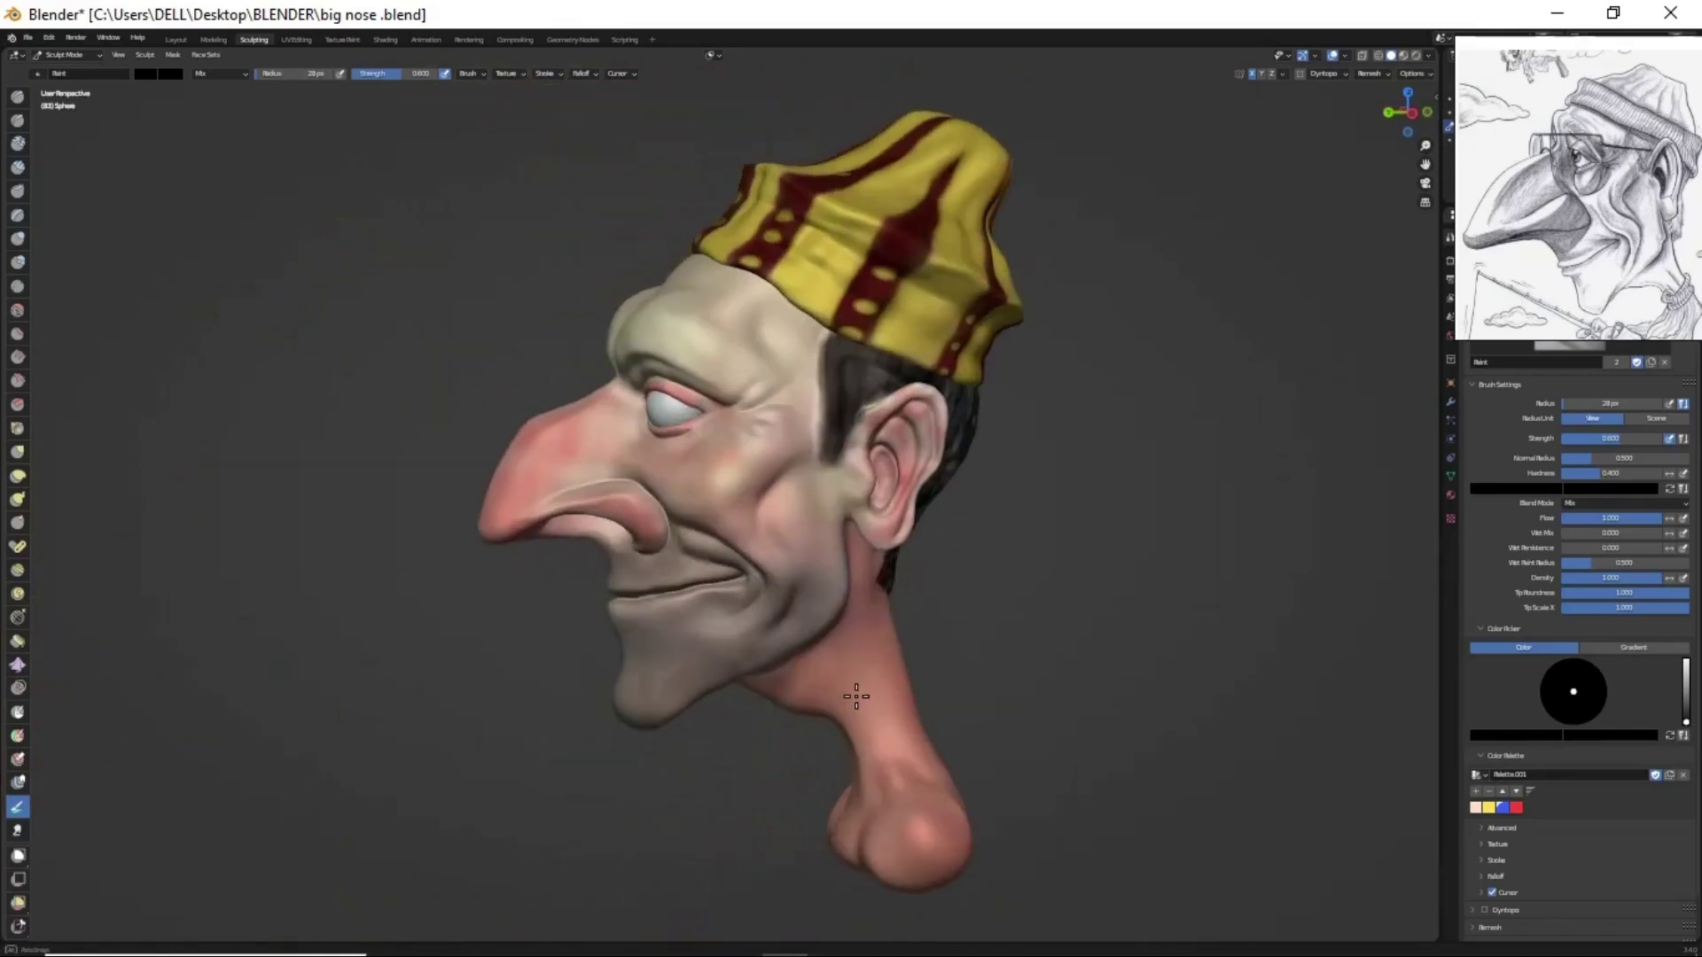
- Pick a pink paint colour and inspect the ear and back hair up close
click(1571, 705)
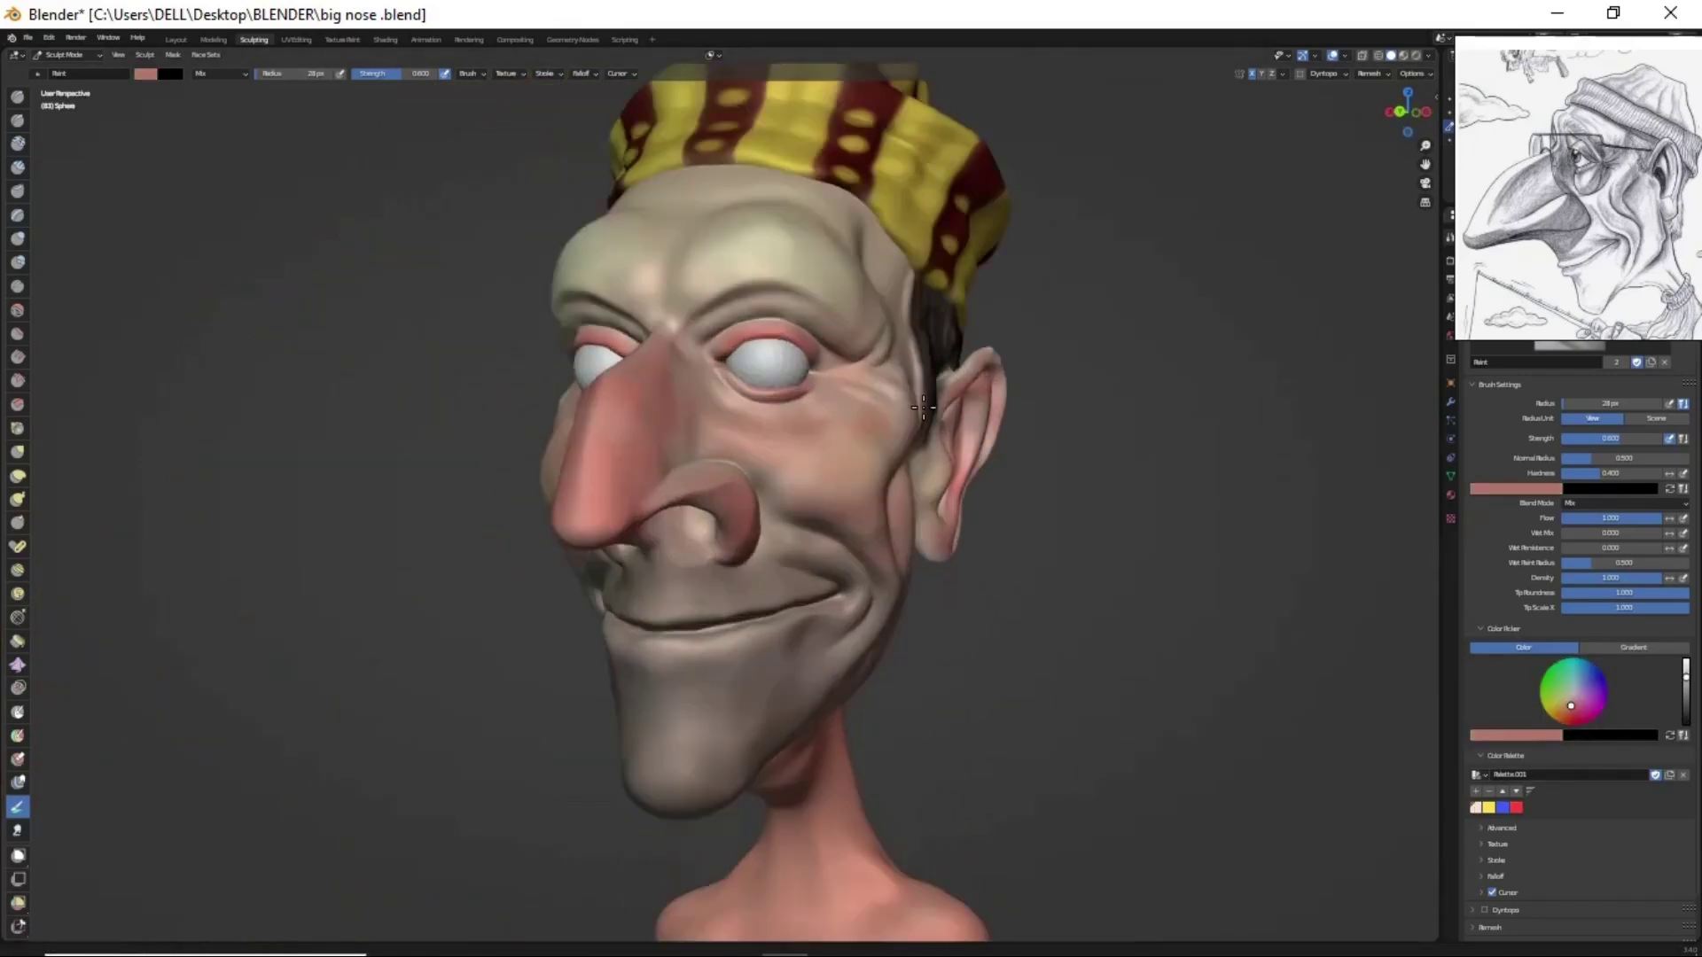
middle_drag(1108, 620, 864, 580)
scroll(864, 580, up, 3)
middle_drag(833, 816, 851, 646)
scroll(1034, 748, up, 3)
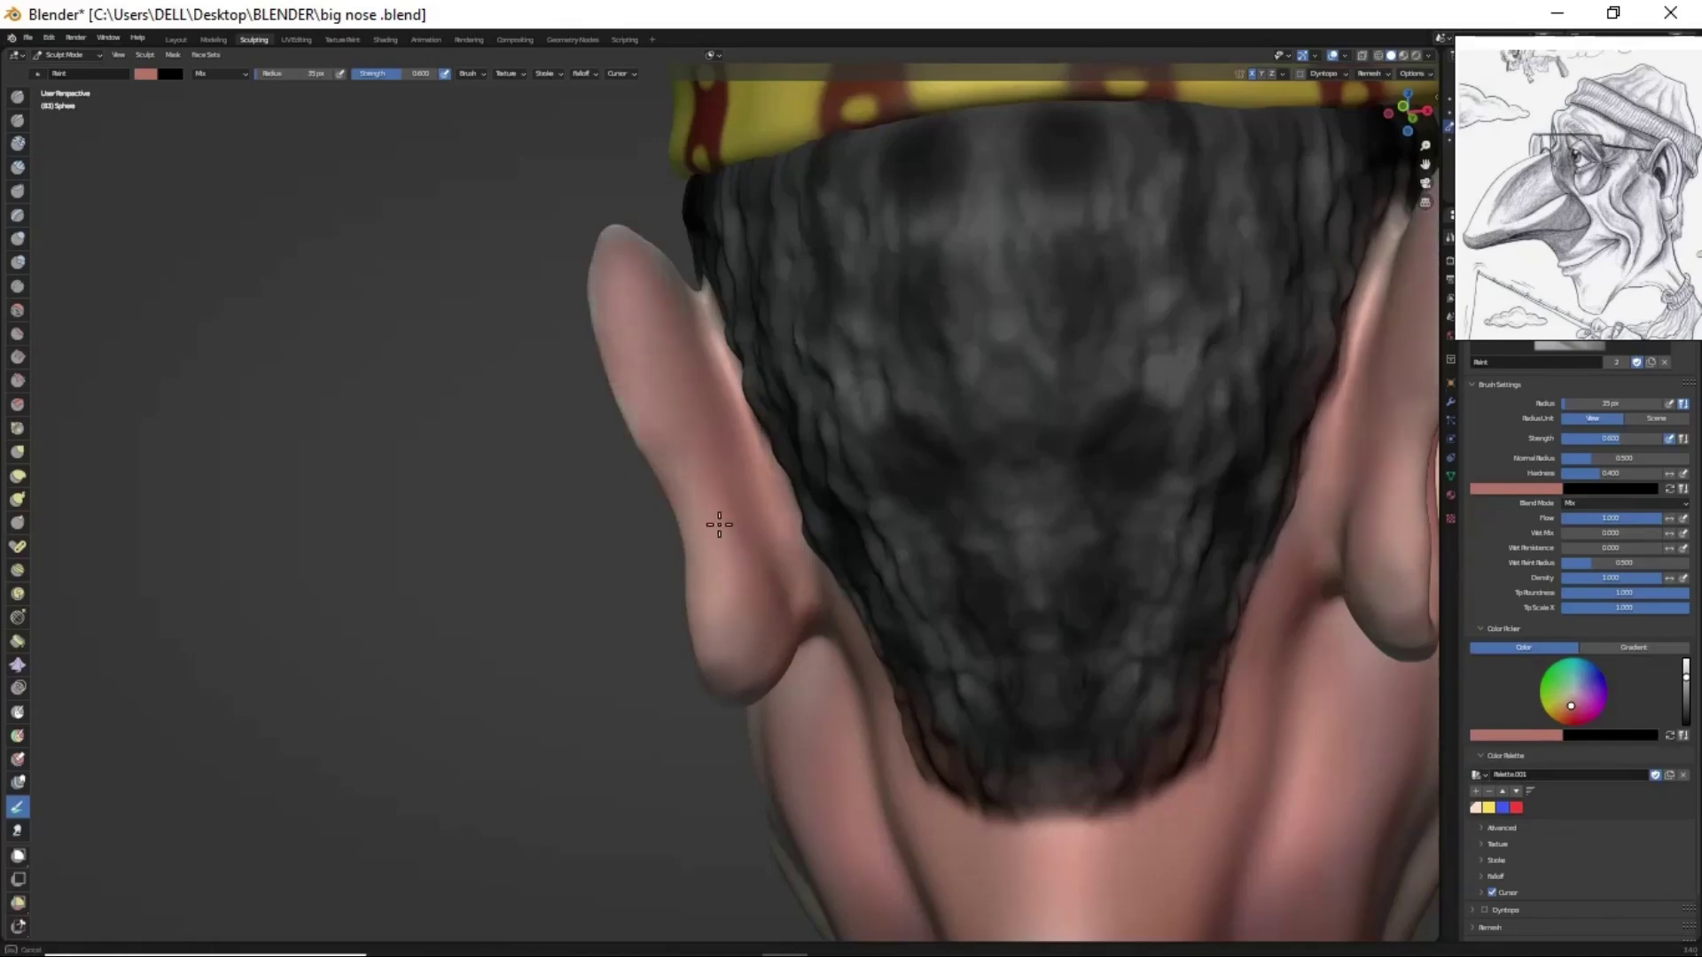
- Return to a front three-quarter face view and switch painting to the eyeball object with Alt+Q
middle_drag(719, 525, 792, 656)
scroll(762, 603, down, 4)
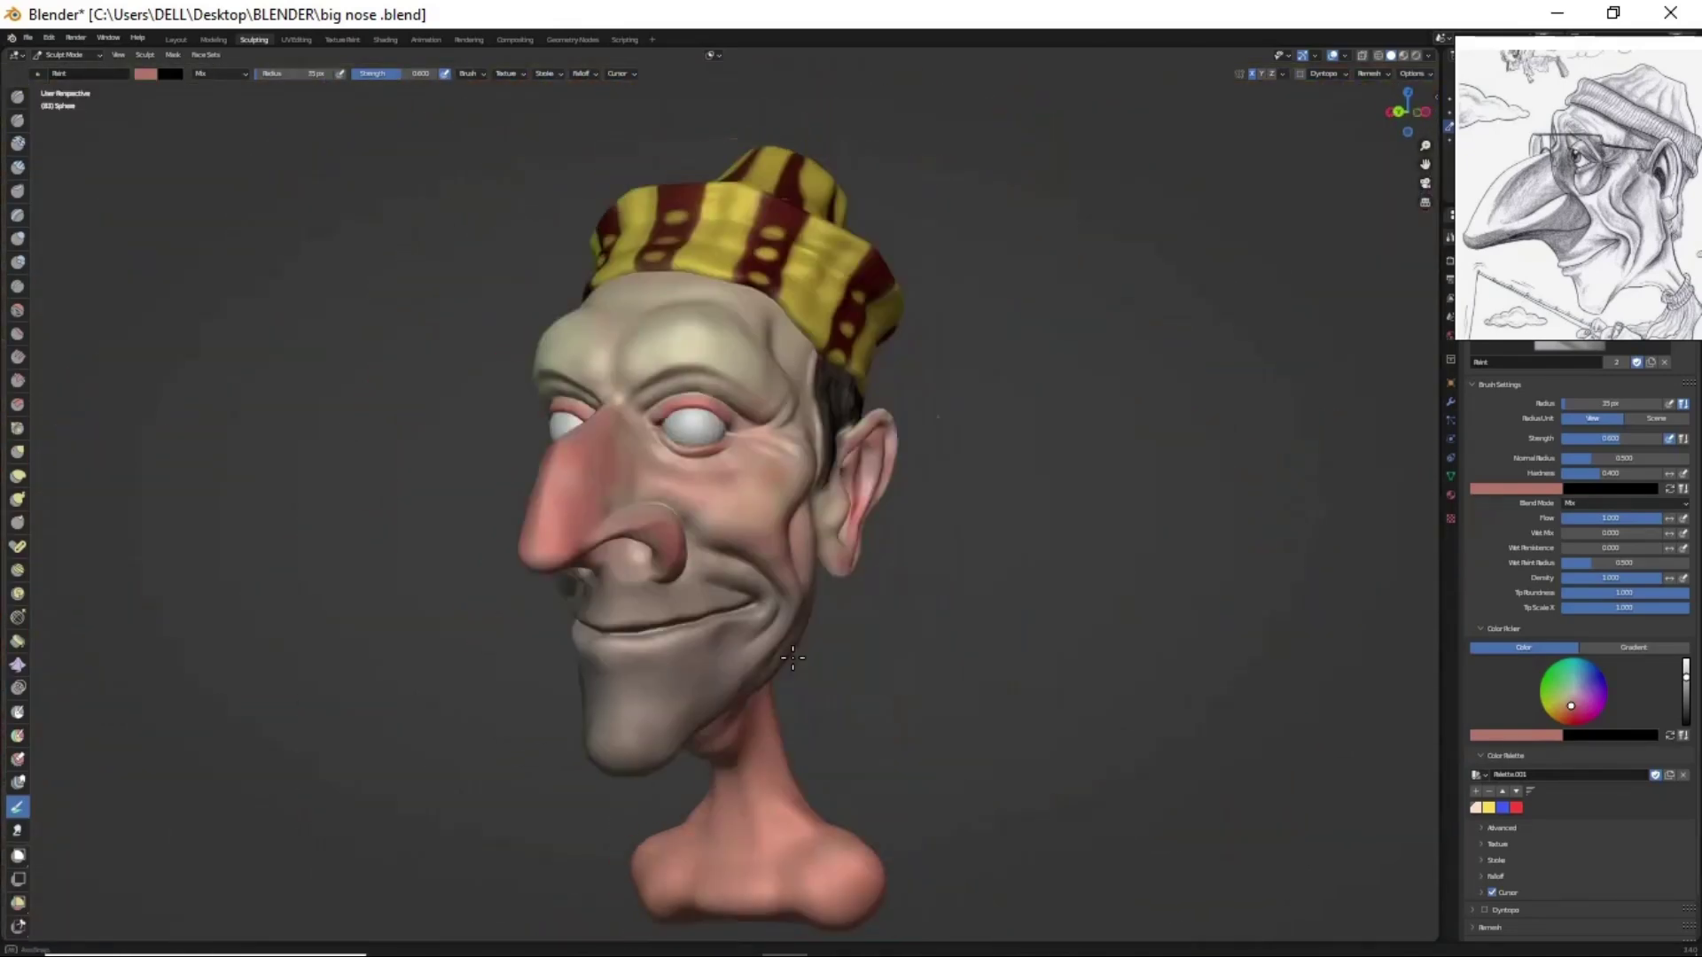
scroll(961, 628, up, 1)
scroll(919, 505, up, 3)
scroll(908, 460, up, 3)
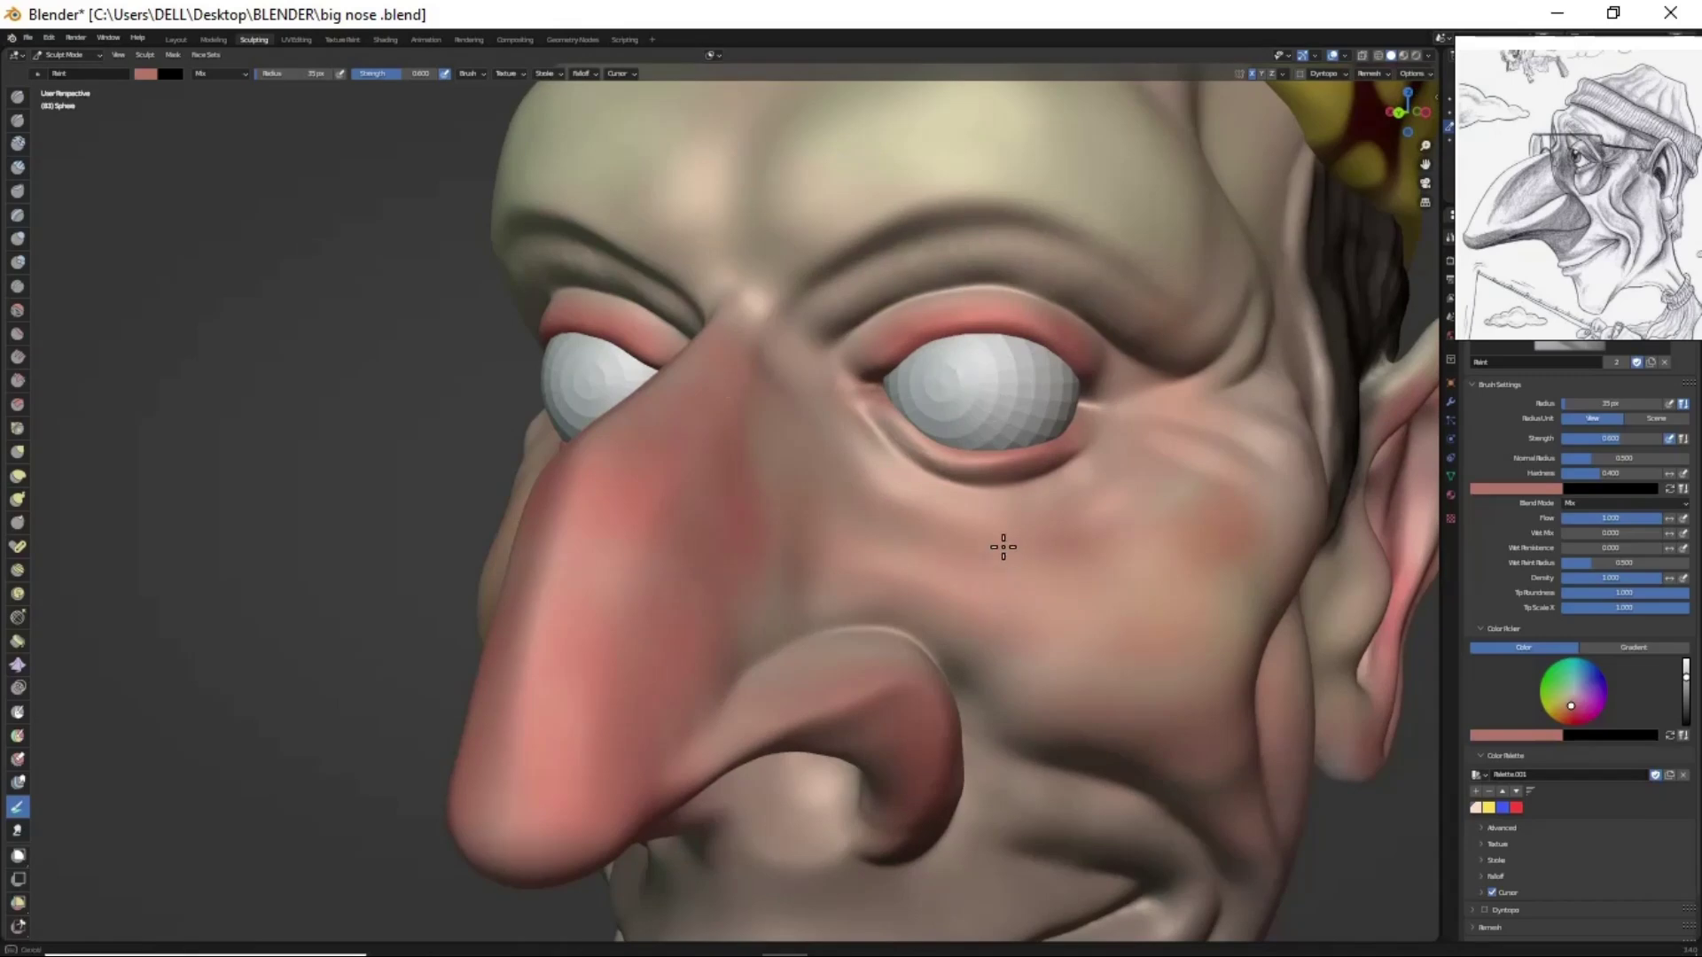
middle_drag(1003, 547, 1003, 532)
key(alt+q)
- Set the colour to black and paint black pupils on the eyes in front view
drag(1687, 671, 1686, 722)
key(KP_1)
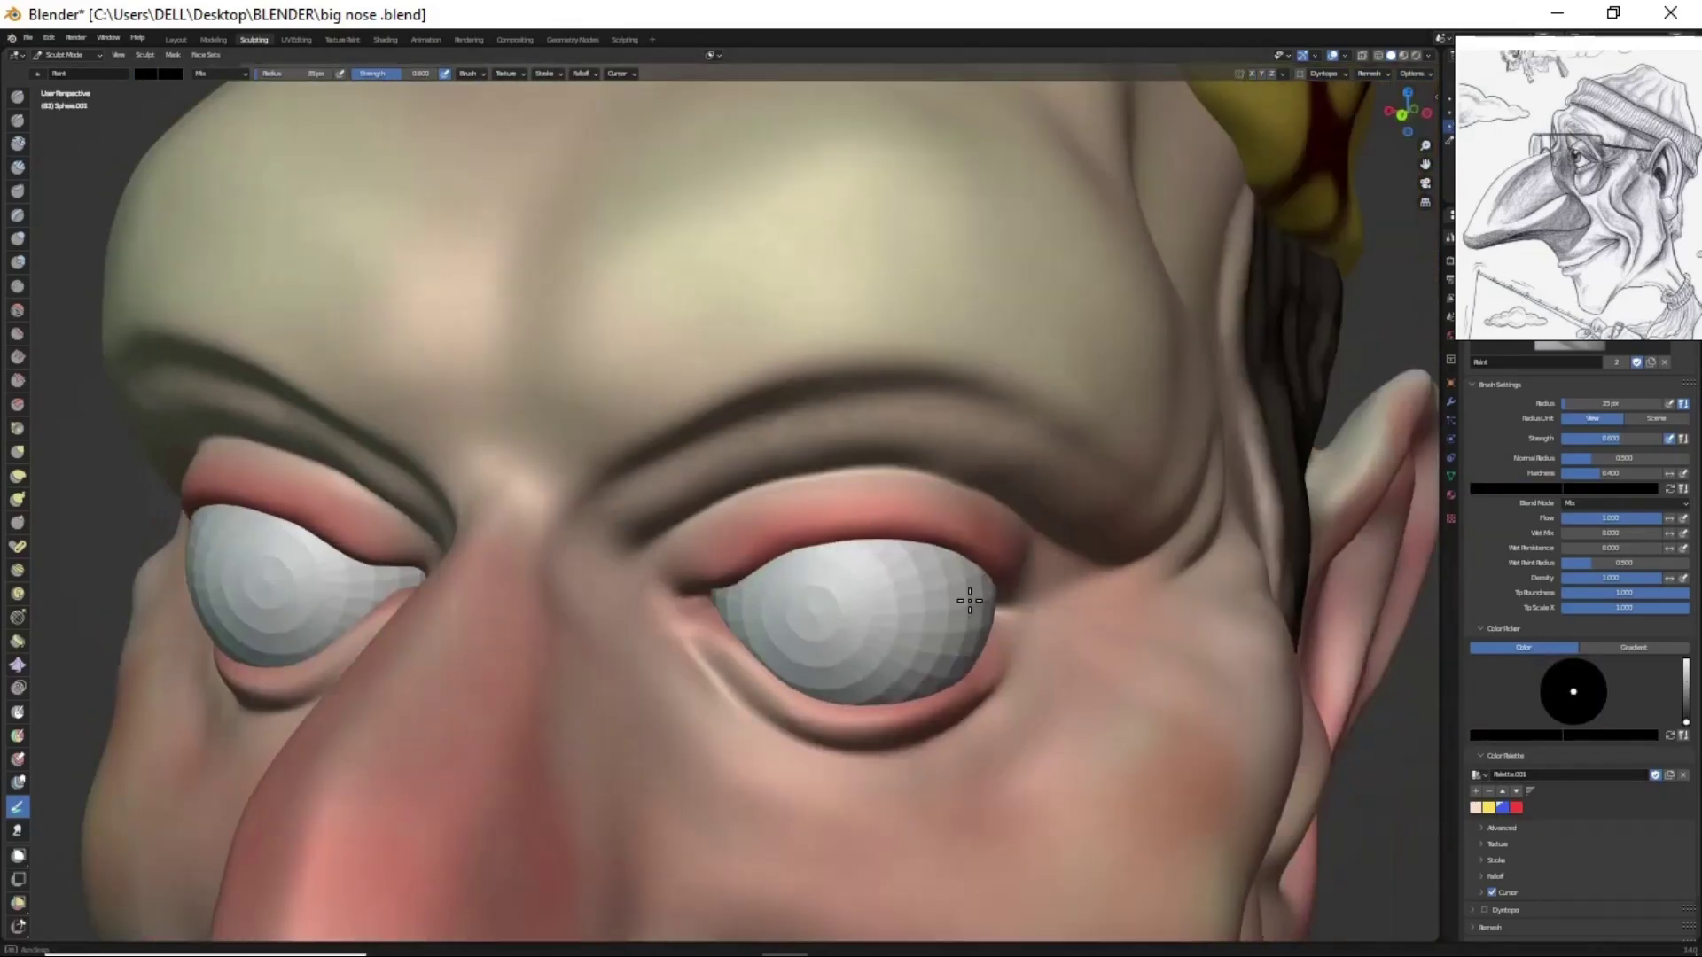
scroll(817, 619, up, 1)
click(817, 623)
middle_drag(817, 623, 918, 437)
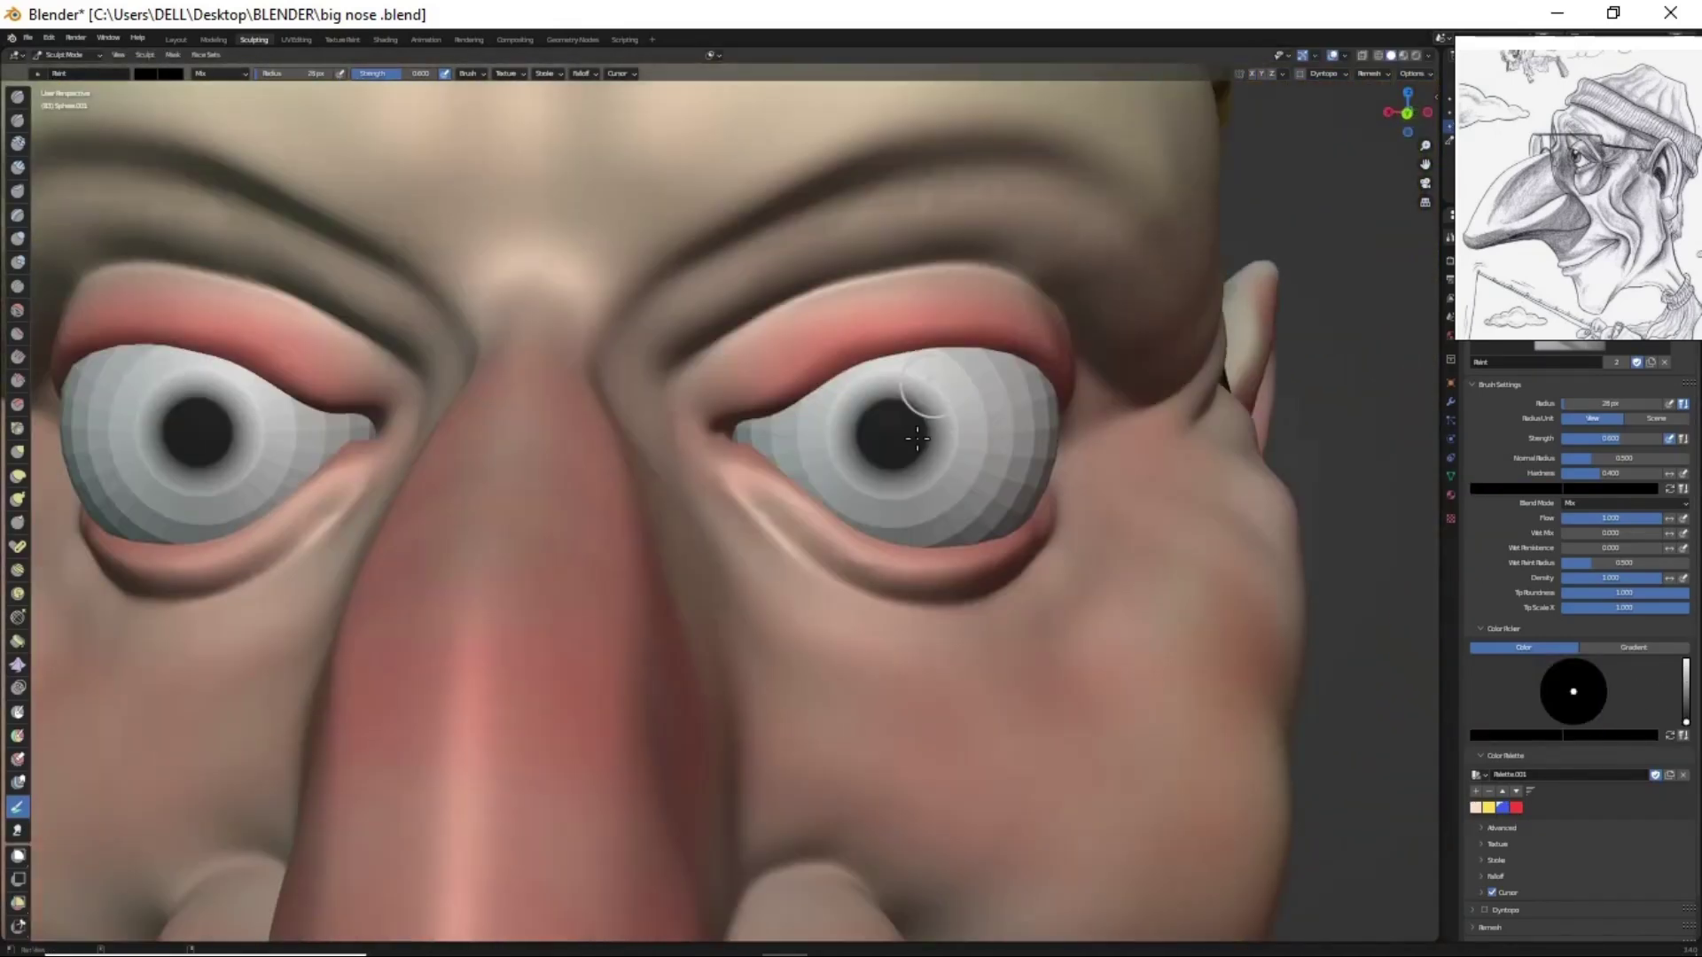
scroll(912, 559, up, 2)
middle_drag(912, 559, 926, 577)
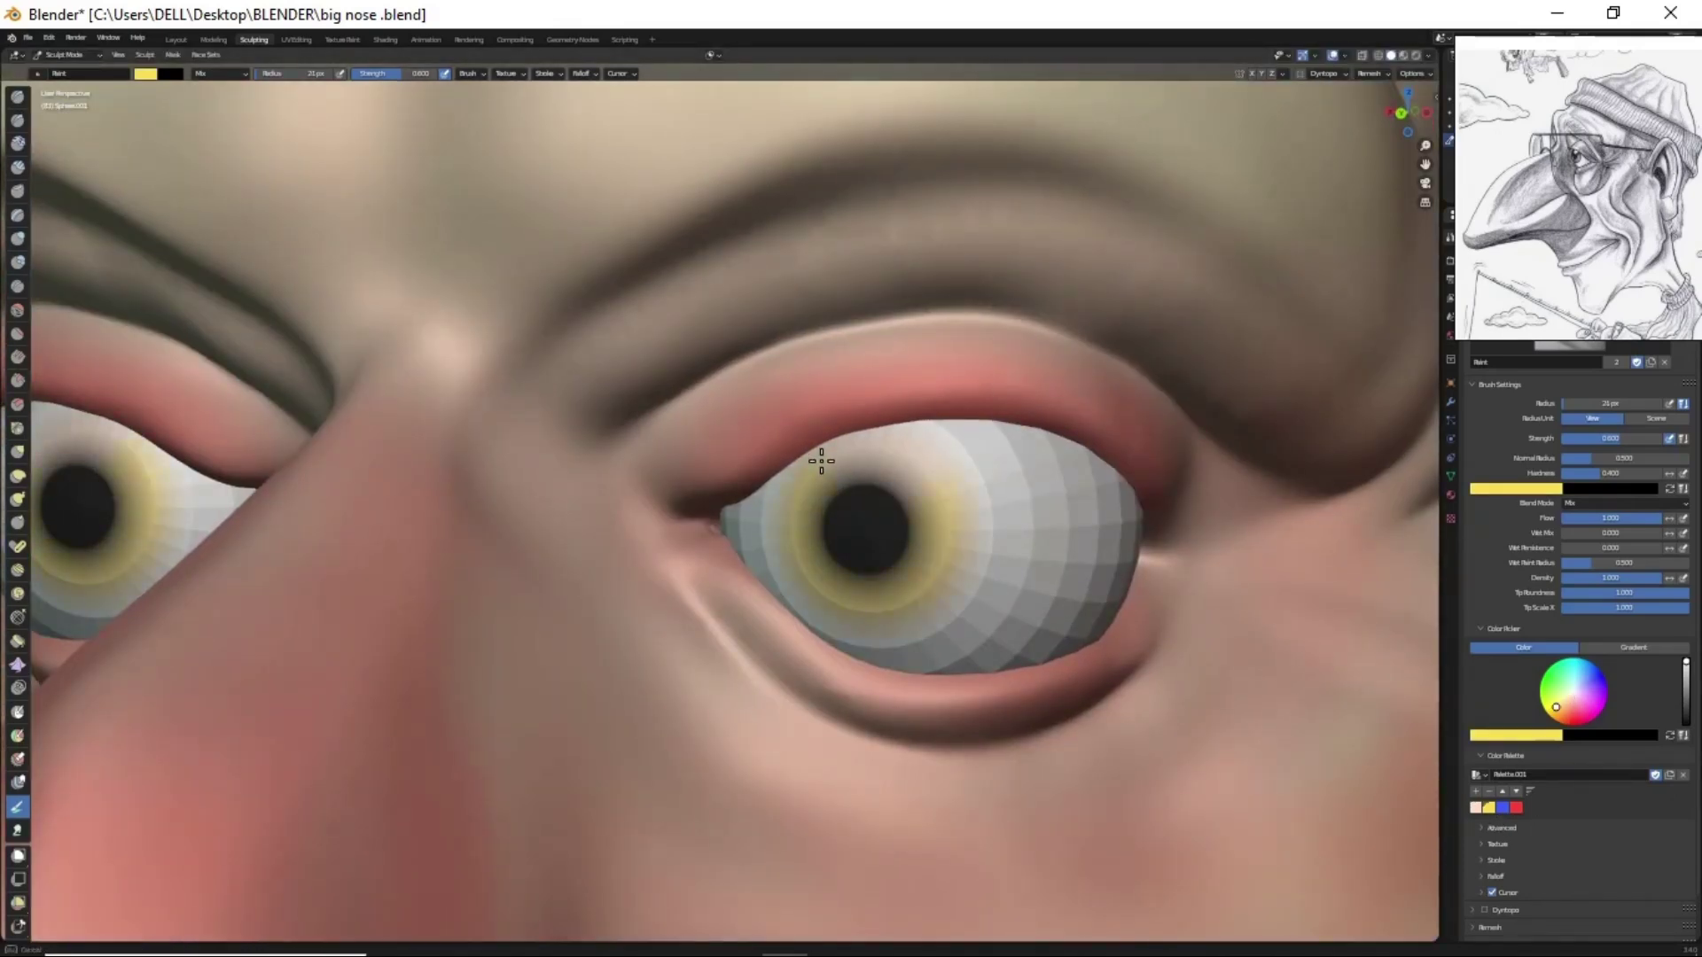
- Review the painted eyes from a left profile and back to the front
scroll(821, 460, down, 2)
scroll(821, 460, down, 5)
scroll(816, 315, up, 7)
middle_drag(816, 316, 809, 412)
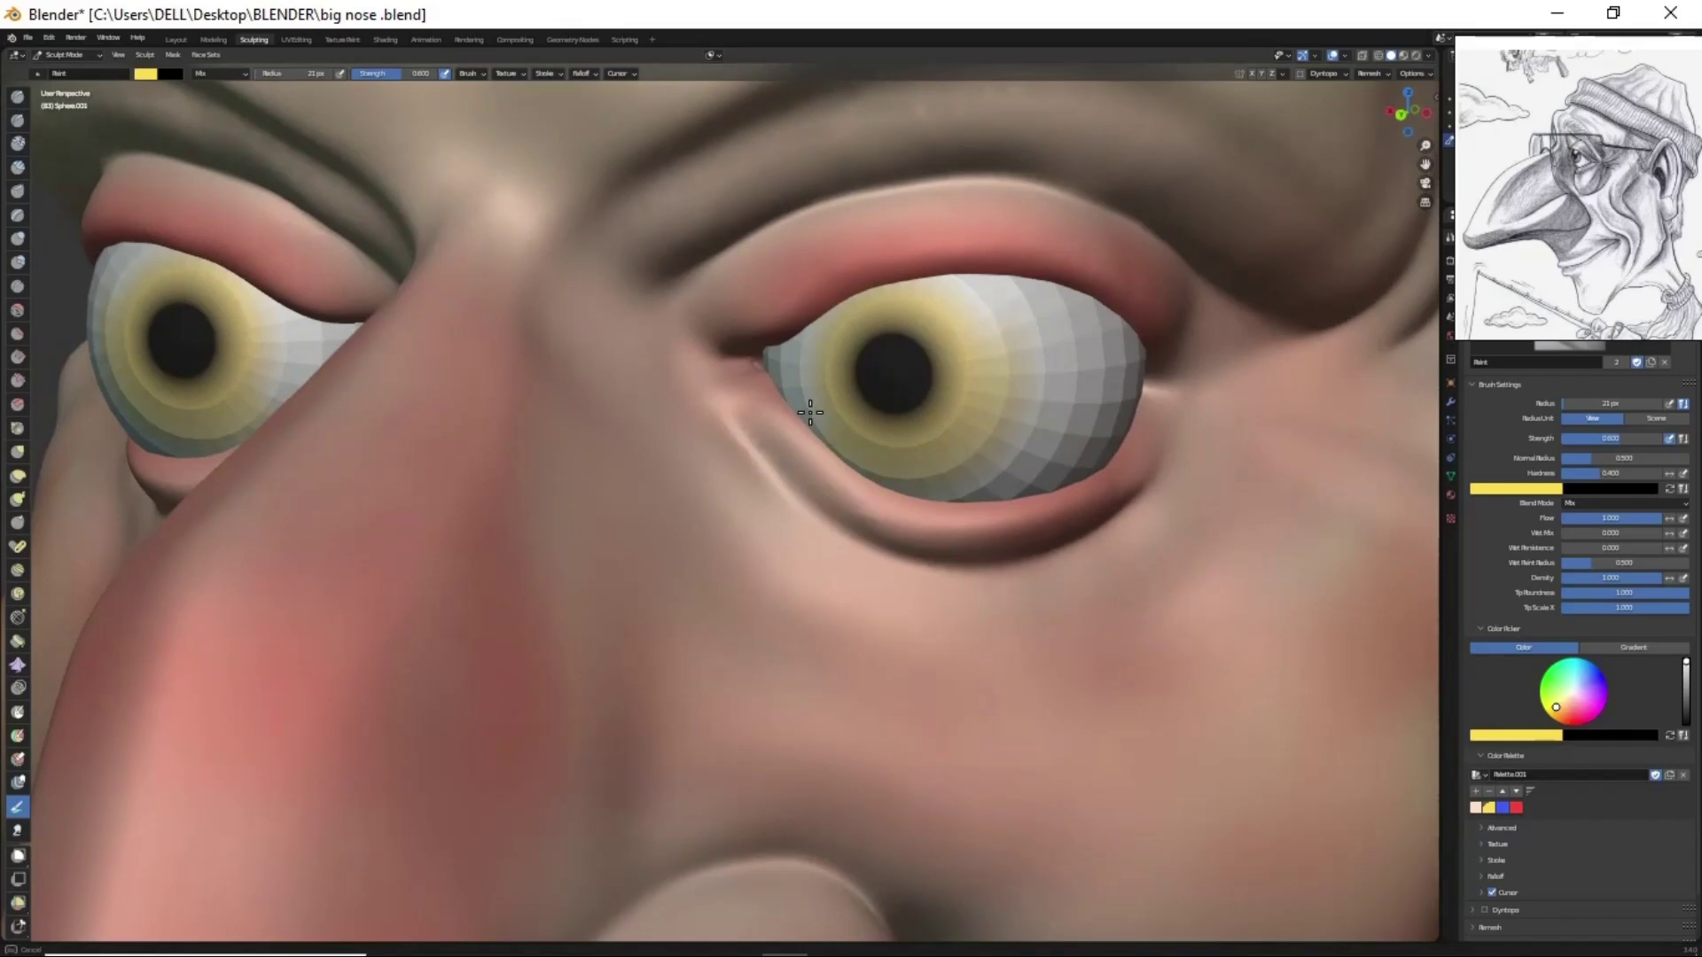
scroll(912, 365, down, 6)
mouse_move(1097, 707)
middle_down()
mouse_move(949, 721)
mouse_move(1064, 778)
mouse_move(963, 347)
mouse_move(764, 760)
middle_up()
scroll(963, 347, up, 2)
scroll(764, 760, up, 3)
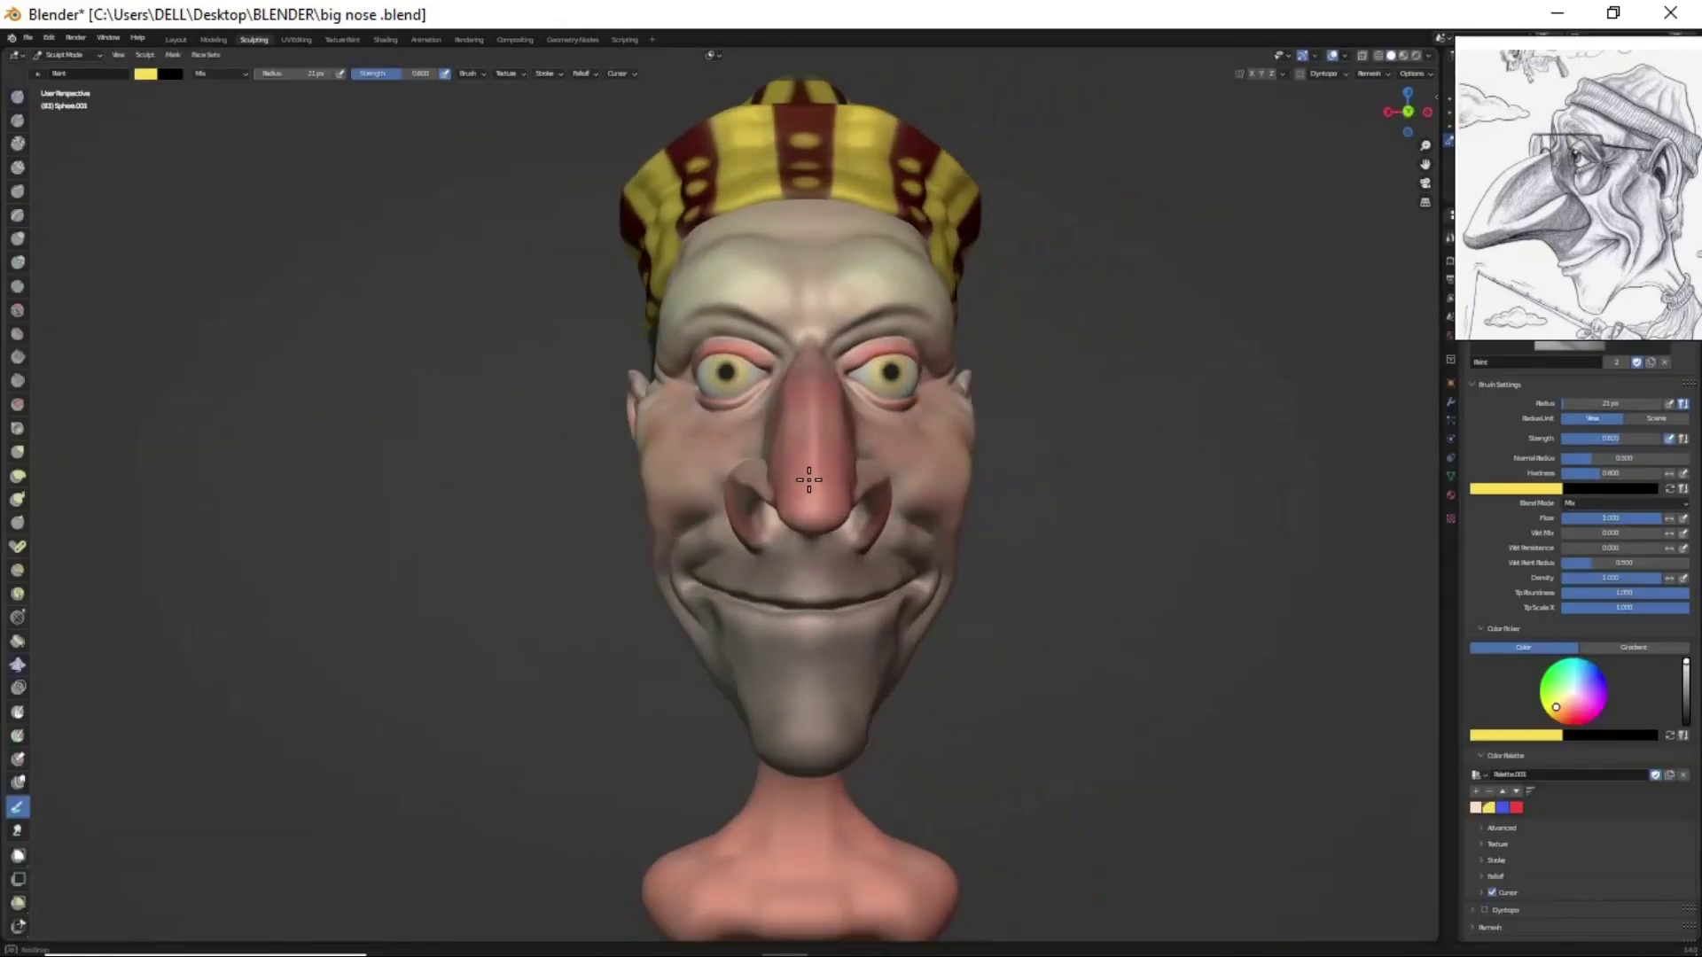
mouse_move(850, 532)
middle_down()
mouse_move(779, 494)
mouse_move(801, 714)
mouse_move(779, 676)
middle_up()
- Orbit the finished head through left and right profiles, front, back and slightly above
scroll(801, 714, down, 1)
middle_drag(621, 443, 520, 709)
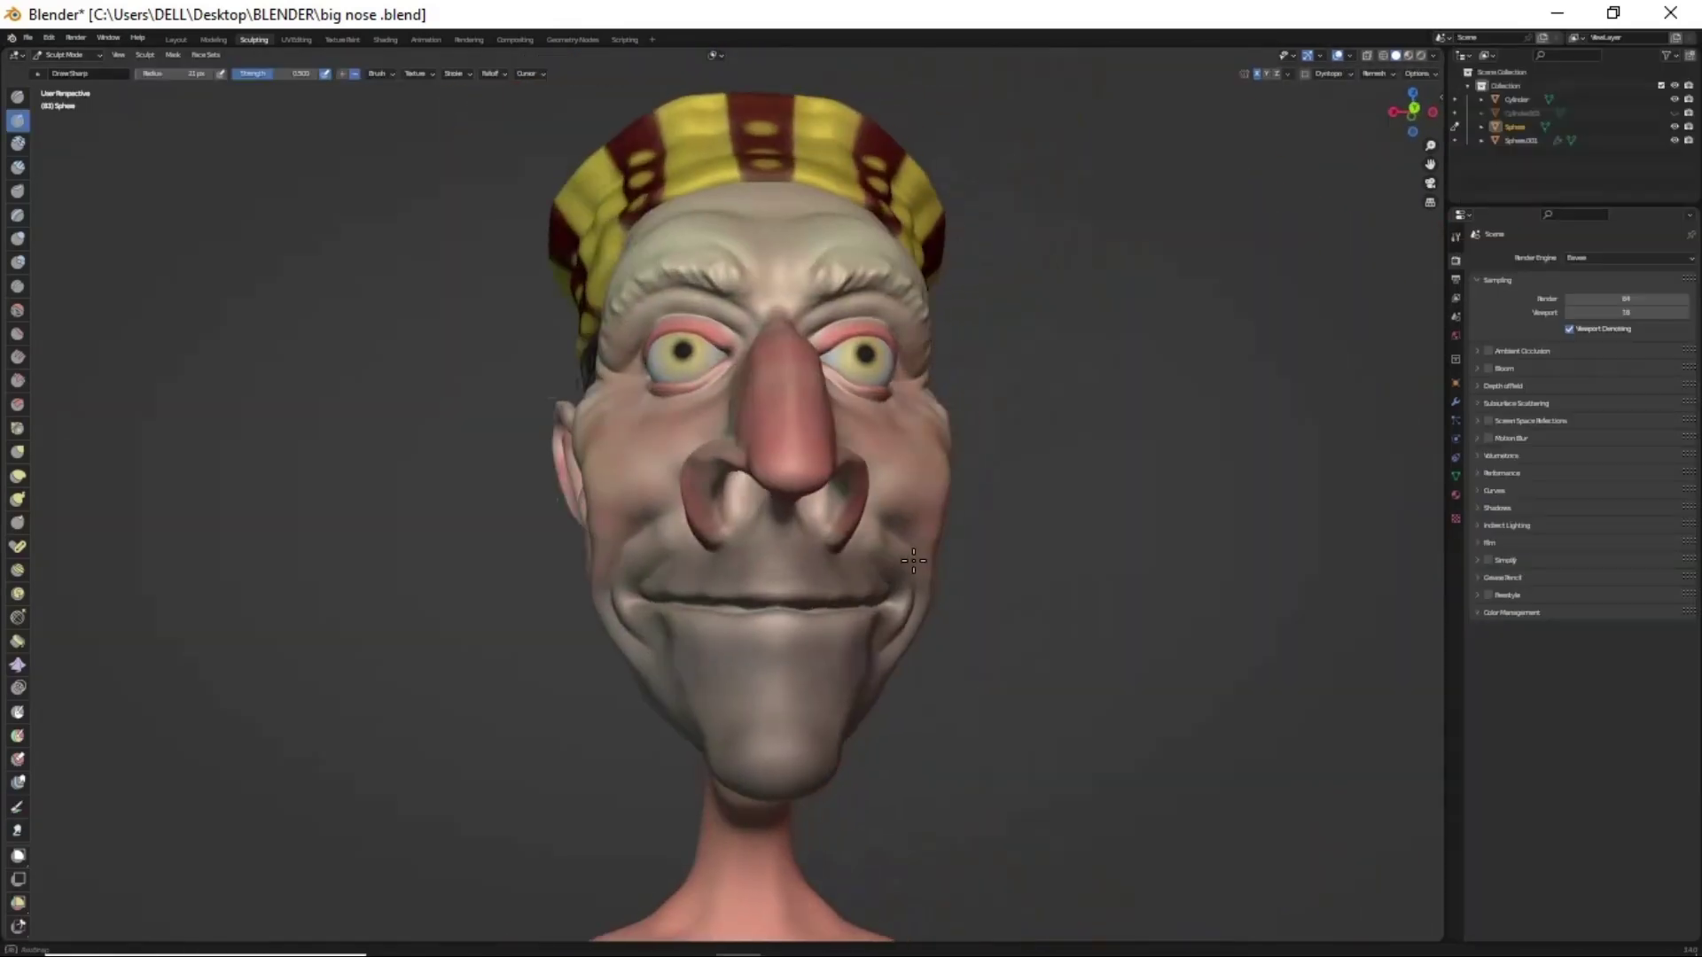
mouse_move(912, 560)
middle_down()
mouse_move(1019, 569)
mouse_move(799, 551)
mouse_move(853, 502)
middle_up()
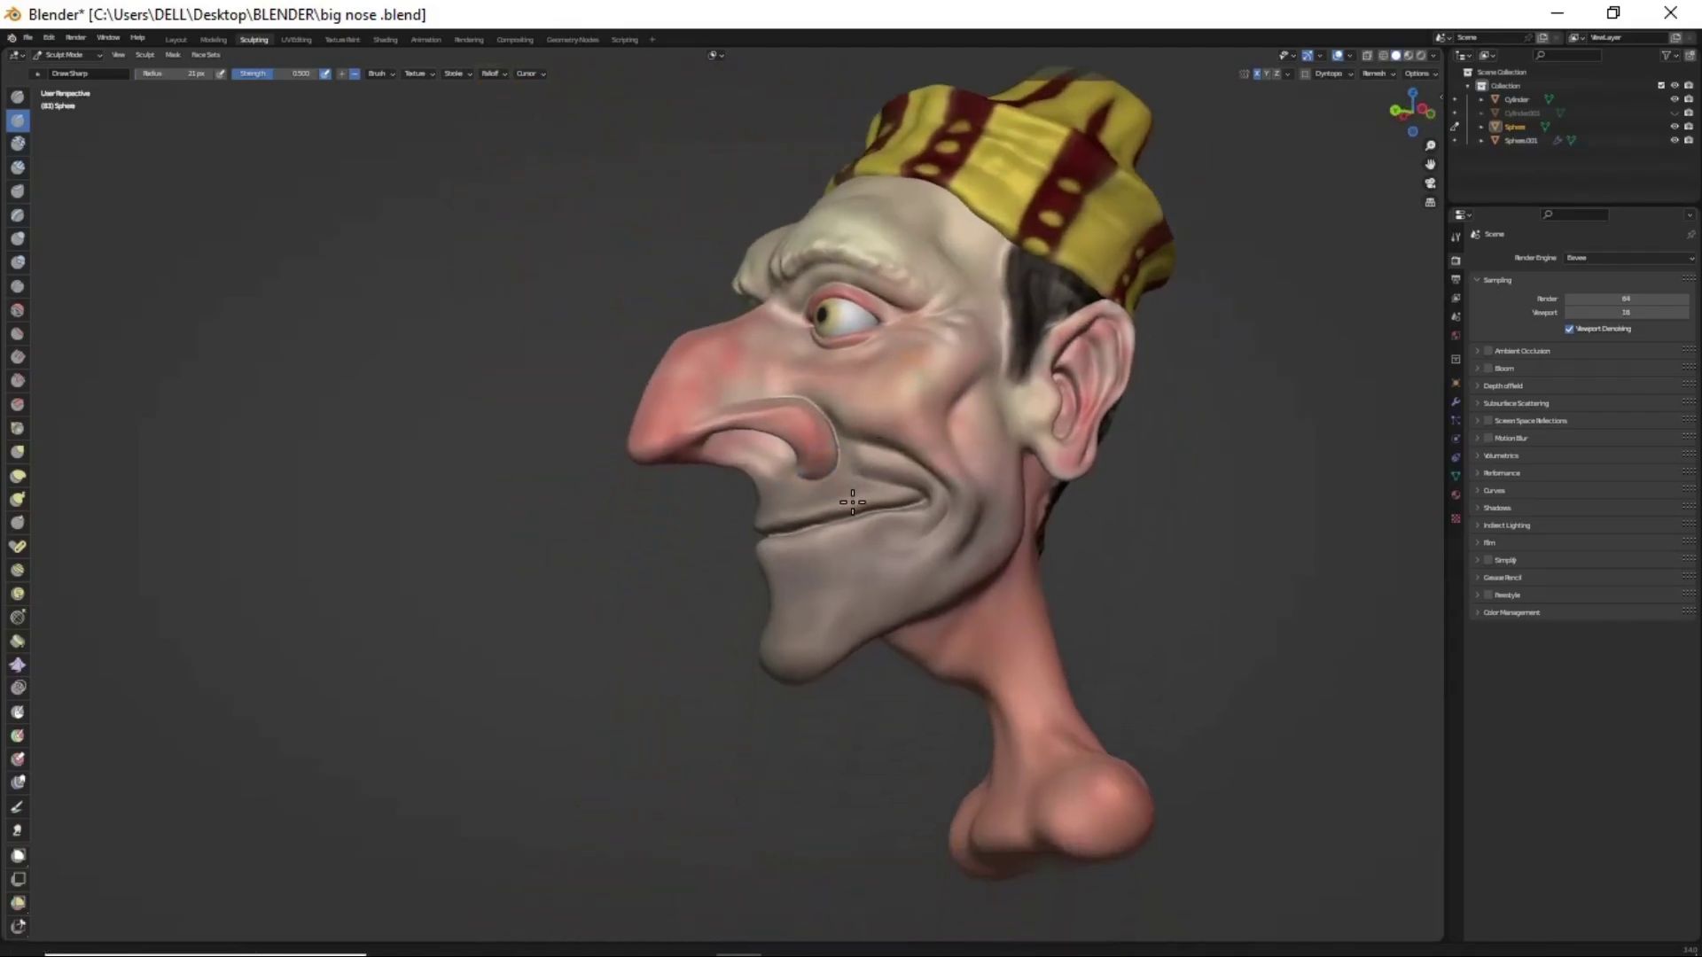
middle_drag(790, 589, 903, 593)
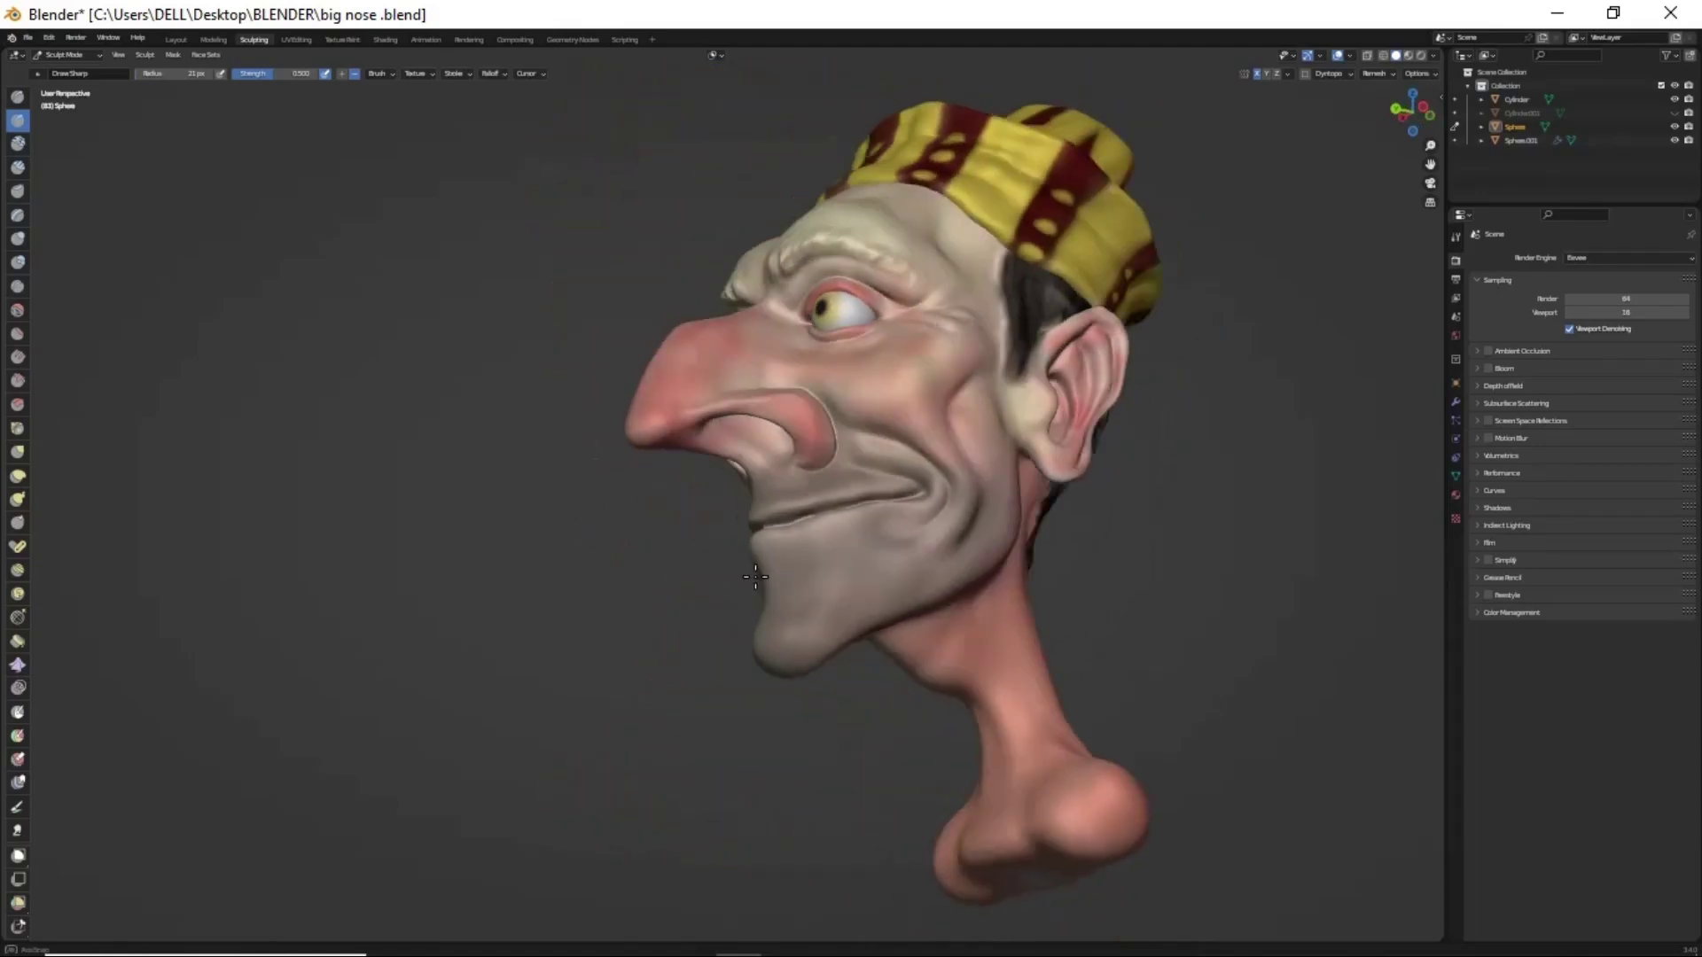
middle_drag(755, 577, 348, 592)
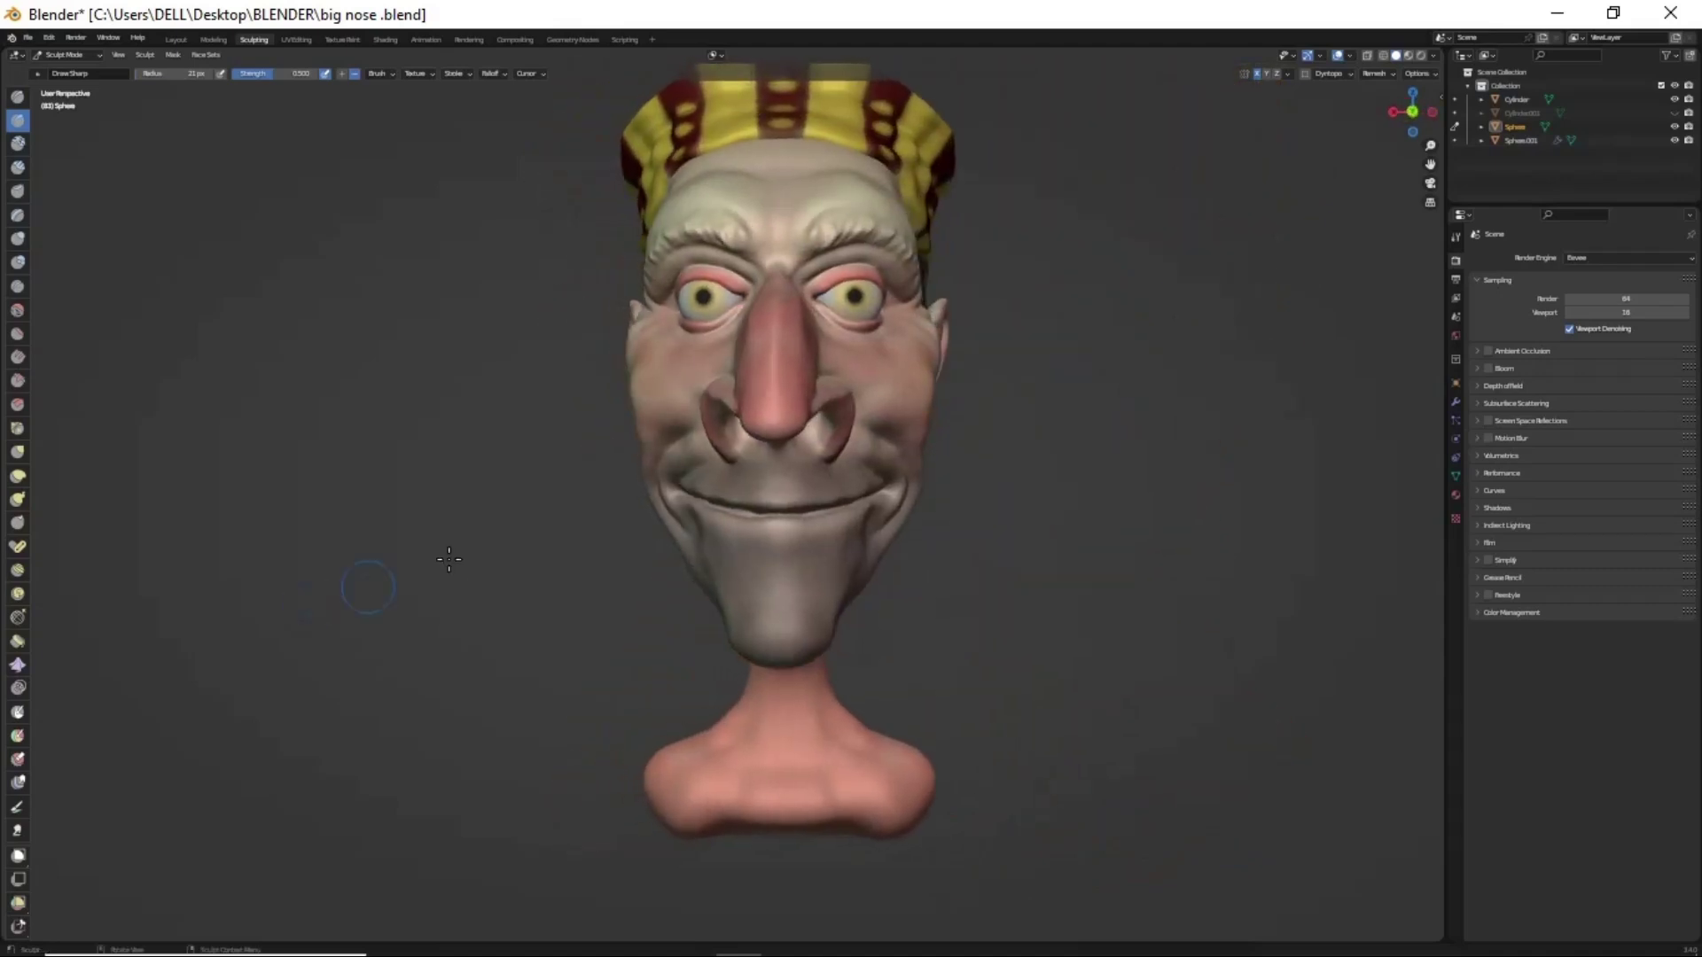
middle_drag(451, 624, 451, 654)
mouse_move(672, 687)
middle_down()
mouse_move(511, 680)
mouse_move(630, 692)
middle_up()
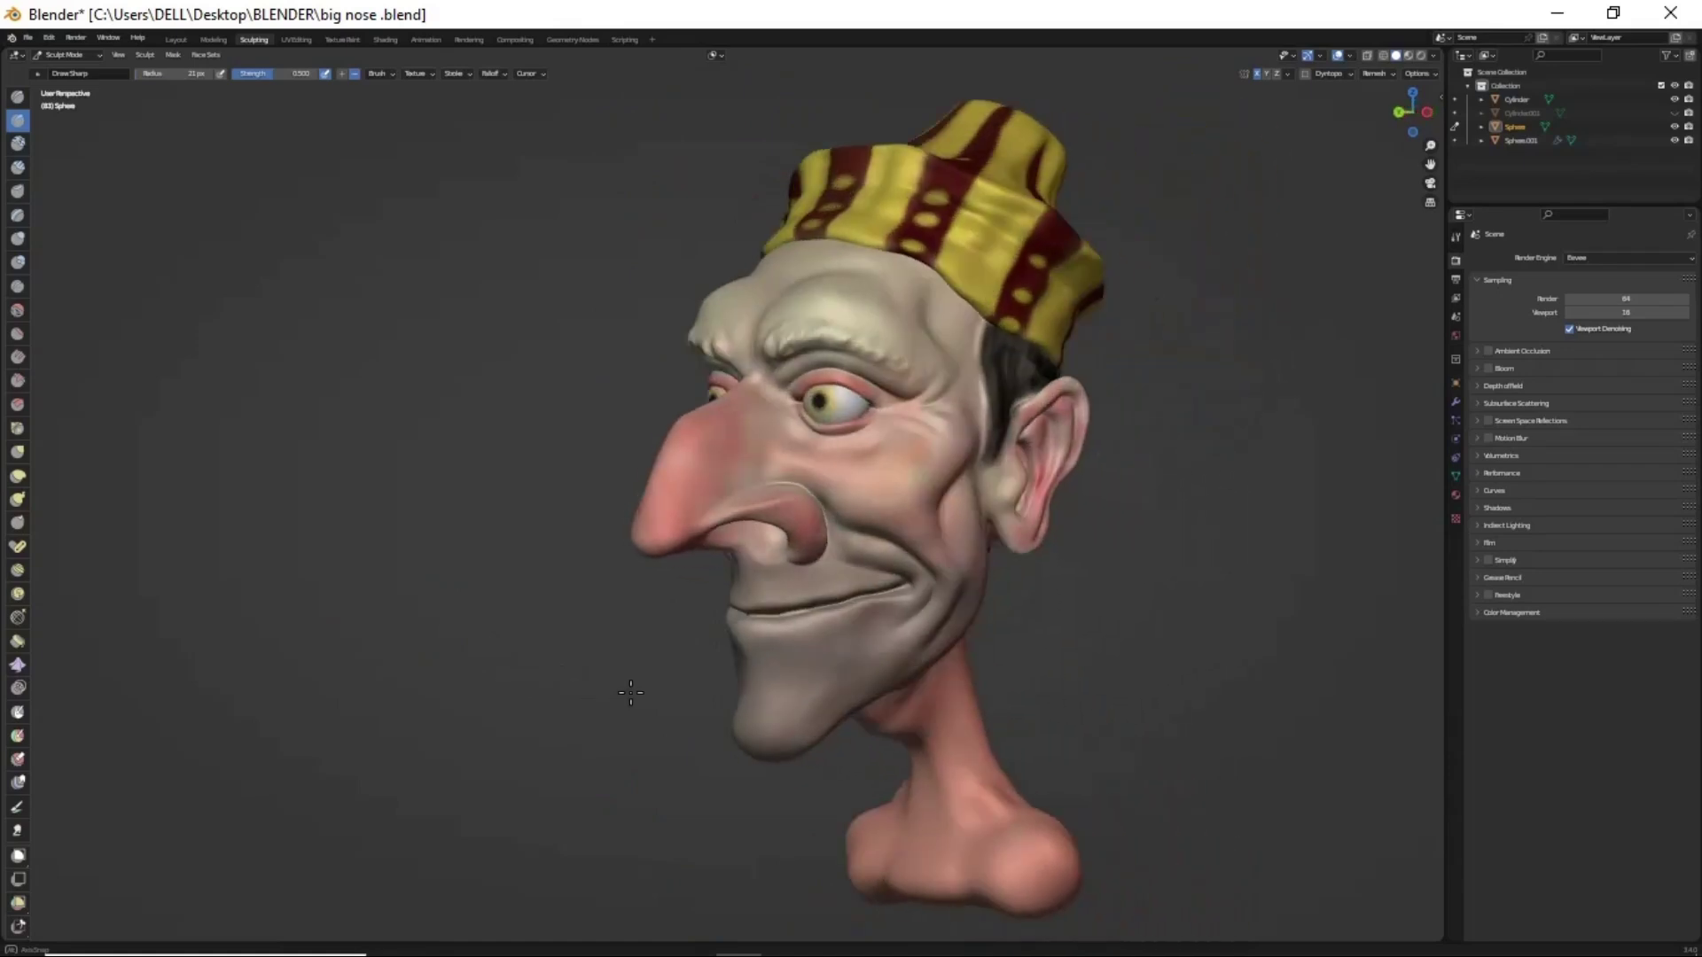